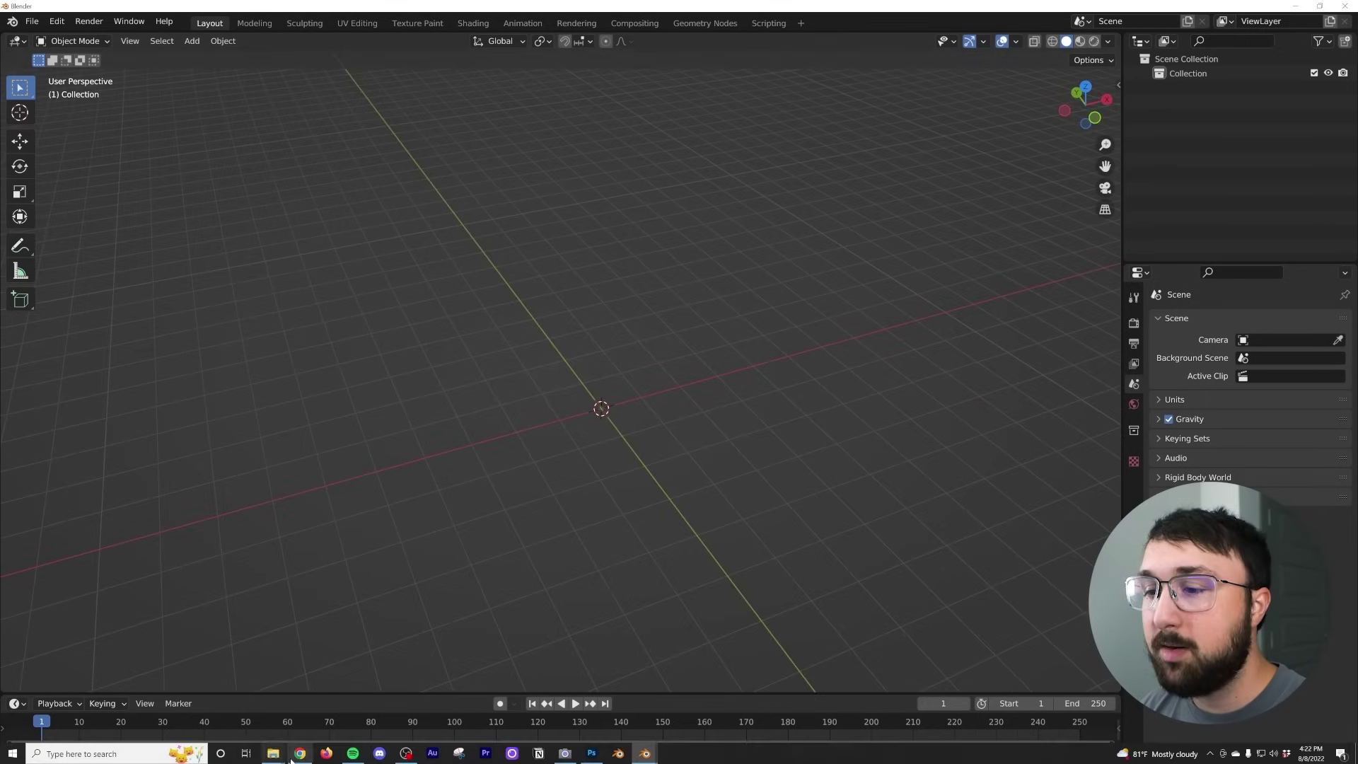
- Switch to Chrome to view the Blender daily builds page, and return to the empty Blender scene
{"action": "left_click", "coordinate": [291, 758]}
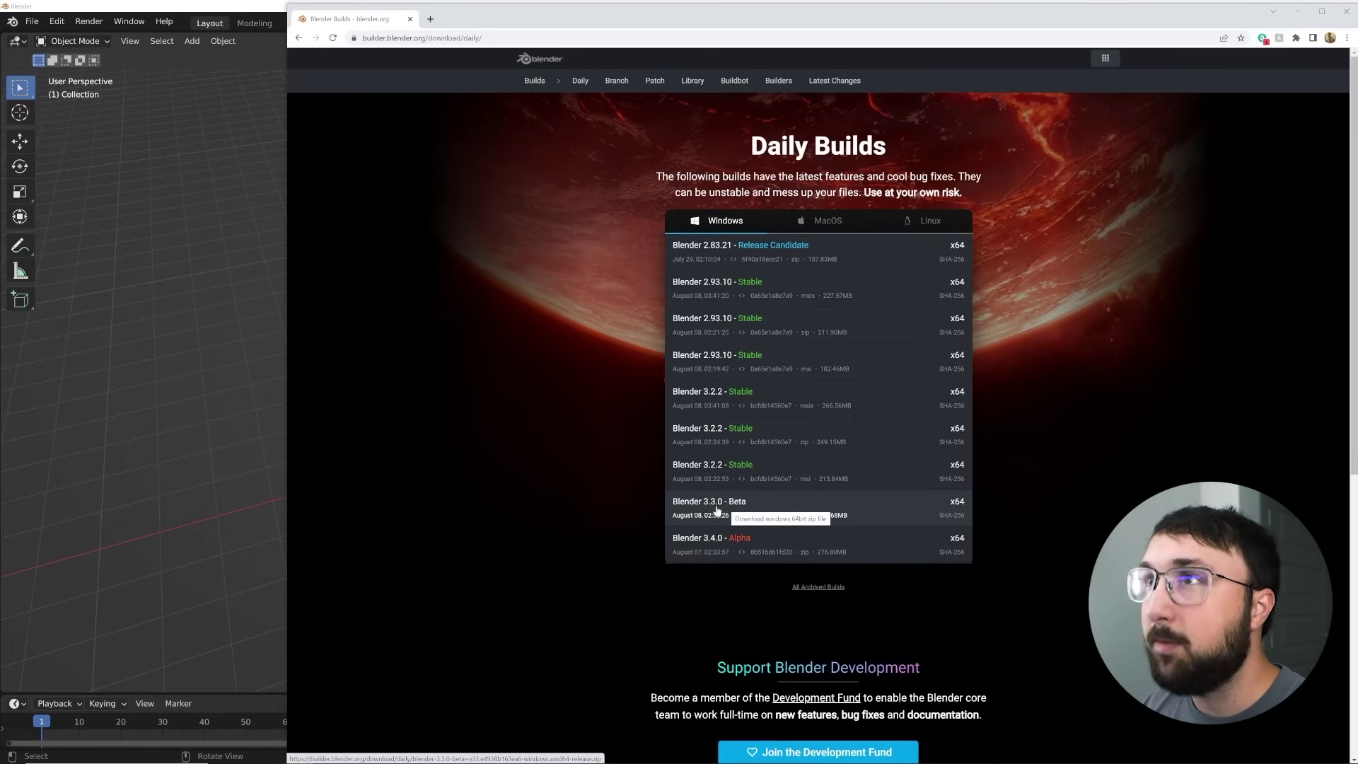
{"action": "left_click", "coordinate": [143, 5]}
{"action": "middle_click_drag", "start_coordinate": [705, 454], "coordinate": [715, 500]}
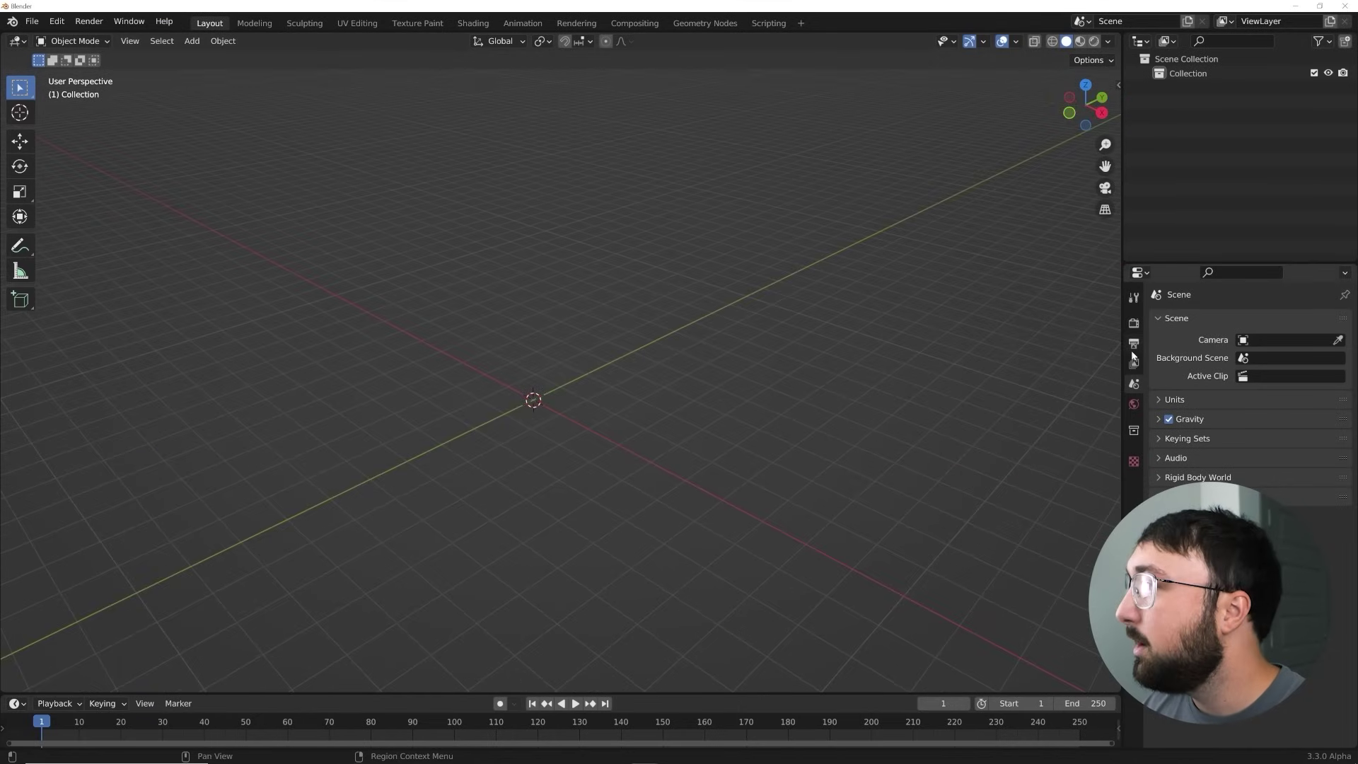
- Examine the scene's Cycles render settings, including viewport sampling, light path bounces, clamping and caustics
{"action": "left_click", "coordinate": [1134, 323]}
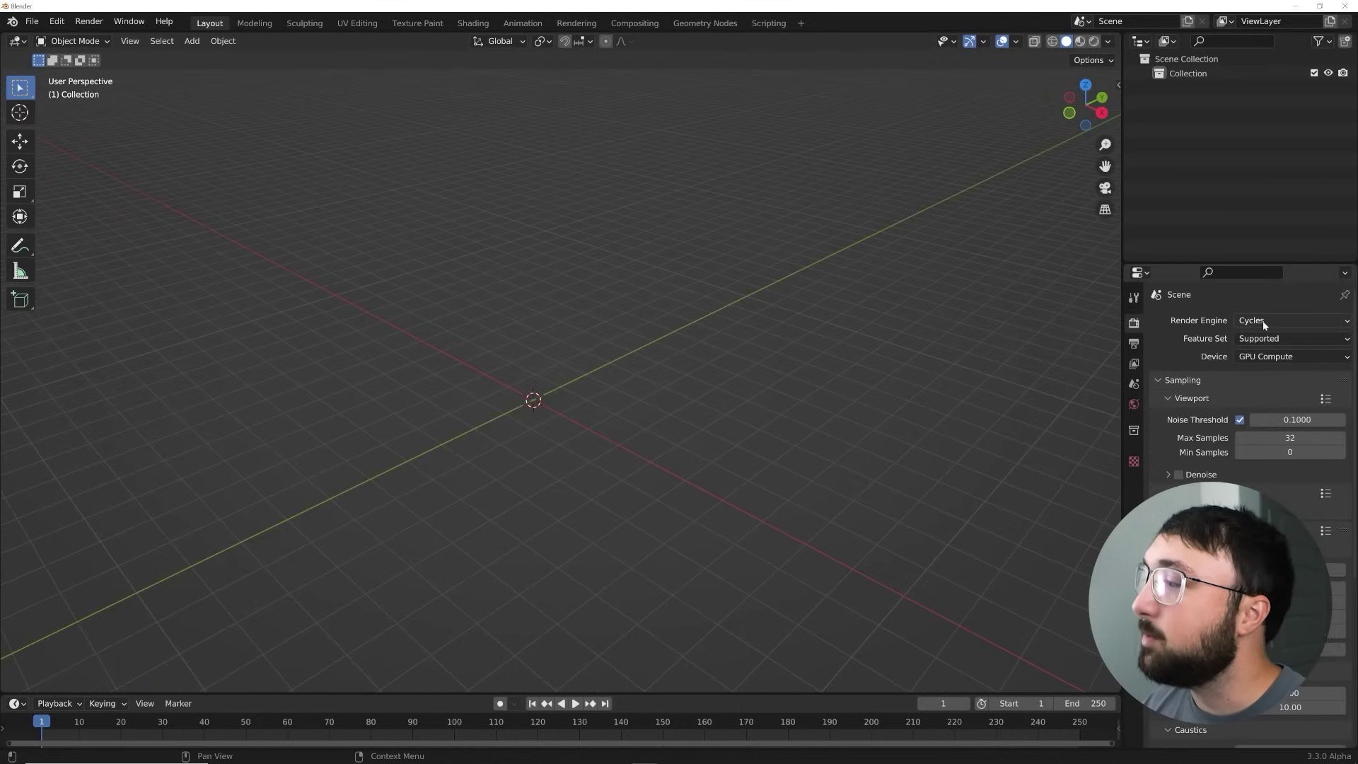
{"action": "scroll", "coordinate": [1294, 495], "scroll_direction": "down", "scroll_amount": 1}
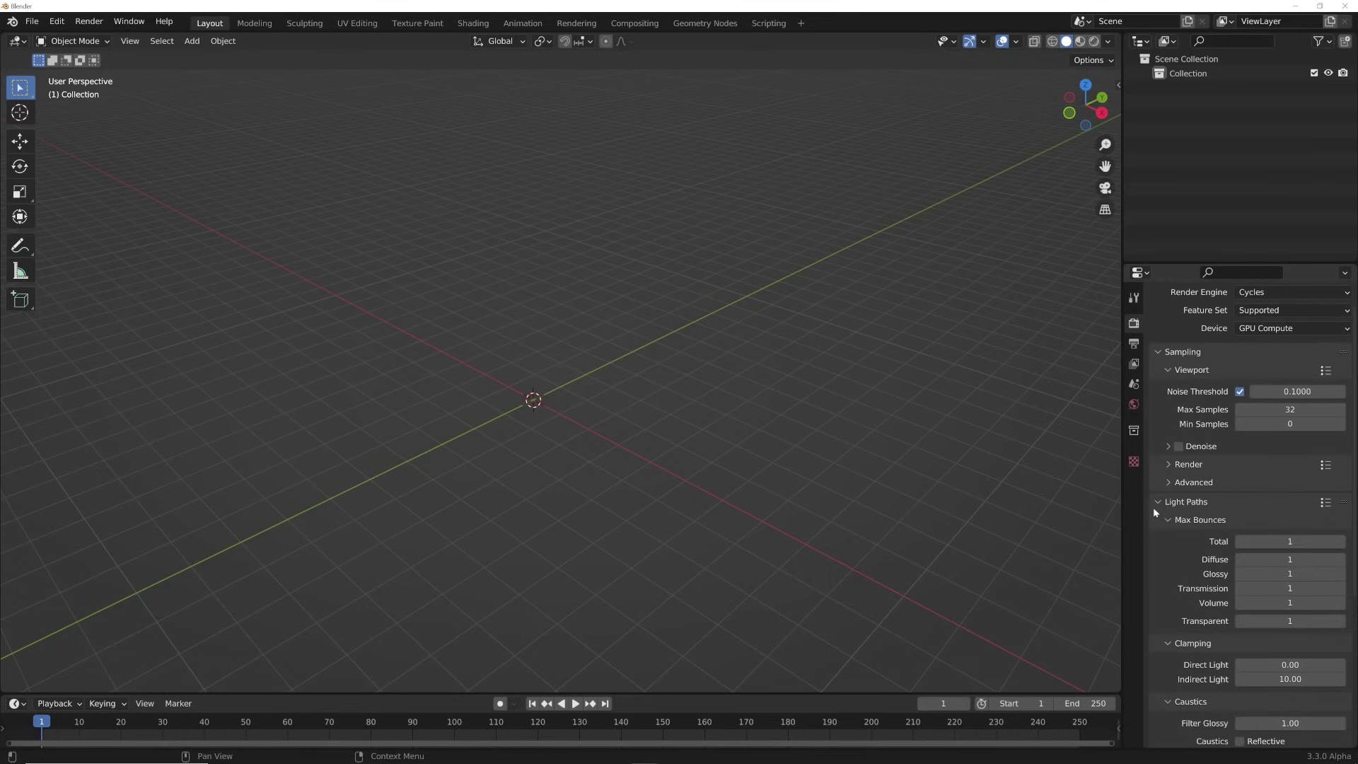
{"action": "left_click", "coordinate": [1182, 504]}
{"action": "left_click", "coordinate": [1179, 530]}
{"action": "scroll", "coordinate": [1195, 516], "scroll_direction": "down", "scroll_amount": 2}
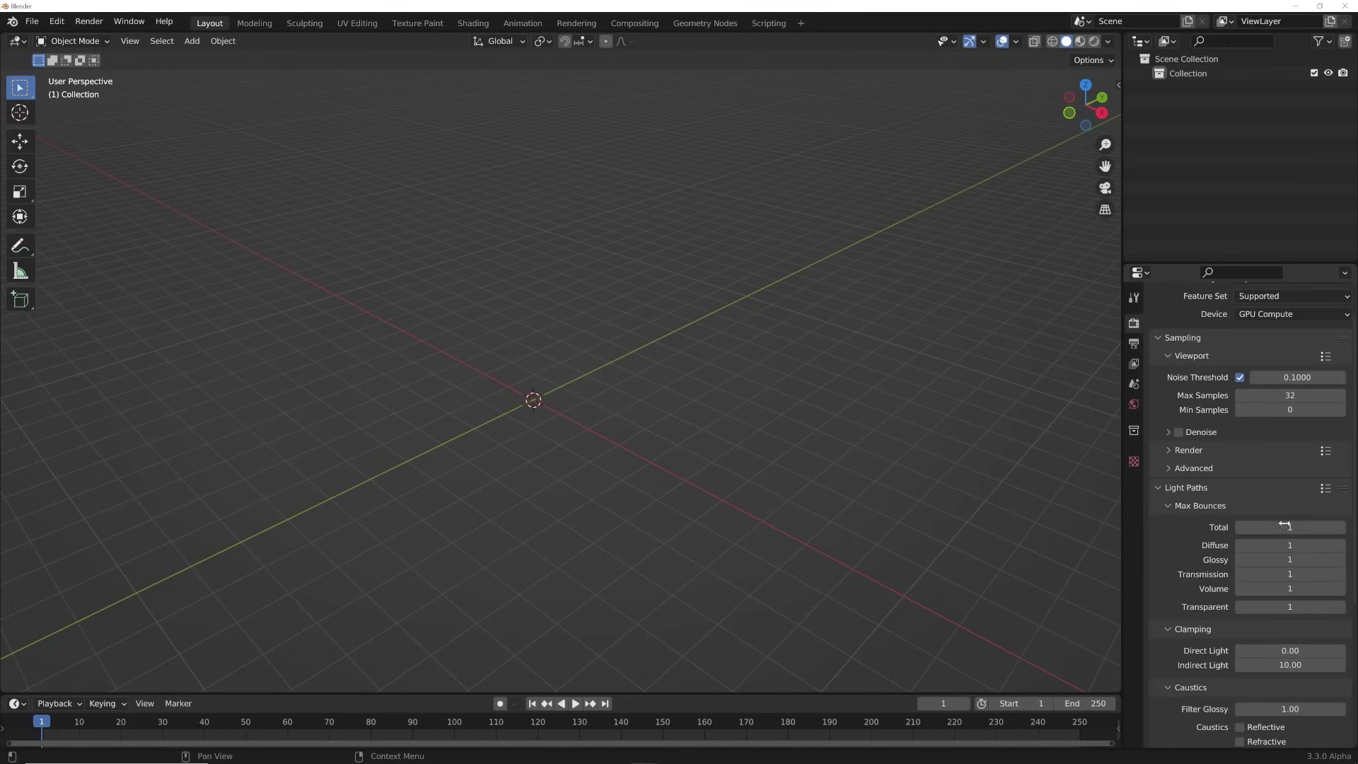
{"action": "scroll", "coordinate": [1245, 622], "scroll_direction": "down", "scroll_amount": 3}
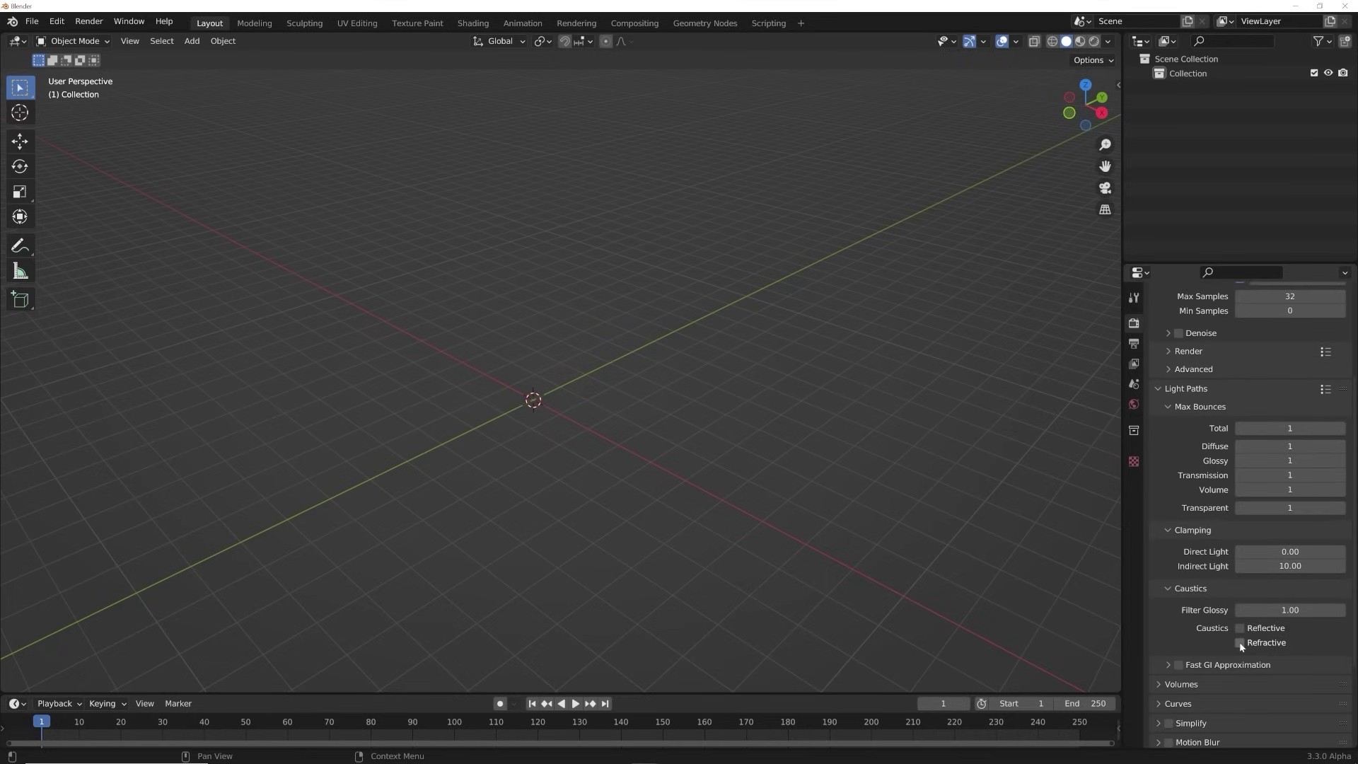
{"action": "scroll", "coordinate": [1245, 566], "scroll_direction": "up", "scroll_amount": 4}
- Switch the render engine to Eevee to view its settings, and set it back to Cycles
{"action": "left_click", "coordinate": [1273, 320]}
{"action": "left_click", "coordinate": [1273, 339]}
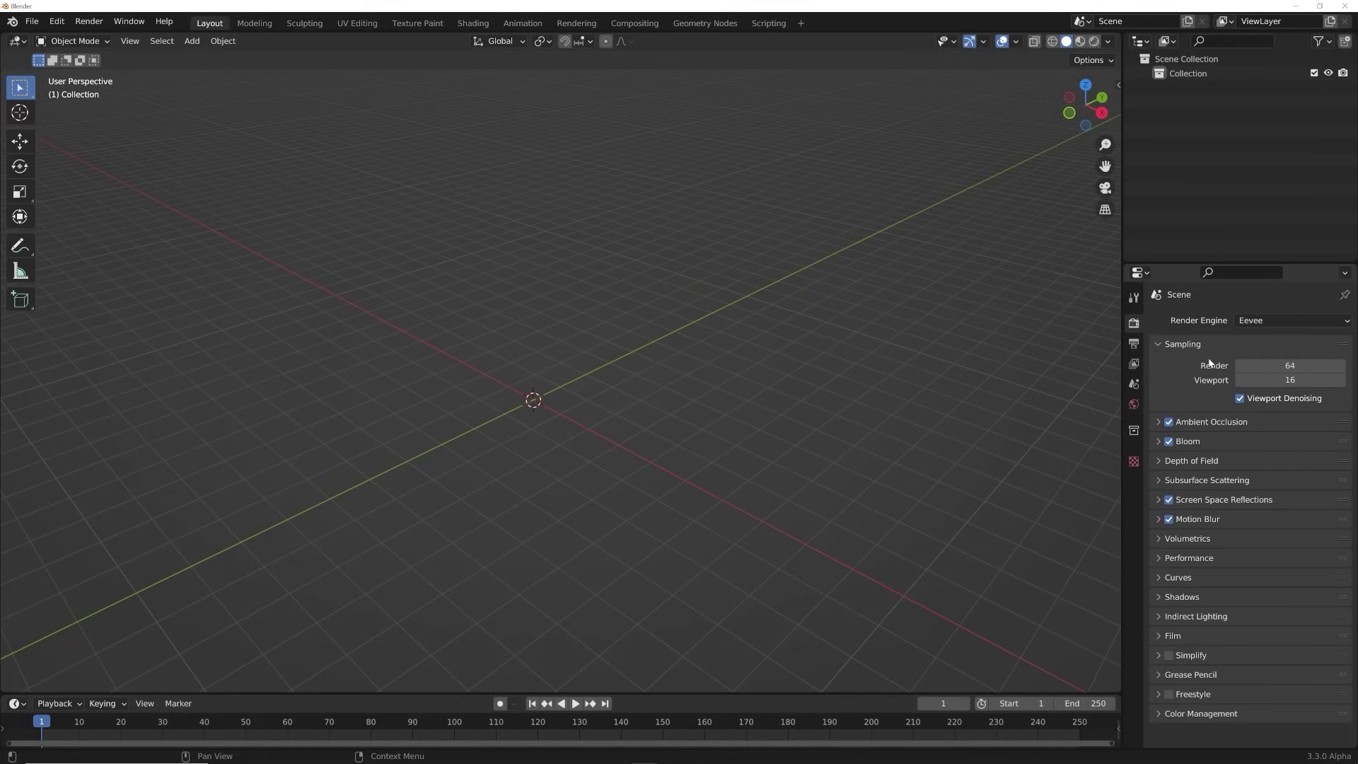
{"action": "left_click", "coordinate": [1169, 422]}
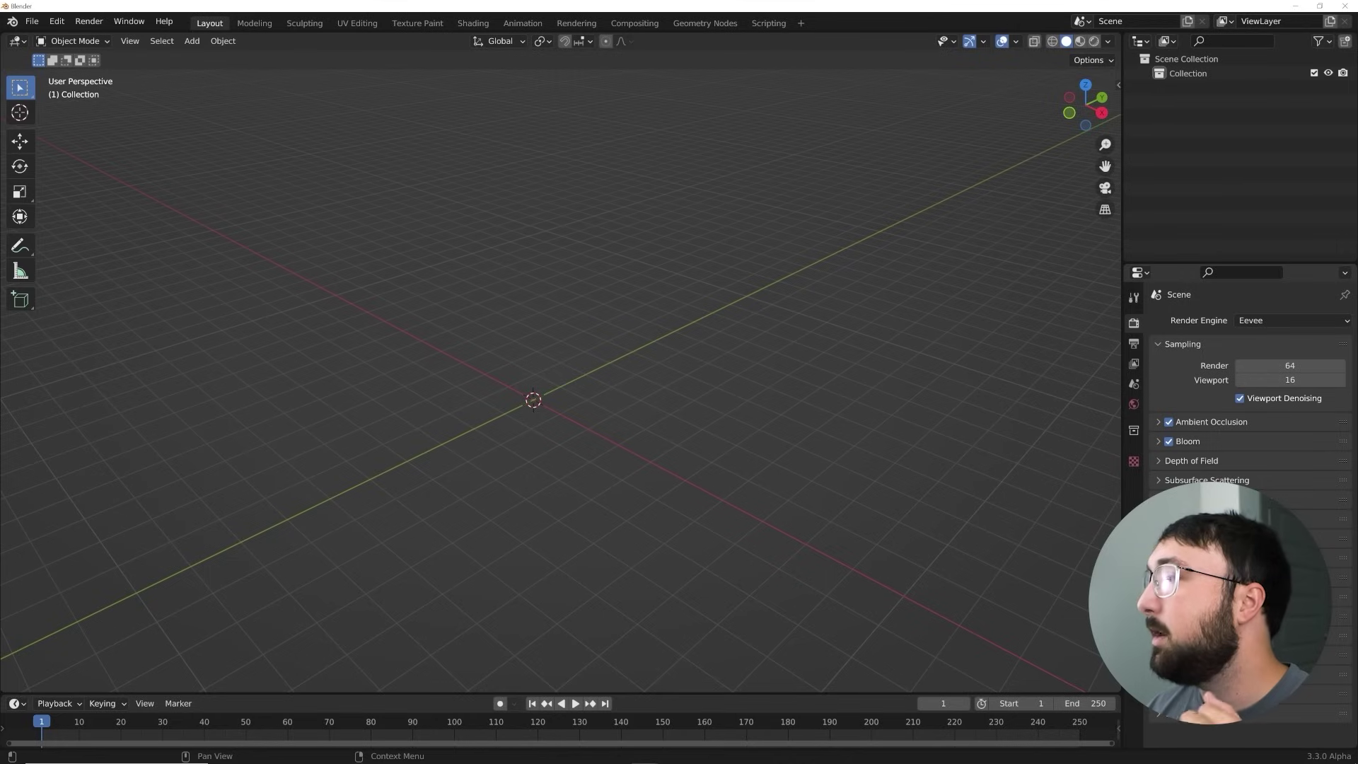
{"action": "left_click", "coordinate": [1273, 321]}
{"action": "left_click", "coordinate": [1273, 321]}
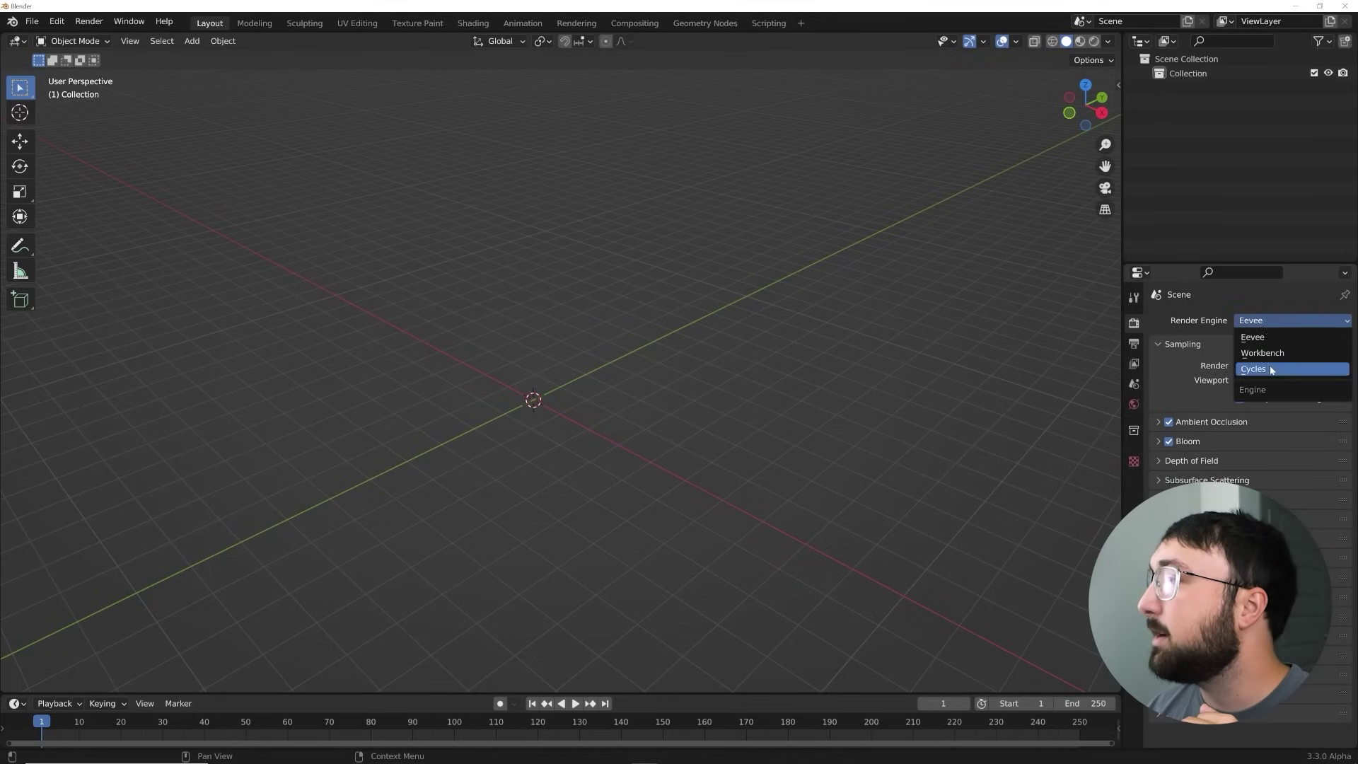
{"action": "left_click", "coordinate": [1266, 364]}
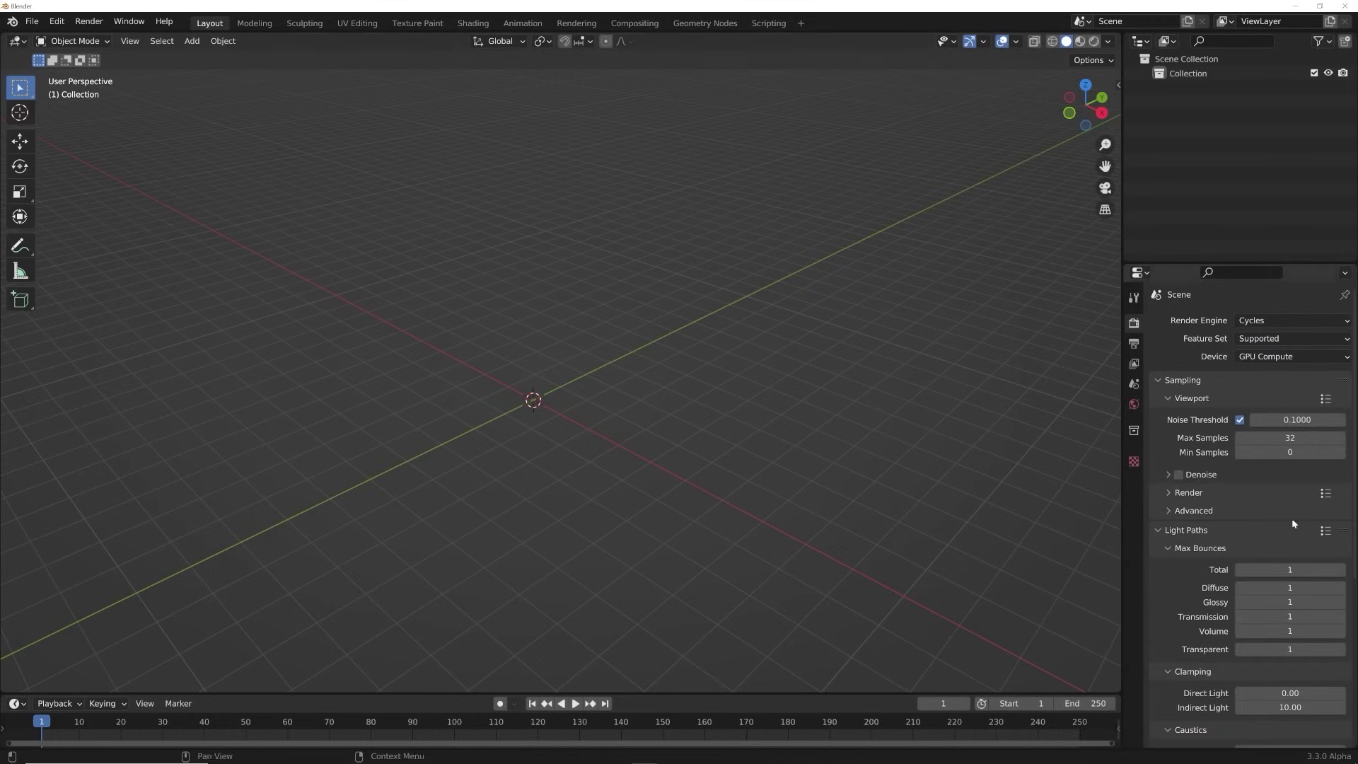
- Set the final render's max samples to 80 in the Cycles sampling settings
{"action": "left_click", "coordinate": [1202, 492]}
{"action": "left_click", "coordinate": [1290, 532]}
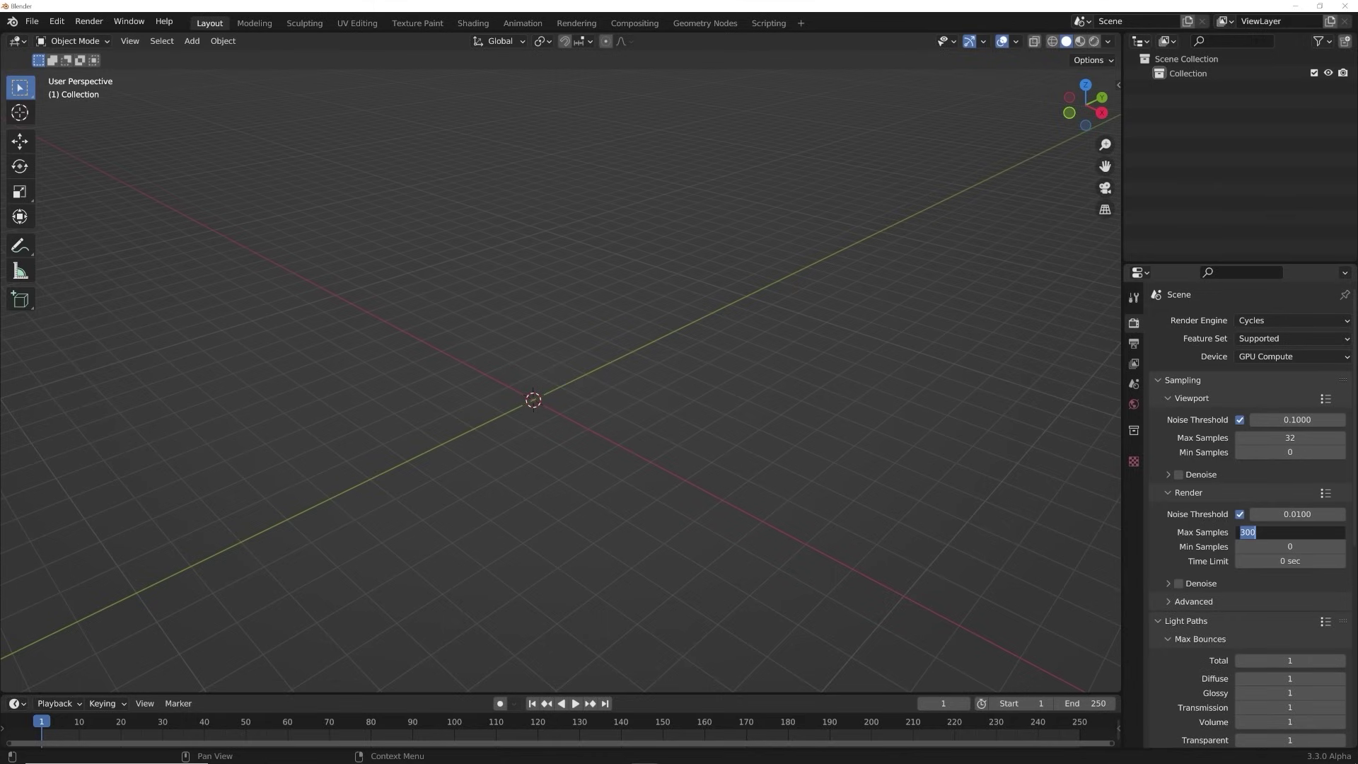
{"action": "type", "text": "80"}
{"action": "left_click", "coordinate": [1297, 514]}
{"action": "left_click", "coordinate": [1297, 515]}
{"action": "left_click", "coordinate": [1296, 534]}
{"action": "left_click", "coordinate": [1296, 534]}
{"action": "key", "text": "Return"}
- Add a mesh plane at the world origin and frame it in the viewport
{"action": "middle_click_drag", "start_coordinate": [770, 476], "coordinate": [600, 419]}
{"action": "key", "text": "shift+a"}
{"action": "mouse_move", "coordinate": [578, 384]}
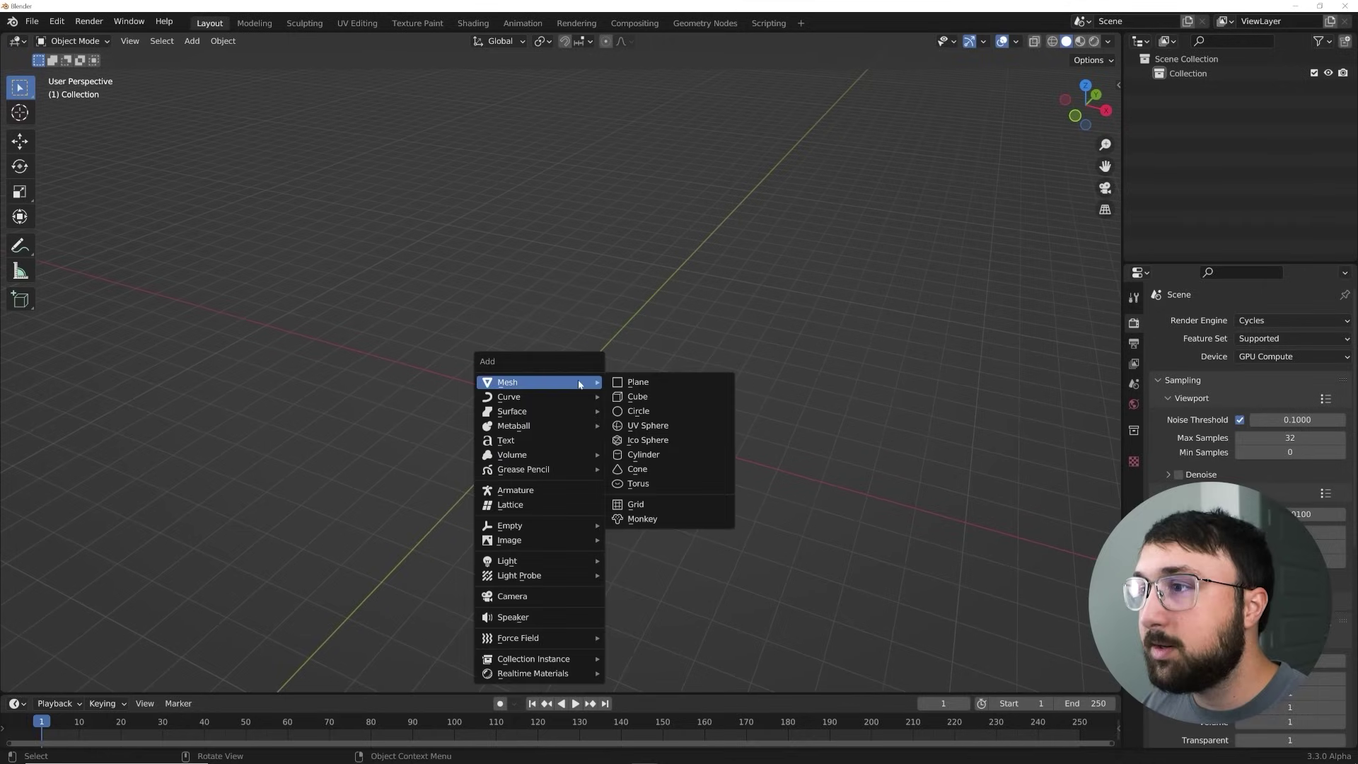
{"action": "left_click", "coordinate": [637, 382]}
{"action": "scroll", "coordinate": [612, 489], "scroll_direction": "up", "scroll_amount": 6}
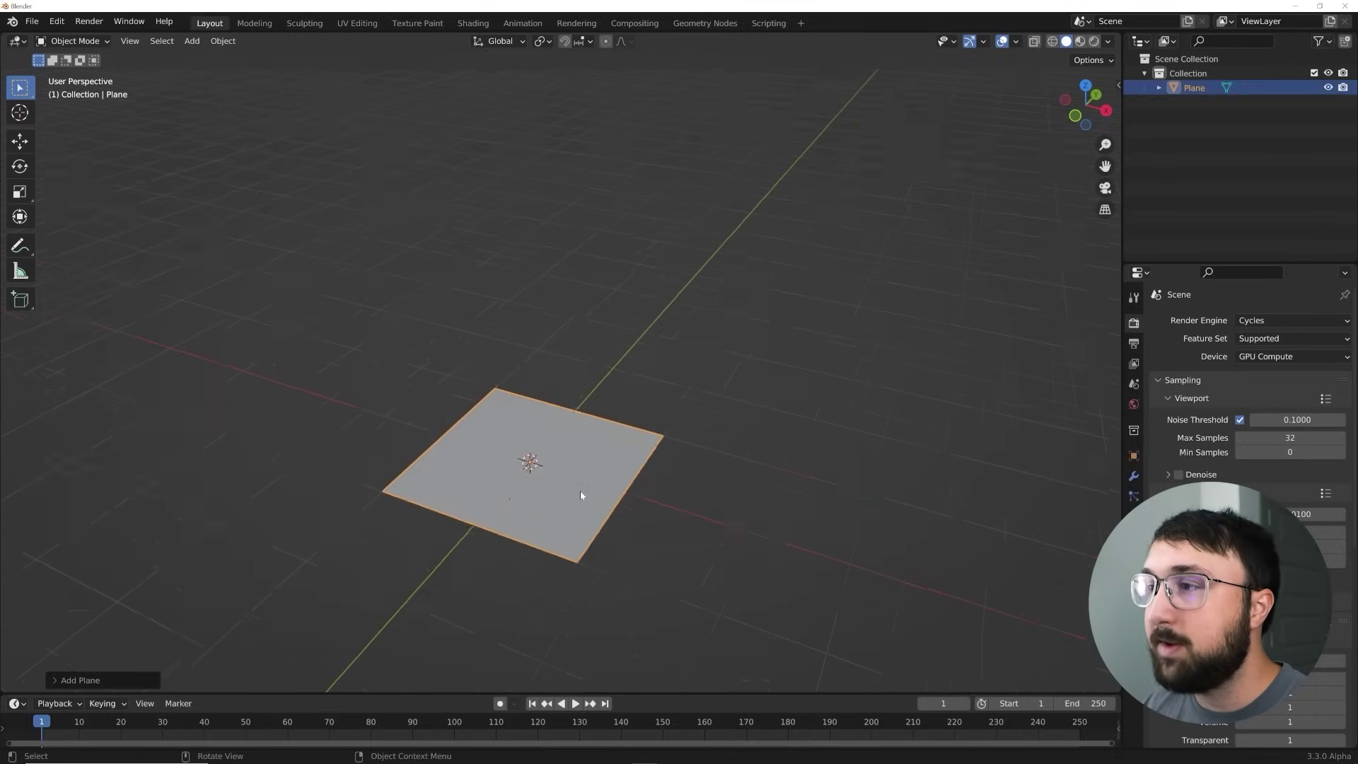
{"action": "key", "text": "KP_Decimal"}
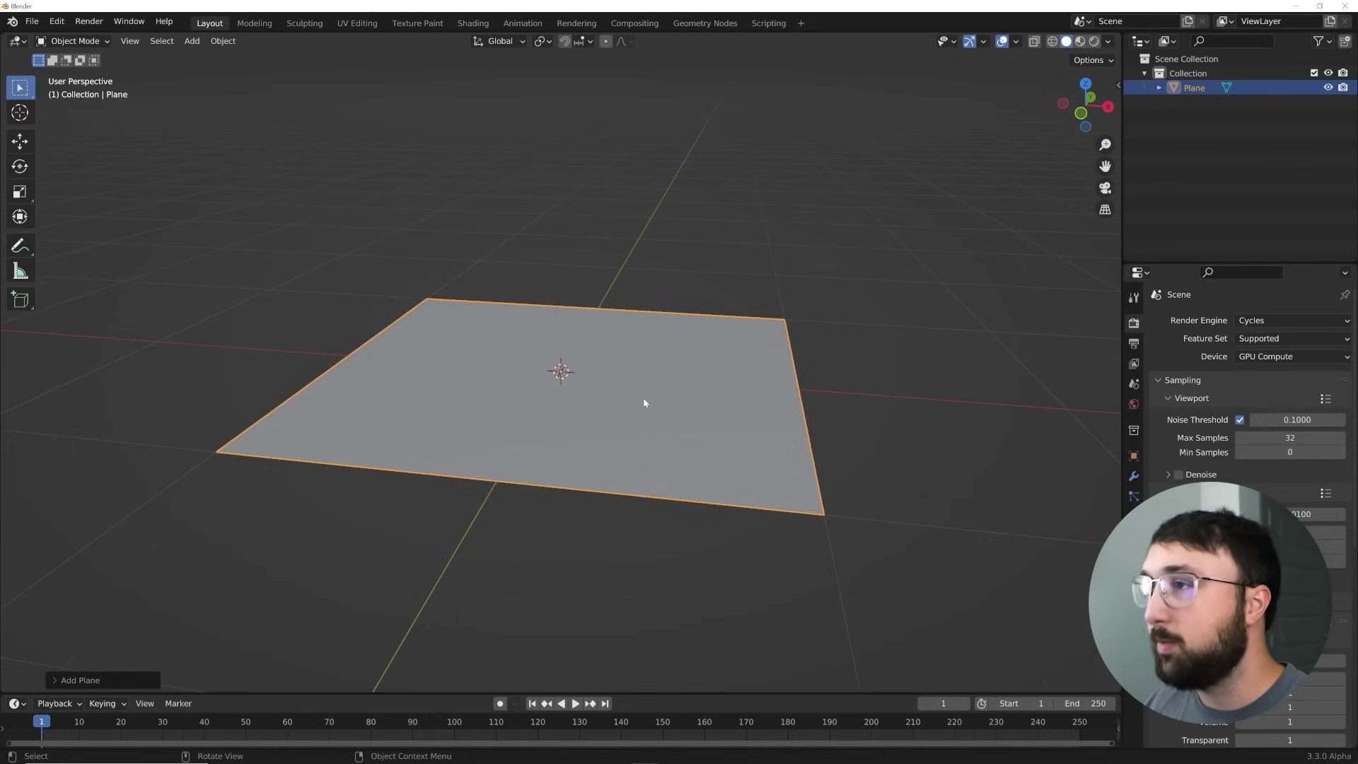
{"action": "scroll", "coordinate": [461, 246], "scroll_direction": "down", "scroll_amount": 5}
{"action": "middle_click_drag", "start_coordinate": [515, 278], "coordinate": [524, 314]}
{"action": "scroll", "coordinate": [523, 314], "scroll_direction": "up", "scroll_amount": 1}
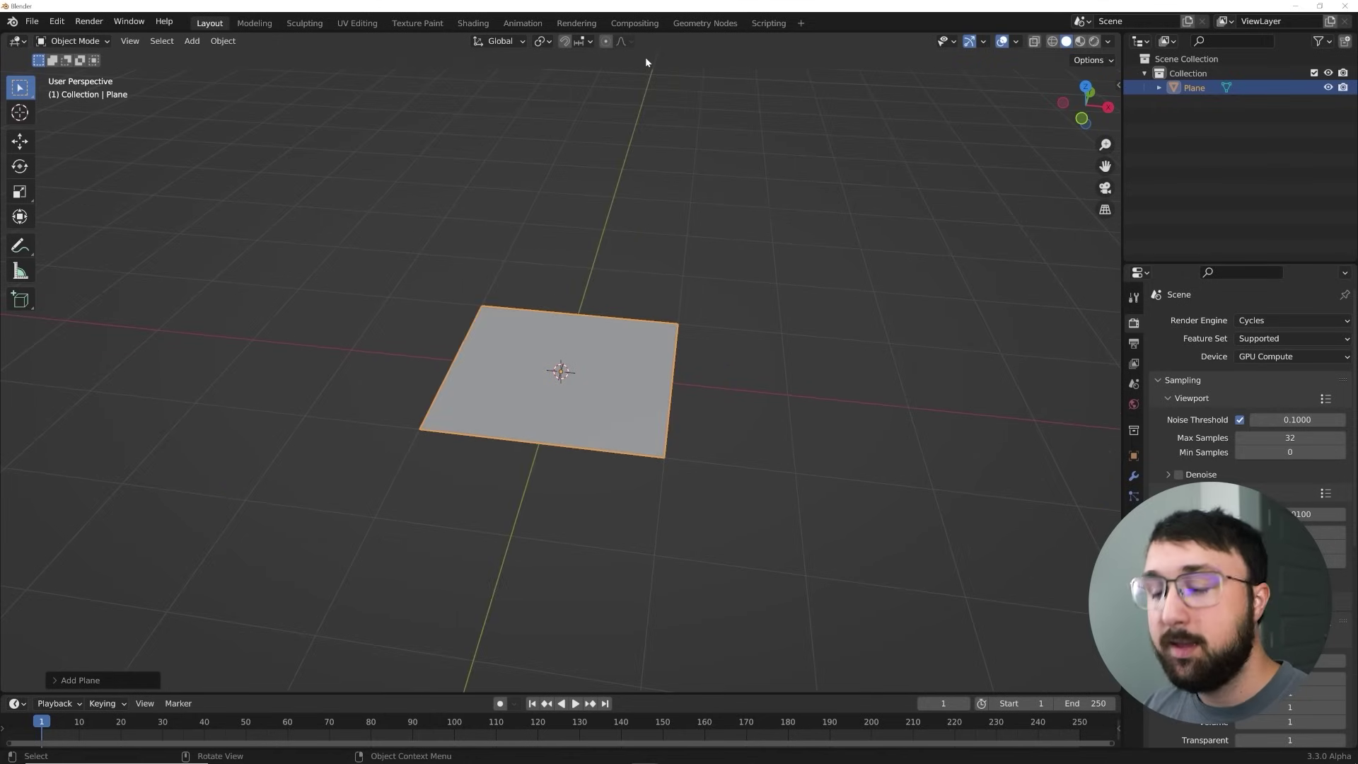
- Create a new geometry node tree on the plane in the Geometry Nodes workspace and delete its Group Input node
{"action": "left_click", "coordinate": [705, 23]}
{"action": "left_click_drag", "start_coordinate": [469, 396], "coordinate": [367, 391]}
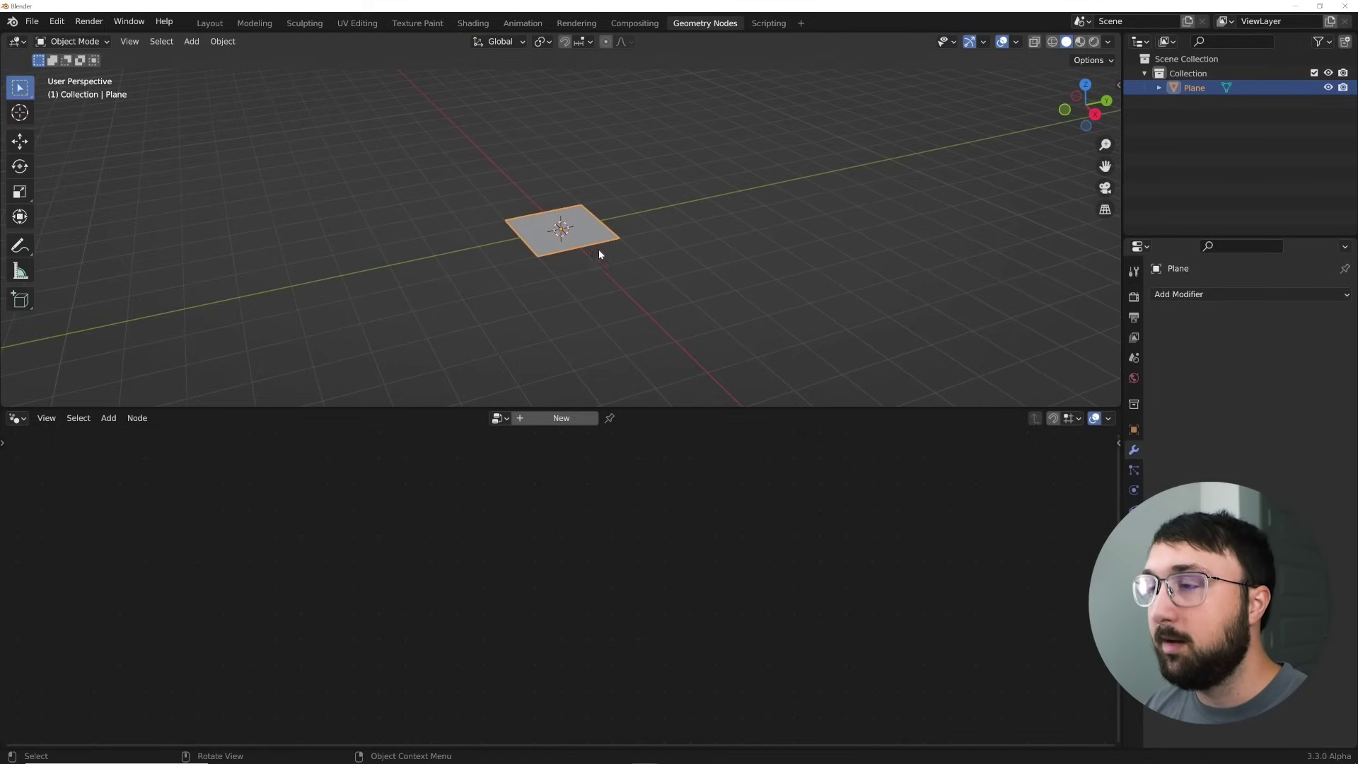
{"action": "left_click", "coordinate": [560, 418]}
{"action": "left_click_drag", "start_coordinate": [639, 409], "coordinate": [636, 348]}
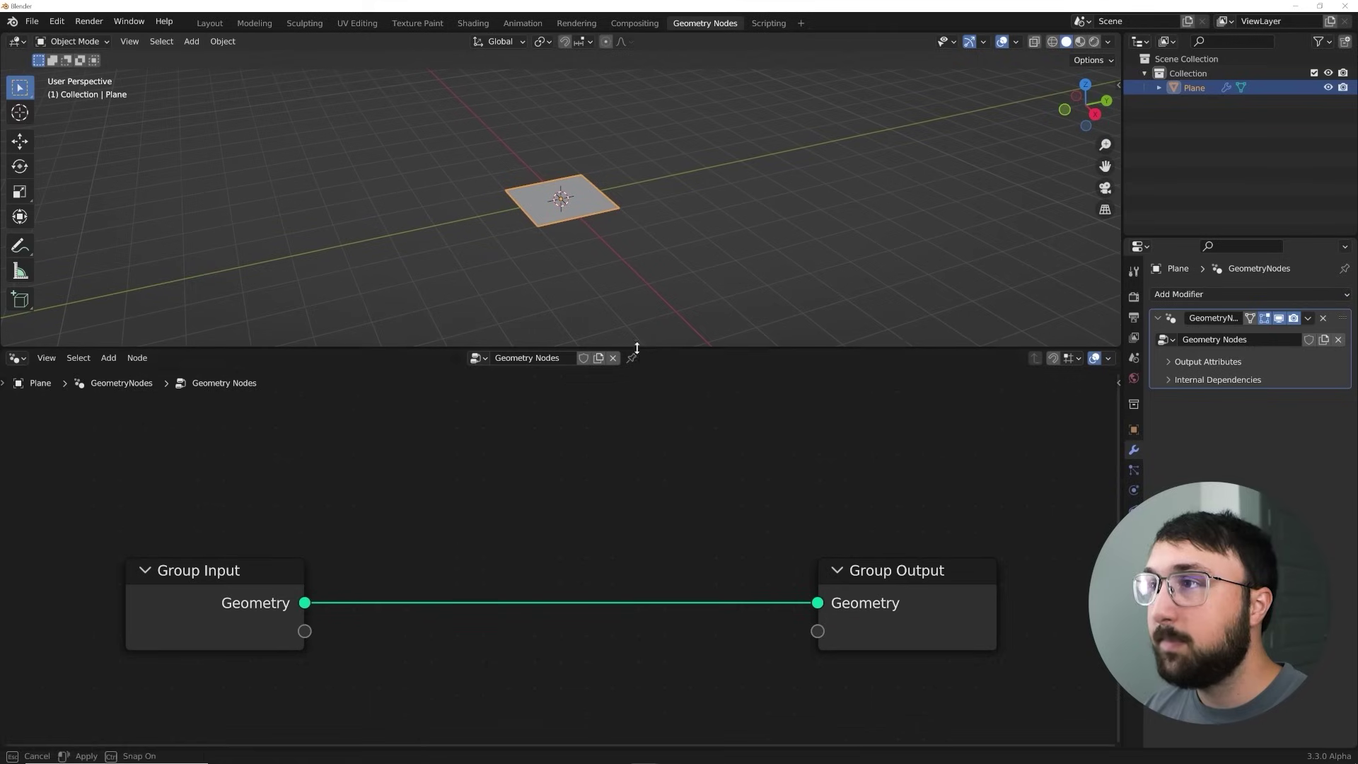
{"action": "left_click", "coordinate": [247, 564]}
{"action": "key", "text": "Delete"}
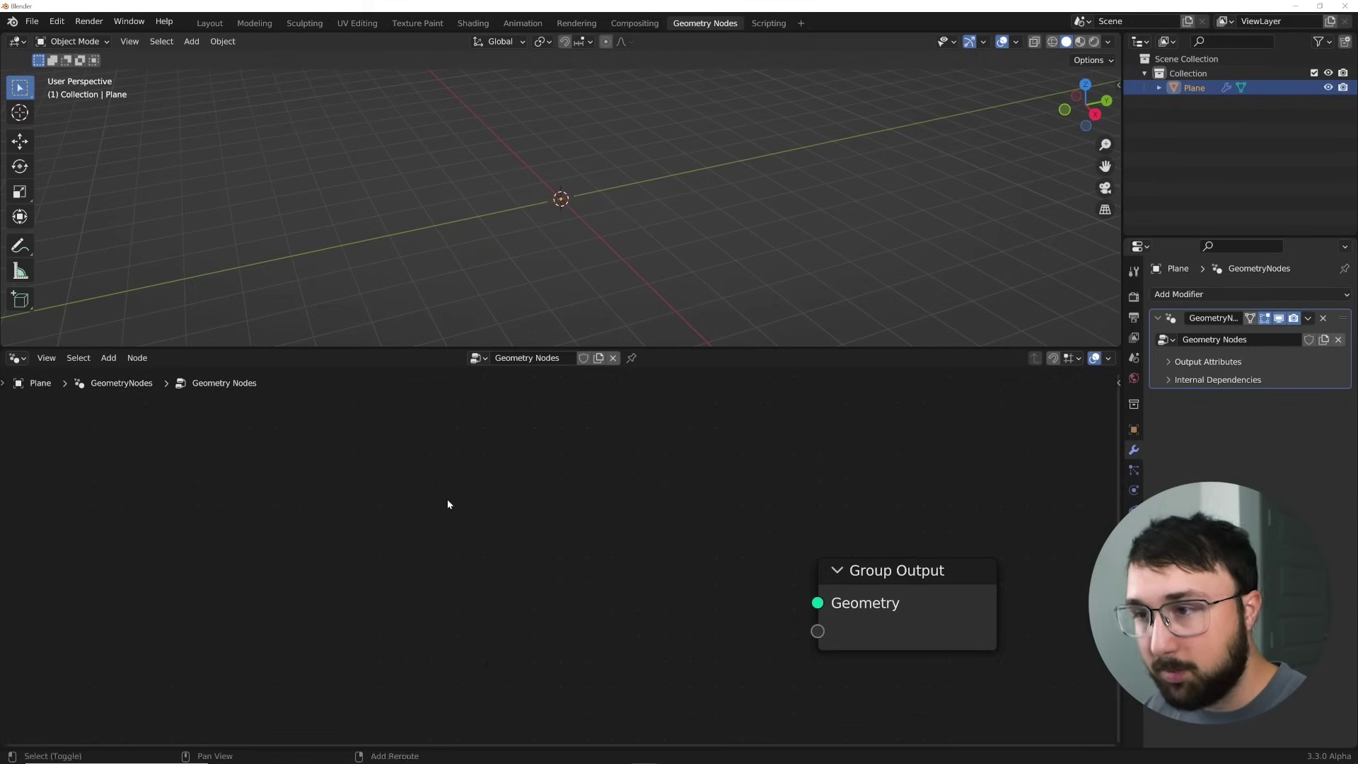
- Add a Volume Cube node and connect its Volume output to the Group Output's Geometry input
{"action": "key", "text": "shift+a"}
{"action": "left_click", "coordinate": [405, 365]}
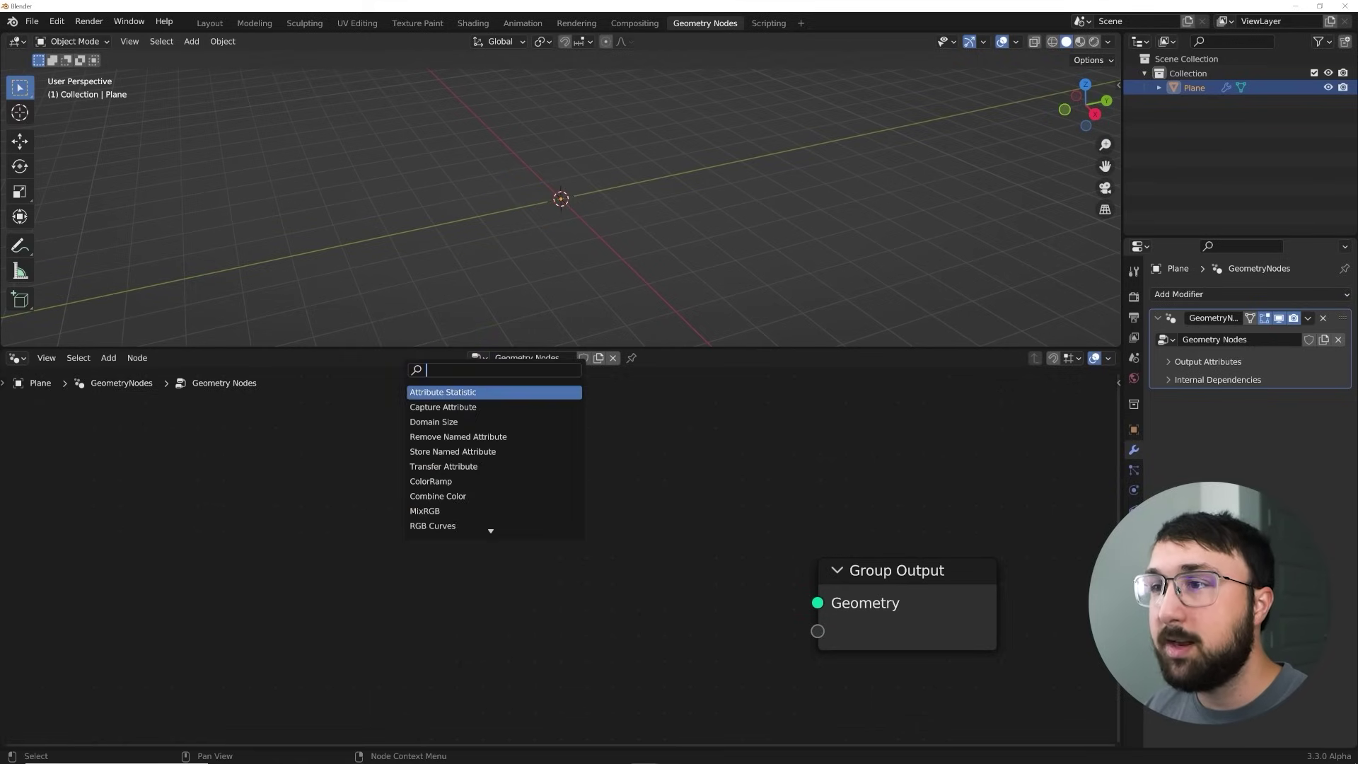
{"action": "type", "text": "vol"}
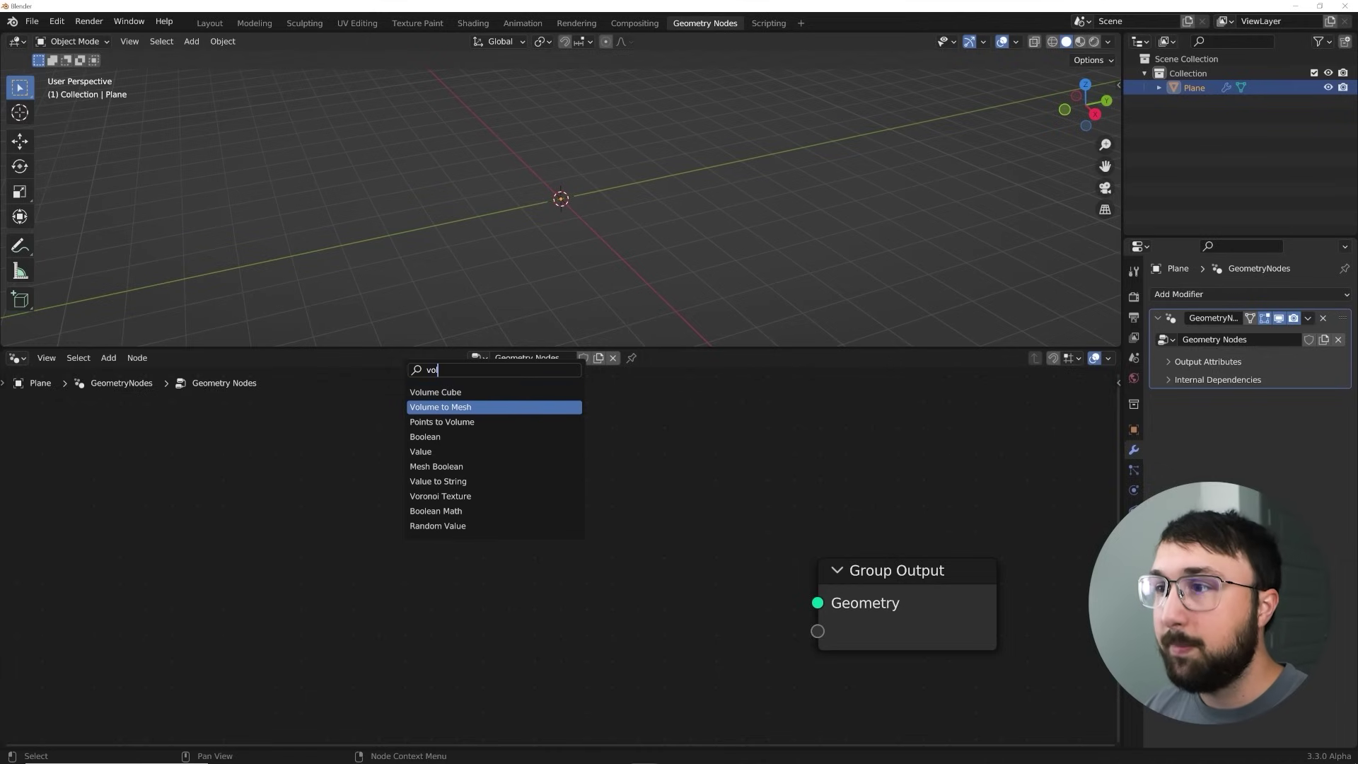
{"action": "key", "text": "Up"}
{"action": "key", "text": "Return"}
{"action": "left_click", "coordinate": [403, 476]}
{"action": "left_click_drag", "start_coordinate": [380, 488], "coordinate": [818, 603]}
{"action": "middle_click_drag", "start_coordinate": [645, 252], "coordinate": [761, 88]}
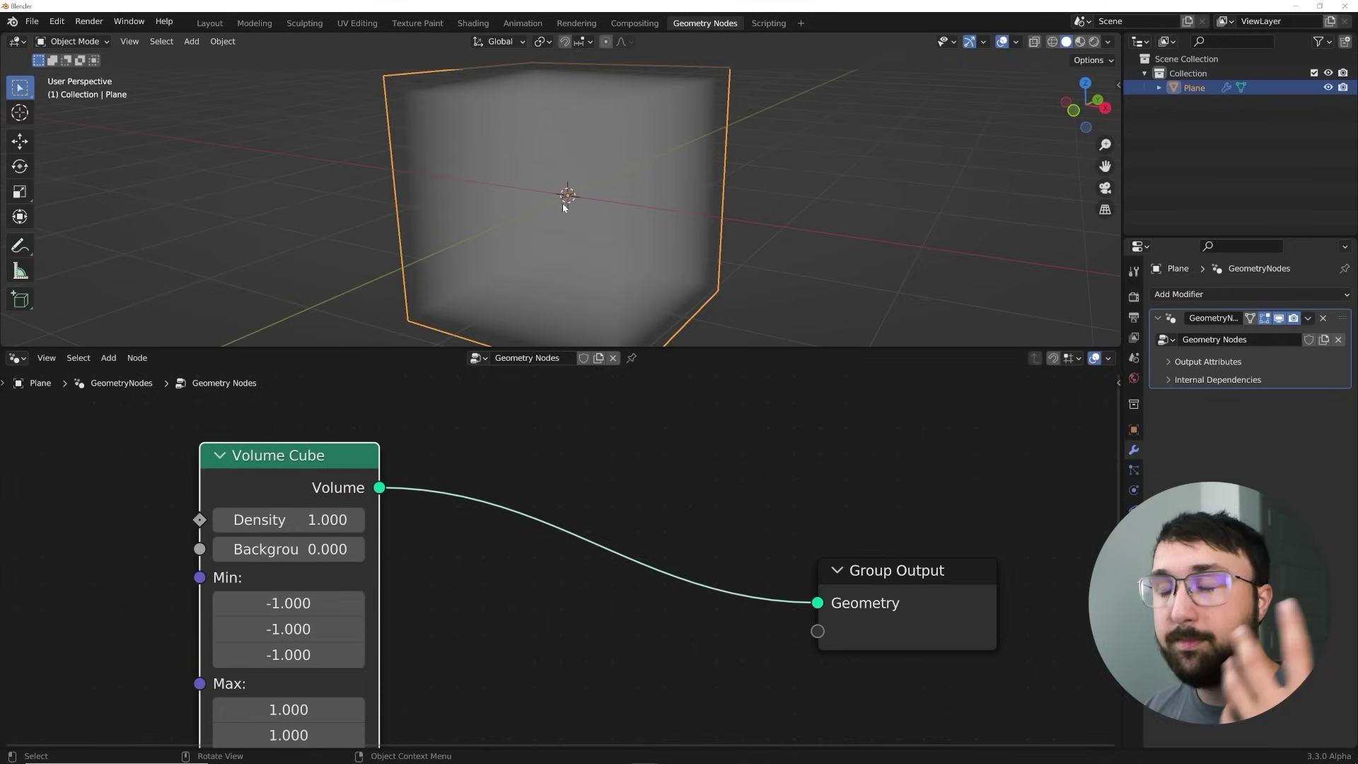
- Insert a Volume to Mesh node between the Volume Cube and Group Output, and tidy the node spacing
{"action": "key", "text": "shift+a"}
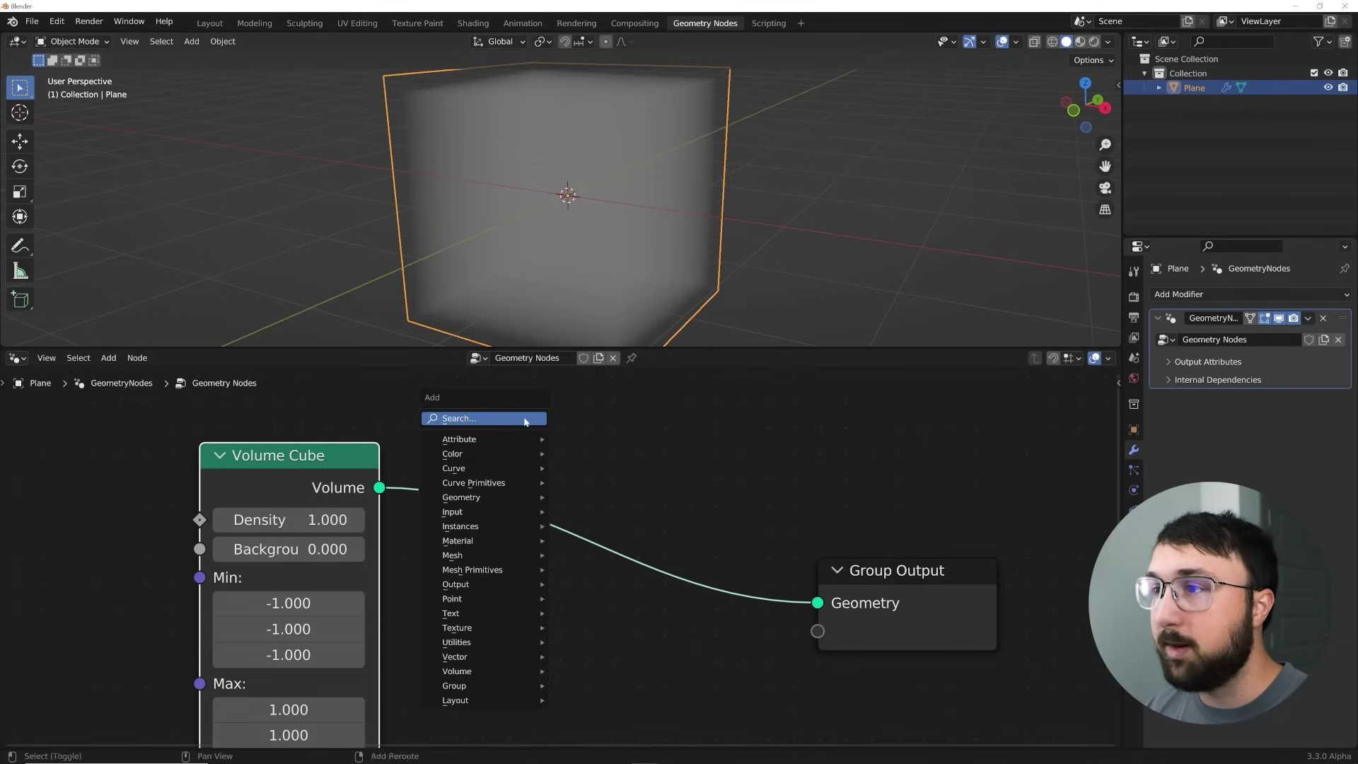
{"action": "left_click", "coordinate": [453, 419]}
{"action": "type", "text": "vor"}
{"action": "key", "text": "BackSpace"}
{"action": "type", "text": "l"}
{"action": "key", "text": "Down"}
{"action": "key", "text": "Down"}
{"action": "key", "text": "Up"}
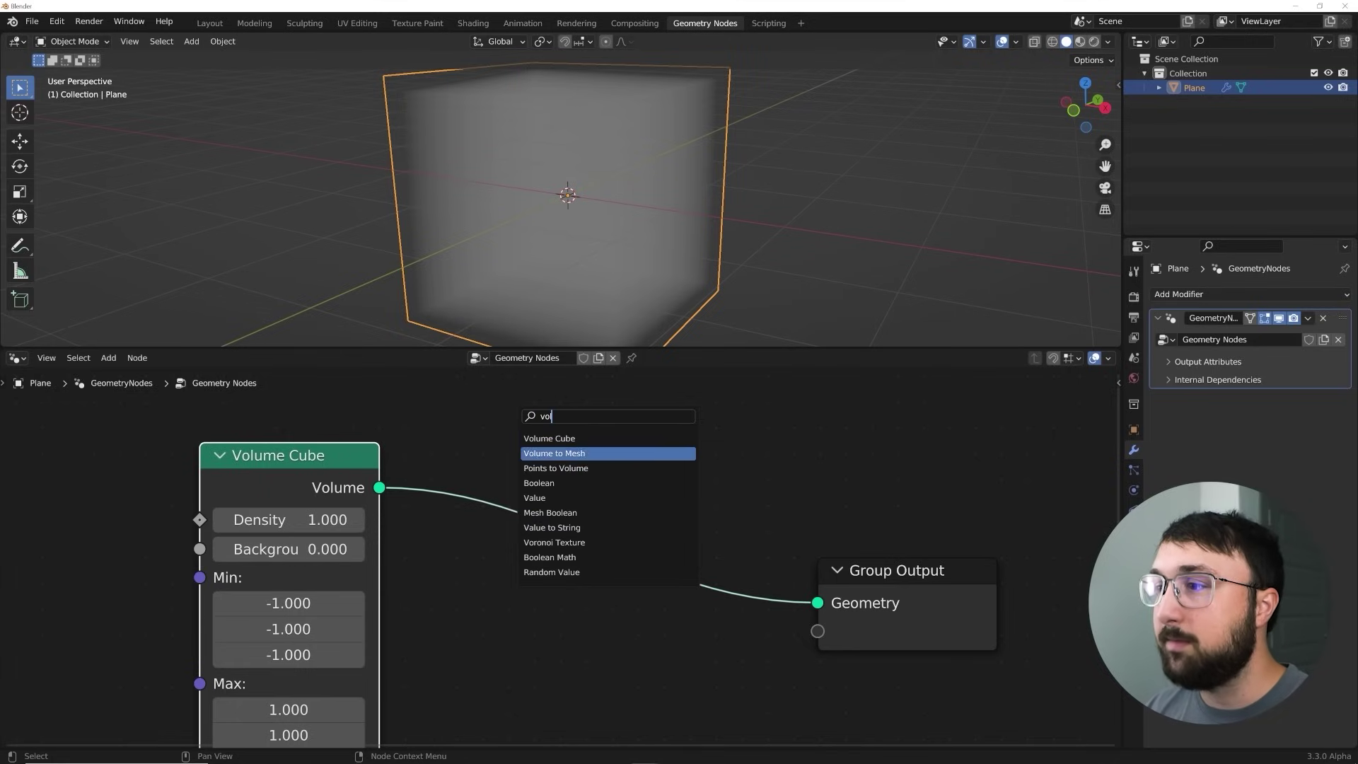
{"action": "key", "text": "Return"}
{"action": "left_click", "coordinate": [566, 473]}
{"action": "scroll", "coordinate": [690, 195], "scroll_direction": "down", "scroll_amount": 3}
{"action": "mouse_move", "coordinate": [721, 207]}
{"action": "middle_mouse_down"}
{"action": "mouse_move", "coordinate": [697, 256]}
{"action": "mouse_move", "coordinate": [707, 217]}
{"action": "middle_mouse_up"}
{"action": "scroll", "coordinate": [697, 256], "scroll_direction": "up", "scroll_amount": 4}
{"action": "scroll", "coordinate": [708, 495], "scroll_direction": "down", "scroll_amount": 2}
{"action": "middle_click_drag", "start_coordinate": [487, 513], "coordinate": [539, 508]}
{"action": "mouse_move", "coordinate": [502, 584]}
{"action": "left_mouse_down"}
{"action": "mouse_move", "coordinate": [566, 584]}
{"action": "mouse_move", "coordinate": [481, 584]}
{"action": "mouse_move", "coordinate": [503, 584]}
{"action": "left_mouse_up"}
{"action": "middle_click_drag", "start_coordinate": [543, 483], "coordinate": [552, 454]}
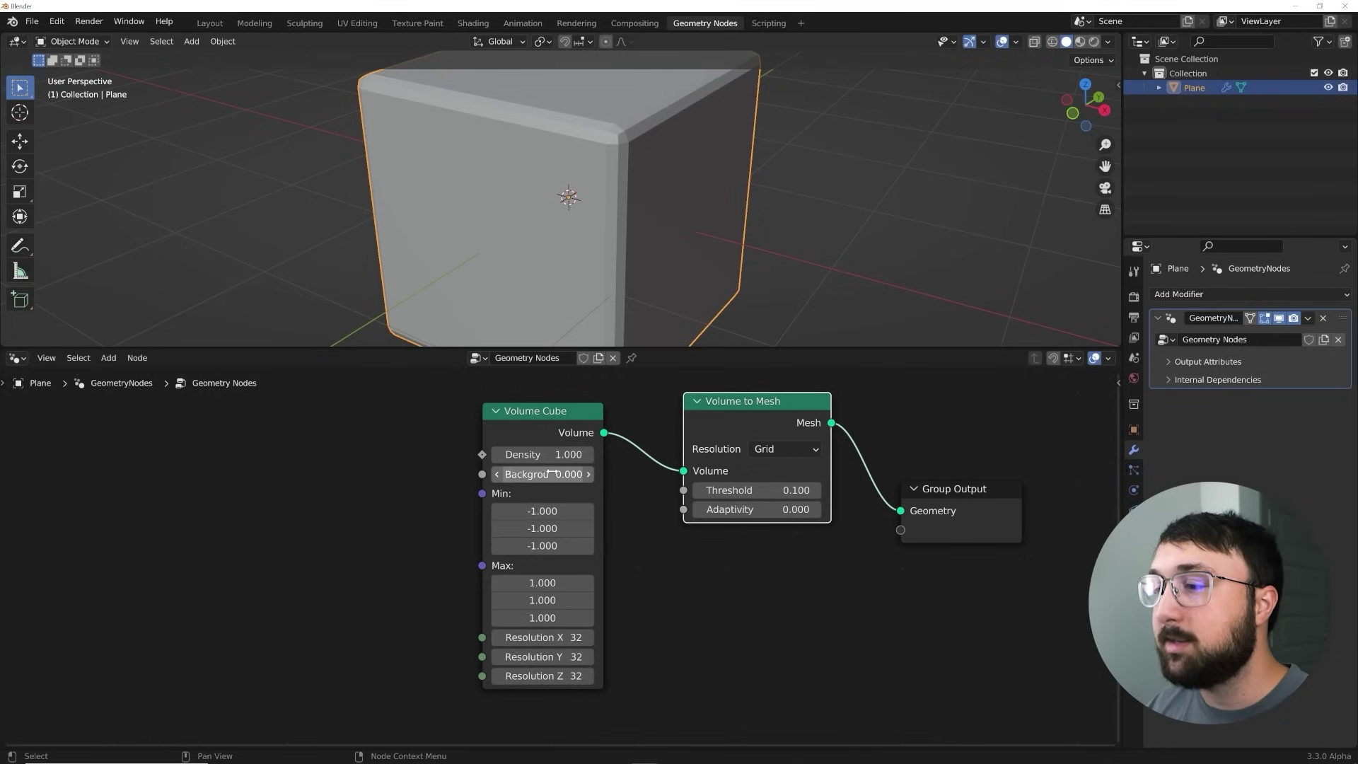
{"action": "left_click_drag", "start_coordinate": [544, 420], "coordinate": [551, 412]}
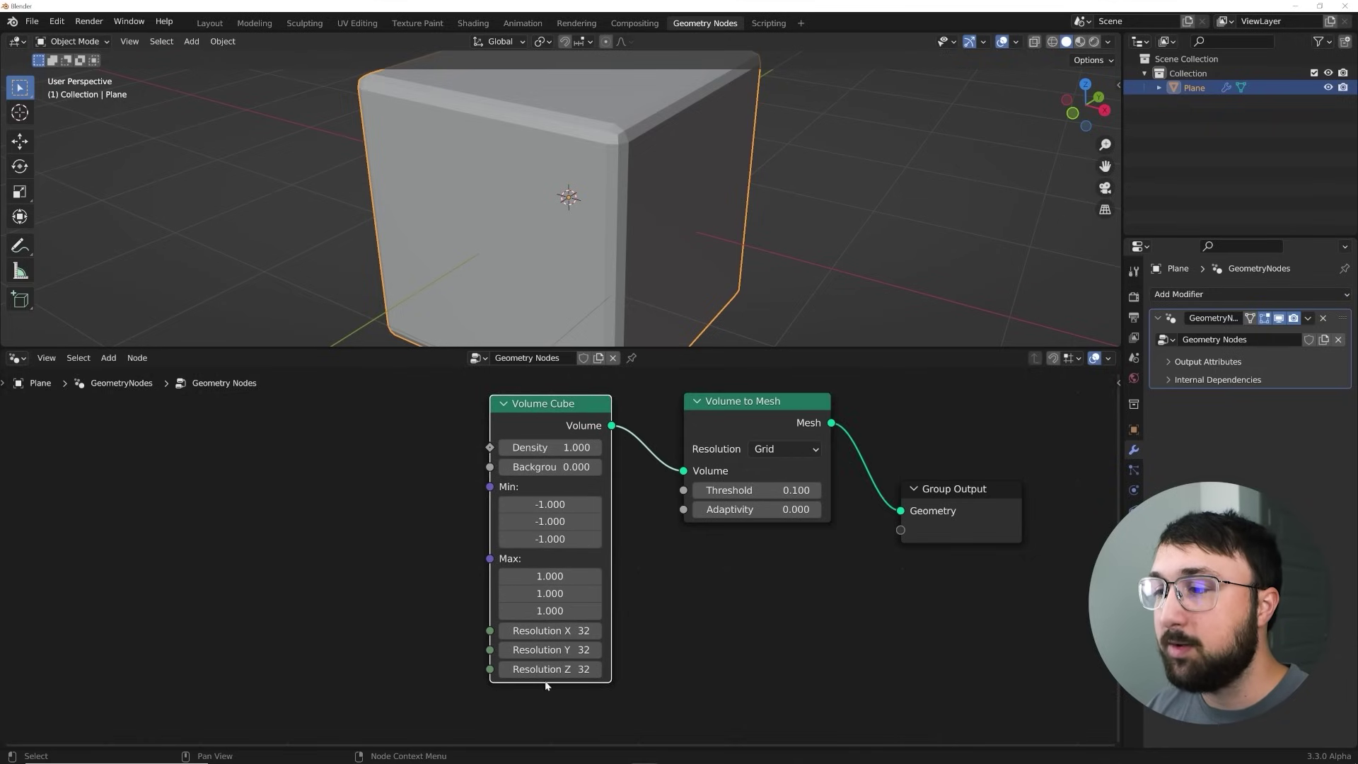
- Try a resolution of 177 on all three axes of the Volume Cube and inspect the mesh in wireframe
{"action": "left_click_drag", "start_coordinate": [564, 630], "coordinate": [594, 668]}
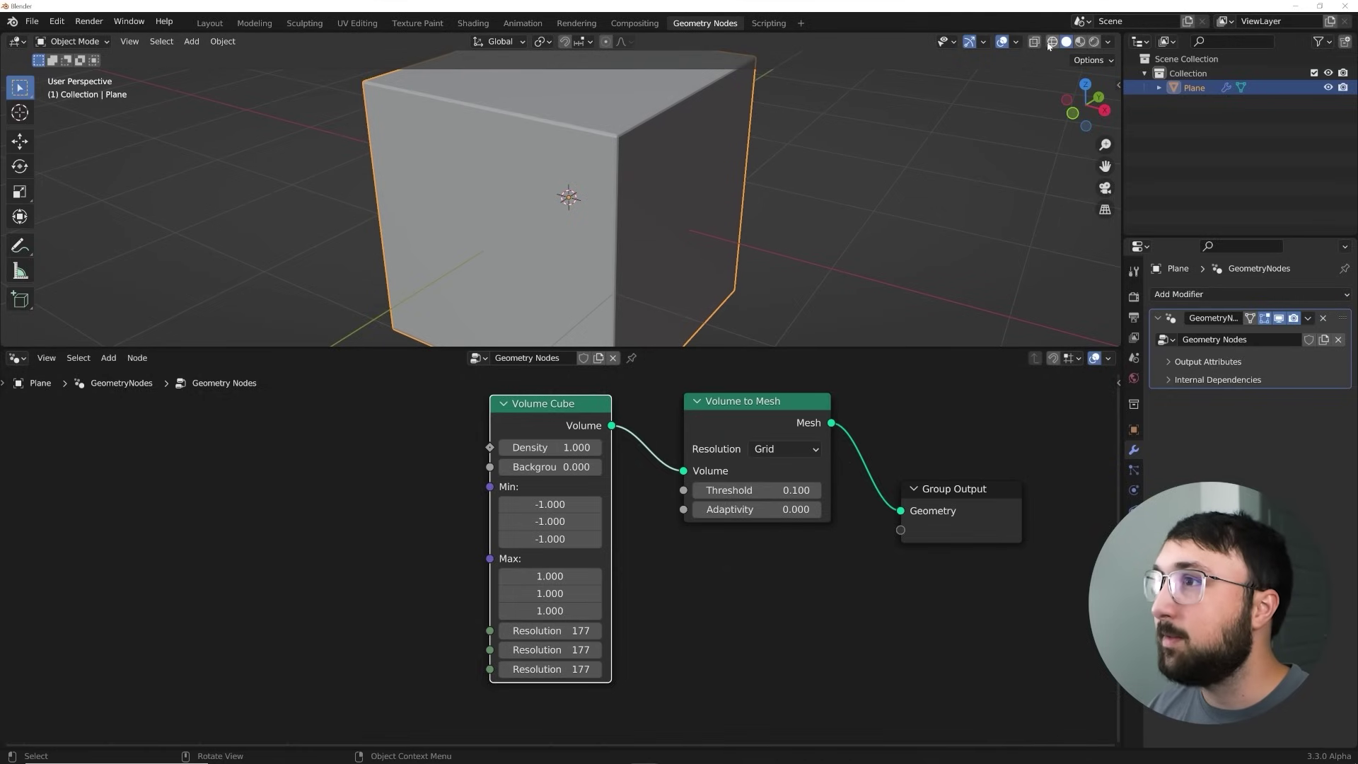
{"action": "key", "text": "shift+z"}
{"action": "mouse_move", "coordinate": [694, 217]}
{"action": "middle_mouse_down"}
{"action": "mouse_move", "coordinate": [690, 164]}
{"action": "mouse_move", "coordinate": [706, 205]}
{"action": "middle_mouse_up"}
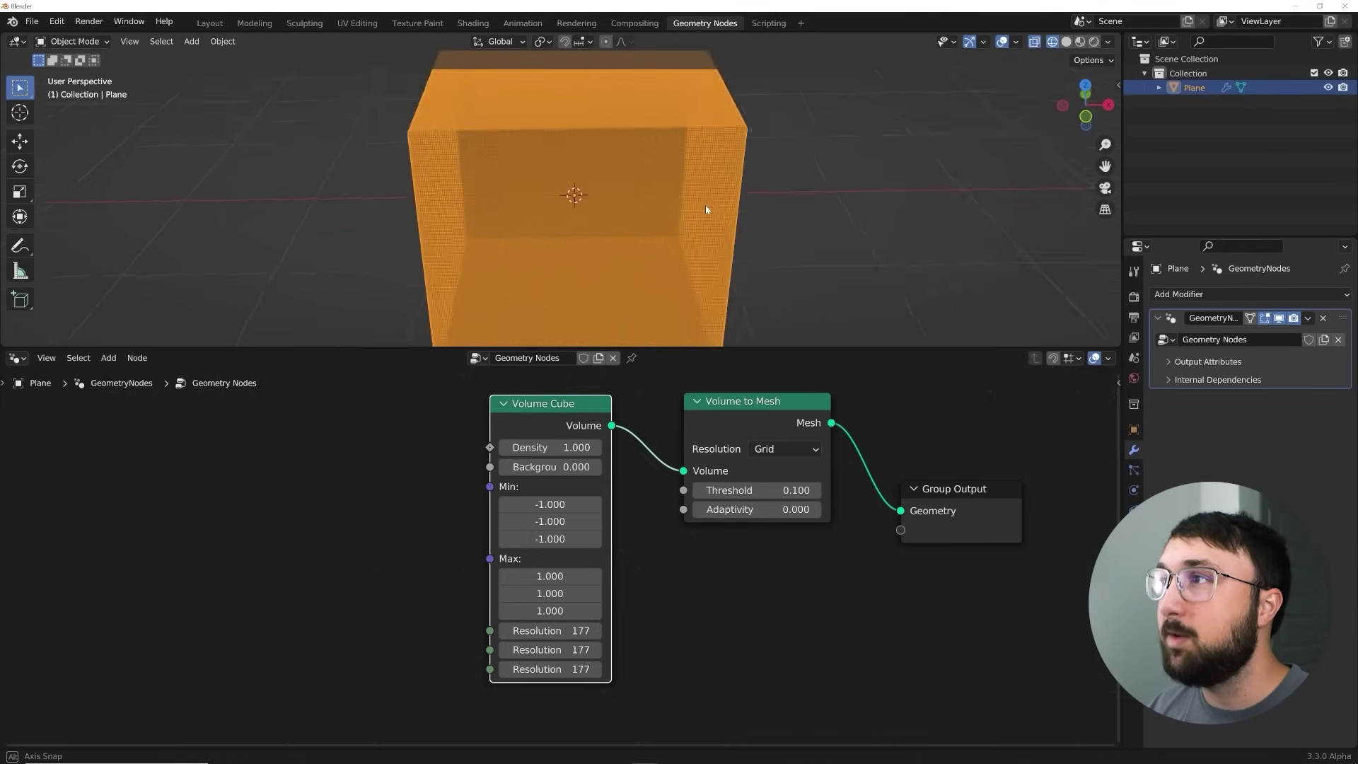
- Set the Volume Cube's X, Y and Z resolution to 50 and return the viewport to solid shading
{"action": "left_click_drag", "start_coordinate": [566, 630], "coordinate": [581, 669]}
{"action": "type", "text": "50"}
{"action": "key", "text": "Return"}
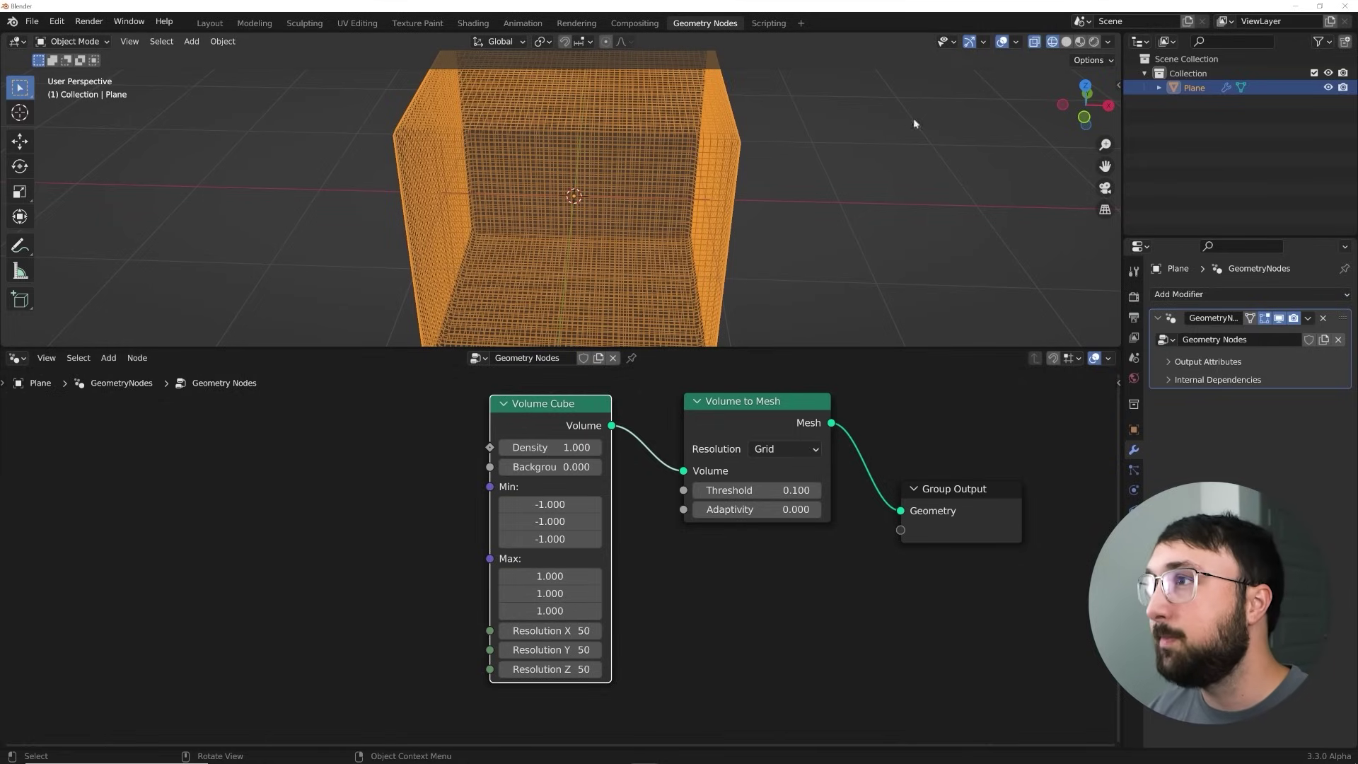
{"action": "left_click", "coordinate": [1066, 41]}
{"action": "middle_click_drag", "start_coordinate": [771, 248], "coordinate": [733, 241]}
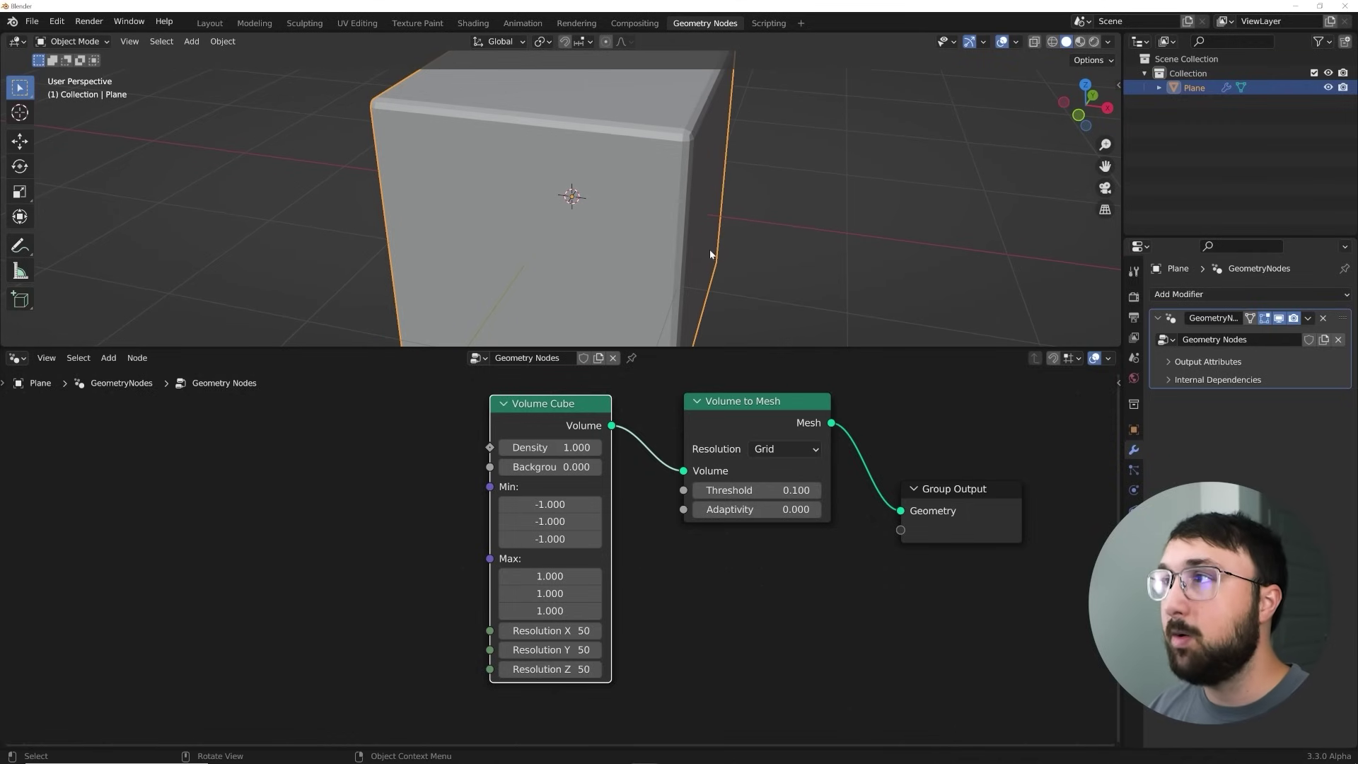
- Add a Gradient Texture node in front of the Volume Cube and set its type to Spherical
{"action": "scroll", "coordinate": [714, 249], "scroll_direction": "down", "scroll_amount": 5}
{"action": "middle_click_drag", "start_coordinate": [497, 432], "coordinate": [540, 459]}
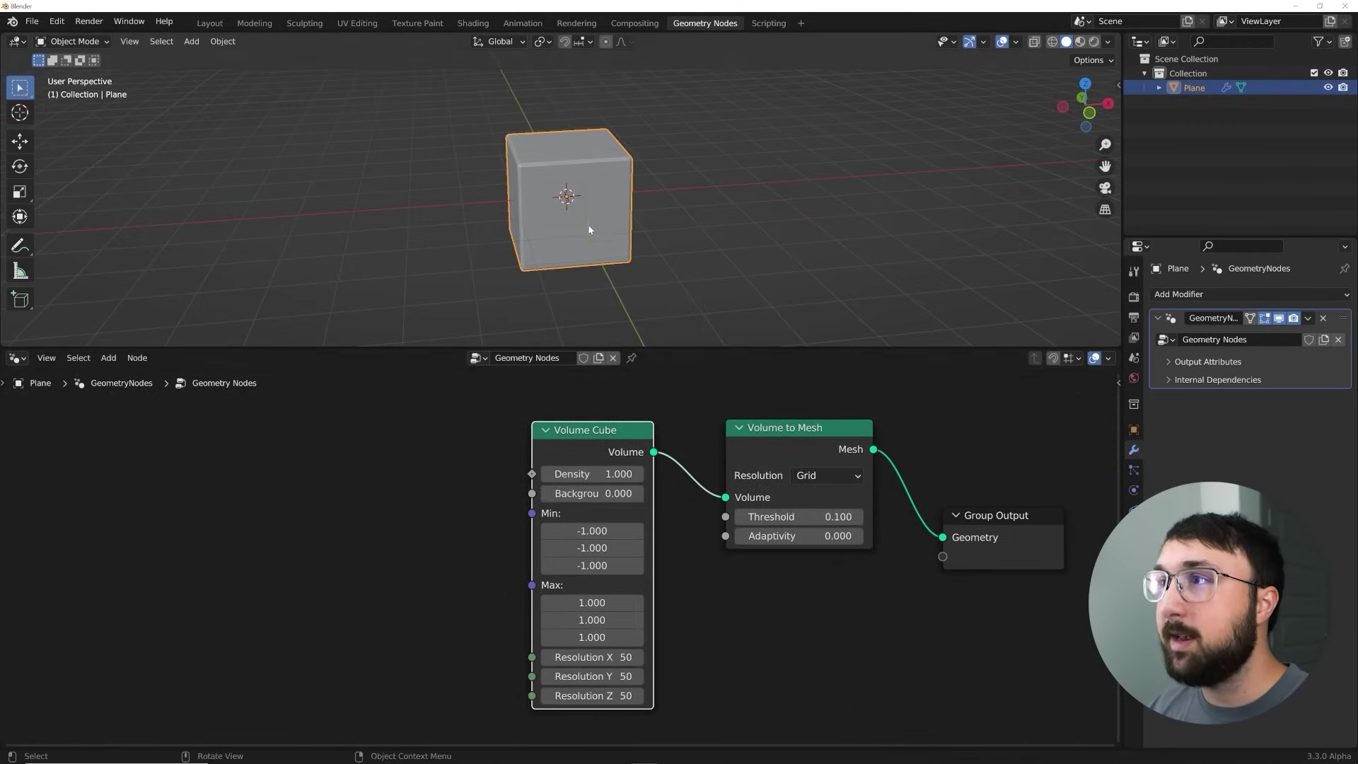
{"action": "middle_click_drag", "start_coordinate": [587, 220], "coordinate": [664, 228]}
{"action": "scroll", "coordinate": [664, 228], "scroll_direction": "up", "scroll_amount": 4}
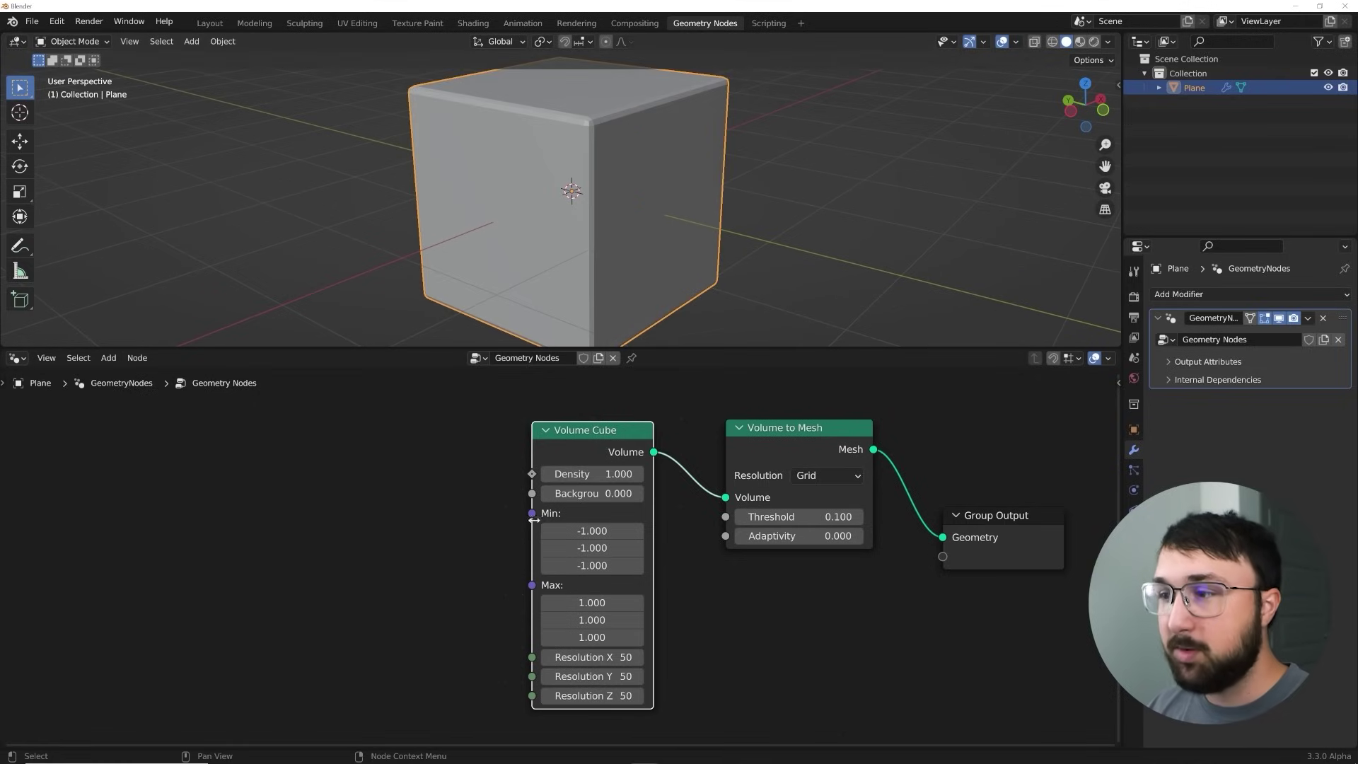
{"action": "key", "text": "shift+a"}
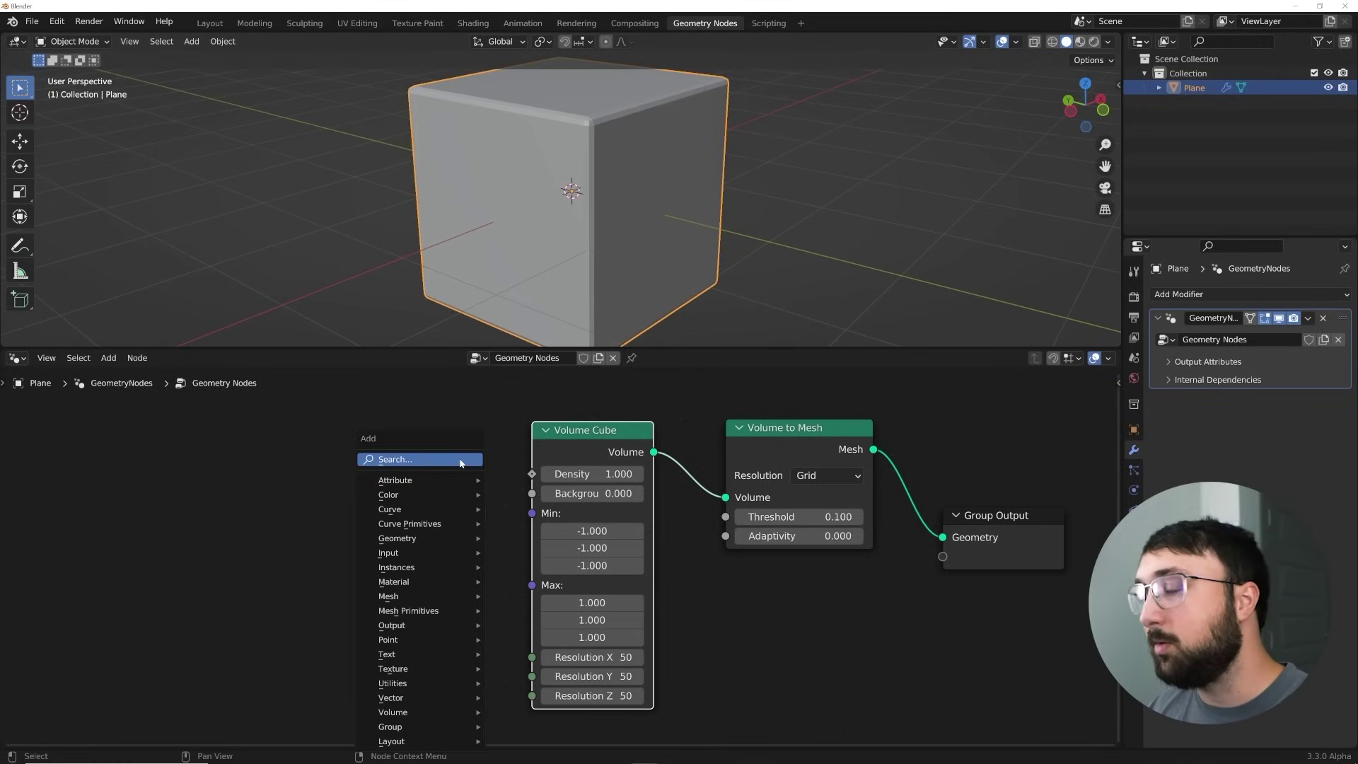
{"action": "key", "text": "shift+a"}
{"action": "left_click", "coordinate": [419, 448]}
{"action": "type", "text": "gra"}
{"action": "key", "text": "Return"}
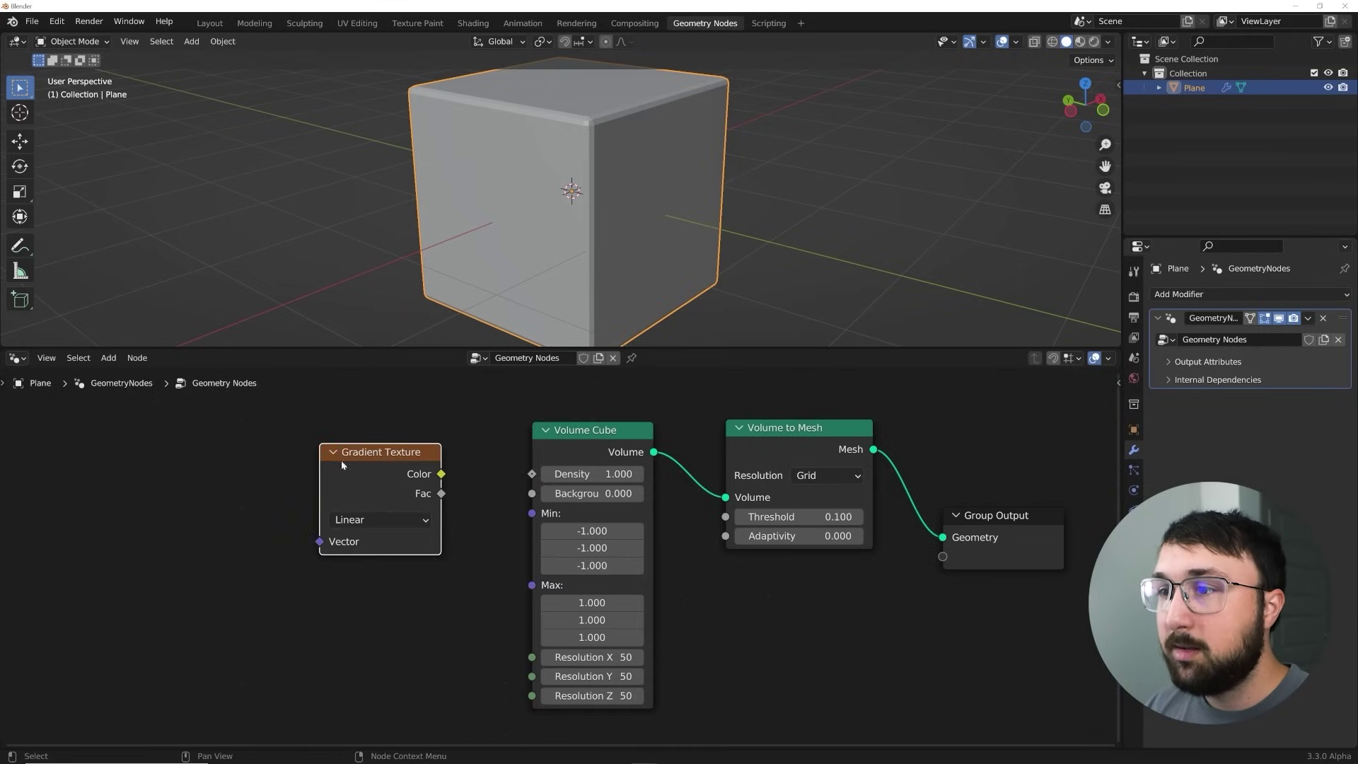
{"action": "left_click", "coordinate": [379, 519]}
{"action": "left_click", "coordinate": [382, 612]}
- Connect the Gradient Texture's Color output to the Volume Cube's Density input and check the resulting mesh
{"action": "left_click_drag", "start_coordinate": [441, 474], "coordinate": [546, 469]}
{"action": "scroll", "coordinate": [730, 257], "scroll_direction": "up", "scroll_amount": 5}
{"action": "middle_click_drag", "start_coordinate": [730, 257], "coordinate": [824, 225]}
{"action": "scroll", "coordinate": [795, 240], "scroll_direction": "down", "scroll_amount": 5}
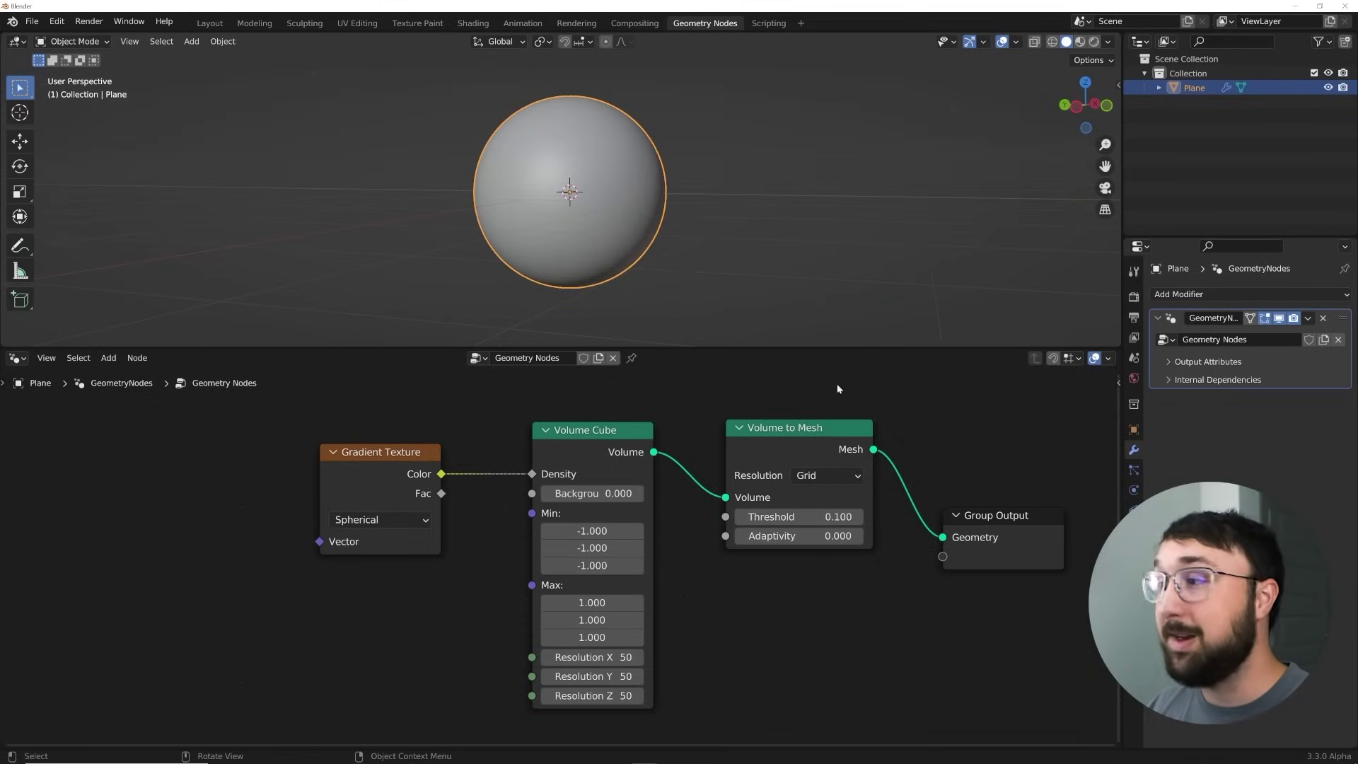
- Move the Group Output node away and insert a Set Shade Smooth node between Volume to Mesh and Group Output
{"action": "middle_click_drag", "start_coordinate": [961, 485], "coordinate": [618, 488]}
{"action": "left_click_drag", "start_coordinate": [629, 516], "coordinate": [777, 471]}
{"action": "key", "text": "shift+a"}
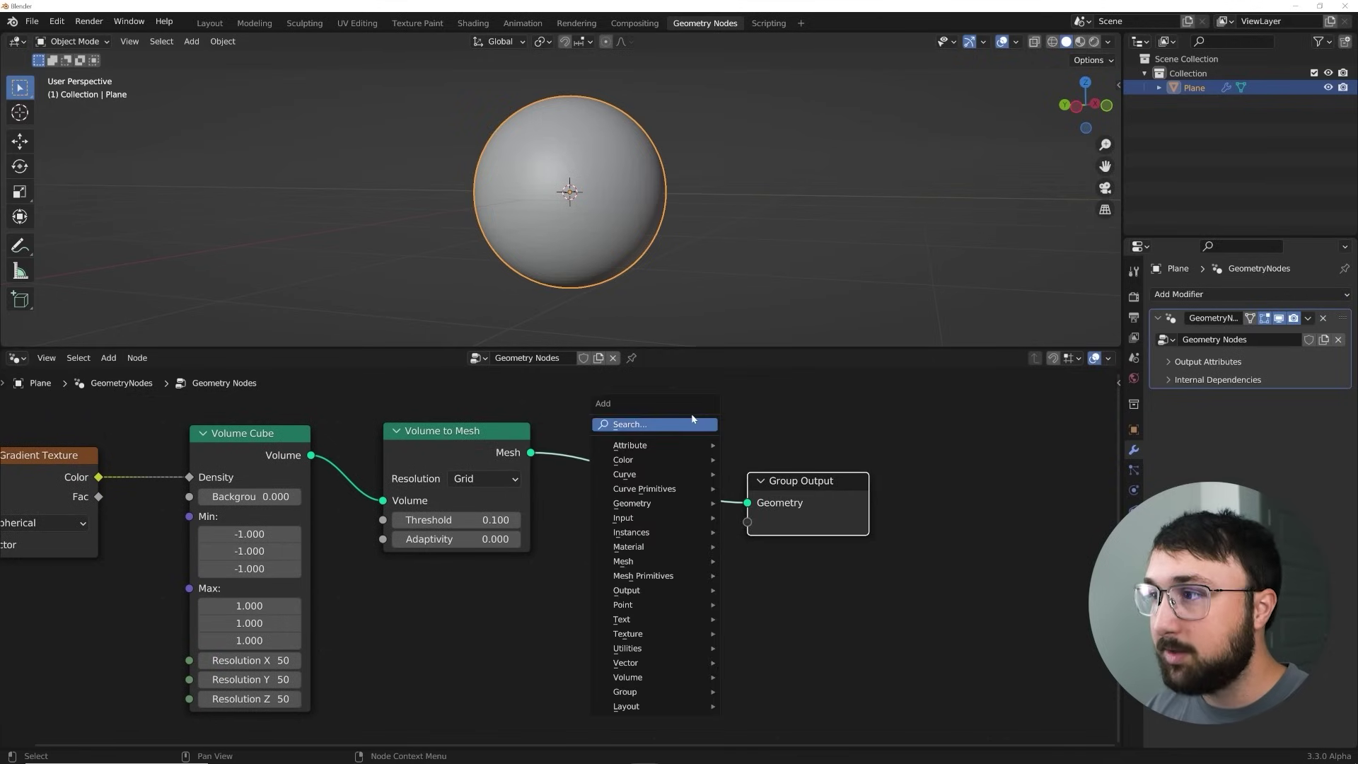
{"action": "left_click", "coordinate": [686, 427]}
{"action": "type", "text": "smoo"}
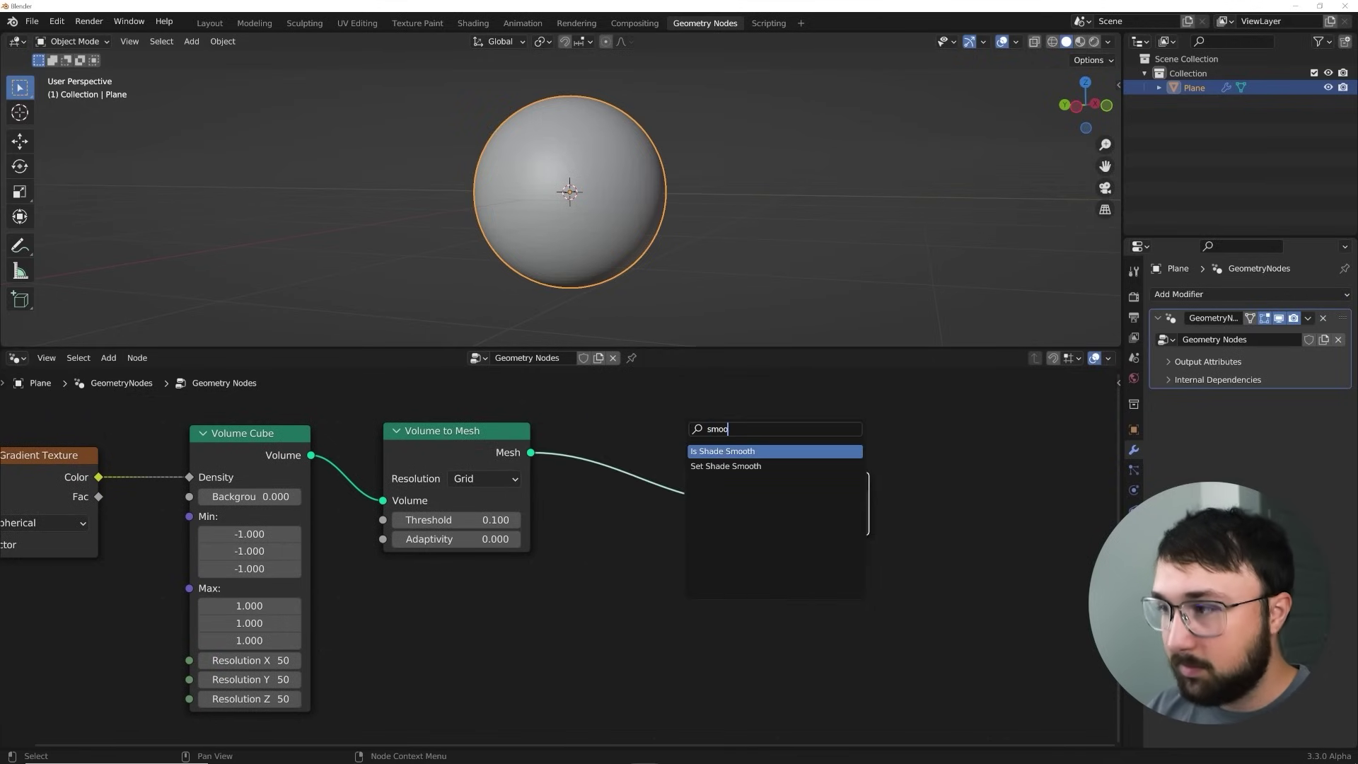
{"action": "key", "text": "Down"}
{"action": "key", "text": "Return"}
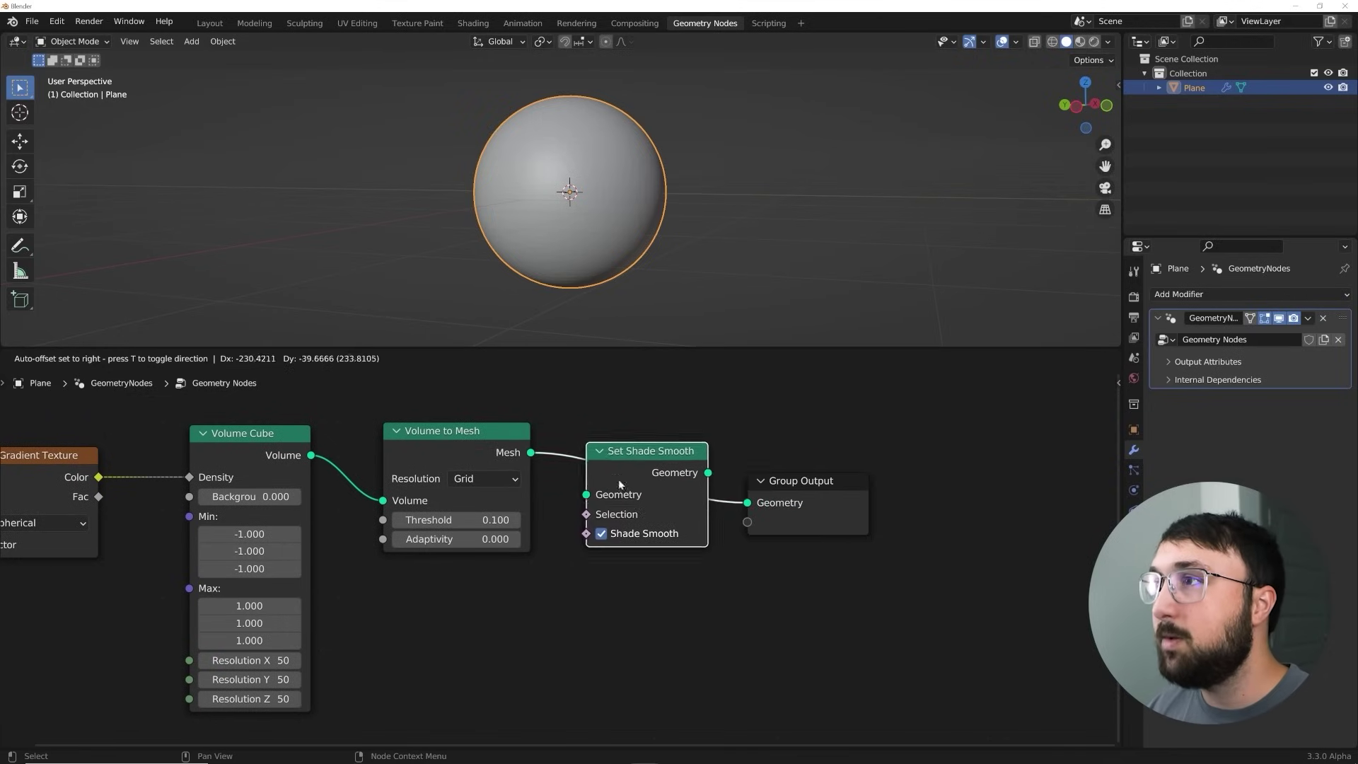
{"action": "left_click", "coordinate": [618, 478]}
{"action": "middle_click_drag", "start_coordinate": [594, 236], "coordinate": [677, 248]}
{"action": "scroll", "coordinate": [724, 265], "scroll_direction": "up", "scroll_amount": 3}
- Move the Gradient Texture farther from the Volume Cube and insert a MixRGB node on the link between them
{"action": "middle_click_drag", "start_coordinate": [158, 404], "coordinate": [651, 403]}
{"action": "left_click_drag", "start_coordinate": [688, 468], "coordinate": [689, 501]}
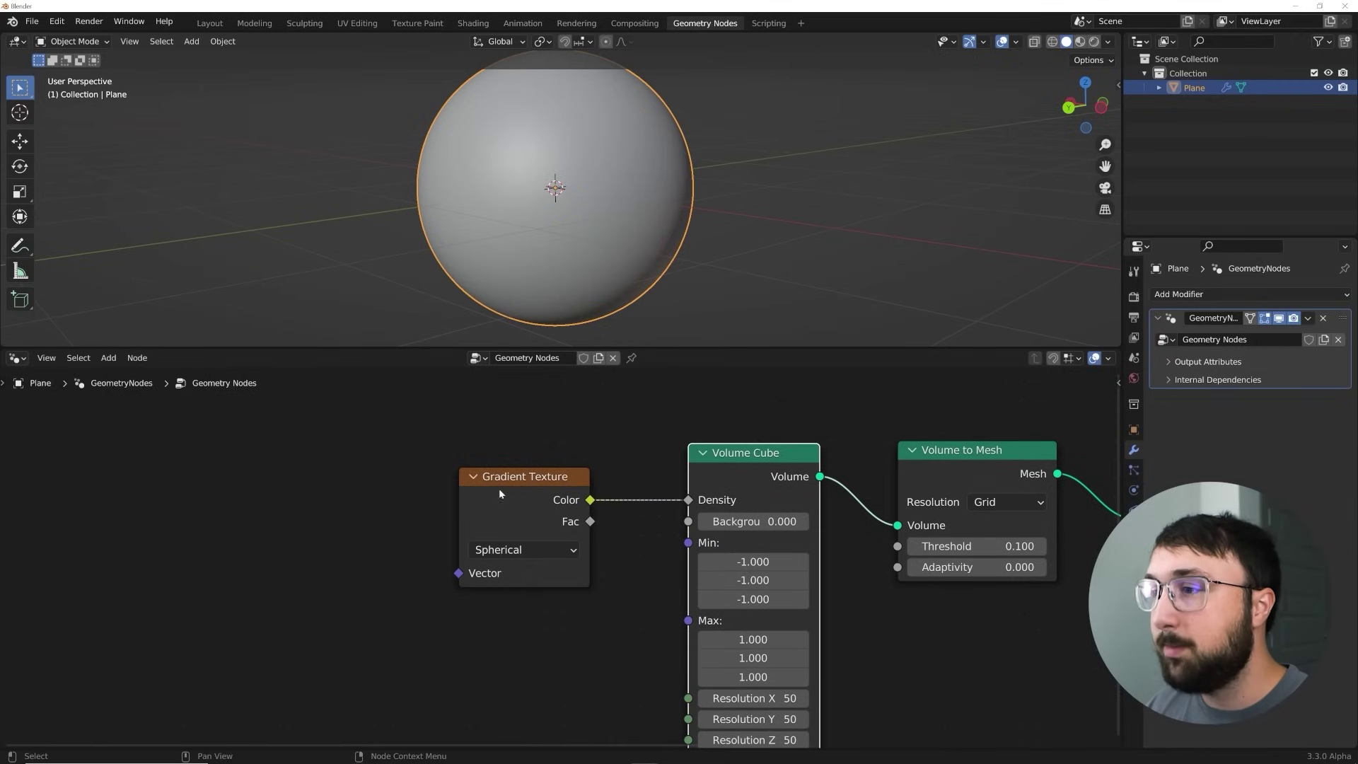
{"action": "left_click_drag", "start_coordinate": [536, 495], "coordinate": [338, 498]}
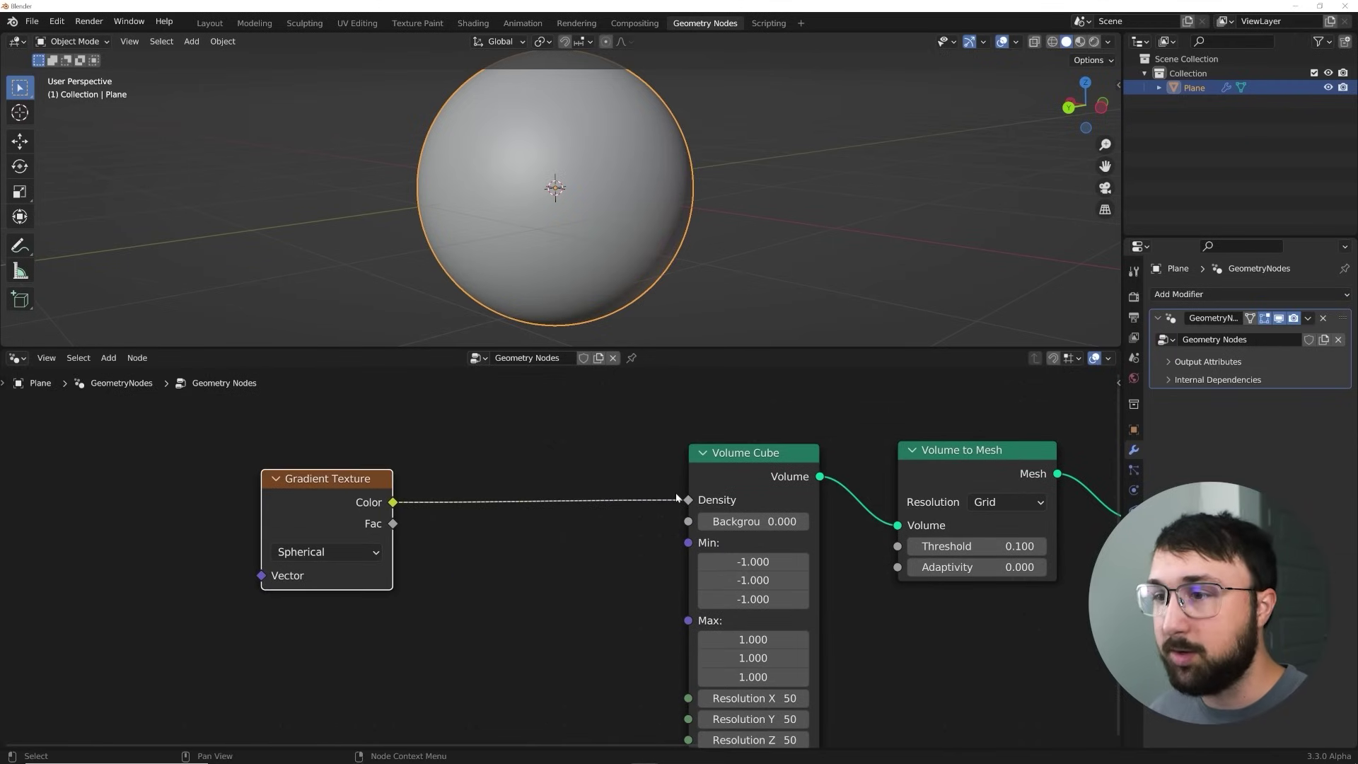
{"action": "left_click_drag", "start_coordinate": [348, 500], "coordinate": [146, 499]}
{"action": "key", "text": "shift+a"}
{"action": "left_click", "coordinate": [452, 459]}
{"action": "type", "text": "mix"}
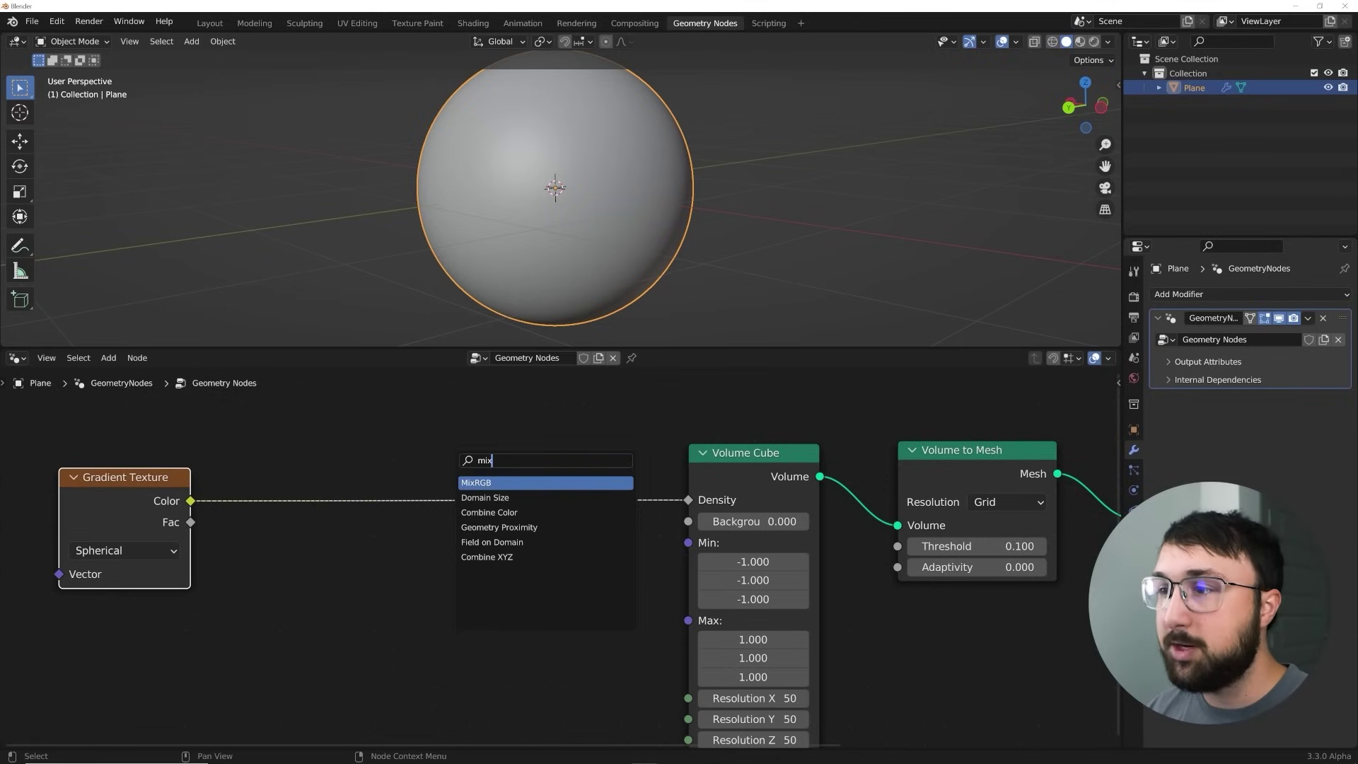
{"action": "key", "text": "Return"}
{"action": "left_click", "coordinate": [486, 493]}
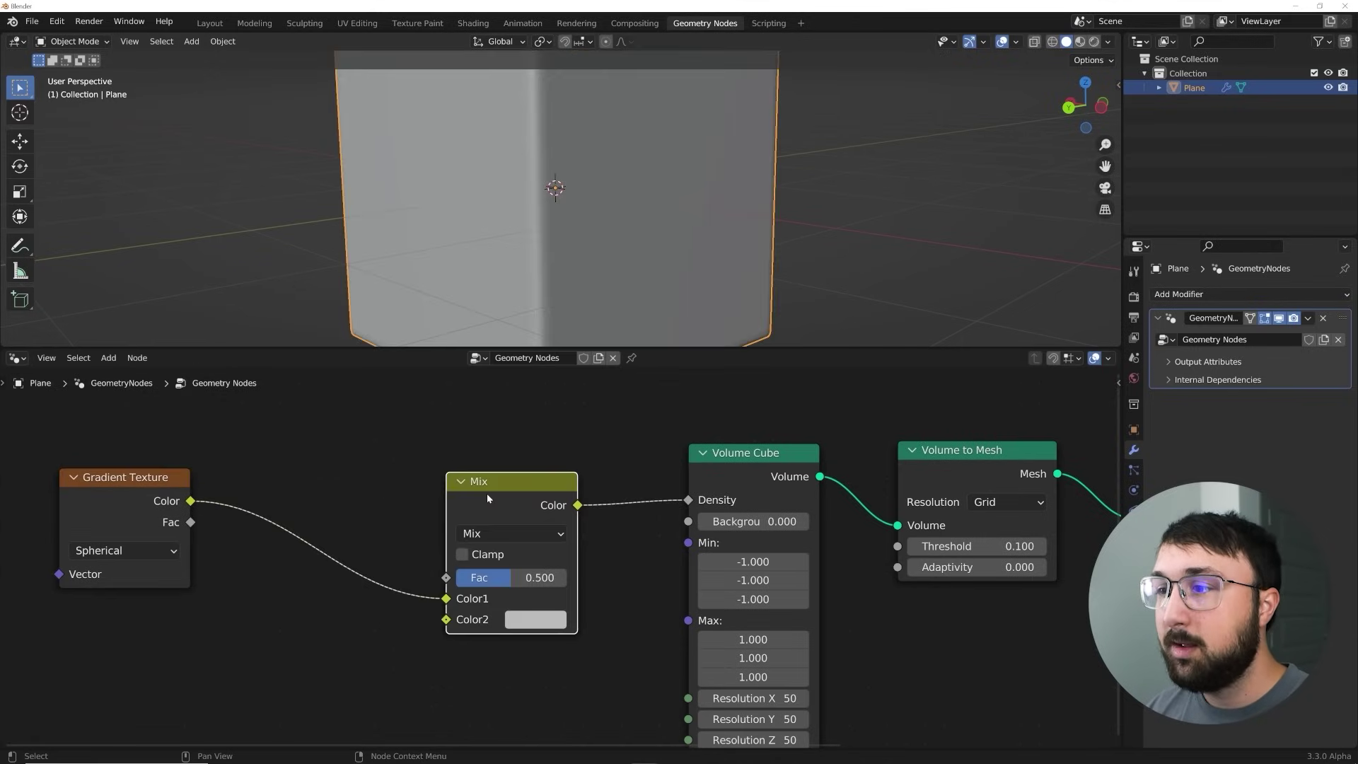
- Reroute the Gradient Texture's Color link to the Mix node's Fac input and set Color1 to black
{"action": "mouse_move", "coordinate": [445, 598]}
{"action": "left_mouse_down"}
{"action": "mouse_move", "coordinate": [246, 444]}
{"action": "mouse_move", "coordinate": [446, 577]}
{"action": "left_mouse_up"}
{"action": "left_click", "coordinate": [546, 602]}
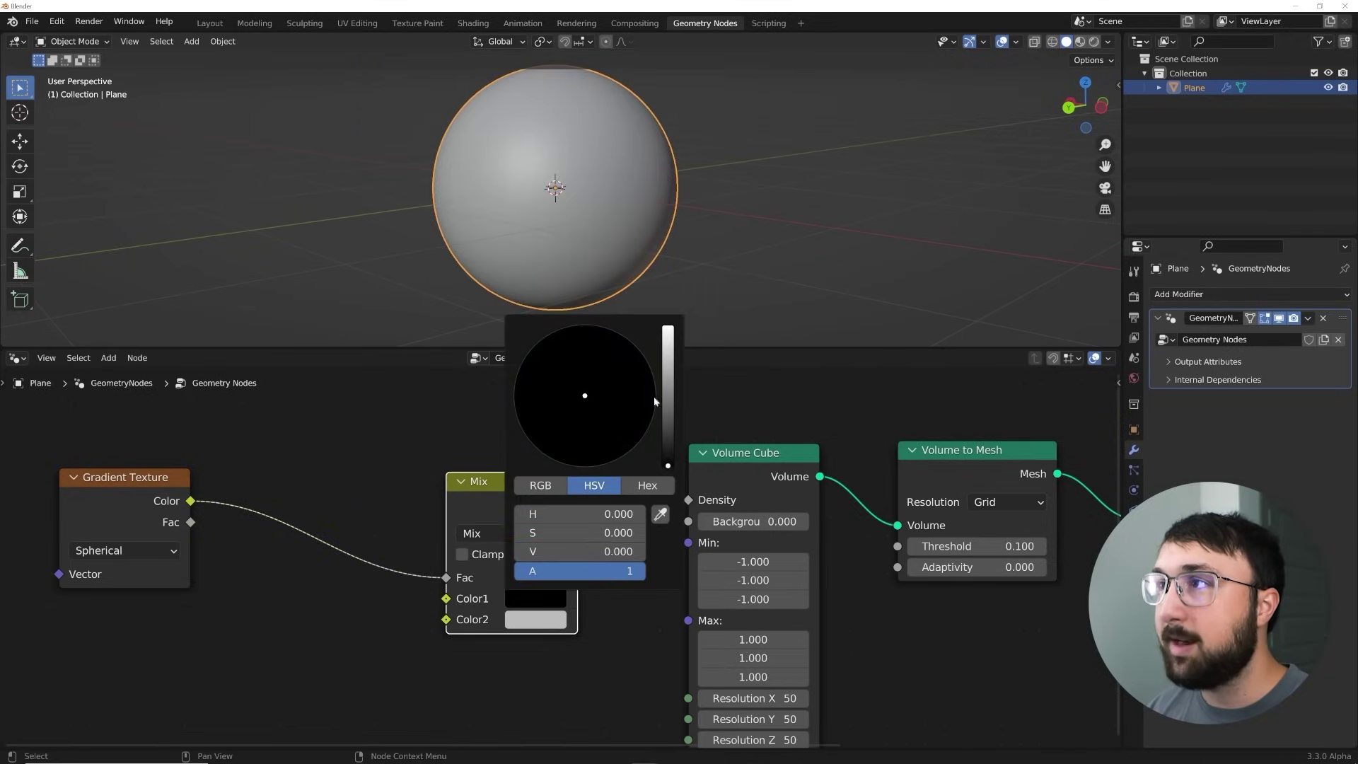
{"action": "left_click", "coordinate": [355, 176]}
- Add a Noise Texture node below the Gradient Texture and connect its Fac output to the Mix node's Color2 input
{"action": "left_click_drag", "start_coordinate": [446, 618], "coordinate": [306, 644]}
{"action": "left_click_drag", "start_coordinate": [156, 498], "coordinate": [247, 458]}
{"action": "middle_click_drag", "start_coordinate": [386, 565], "coordinate": [415, 536]}
{"action": "key", "text": "shift+a"}
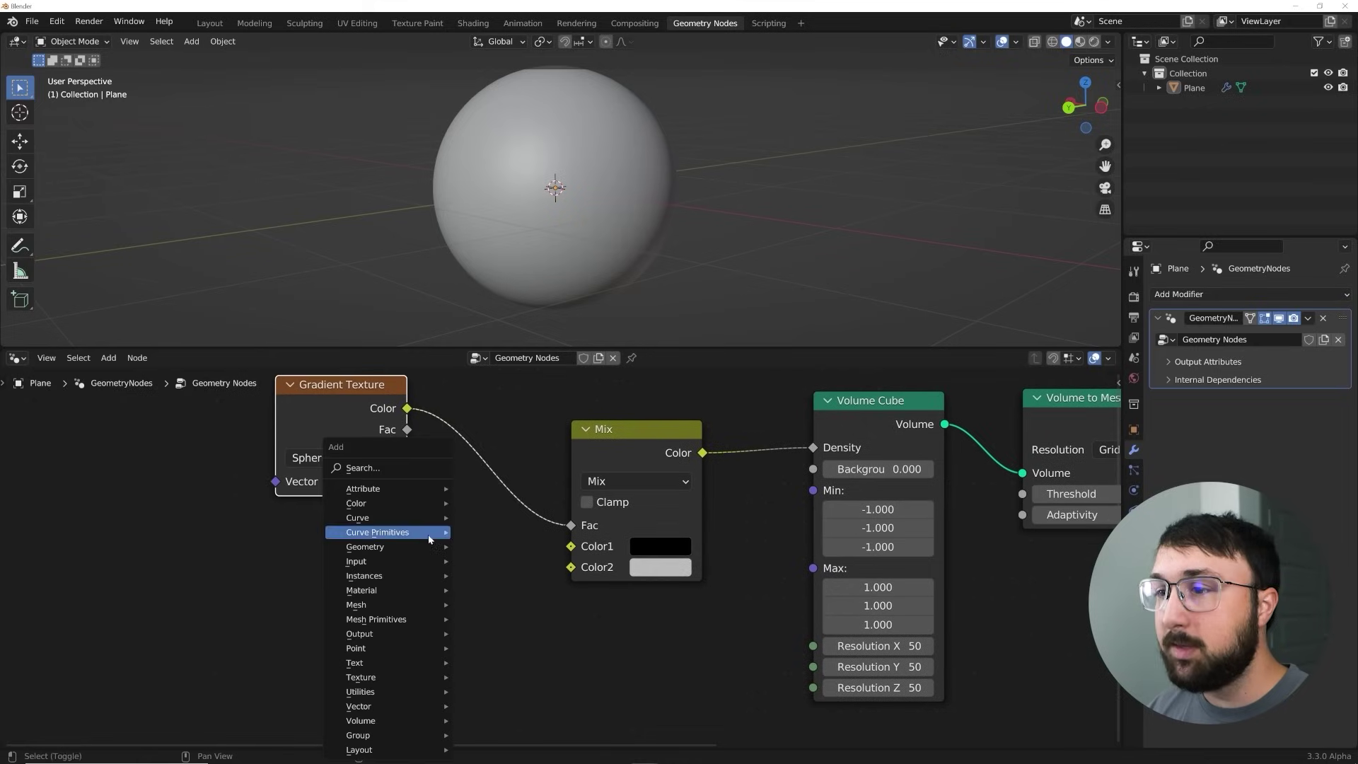
{"action": "left_click", "coordinate": [393, 468]}
{"action": "type", "text": "noi"}
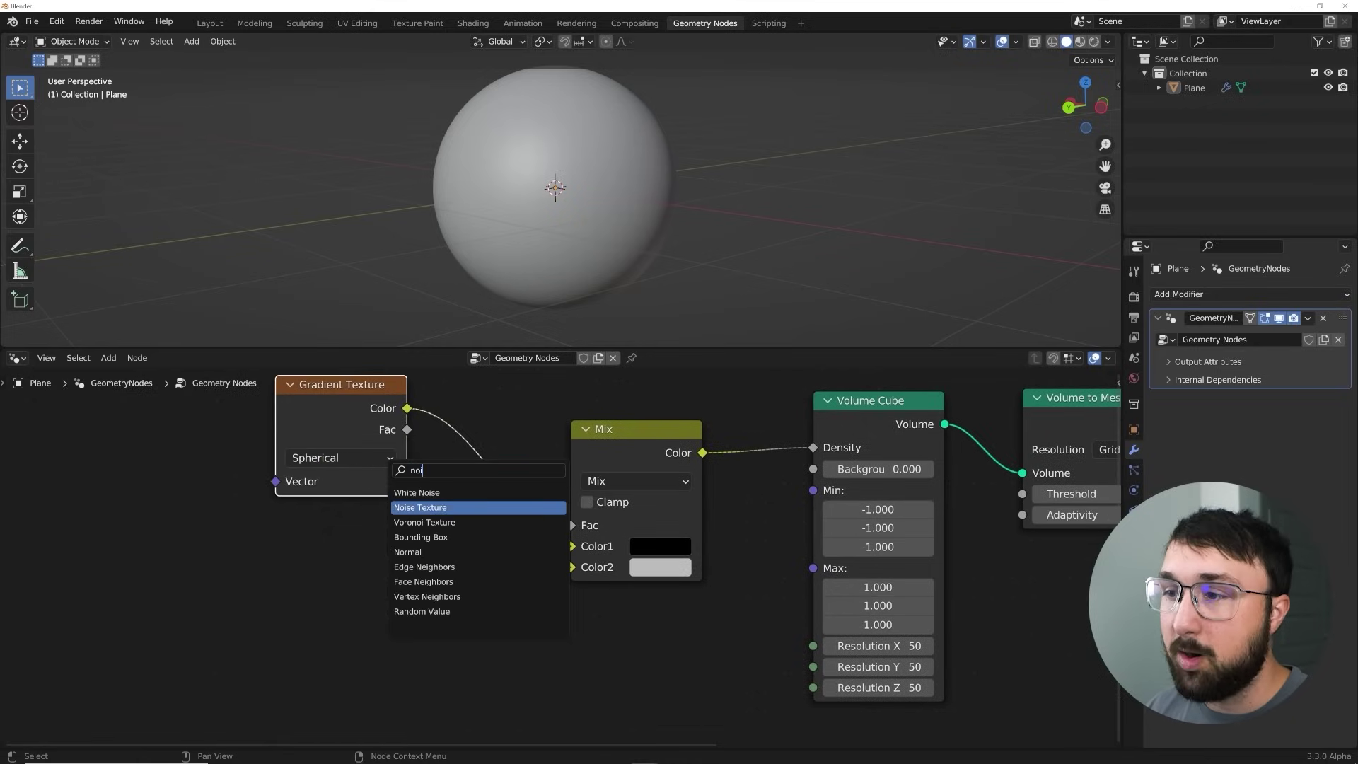
{"action": "left_click", "coordinate": [466, 507]}
{"action": "left_click", "coordinate": [341, 570]}
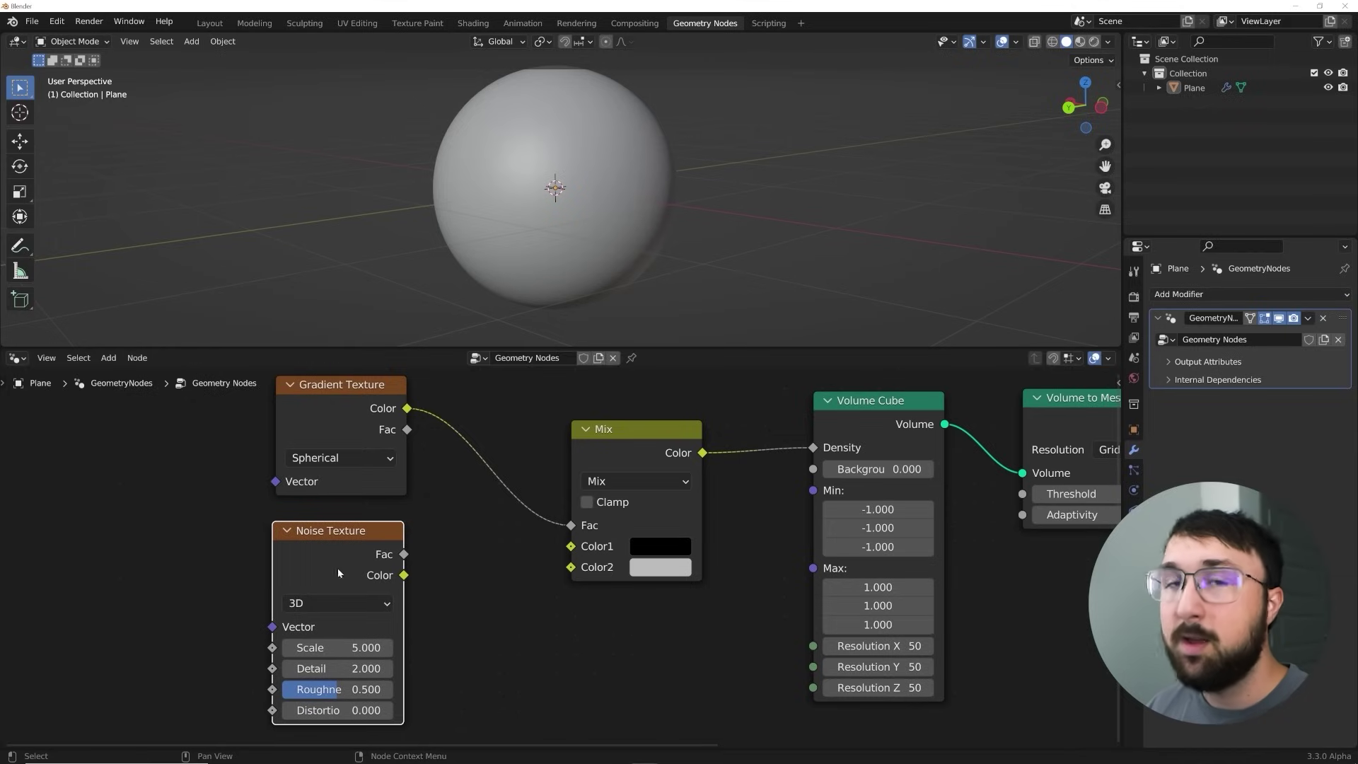
{"action": "left_click_drag", "start_coordinate": [404, 555], "coordinate": [565, 571]}
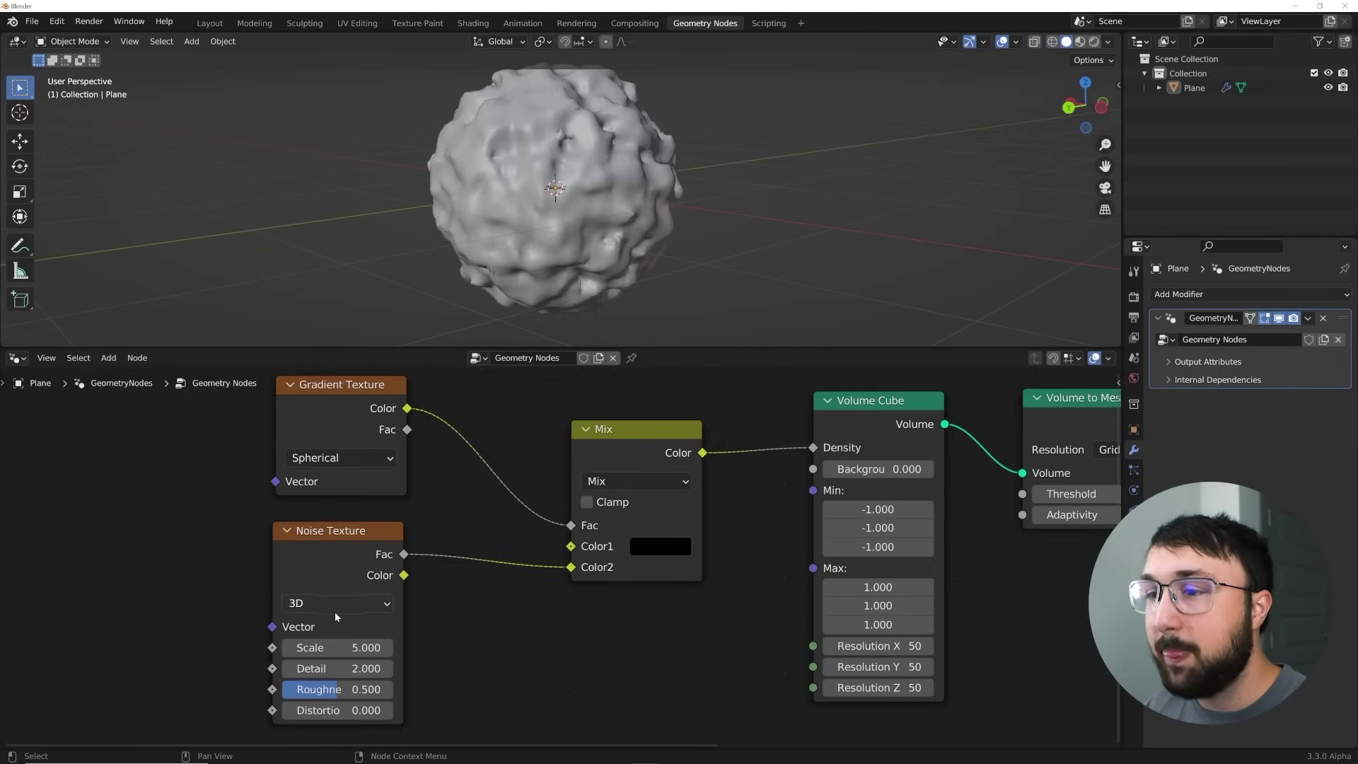
- Set the Noise Texture's Scale to 1.7, switch its dimensions to 4D and set W to 1.200
{"action": "left_click", "coordinate": [332, 647]}
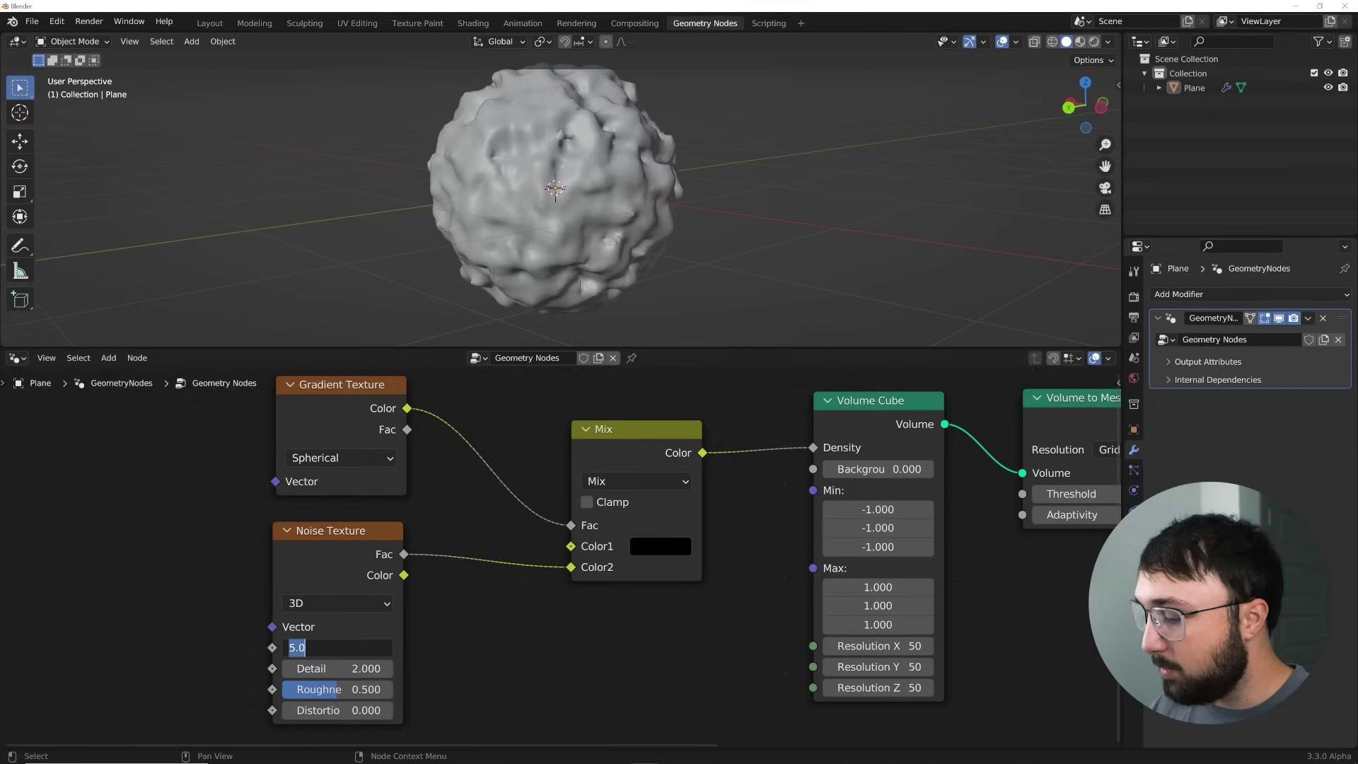
{"action": "type", "text": "1.7"}
{"action": "key", "text": "Return"}
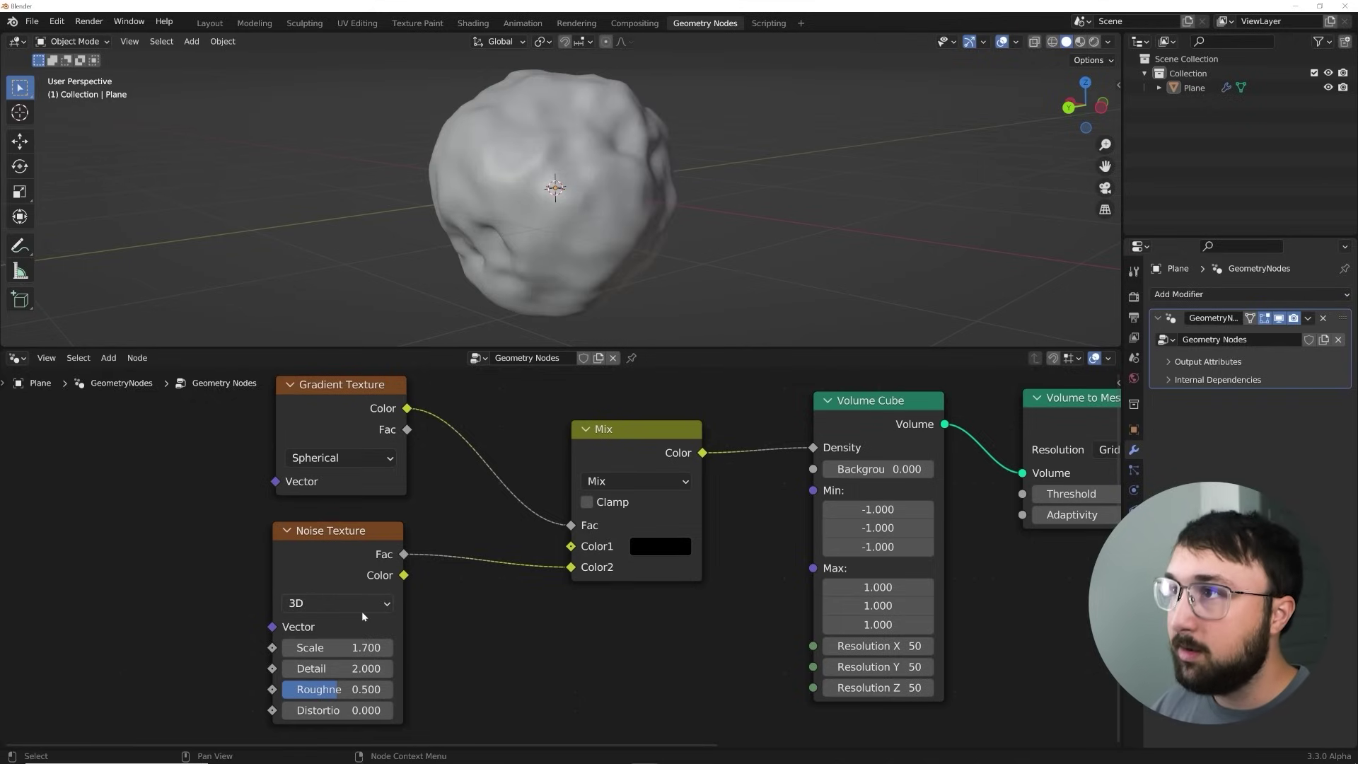
{"action": "left_click", "coordinate": [335, 604]}
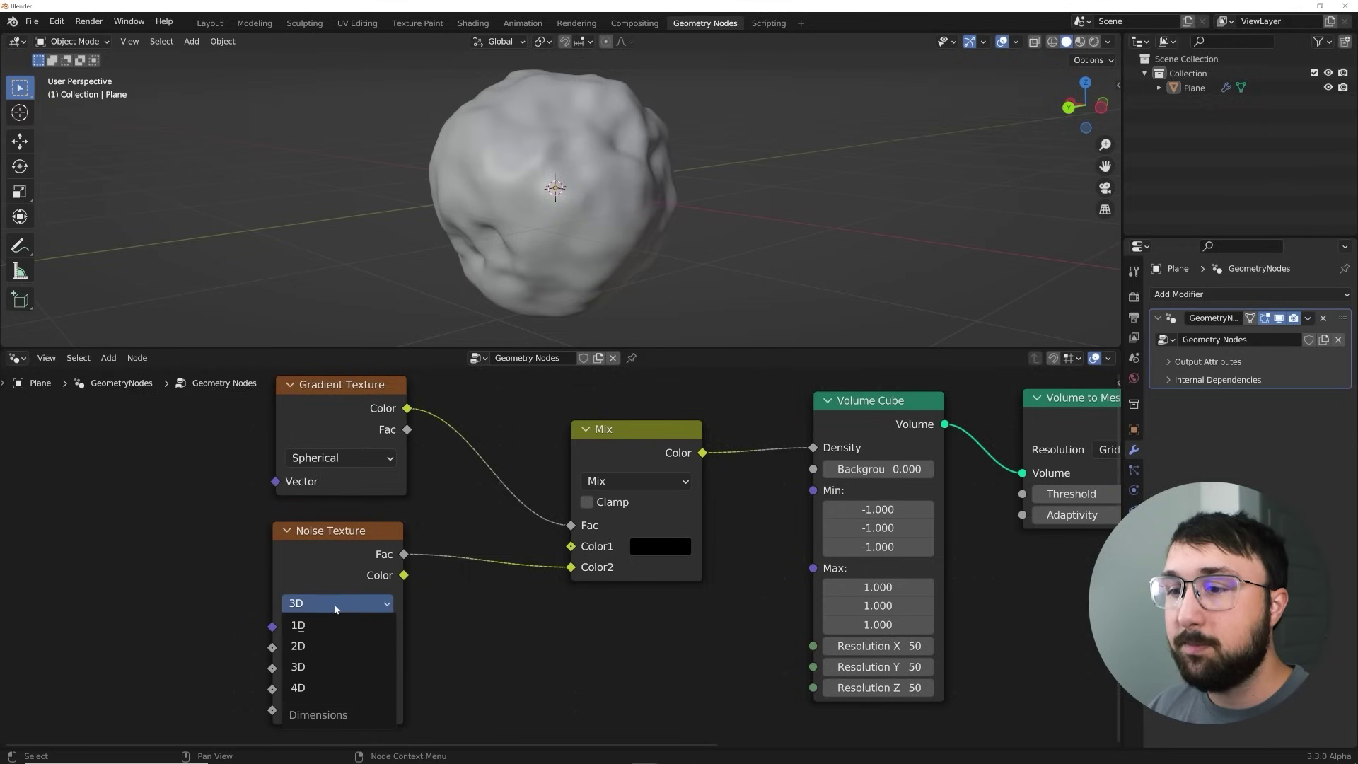
{"action": "left_click", "coordinate": [327, 689]}
{"action": "left_click_drag", "start_coordinate": [304, 648], "coordinate": [410, 647], "text": "shift"}
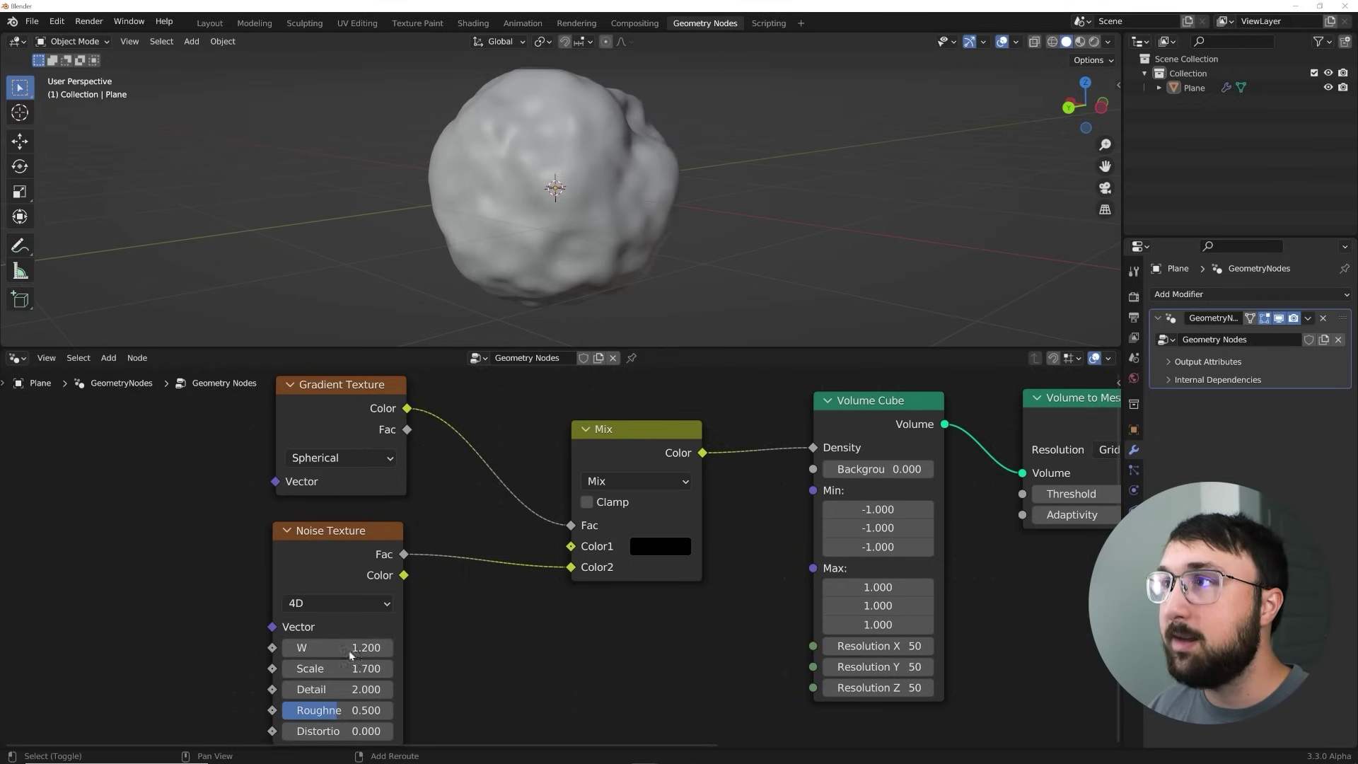
- Insert a ColorRamp between the Noise Texture and the Mix node and move its black stop to position 0.384
{"action": "left_click_drag", "start_coordinate": [373, 550], "coordinate": [146, 587]}
{"action": "key", "text": "shift+a"}
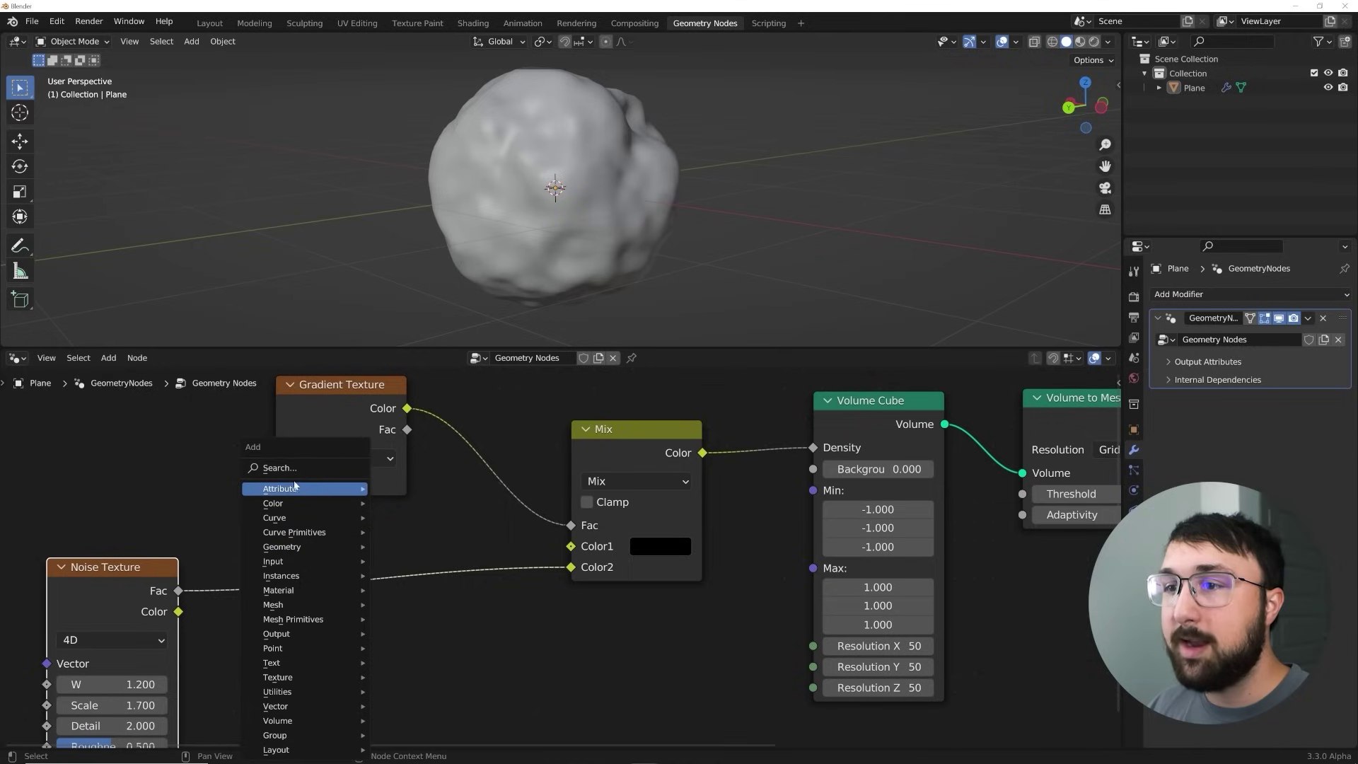
{"action": "left_click", "coordinate": [311, 468]}
{"action": "type", "text": "co"}
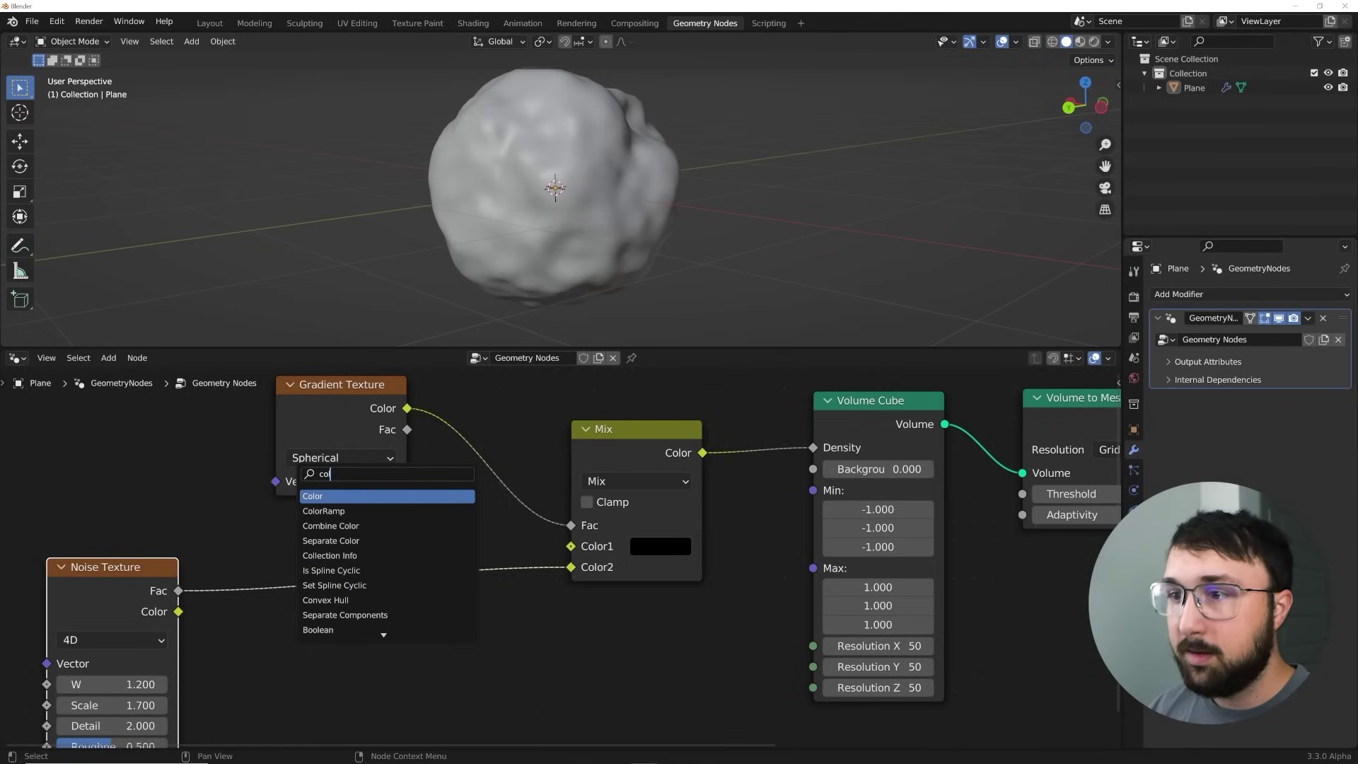
{"action": "key", "text": "Down"}
{"action": "key", "text": "Return"}
{"action": "left_click", "coordinate": [325, 567]}
{"action": "left_click_drag", "start_coordinate": [290, 614], "coordinate": [369, 610]}
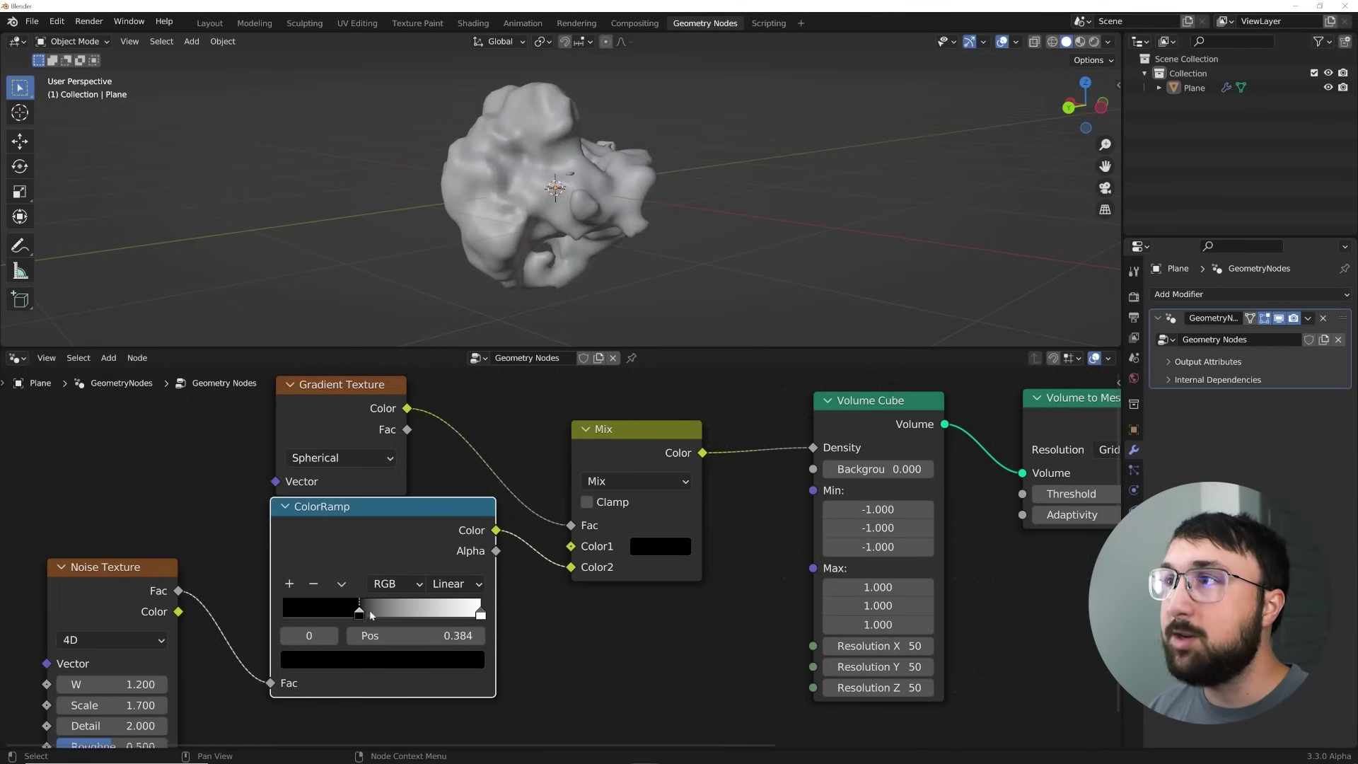
- Raise the Noise Texture's W to 7.140 and move the node up beside the ColorRamp
{"action": "left_click_drag", "start_coordinate": [114, 684], "coordinate": [407, 683]}
{"action": "middle_click_drag", "start_coordinate": [396, 277], "coordinate": [758, 249]}
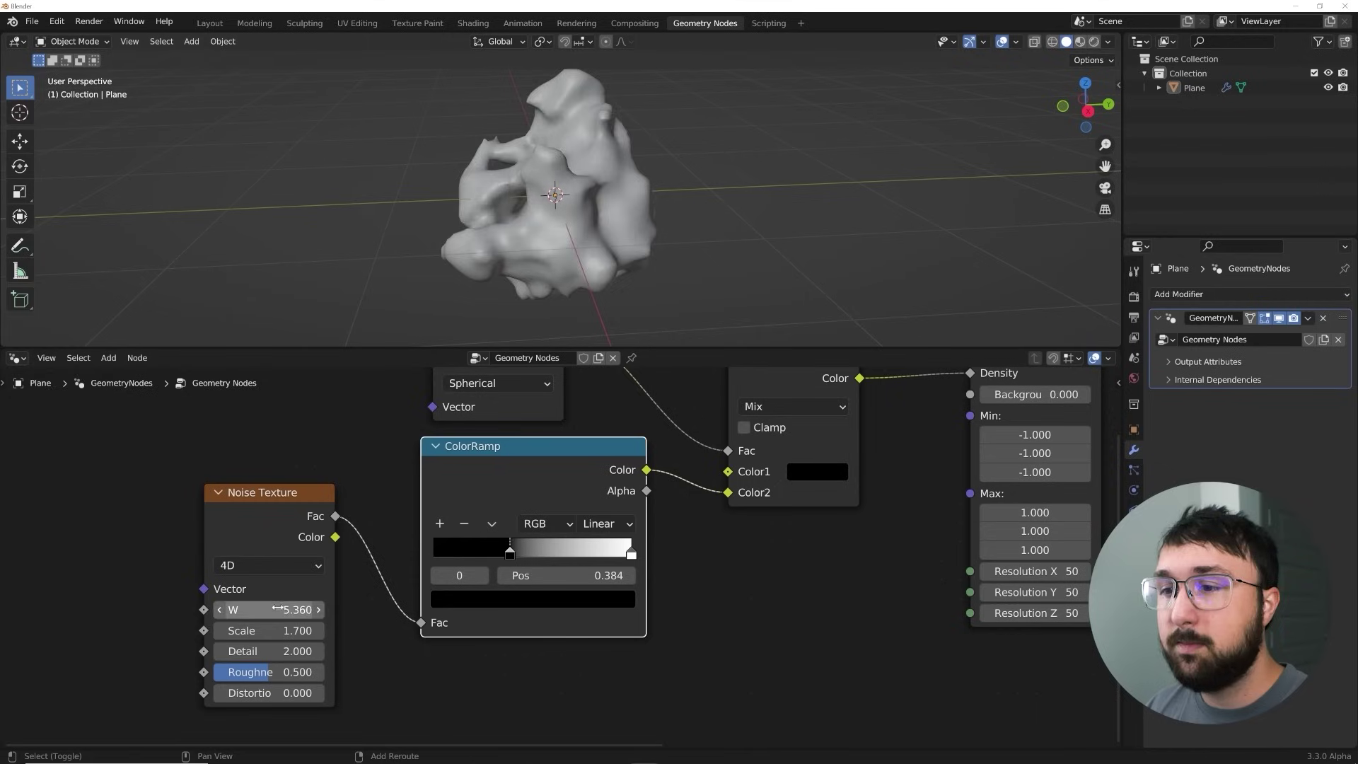
{"action": "left_click_drag", "start_coordinate": [277, 610], "coordinate": [353, 609]}
{"action": "left_click_drag", "start_coordinate": [272, 511], "coordinate": [278, 471]}
{"action": "middle_click_drag", "start_coordinate": [622, 210], "coordinate": [596, 251]}
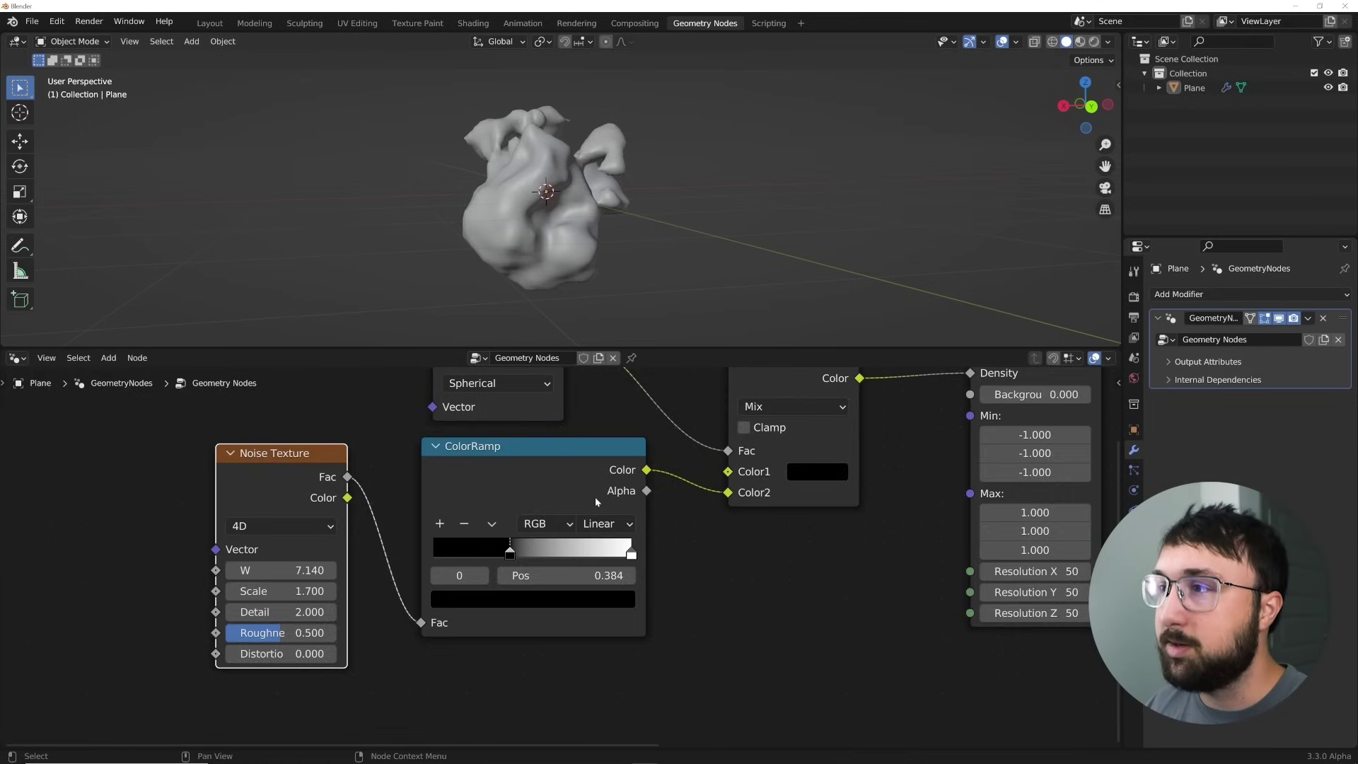
- Move the Group Output down and insert a Join Geometry node between Set Shade Smooth and Group Output
{"action": "scroll", "coordinate": [596, 501], "scroll_direction": "down", "scroll_amount": 3}
{"action": "left_click_drag", "start_coordinate": [954, 454], "coordinate": [948, 601]}
{"action": "key", "text": "shift+a"}
{"action": "left_click", "coordinate": [935, 452]}
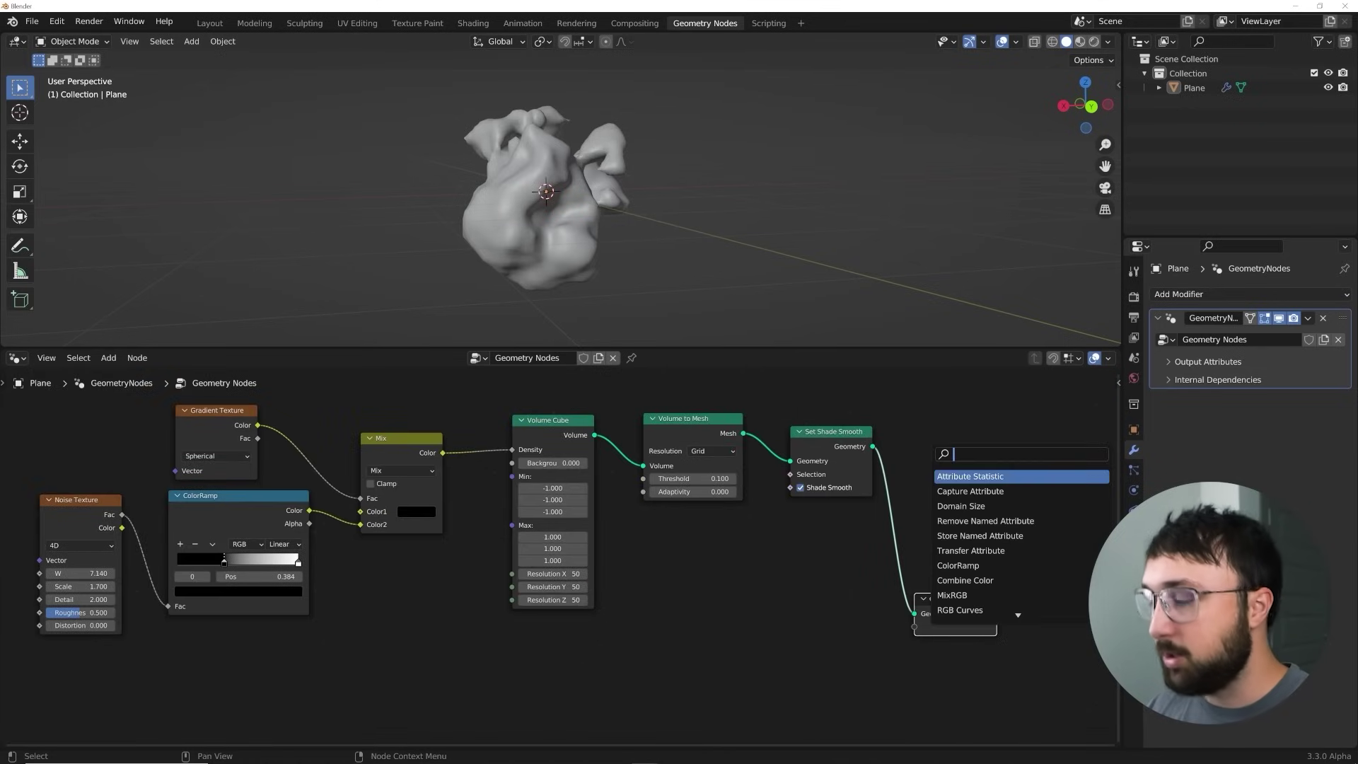
{"action": "type", "text": "join"}
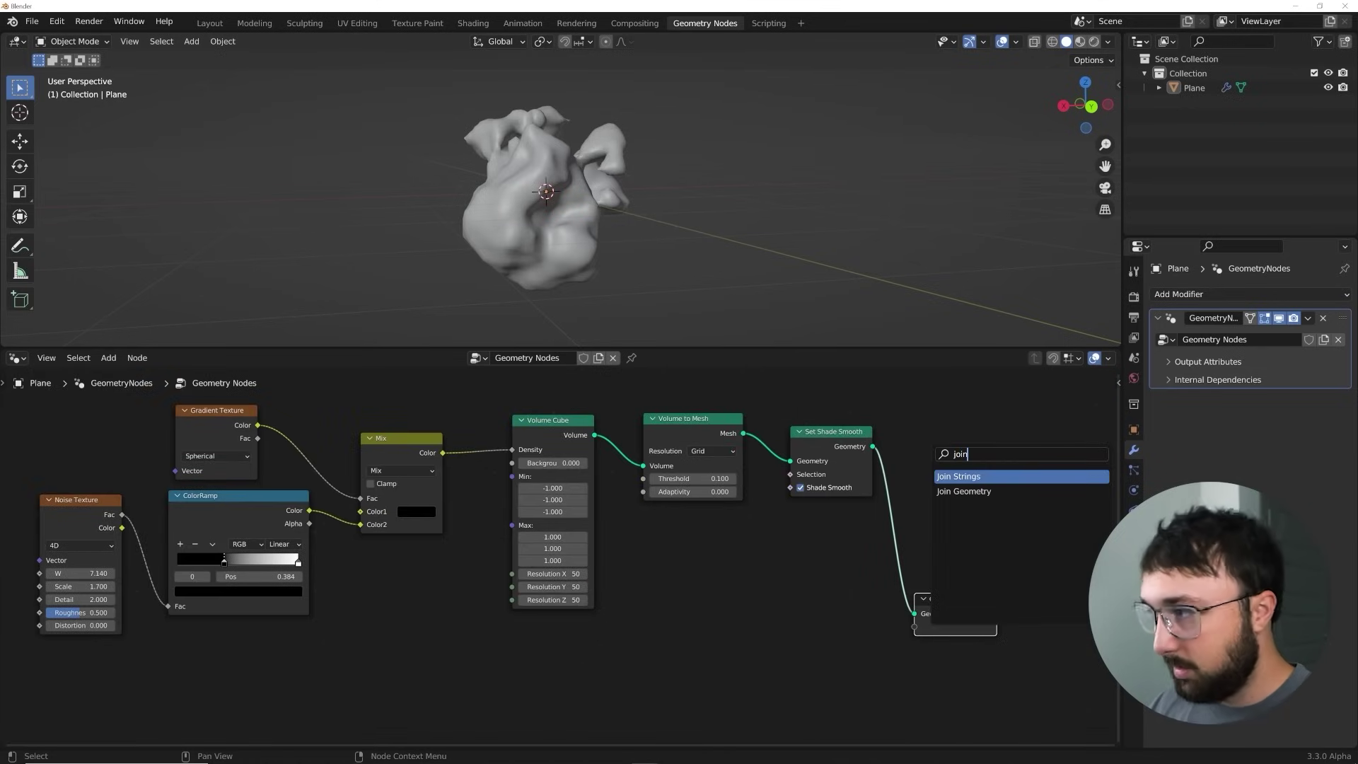
{"action": "left_click", "coordinate": [963, 491]}
{"action": "left_click", "coordinate": [918, 542]}
{"action": "left_click_drag", "start_coordinate": [944, 521], "coordinate": [951, 533]}
{"action": "left_click", "coordinate": [952, 533]}
{"action": "scroll", "coordinate": [721, 542], "scroll_direction": "down", "scroll_amount": 2}
{"action": "left_click_drag", "start_coordinate": [838, 543], "coordinate": [841, 596]}
- Add an Ico Sphere node below the volume nodes and connect its Mesh output to the Join Geometry input
{"action": "scroll", "coordinate": [834, 567], "scroll_direction": "down", "scroll_amount": 1}
{"action": "middle_click_drag", "start_coordinate": [835, 567], "coordinate": [826, 517]}
{"action": "scroll", "coordinate": [827, 518], "scroll_direction": "up", "scroll_amount": 4}
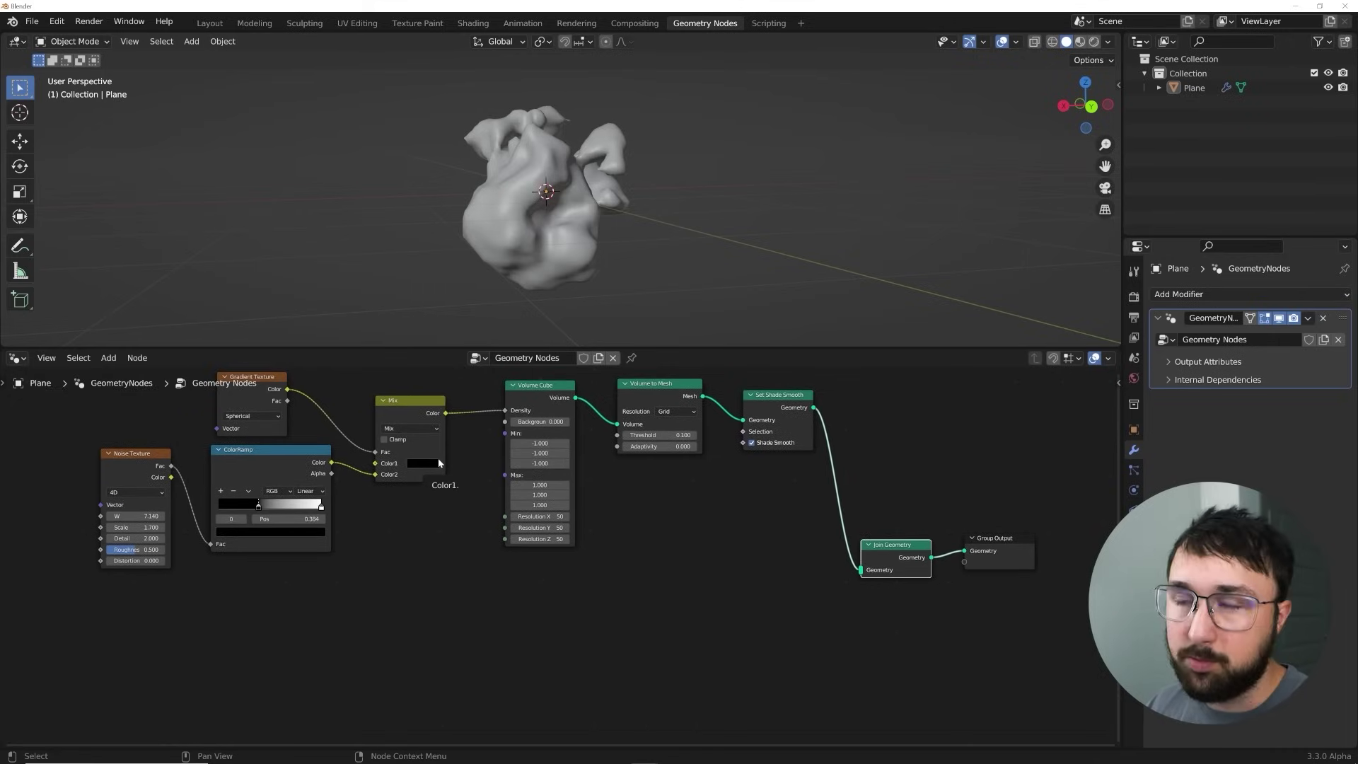
{"action": "middle_click_drag", "start_coordinate": [915, 594], "coordinate": [795, 583]}
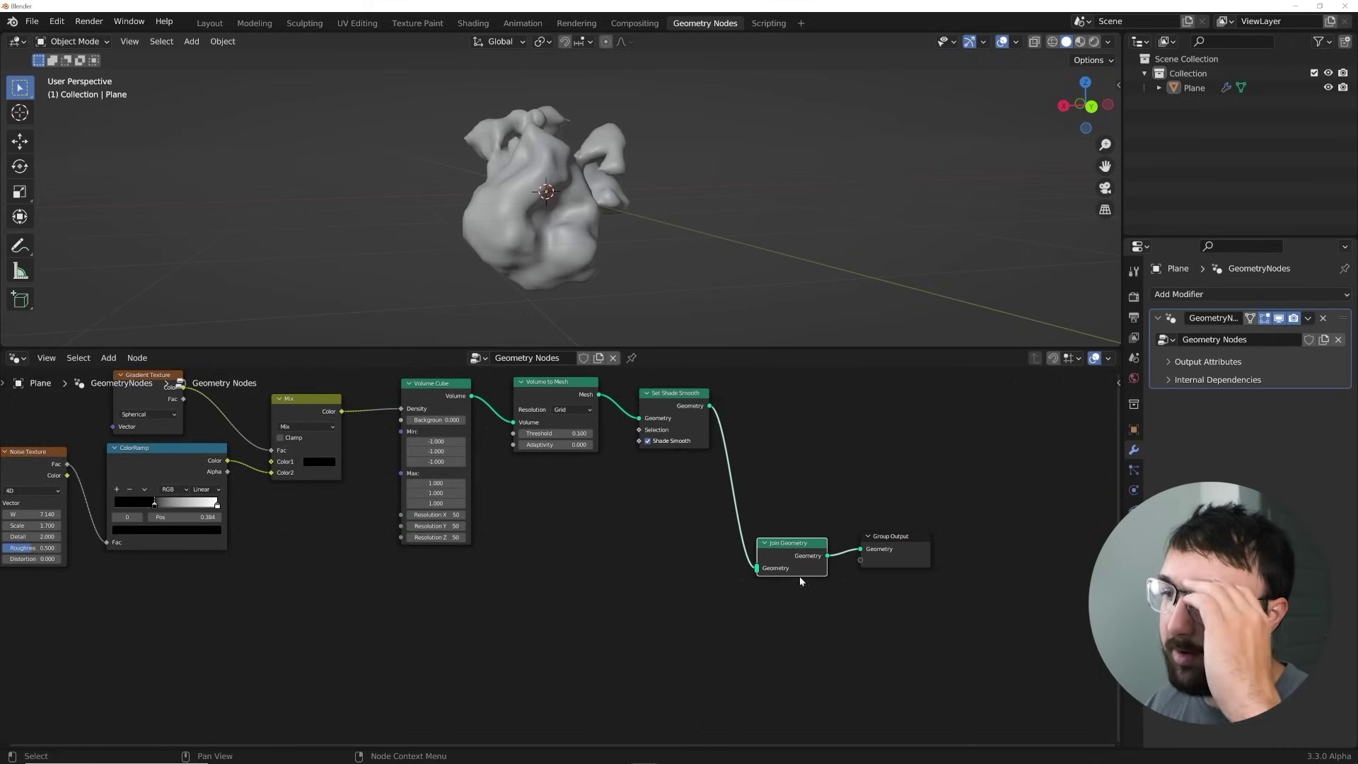
{"action": "scroll", "coordinate": [798, 576], "scroll_direction": "up", "scroll_amount": 5}
{"action": "mouse_move", "coordinate": [870, 546]}
{"action": "left_mouse_down"}
{"action": "mouse_move", "coordinate": [855, 522]}
{"action": "mouse_move", "coordinate": [867, 538]}
{"action": "left_mouse_up"}
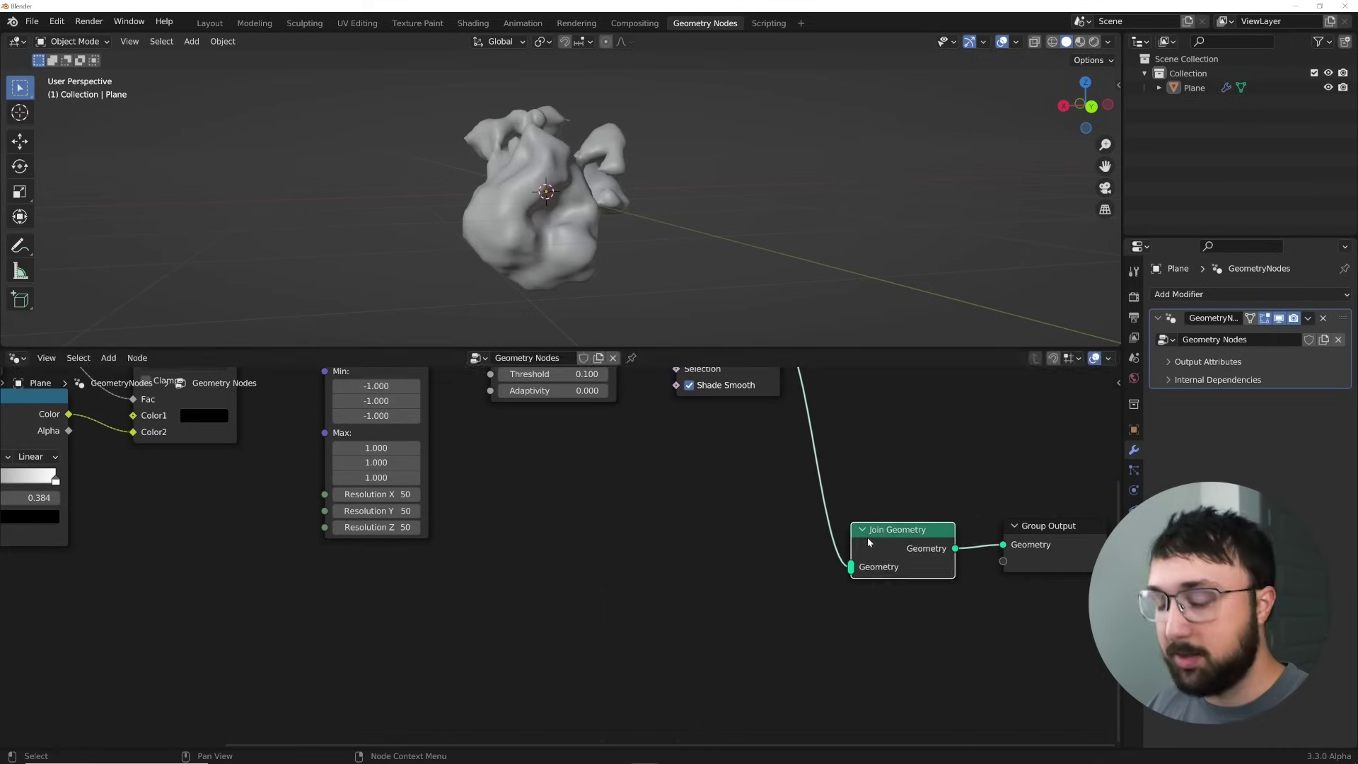
{"action": "scroll", "coordinate": [867, 536], "scroll_direction": "down", "scroll_amount": 2}
{"action": "key", "text": "shift+a"}
{"action": "left_click", "coordinate": [640, 470]}
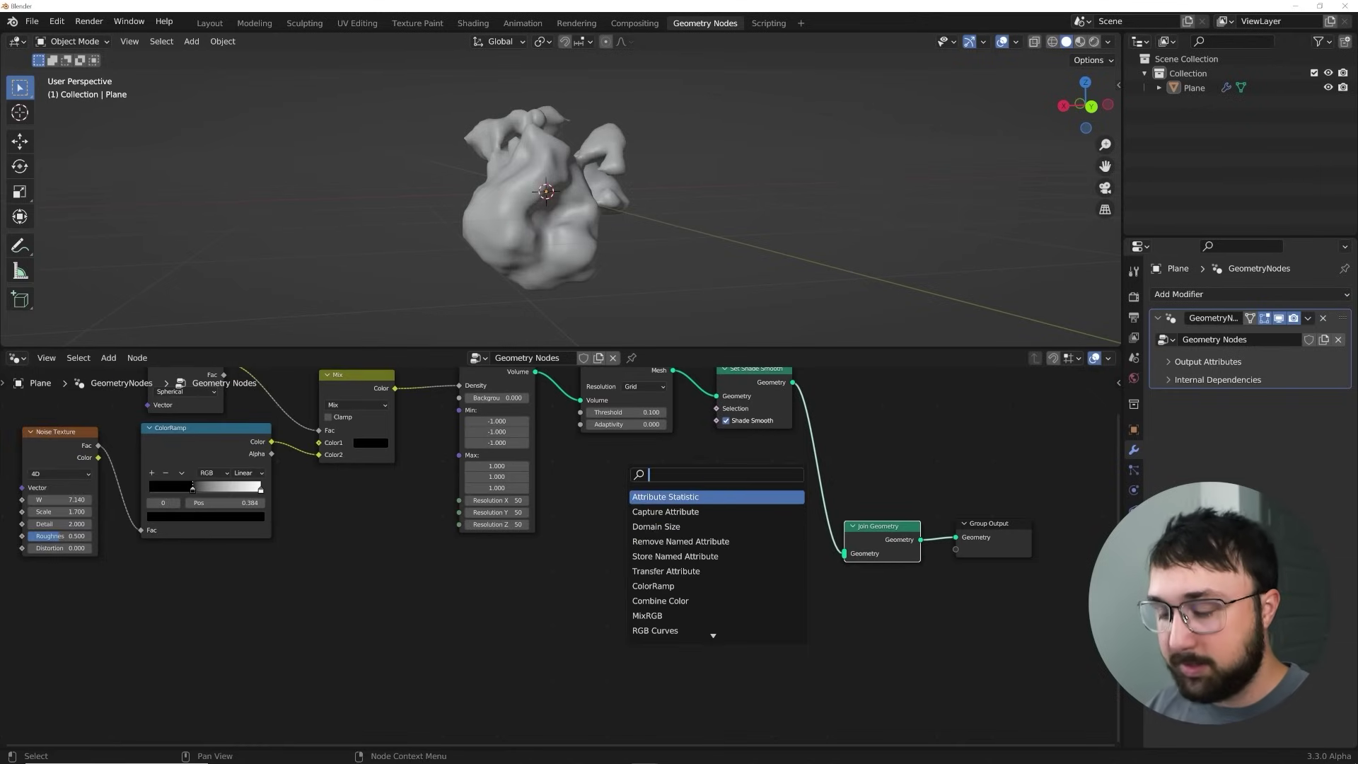
{"action": "type", "text": "ico"}
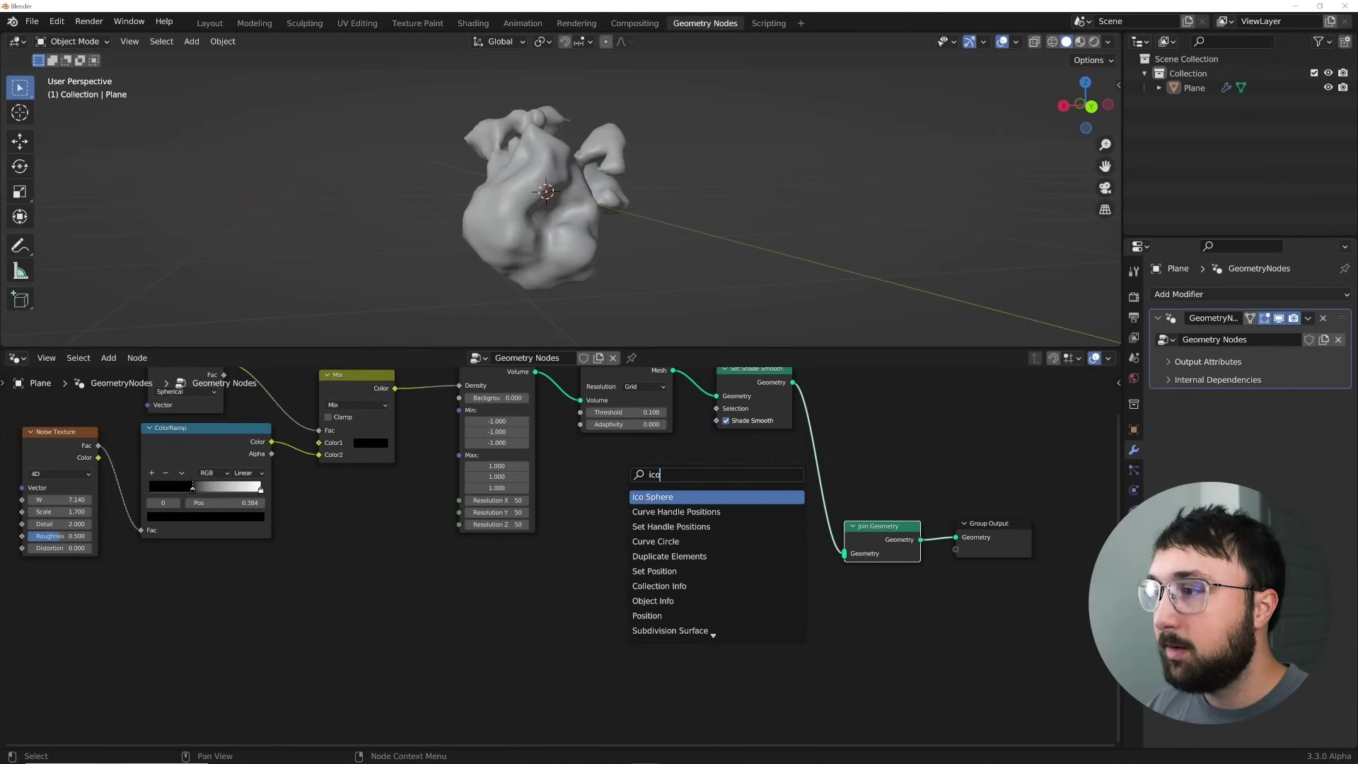
{"action": "key", "text": "Return"}
{"action": "left_click", "coordinate": [232, 634]}
{"action": "left_click_drag", "start_coordinate": [228, 635], "coordinate": [845, 554]}
- Insert a Mesh to Curve node on the link between the Ico Sphere and Join Geometry
{"action": "scroll", "coordinate": [799, 568], "scroll_direction": "up", "scroll_amount": 1}
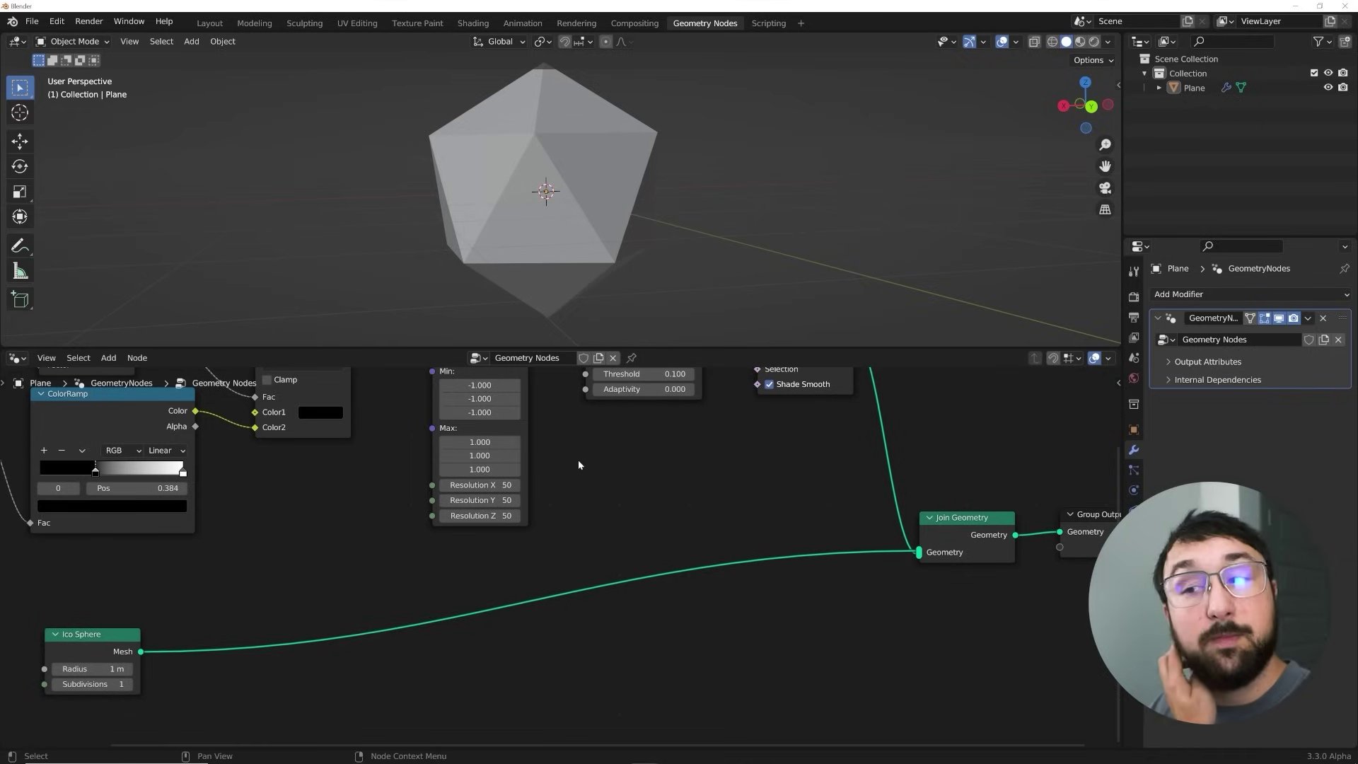
{"action": "key", "text": "shift+a"}
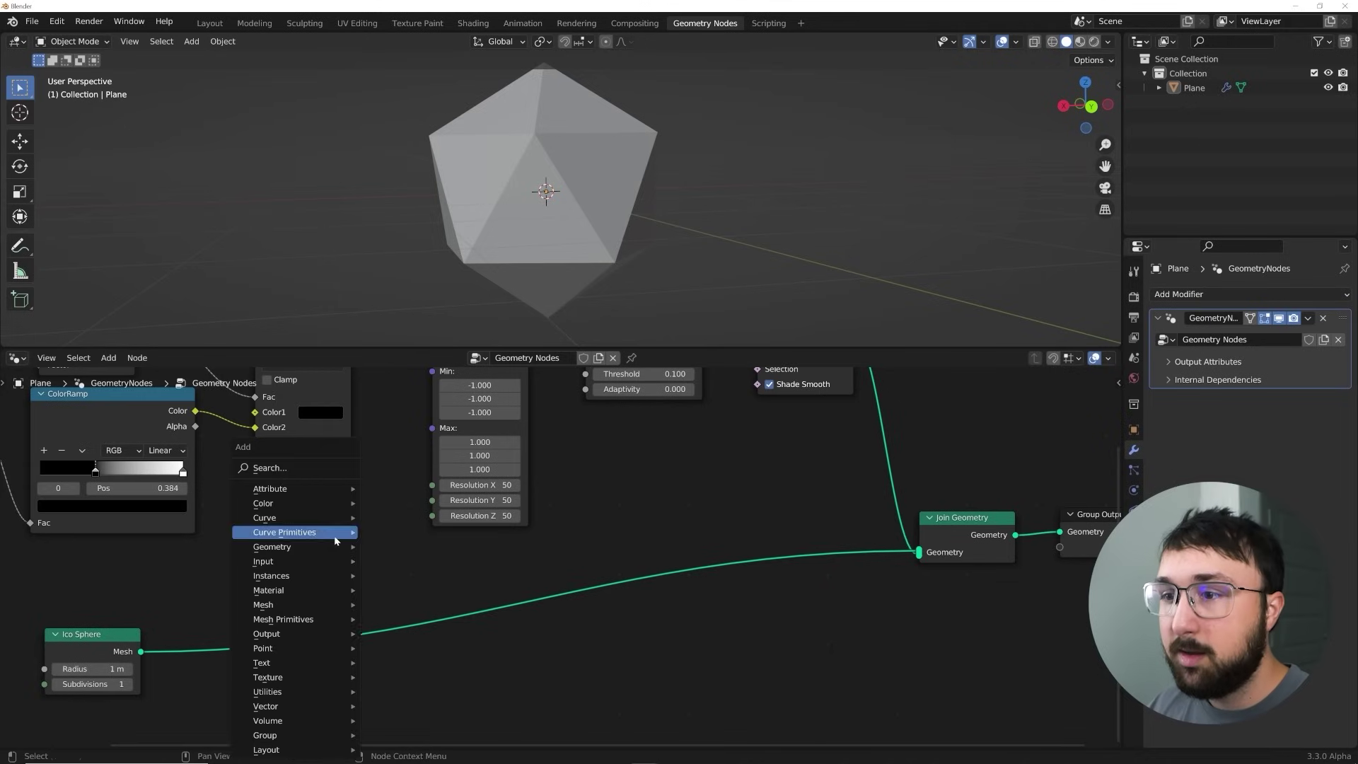
{"action": "left_click", "coordinate": [276, 470]}
{"action": "type", "text": "mesh to"}
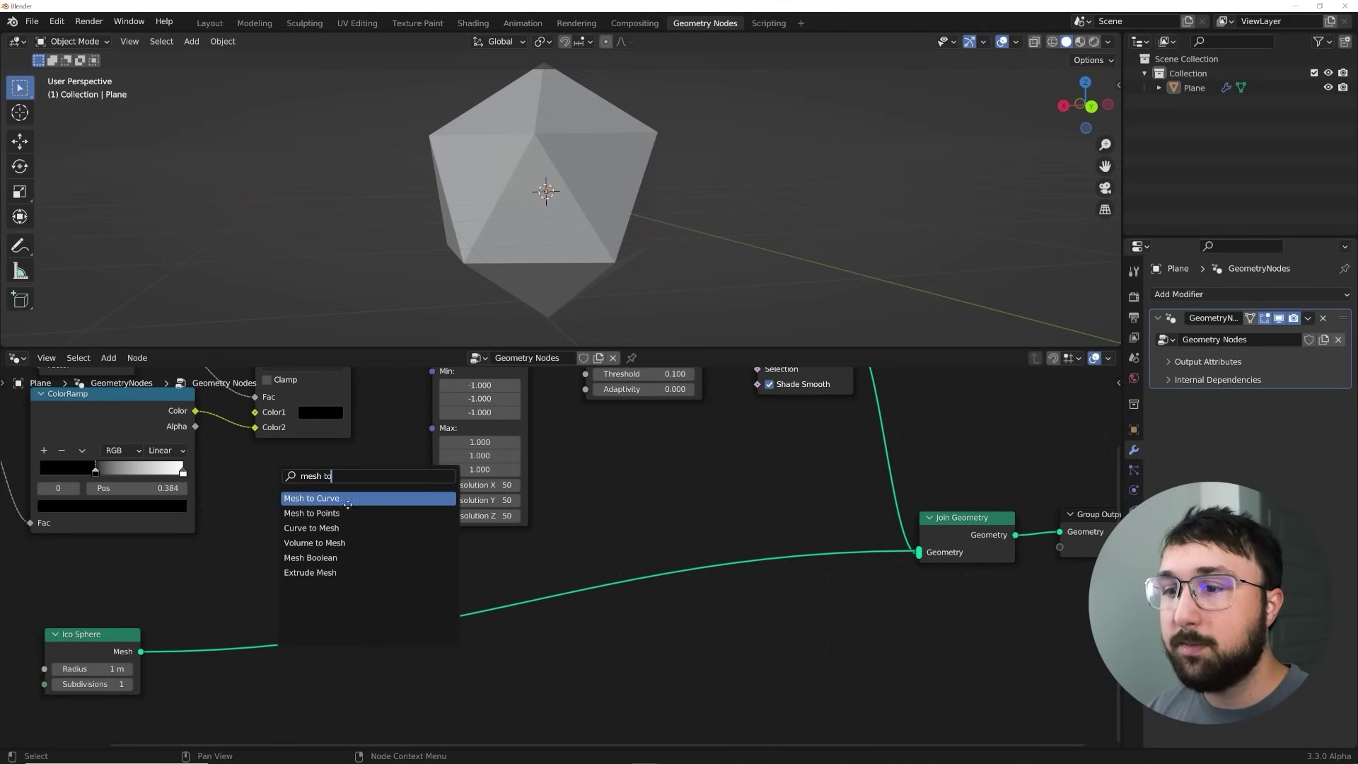
{"action": "left_click", "coordinate": [347, 497]}
{"action": "left_click", "coordinate": [280, 622]}
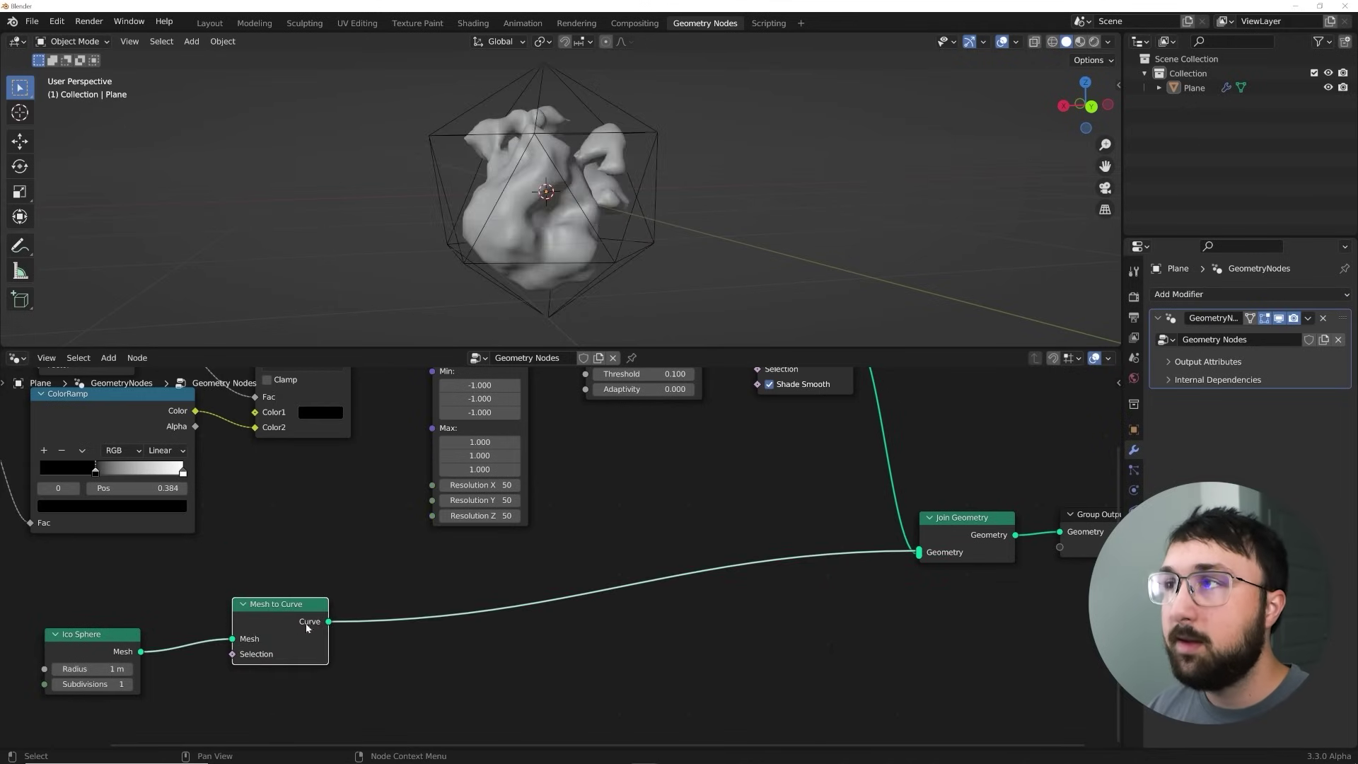
- Reduce the Ico Sphere's radius to 0.82 m and check its fit around the volume mesh
{"action": "middle_click_drag", "start_coordinate": [232, 636], "coordinate": [449, 581]}
{"action": "scroll", "coordinate": [448, 581], "scroll_direction": "up", "scroll_amount": 5}
{"action": "left_click_drag", "start_coordinate": [256, 629], "coordinate": [217, 629], "text": "shift"}
{"action": "middle_click_drag", "start_coordinate": [534, 256], "coordinate": [659, 257]}
{"action": "scroll", "coordinate": [686, 294], "scroll_direction": "up", "scroll_amount": 4}
{"action": "scroll", "coordinate": [659, 257], "scroll_direction": "down", "scroll_amount": 4}
- Raise the Noise Texture's W to 8.540 and inspect the resulting shape inside the cage
{"action": "middle_click_drag", "start_coordinate": [301, 507], "coordinate": [661, 719]}
{"action": "left_click_drag", "start_coordinate": [342, 567], "coordinate": [437, 568], "text": "shift"}
{"action": "middle_click_drag", "start_coordinate": [585, 261], "coordinate": [575, 200]}
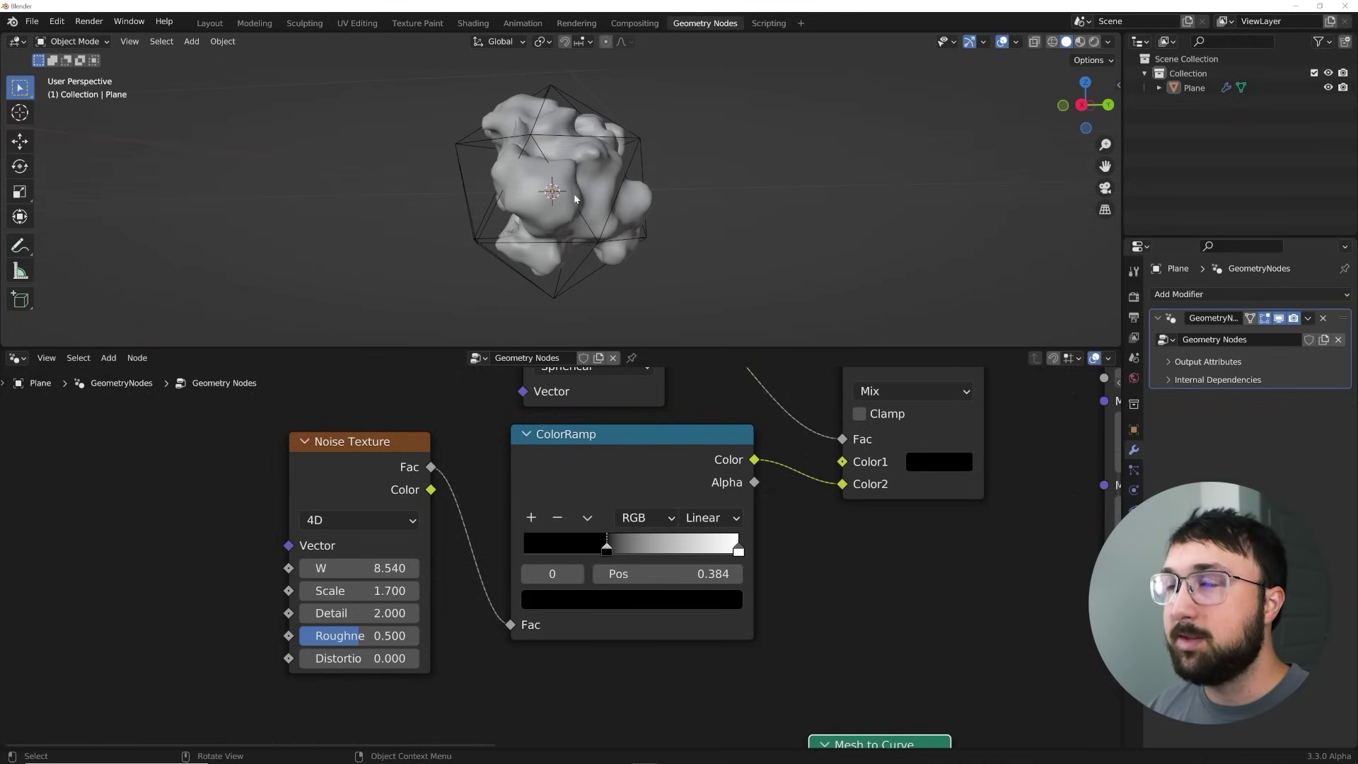
- Insert a Curve to Mesh node on the link between Mesh to Curve and Join Geometry
{"action": "middle_click_drag", "start_coordinate": [603, 458], "coordinate": [537, 485]}
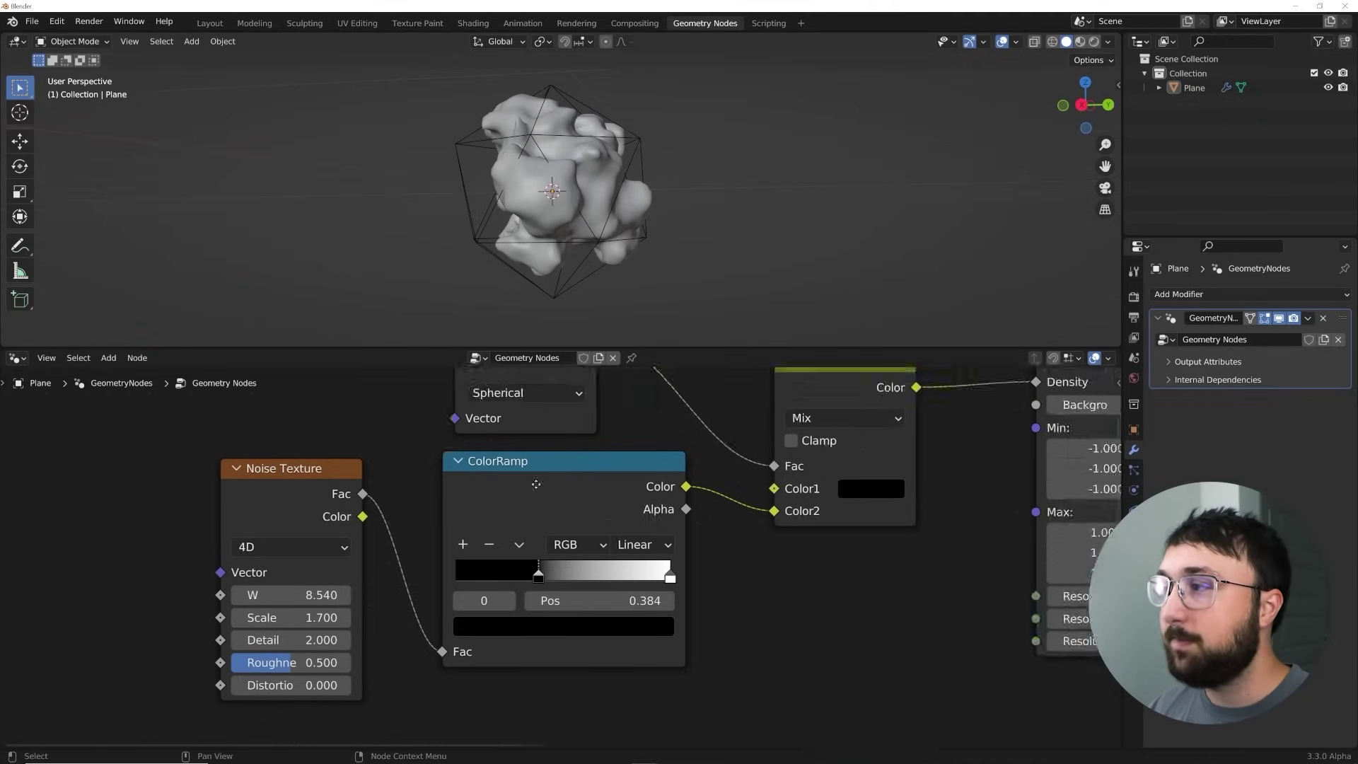
{"action": "scroll", "coordinate": [537, 485], "scroll_direction": "down", "scroll_amount": 5}
{"action": "middle_click_drag", "start_coordinate": [808, 553], "coordinate": [630, 606]}
{"action": "middle_click_drag", "start_coordinate": [796, 731], "coordinate": [620, 564]}
{"action": "key", "text": "shift+a"}
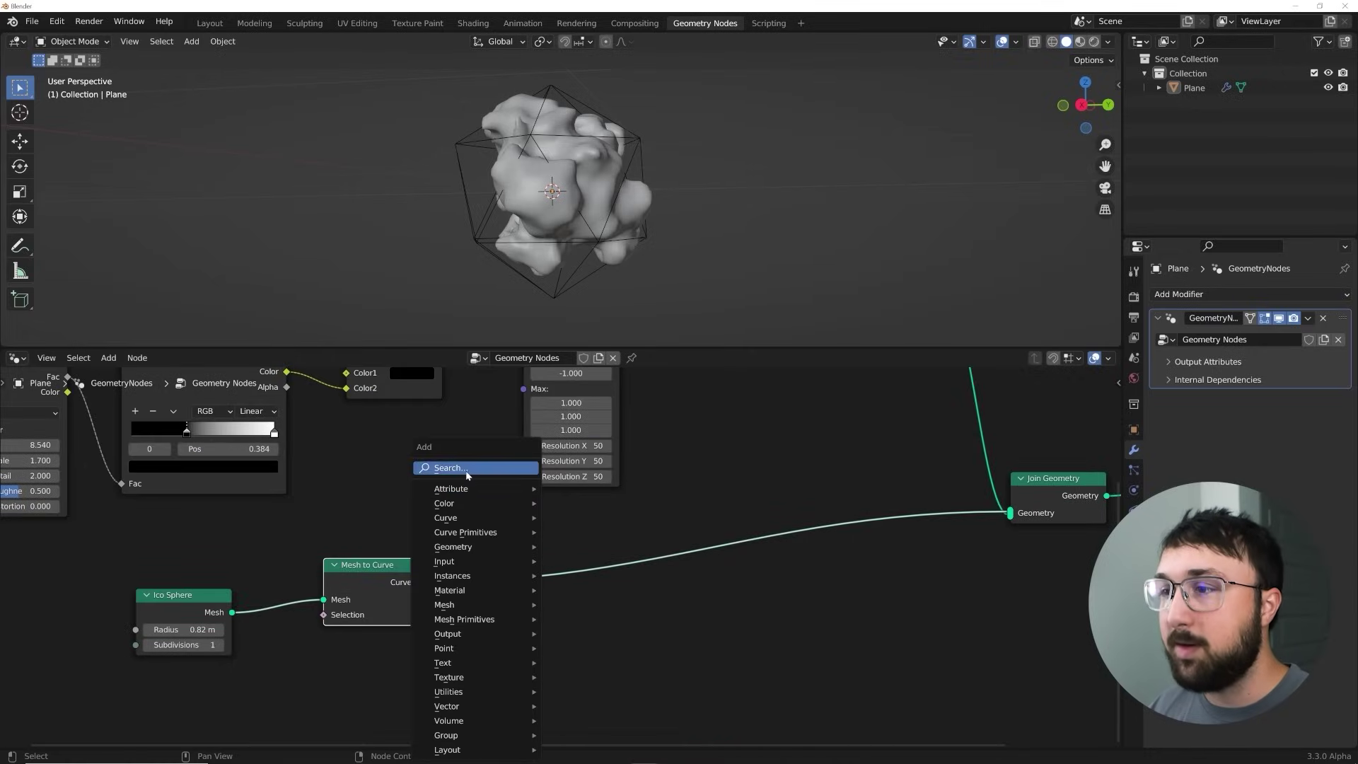
{"action": "left_click", "coordinate": [452, 468]}
{"action": "type", "text": "curve t"}
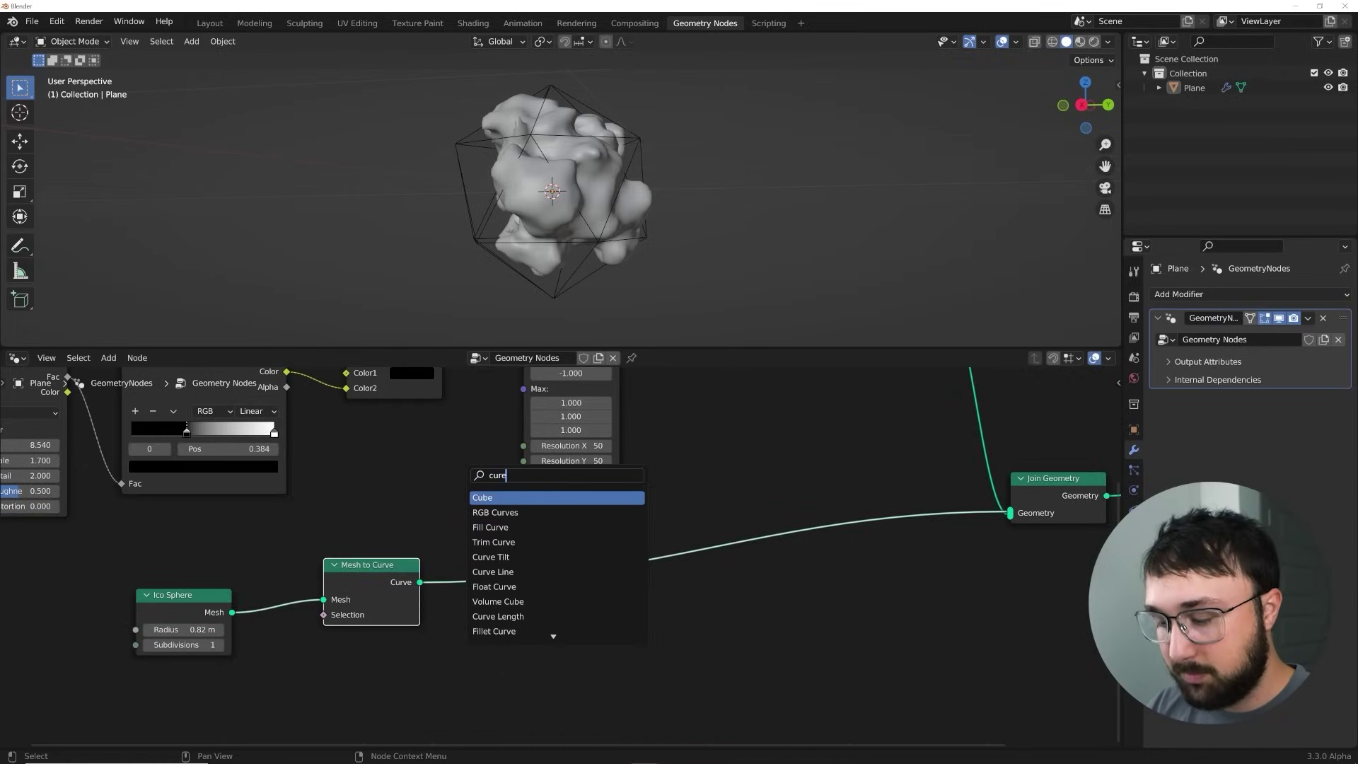
{"action": "type", "text": "o"}
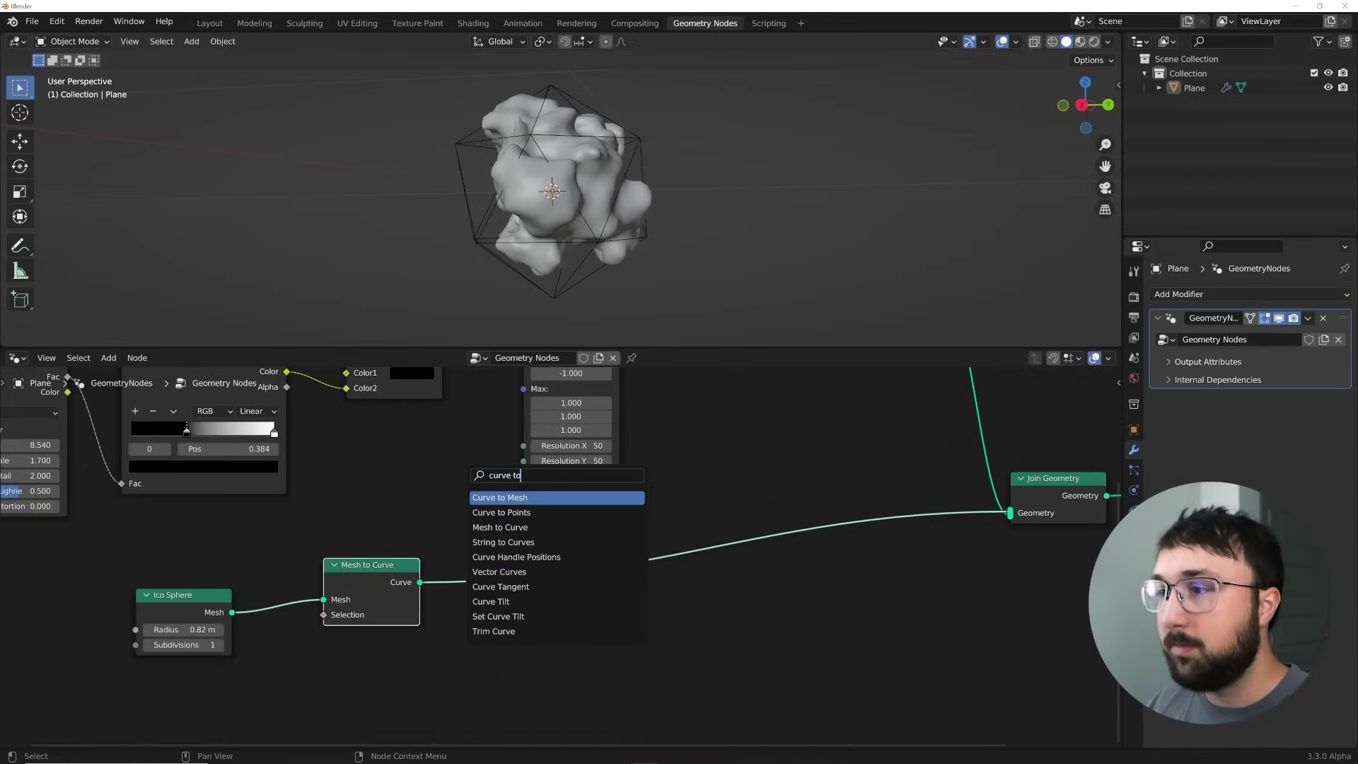
{"action": "key", "text": "Return"}
{"action": "left_click", "coordinate": [557, 560]}
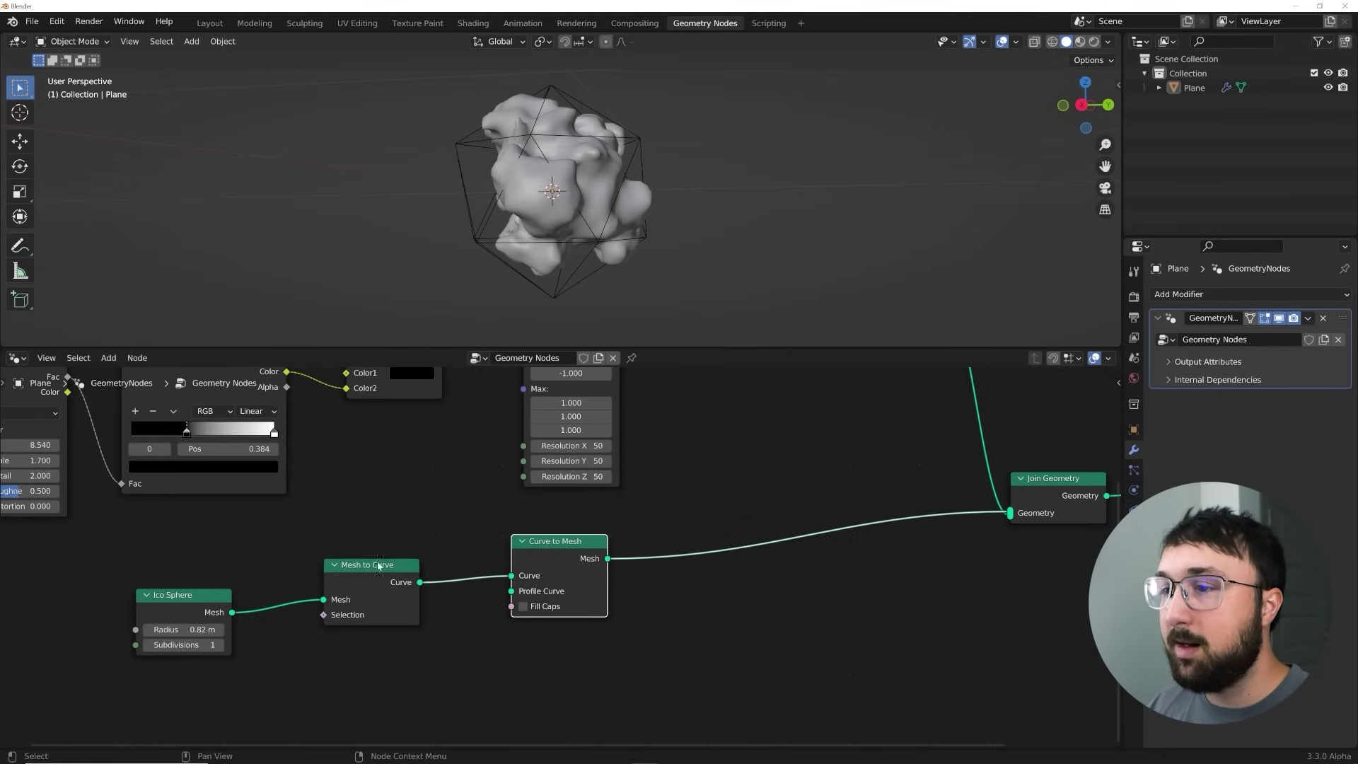
- Shift the Mesh to Curve node up and add a Curve Circle node below it
{"action": "left_click_drag", "start_coordinate": [380, 560], "coordinate": [373, 532]}
{"action": "key", "text": "shift+a"}
{"action": "left_click", "coordinate": [478, 438]}
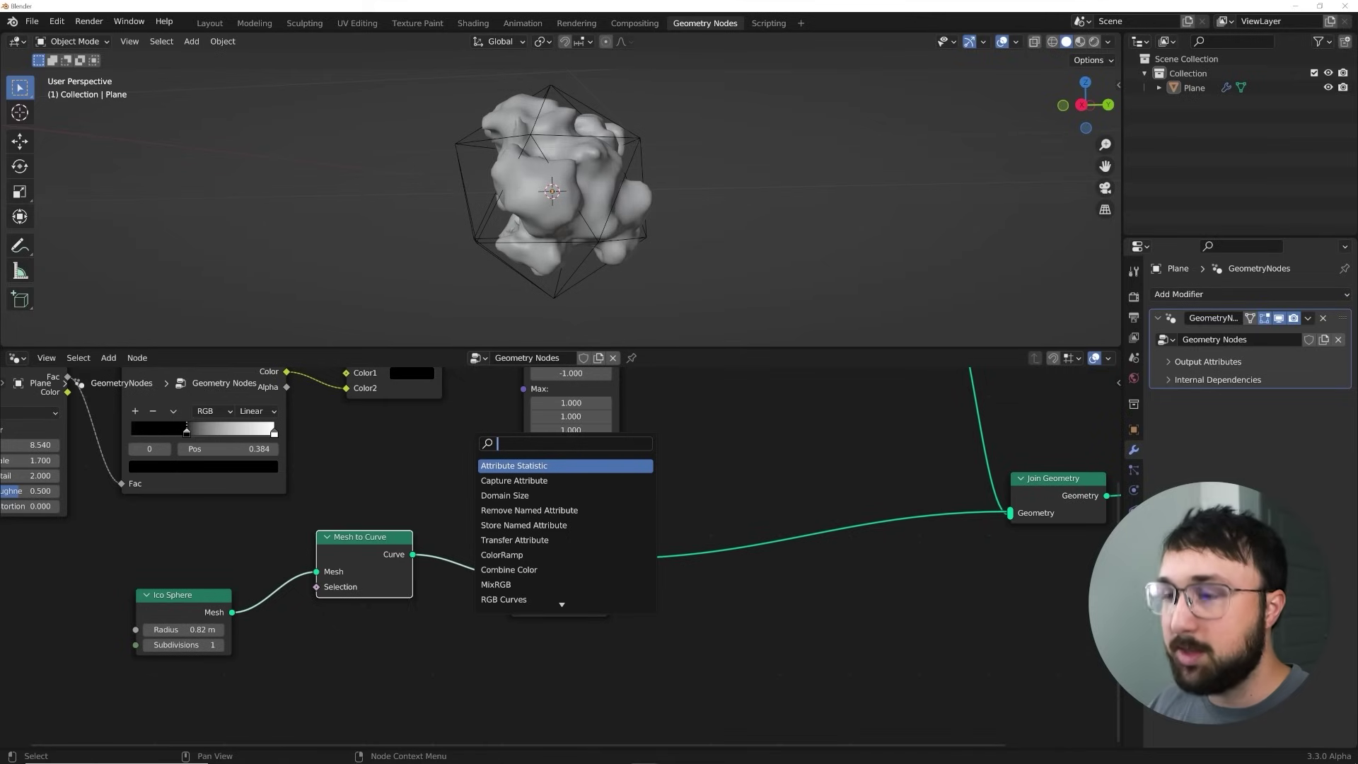
{"action": "type", "text": "cir"}
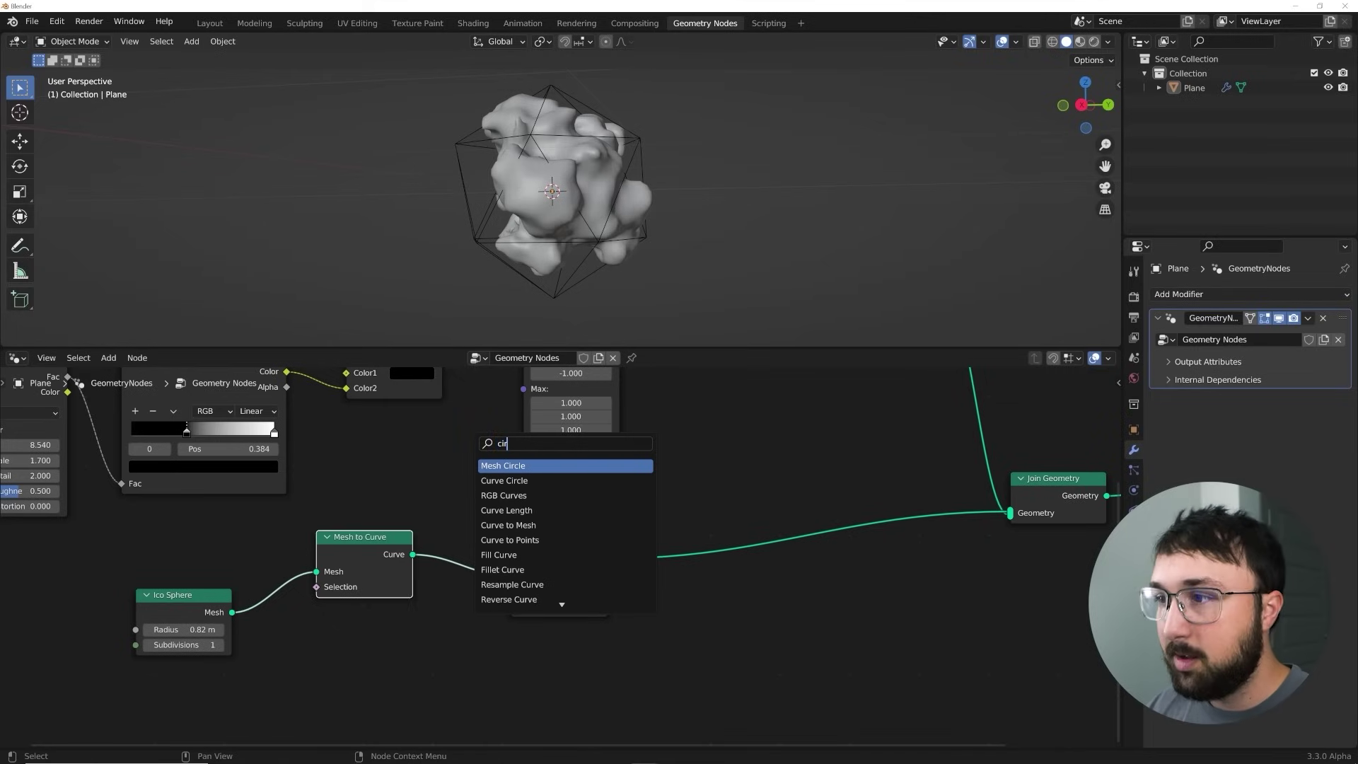
{"action": "left_click", "coordinate": [511, 480]}
{"action": "left_click", "coordinate": [340, 658]}
- Connect the Curve Circle to the Profile Curve input, set its radius to 0.01 m and inspect the cage struts
{"action": "middle_click_drag", "start_coordinate": [341, 658], "coordinate": [391, 593]}
{"action": "scroll", "coordinate": [398, 632], "scroll_direction": "up", "scroll_amount": 2}
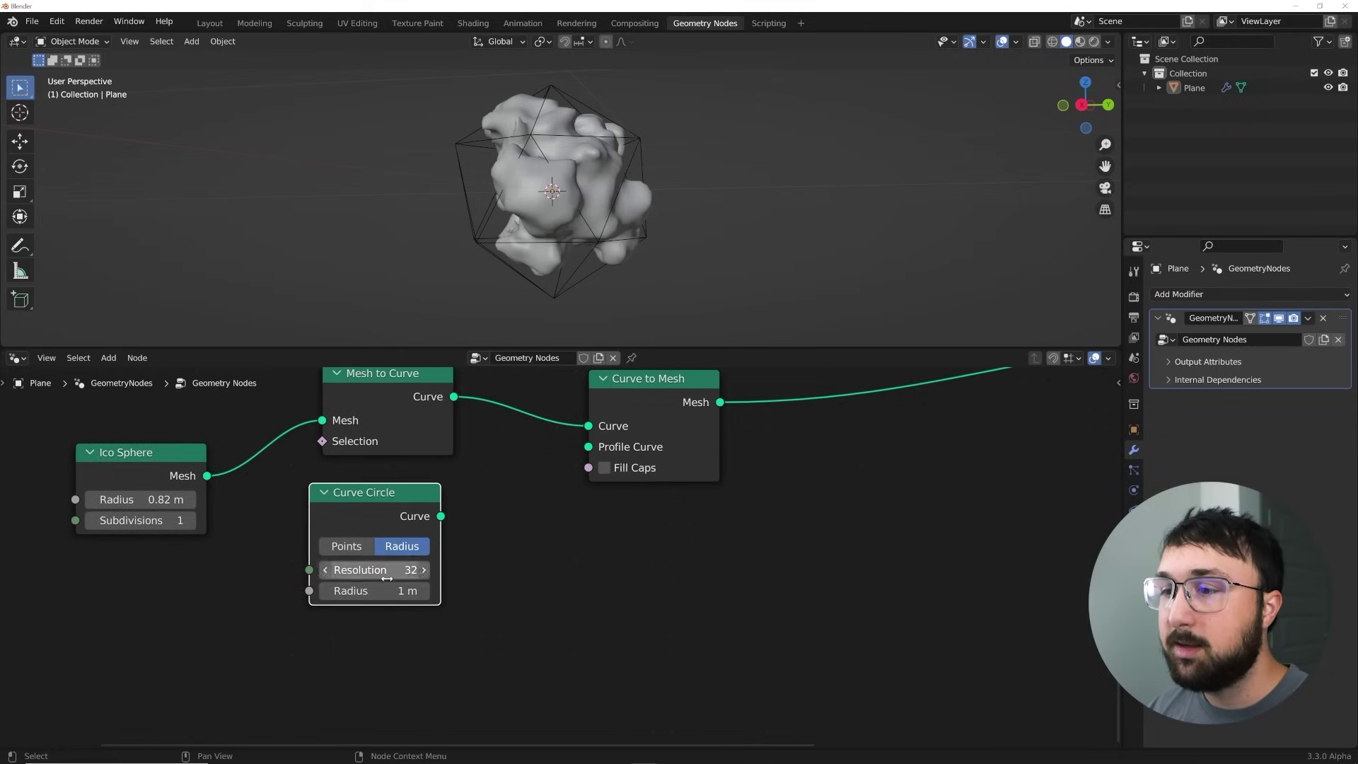
{"action": "left_click_drag", "start_coordinate": [441, 517], "coordinate": [596, 447]}
{"action": "left_click_drag", "start_coordinate": [387, 585], "coordinate": [246, 585]}
{"action": "middle_click_drag", "start_coordinate": [679, 213], "coordinate": [516, 198]}
{"action": "scroll", "coordinate": [751, 226], "scroll_direction": "up", "scroll_amount": 5}
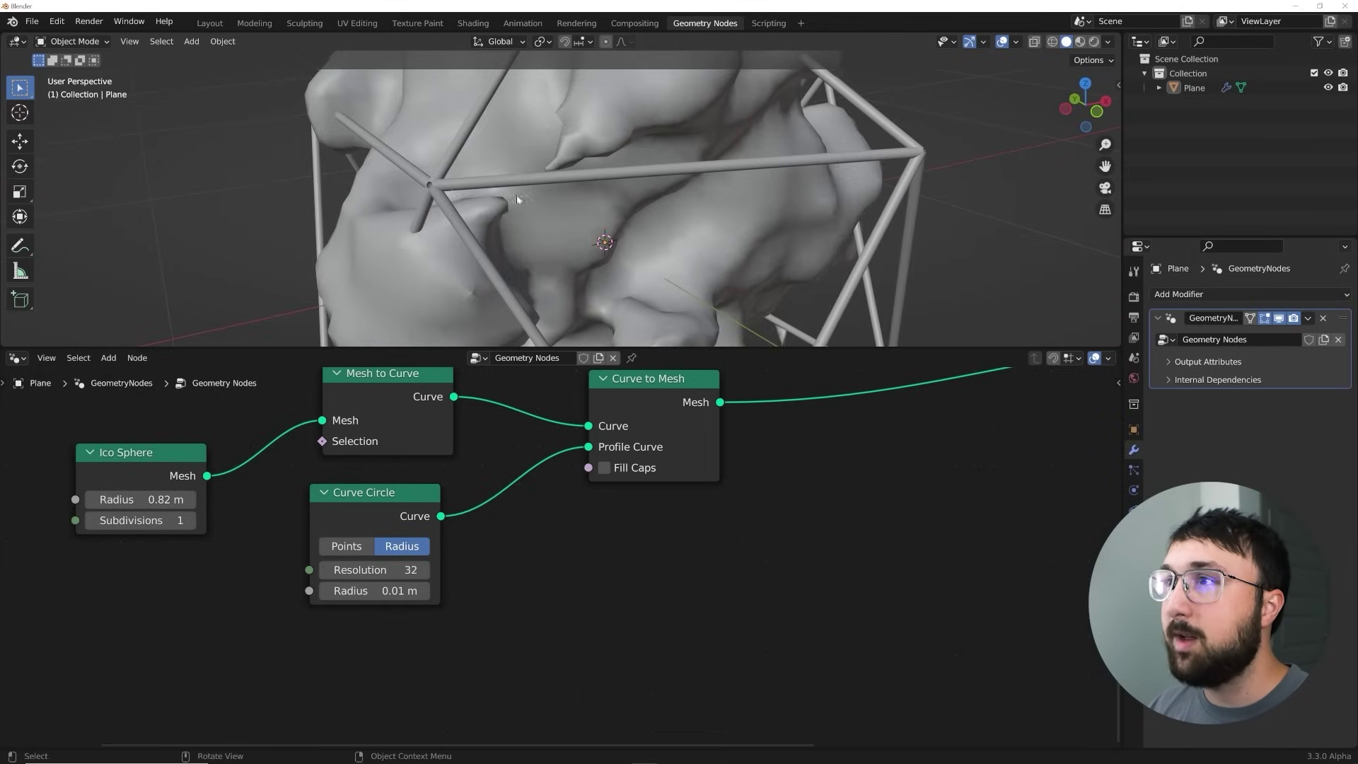
{"action": "middle_click_drag", "start_coordinate": [430, 168], "coordinate": [586, 202]}
{"action": "middle_click_drag", "start_coordinate": [444, 195], "coordinate": [514, 247]}
{"action": "scroll", "coordinate": [517, 414], "scroll_direction": "down", "scroll_amount": 6}
- Move the Join Geometry node down and add an Instance on Points node below Curve to Mesh
{"action": "middle_click_drag", "start_coordinate": [696, 508], "coordinate": [433, 573]}
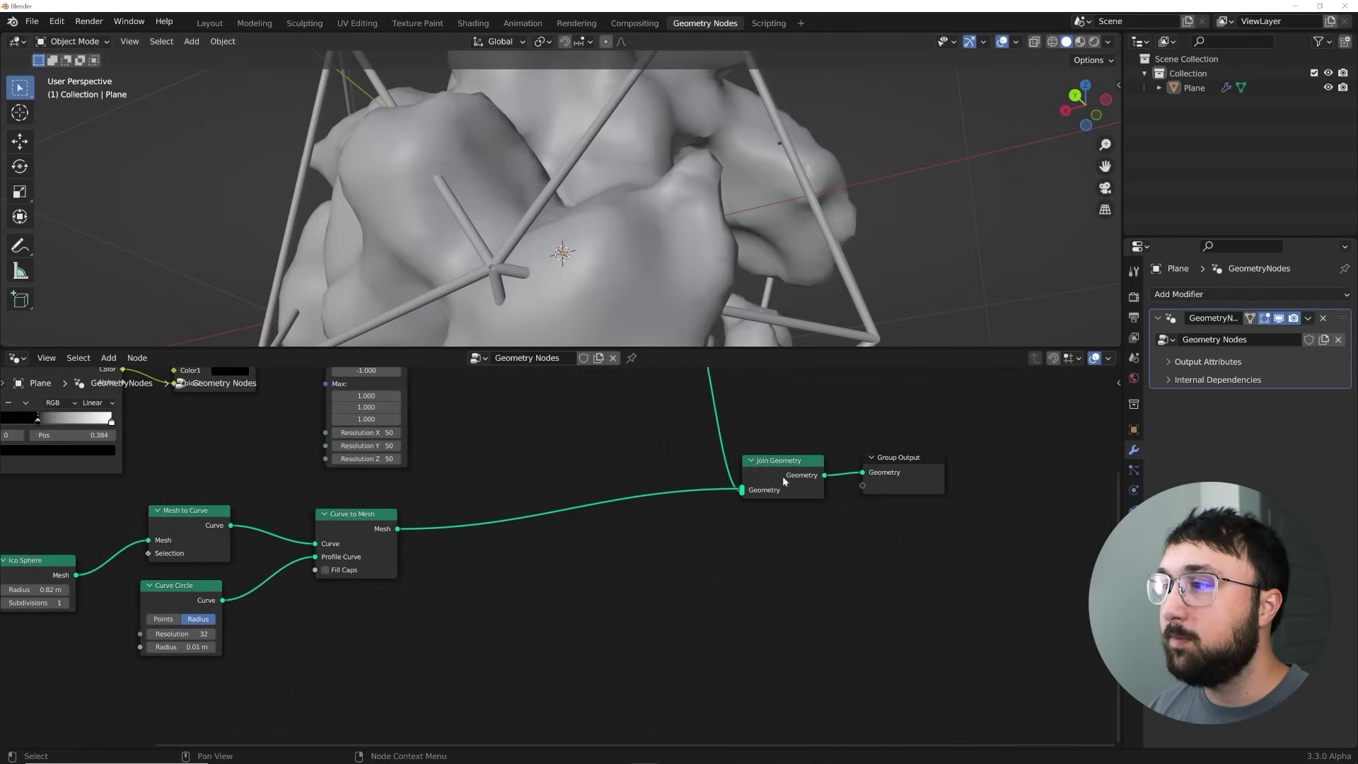
{"action": "left_click_drag", "start_coordinate": [782, 478], "coordinate": [769, 553]}
{"action": "key", "text": "shift+a"}
{"action": "left_click", "coordinate": [639, 478]}
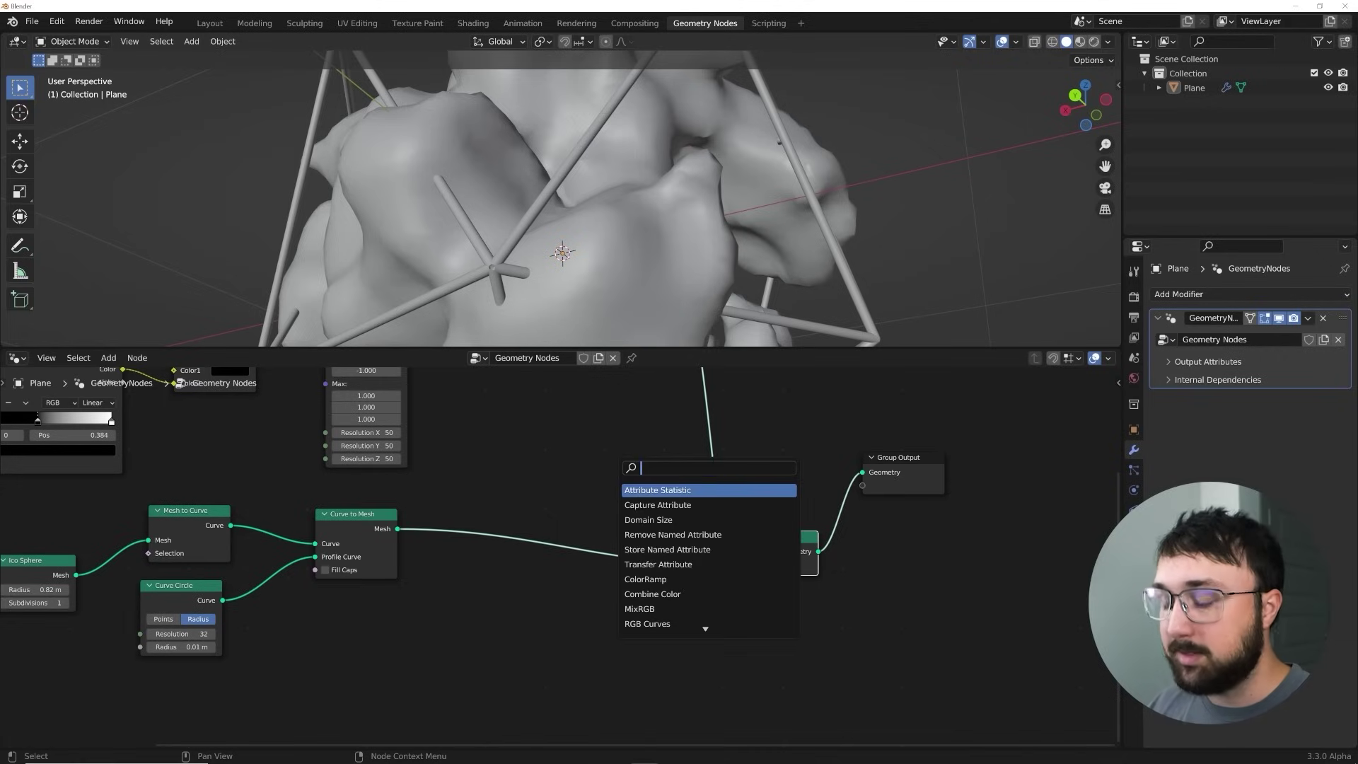
{"action": "type", "text": "inst"}
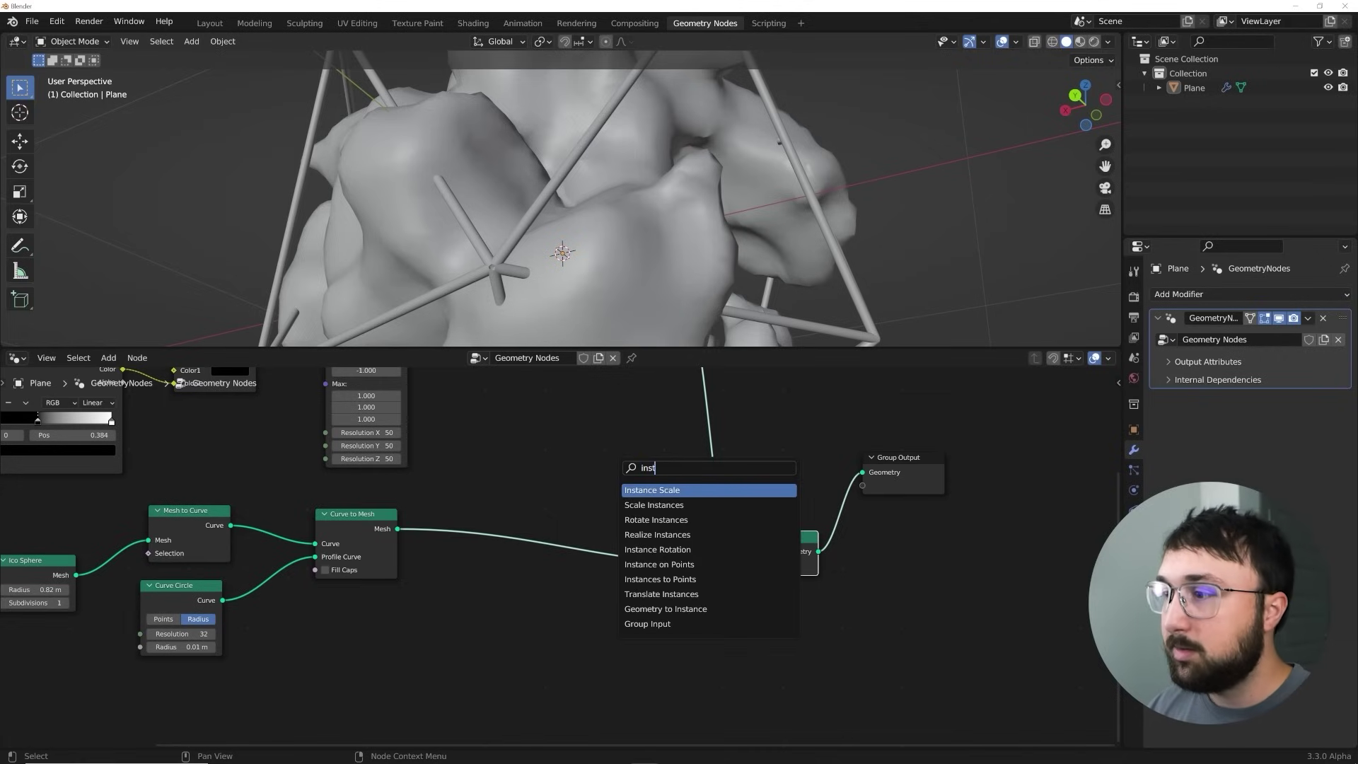
{"action": "key", "text": "Down"}
{"action": "key", "text": "Down"}
{"action": "key", "text": "Down"}
{"action": "key", "text": "Down"}
{"action": "key", "text": "Down"}
{"action": "key", "text": "Return"}
{"action": "left_click", "coordinate": [442, 620]}
{"action": "middle_click_drag", "start_coordinate": [443, 620], "coordinate": [595, 532]}
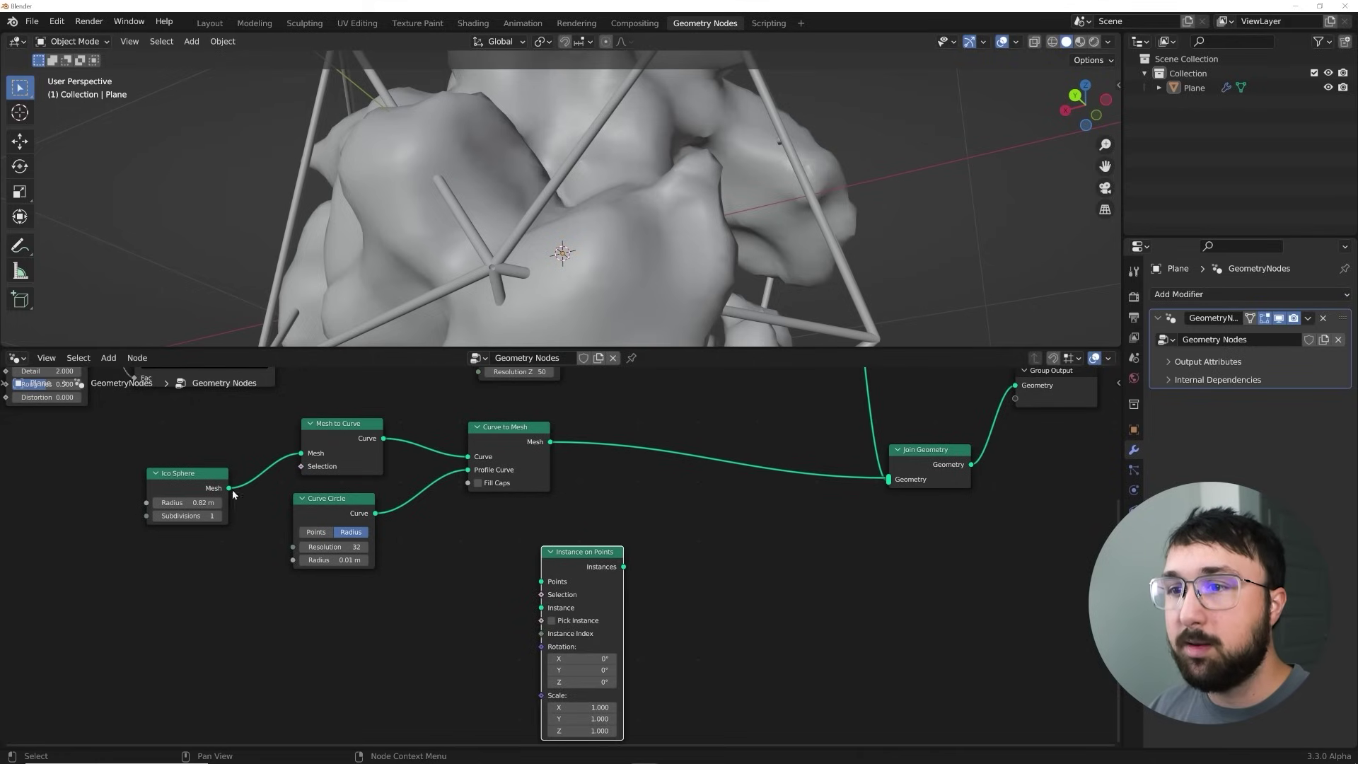
- Connect the Ico Sphere's Mesh to the Points input of Instance on Points, and its Instances output to Join Geometry
{"action": "left_click_drag", "start_coordinate": [227, 489], "coordinate": [542, 584]}
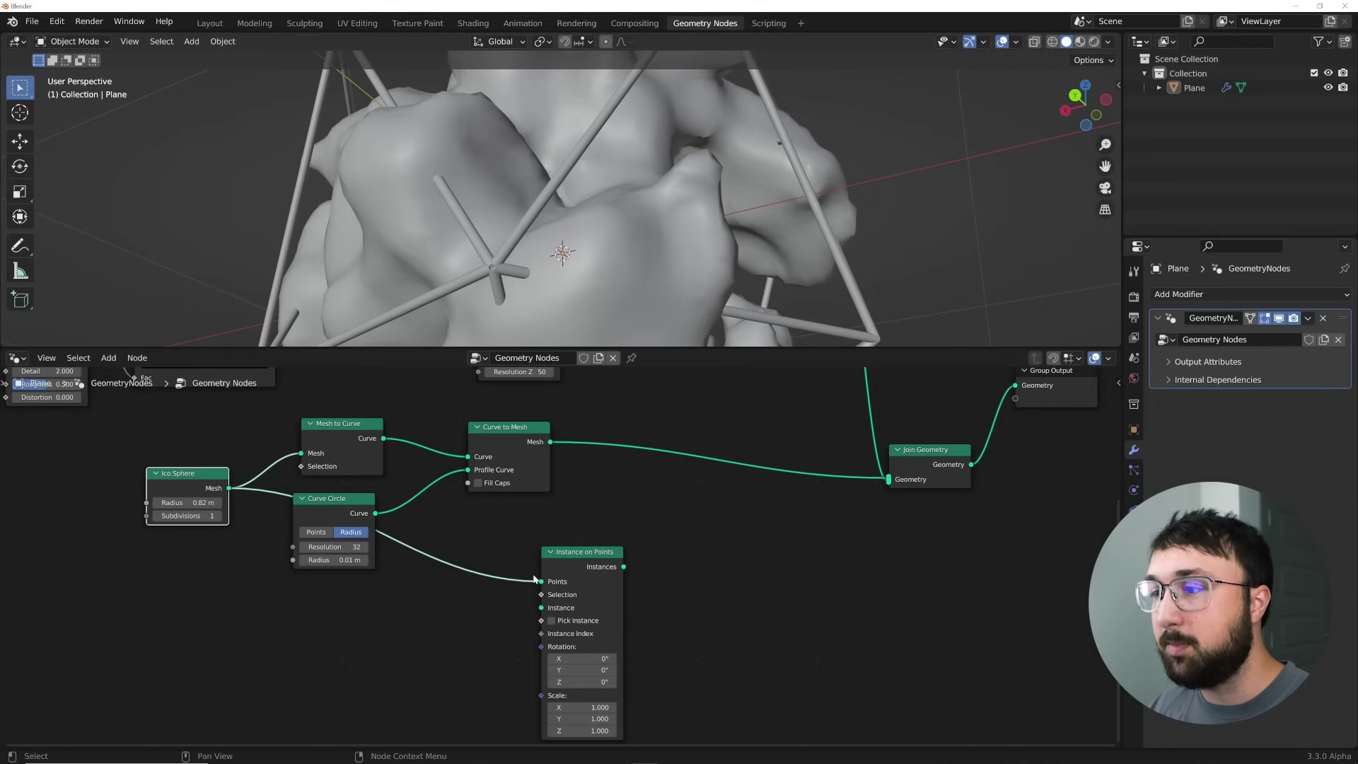
{"action": "left_click_drag", "start_coordinate": [541, 608], "coordinate": [382, 639]}
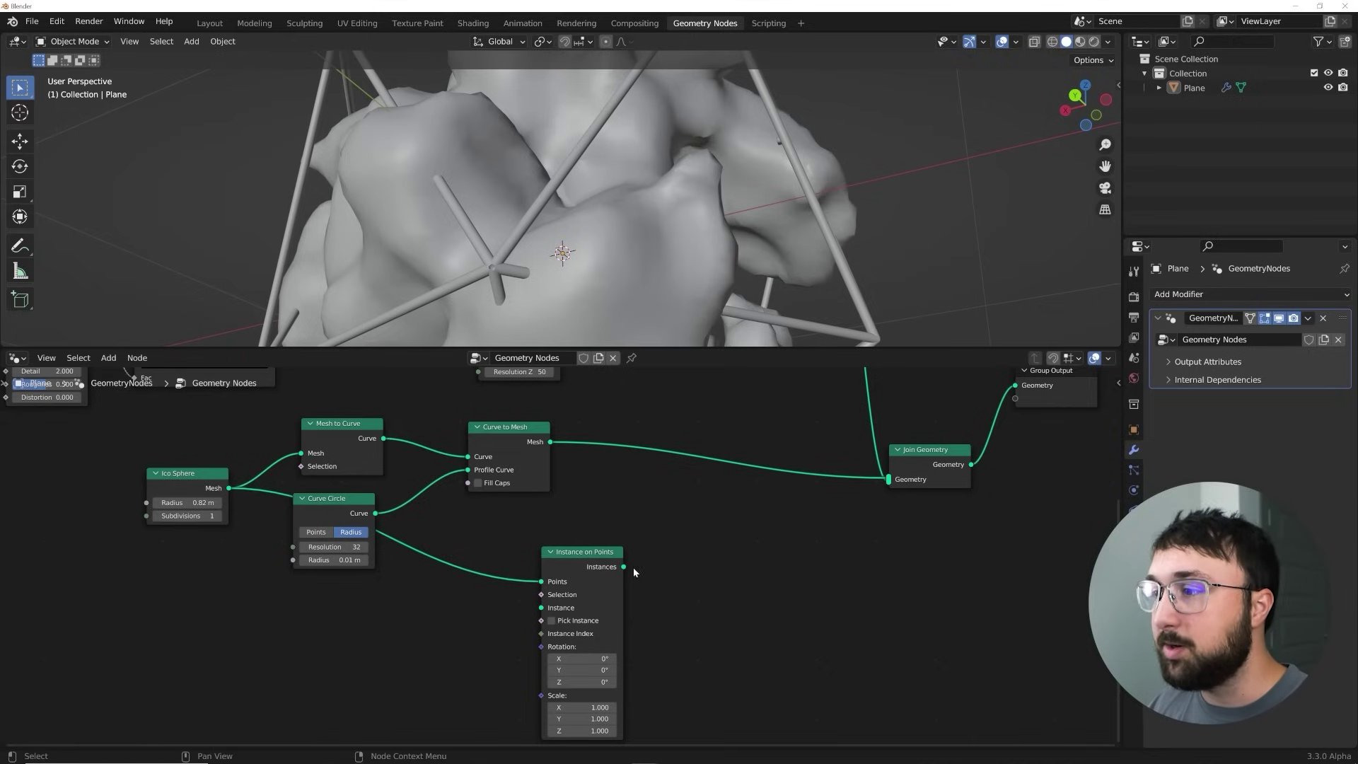
{"action": "left_click_drag", "start_coordinate": [624, 567], "coordinate": [888, 481]}
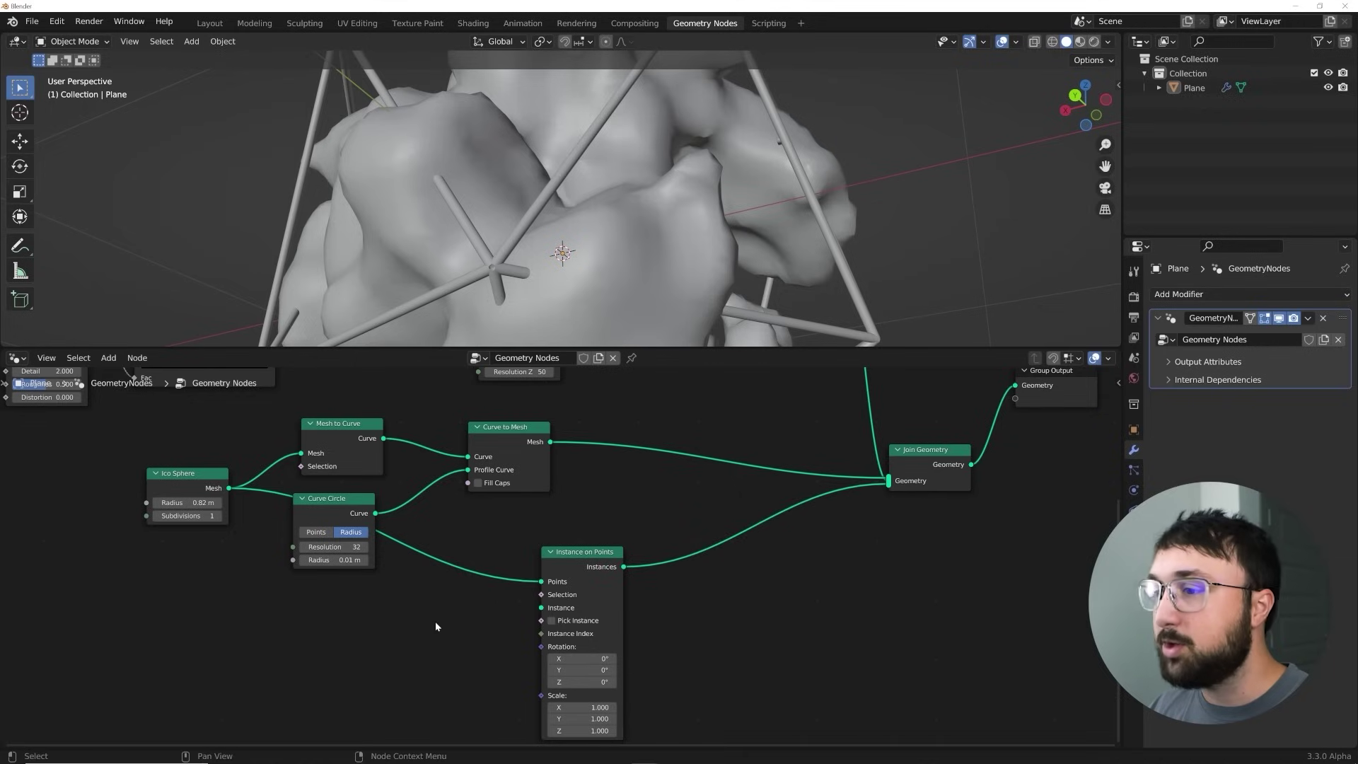
- Add a second Ico Sphere node and connect its Mesh output to the Instance input of Instance on Points
{"action": "key", "text": "shift+a"}
{"action": "left_click", "coordinate": [374, 467]}
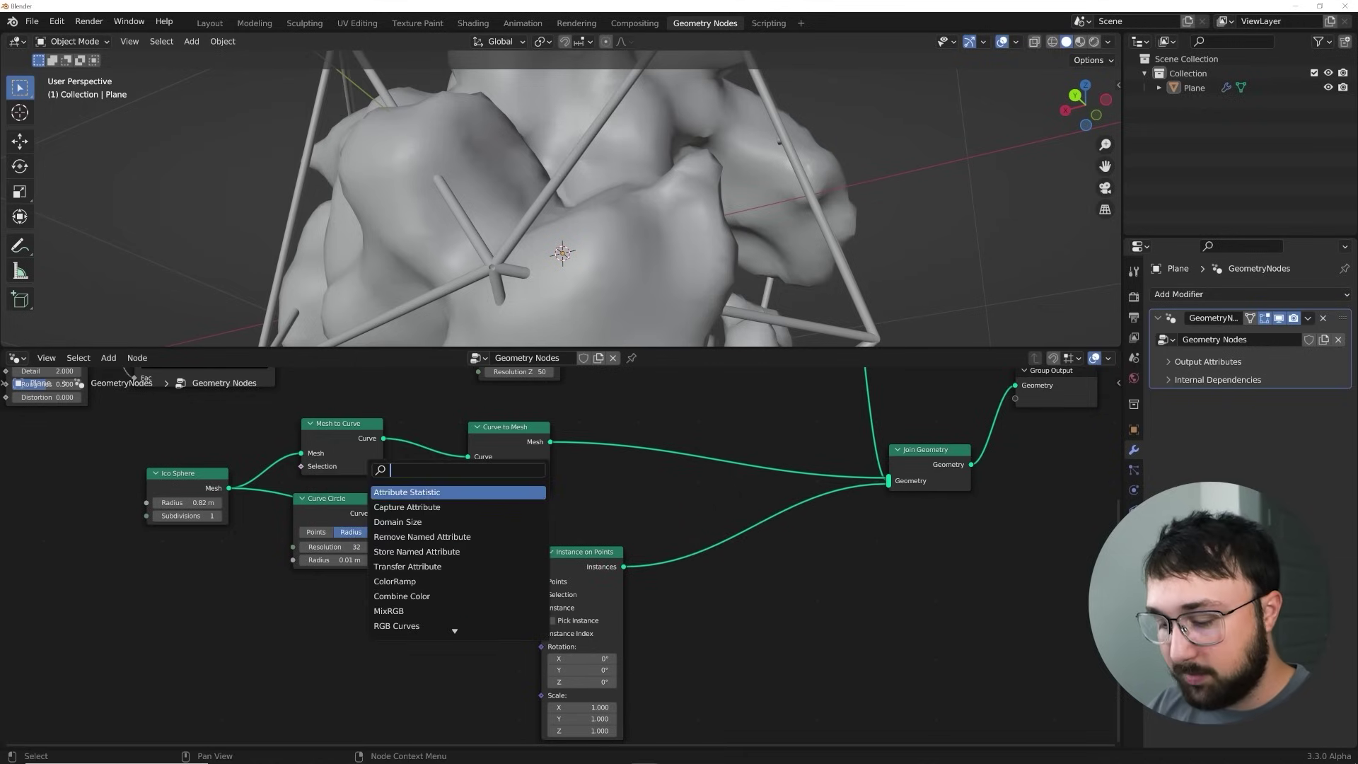
{"action": "type", "text": "ick"}
{"action": "key", "text": "BackSpace"}
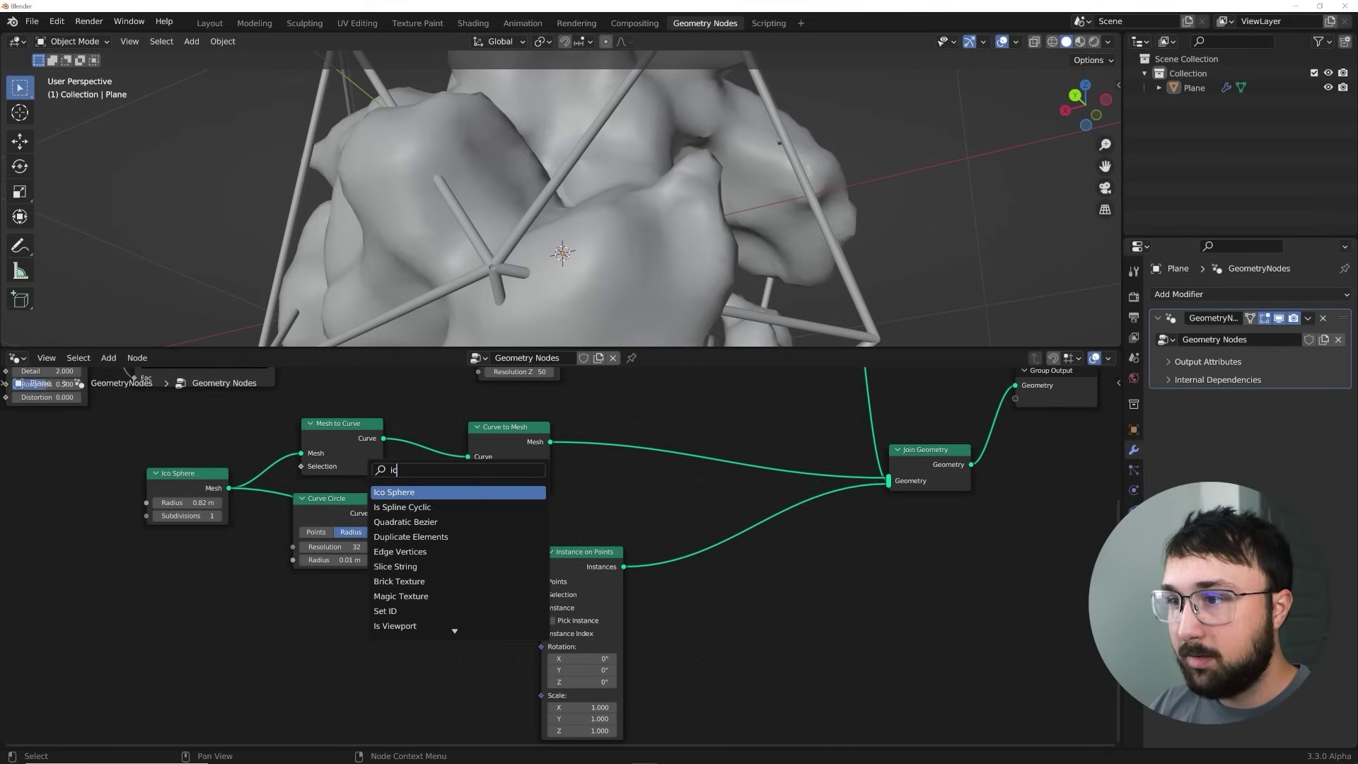
{"action": "key", "text": "Return"}
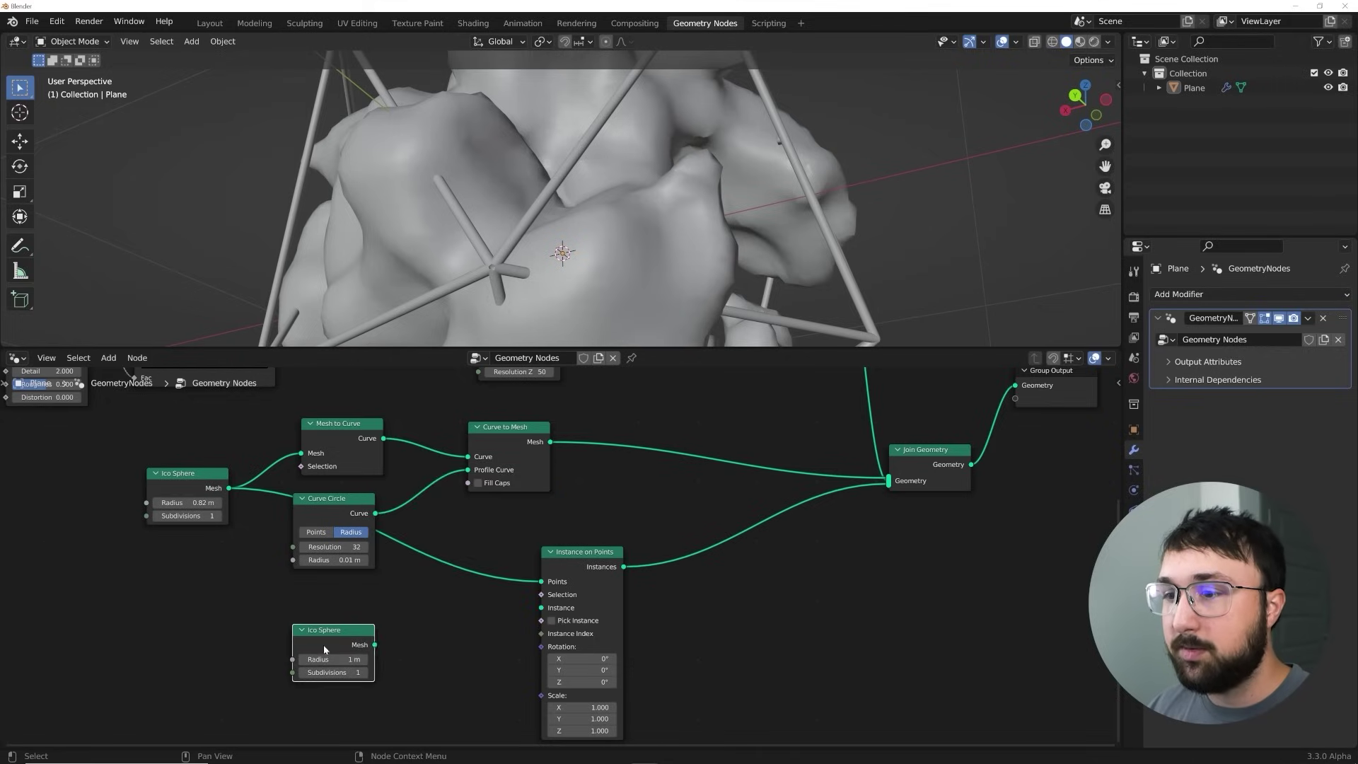
{"action": "left_click_drag", "start_coordinate": [374, 645], "coordinate": [543, 610]}
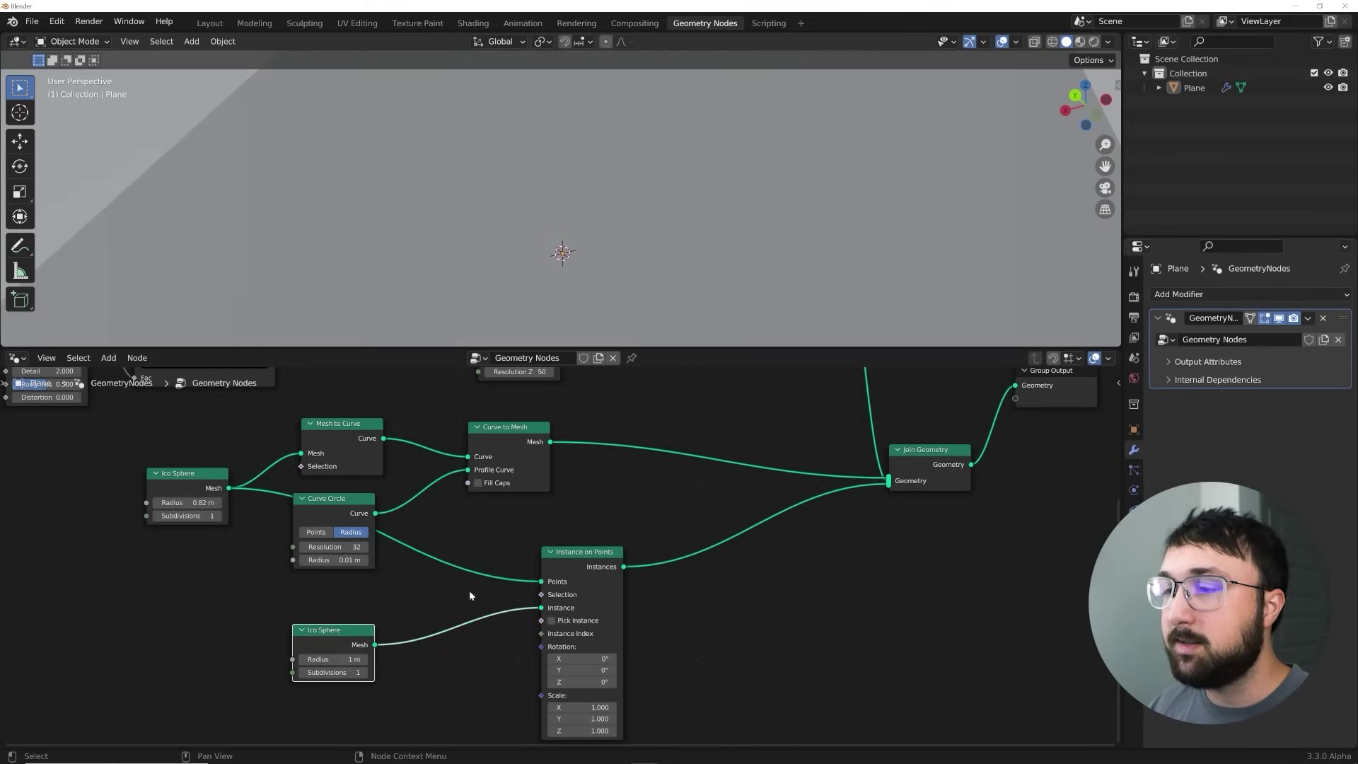
- Set the instanced Ico Sphere's radius to 0.05 m and its subdivisions to 4
{"action": "scroll", "coordinate": [554, 287], "scroll_direction": "down", "scroll_amount": 5}
{"action": "left_click_drag", "start_coordinate": [337, 659], "coordinate": [241, 659], "text": "shift"}
{"action": "middle_click_drag", "start_coordinate": [601, 219], "coordinate": [530, 272]}
{"action": "scroll", "coordinate": [566, 269], "scroll_direction": "up", "scroll_amount": 4}
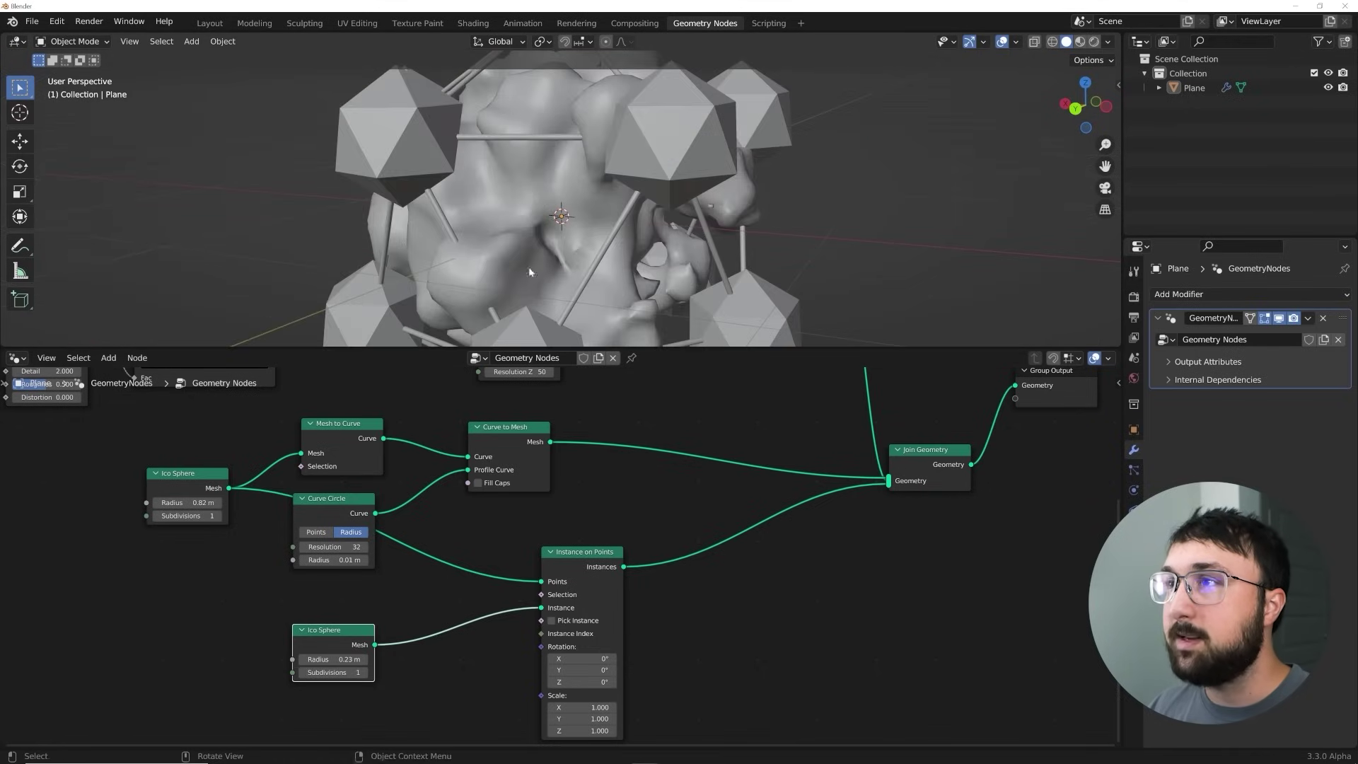
{"action": "left_click_drag", "start_coordinate": [333, 659], "coordinate": [311, 659]}
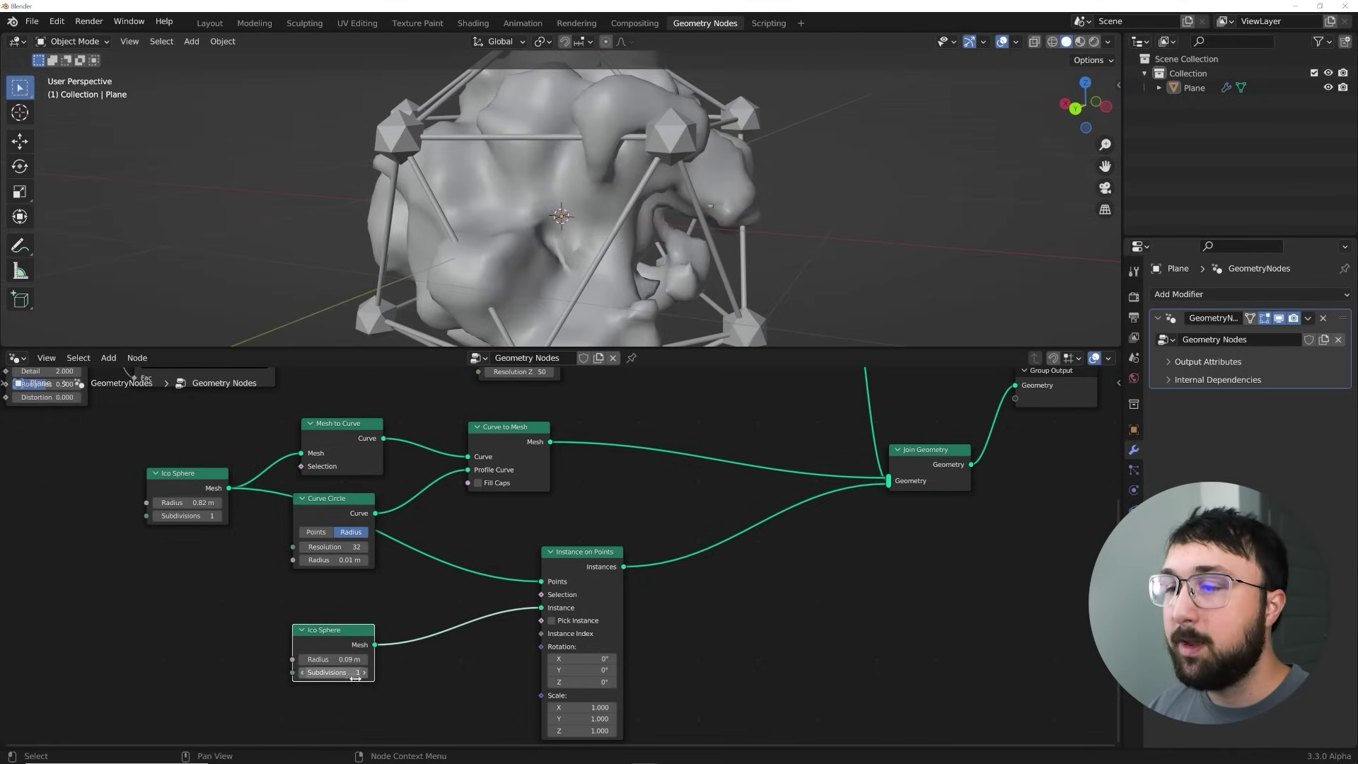
{"action": "left_click", "coordinate": [365, 673]}
{"action": "left_click", "coordinate": [365, 672]}
{"action": "left_click", "coordinate": [365, 672]}
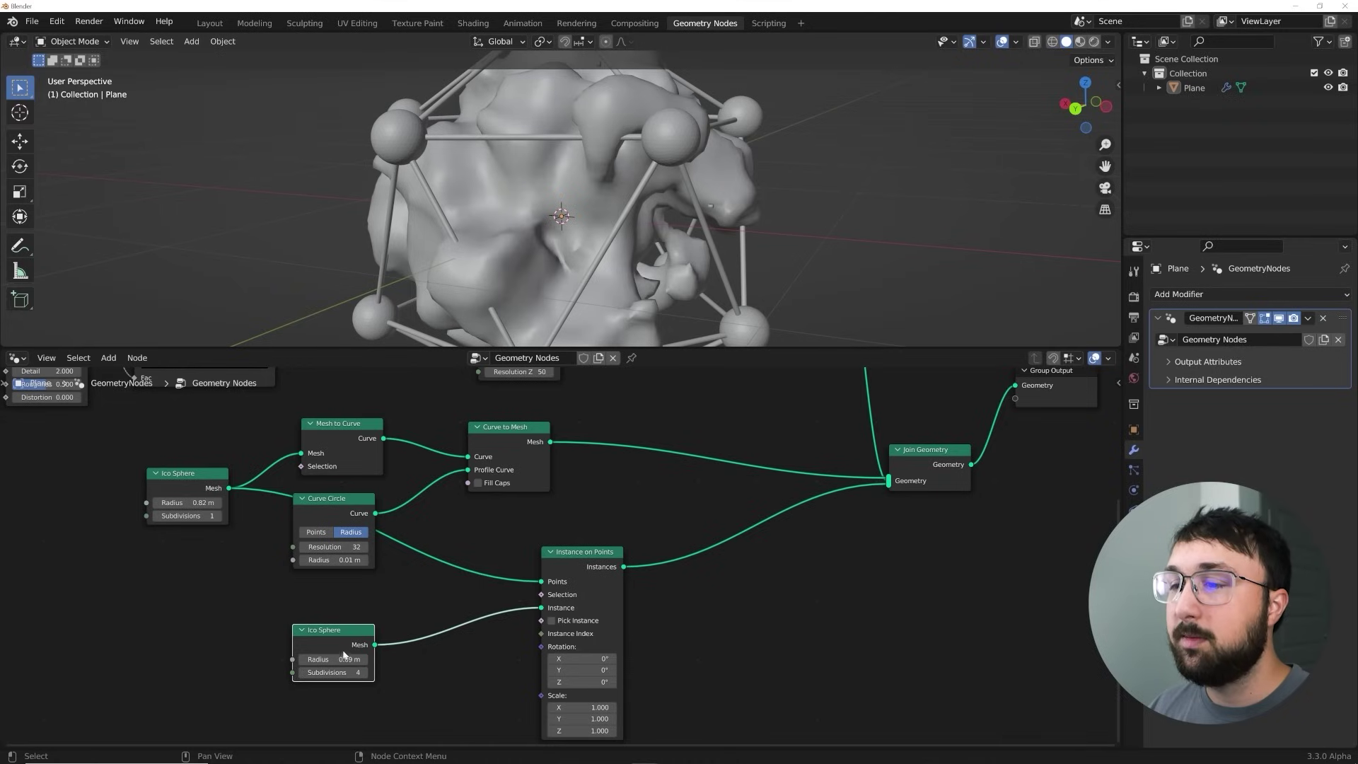
{"action": "left_click_drag", "start_coordinate": [347, 659], "coordinate": [318, 659], "text": "shift"}
{"action": "scroll", "coordinate": [678, 231], "scroll_direction": "down", "scroll_amount": 5}
{"action": "middle_click_drag", "start_coordinate": [647, 241], "coordinate": [623, 273]}
{"action": "scroll", "coordinate": [568, 236], "scroll_direction": "up", "scroll_amount": 9}
- Duplicate the Set Shade Smooth node onto the link between Instance on Points and Join Geometry, and inspect the corner spheres
{"action": "middle_click_drag", "start_coordinate": [678, 539], "coordinate": [682, 586]}
{"action": "scroll", "coordinate": [646, 524], "scroll_direction": "down", "scroll_amount": 5}
{"action": "left_click", "coordinate": [576, 441]}
{"action": "scroll", "coordinate": [638, 501], "scroll_direction": "up", "scroll_amount": 1}
{"action": "scroll", "coordinate": [637, 498], "scroll_direction": "up", "scroll_amount": 1}
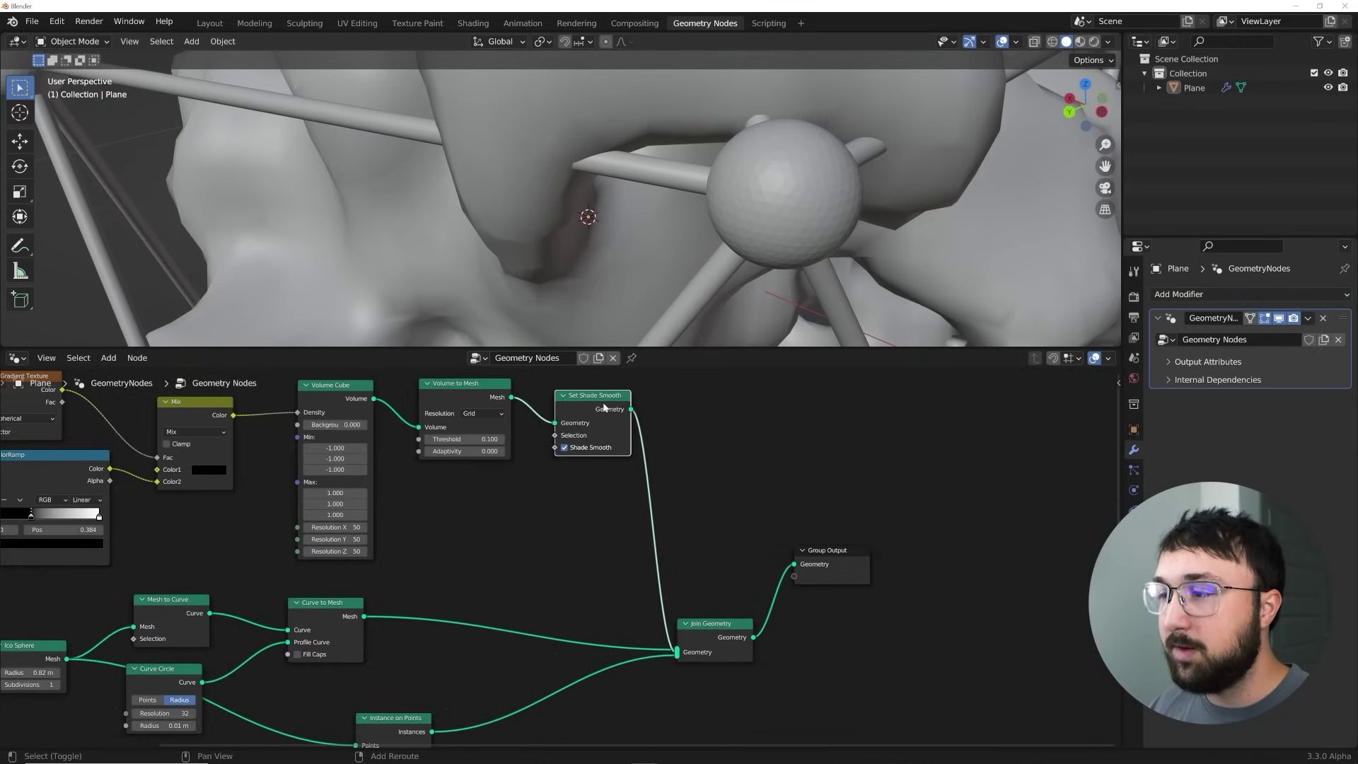
{"action": "key", "text": "shift+d"}
{"action": "left_click", "coordinate": [555, 682]}
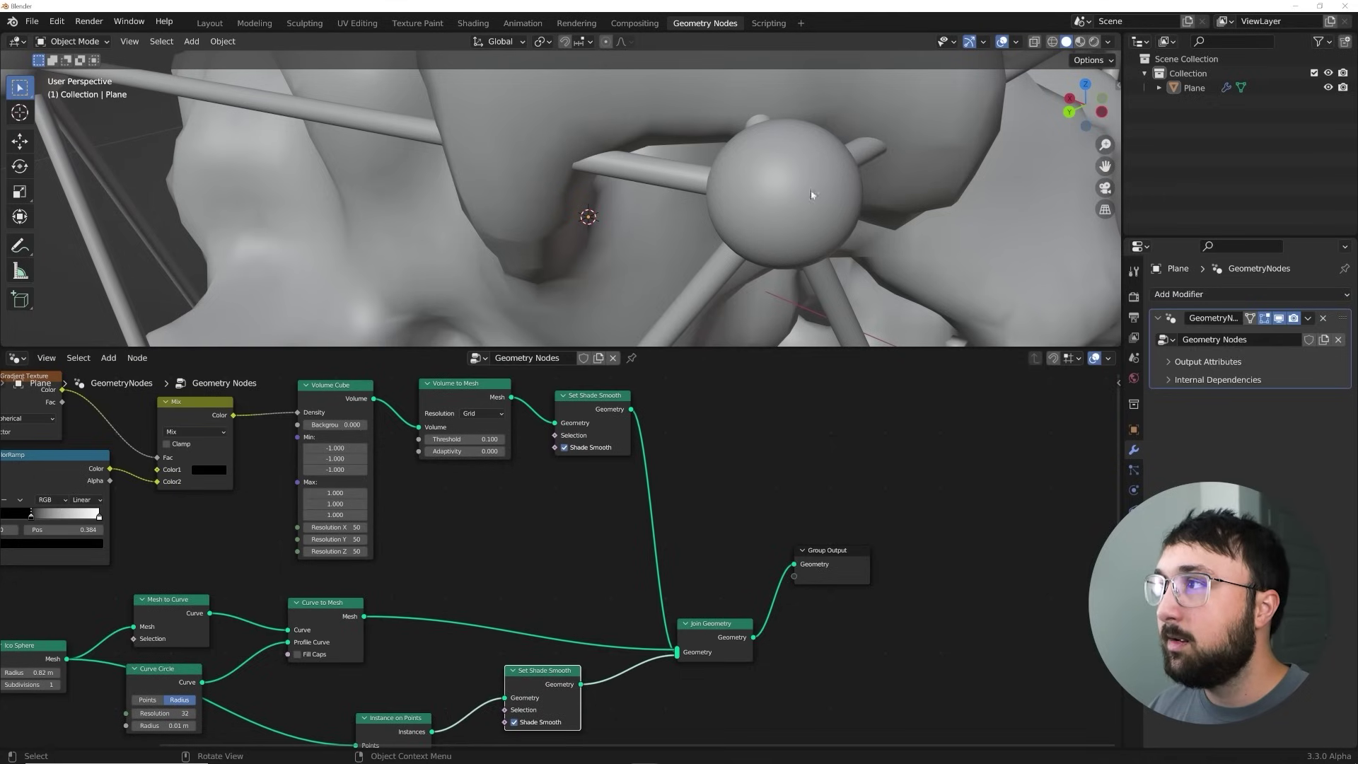
{"action": "scroll", "coordinate": [530, 215], "scroll_direction": "down", "scroll_amount": 6}
{"action": "mouse_move", "coordinate": [530, 215]}
{"action": "middle_mouse_down"}
{"action": "mouse_move", "coordinate": [708, 188]}
{"action": "mouse_move", "coordinate": [668, 231]}
{"action": "mouse_move", "coordinate": [761, 233]}
{"action": "mouse_move", "coordinate": [672, 227]}
{"action": "middle_mouse_up"}
{"action": "scroll", "coordinate": [708, 188], "scroll_direction": "down", "scroll_amount": 4}
- Set the Curve Circle's radius to 0.02 m and check the thickness of the cage struts
{"action": "middle_click_drag", "start_coordinate": [314, 543], "coordinate": [706, 443]}
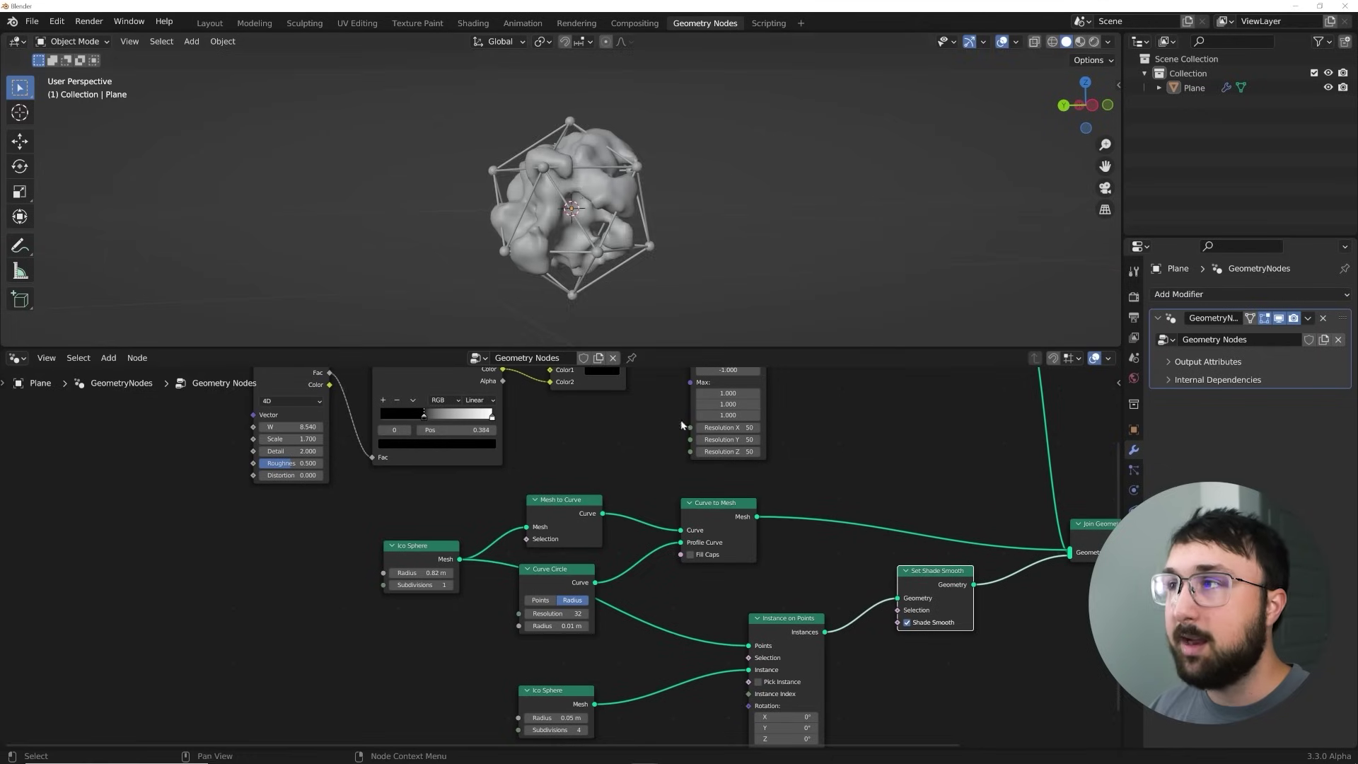
{"action": "scroll", "coordinate": [567, 219], "scroll_direction": "up", "scroll_amount": 6}
{"action": "scroll", "coordinate": [515, 579], "scroll_direction": "up", "scroll_amount": 3}
{"action": "double_click", "coordinate": [555, 666]}
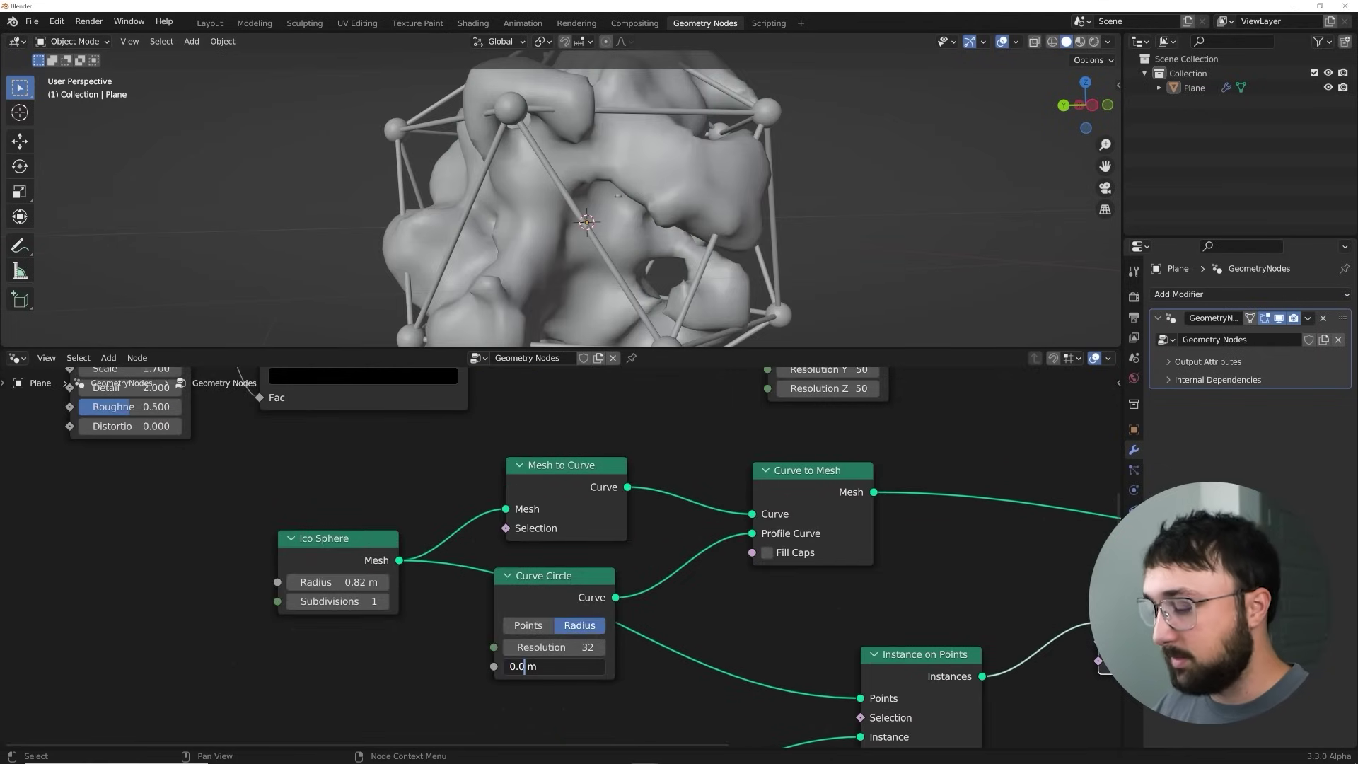
{"action": "type", "text": "2"}
{"action": "key", "text": "Return"}
{"action": "scroll", "coordinate": [778, 193], "scroll_direction": "down", "scroll_amount": 5}
{"action": "middle_click_drag", "start_coordinate": [700, 198], "coordinate": [673, 220]}
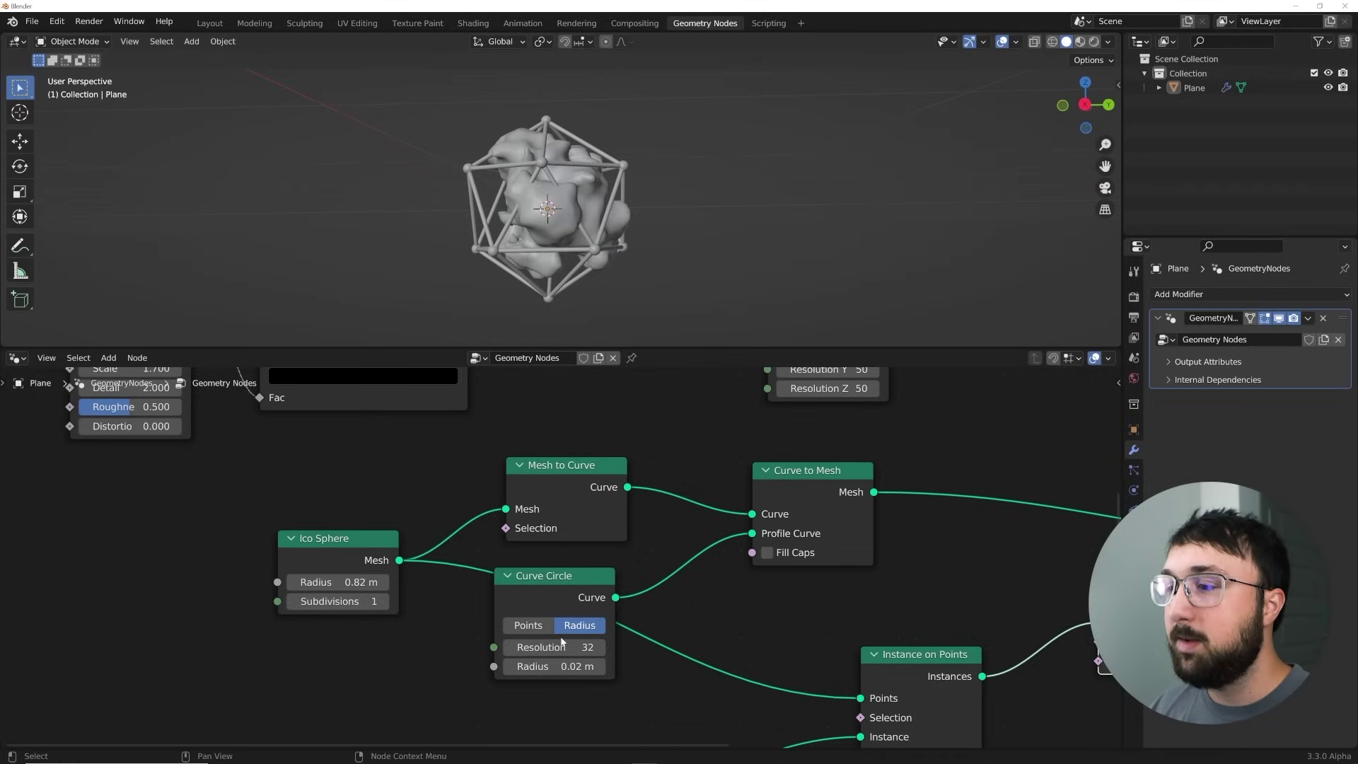
- Set the Curve Circle's radius to 0.015 m and view the cage from another angle
{"action": "left_click", "coordinate": [559, 666]}
{"action": "left_click", "coordinate": [533, 666]}
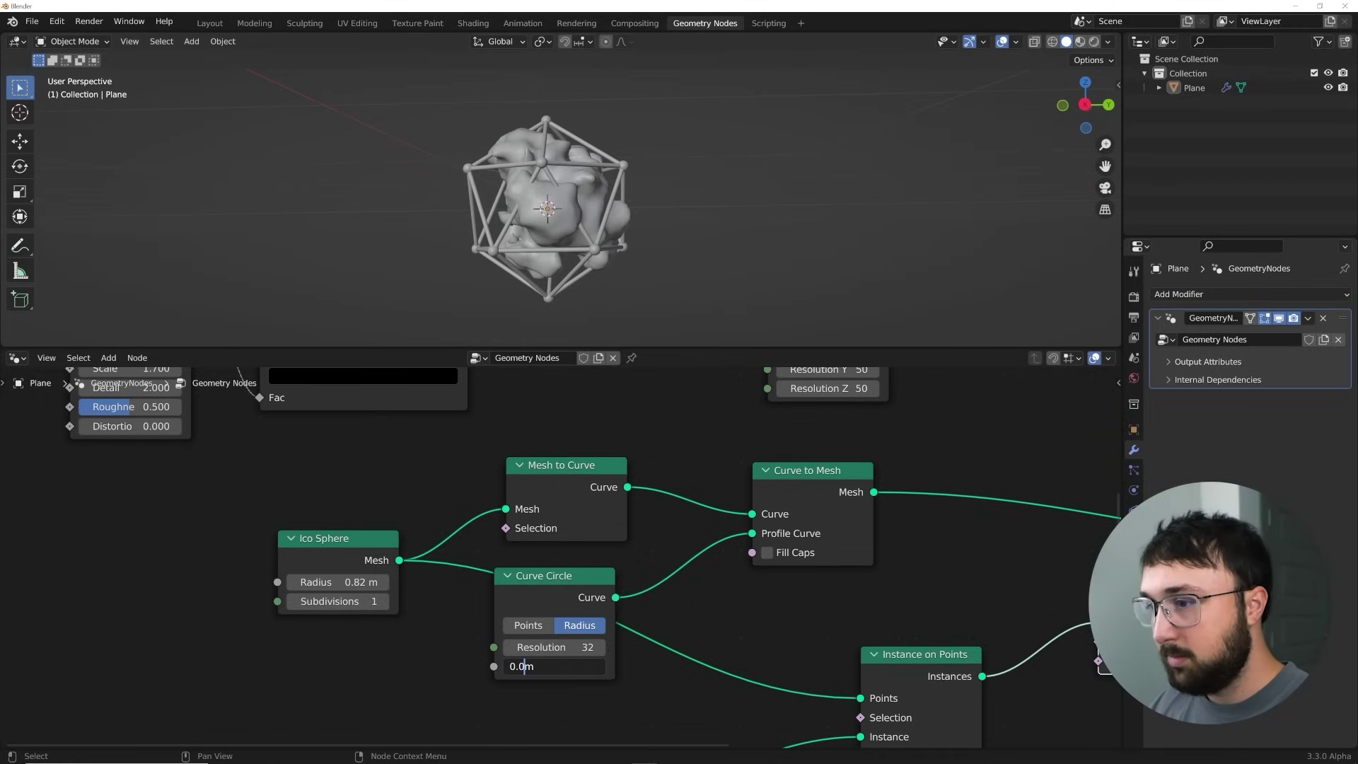
{"action": "type", "text": "15"}
{"action": "key", "text": "Return"}
{"action": "scroll", "coordinate": [671, 214], "scroll_direction": "up", "scroll_amount": 5}
{"action": "scroll", "coordinate": [670, 214], "scroll_direction": "down", "scroll_amount": 4}
{"action": "middle_click_drag", "start_coordinate": [670, 214], "coordinate": [785, 235]}
- Try other W values on the Noise Texture, ending with W set to 0
{"action": "scroll", "coordinate": [652, 524], "scroll_direction": "down", "scroll_amount": 2}
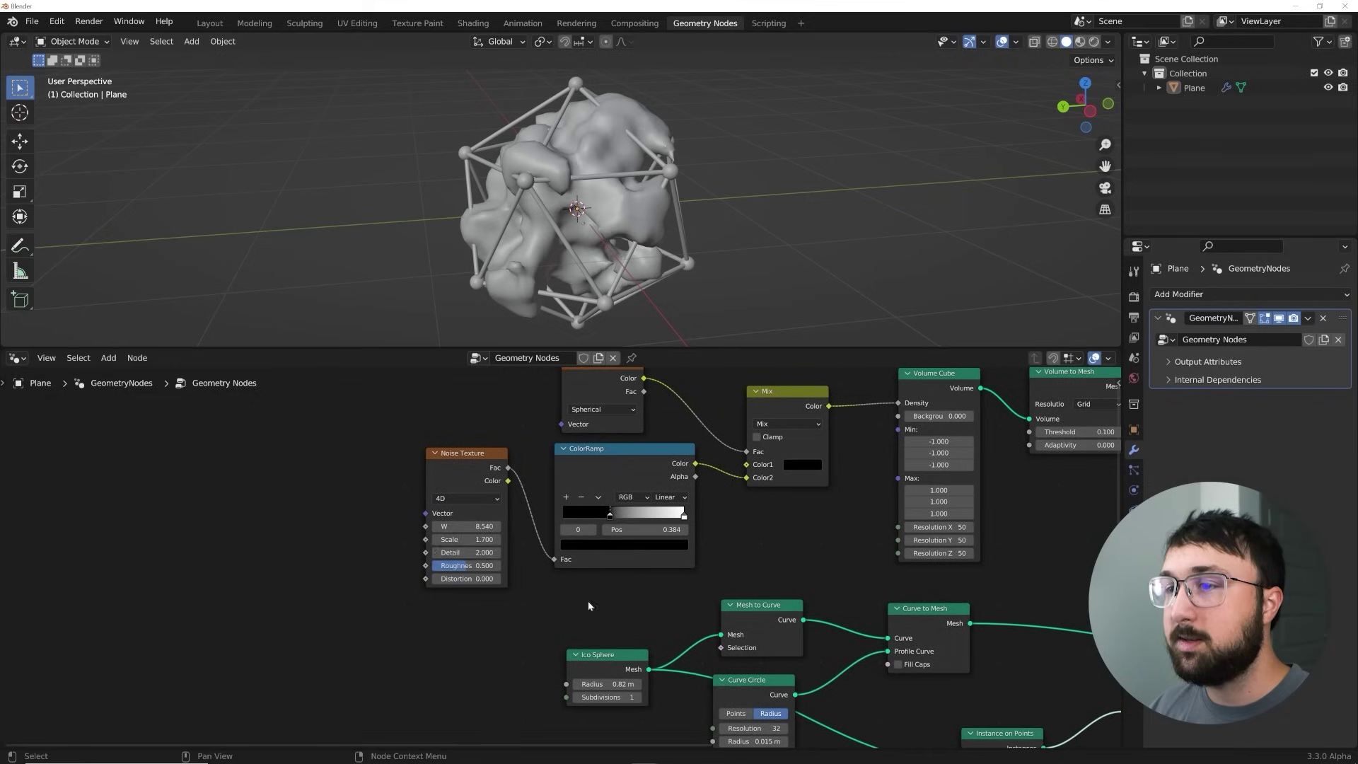
{"action": "left_click_drag", "start_coordinate": [466, 529], "coordinate": [626, 529]}
{"action": "left_click", "coordinate": [466, 527]}
{"action": "type", "text": "0"}
{"action": "key", "text": "Return"}
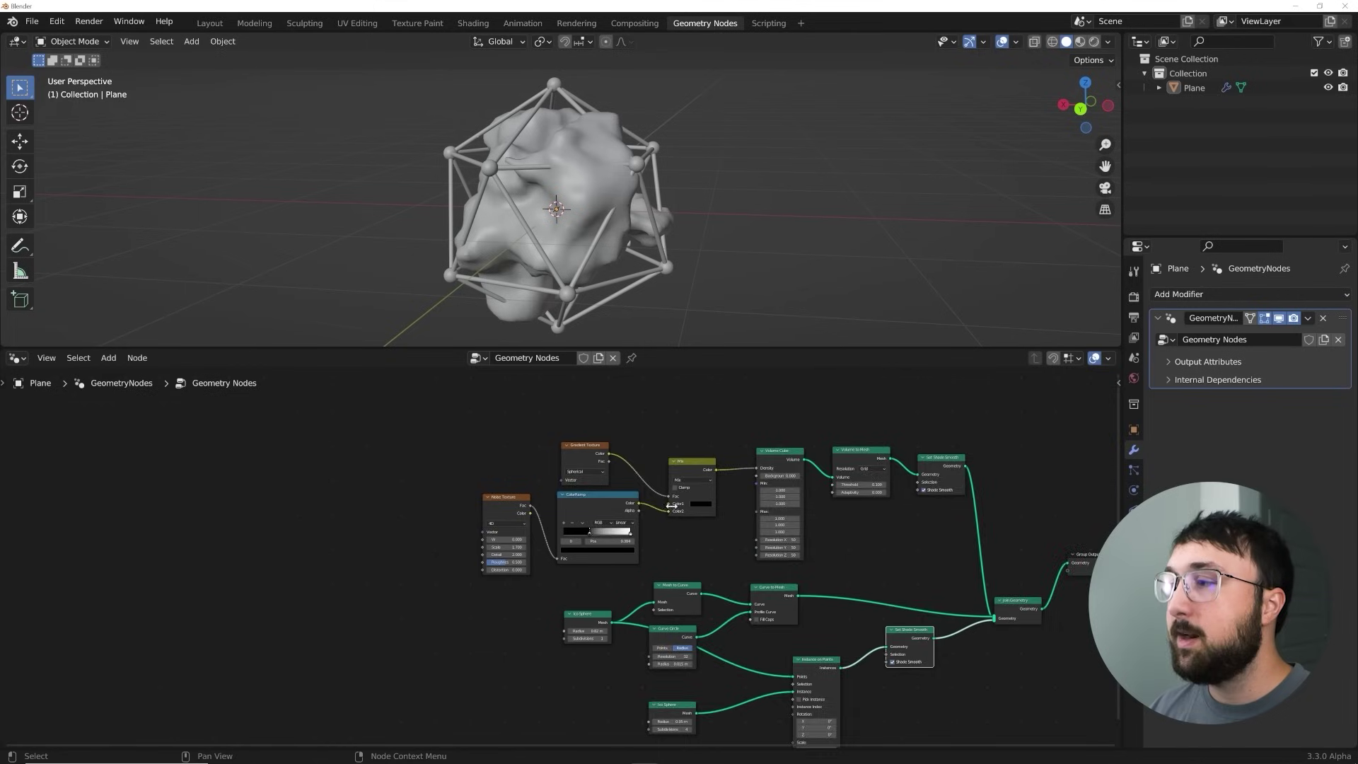
- Move the Noise Texture node farther away from the ColorRamp to free up space between them
{"action": "middle_click_drag", "start_coordinate": [787, 497], "coordinate": [626, 528]}
{"action": "scroll", "coordinate": [385, 545], "scroll_direction": "up", "scroll_amount": 7}
{"action": "middle_click_drag", "start_coordinate": [320, 525], "coordinate": [649, 601]}
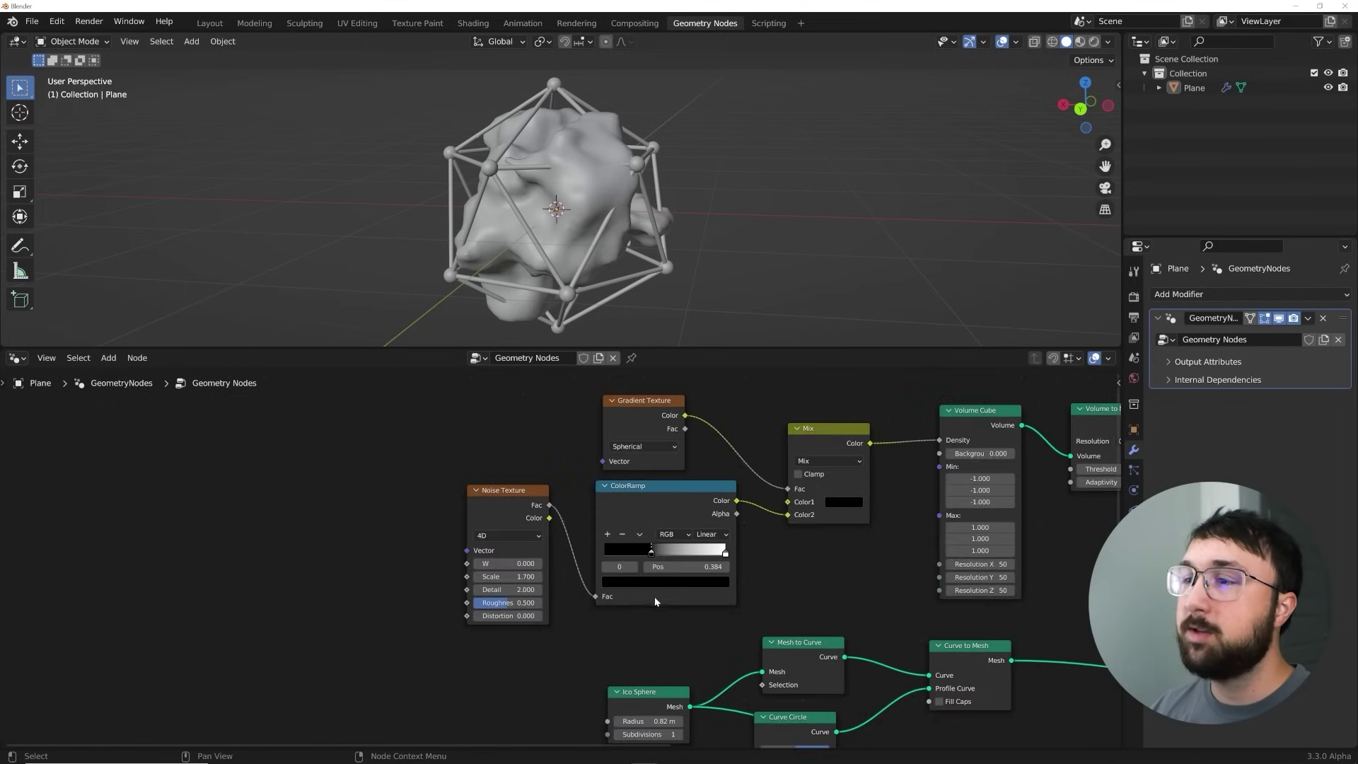
{"action": "left_click_drag", "start_coordinate": [500, 500], "coordinate": [340, 441]}
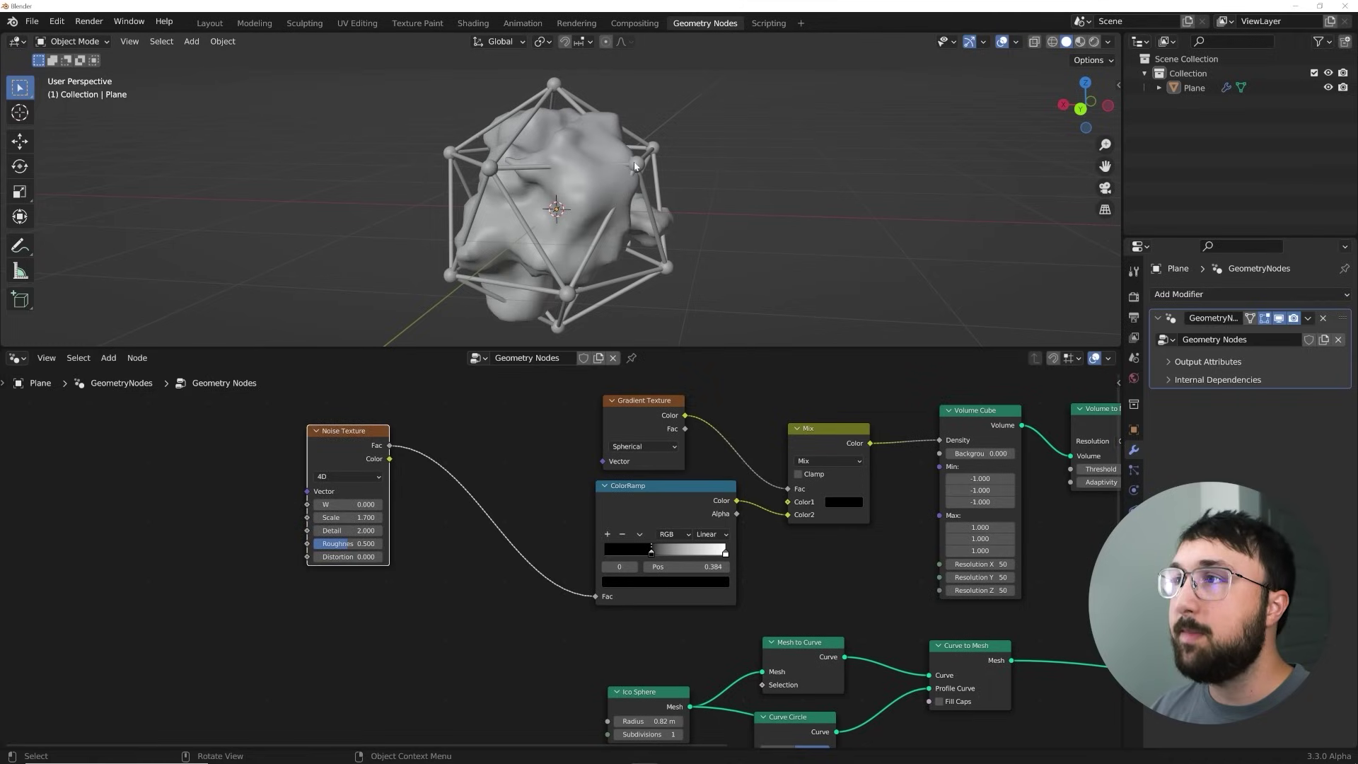
- Split off a new area between the 3D viewport and the node editor and make it a Timeline
{"action": "left_click_drag", "start_coordinate": [297, 346], "coordinate": [298, 387]}
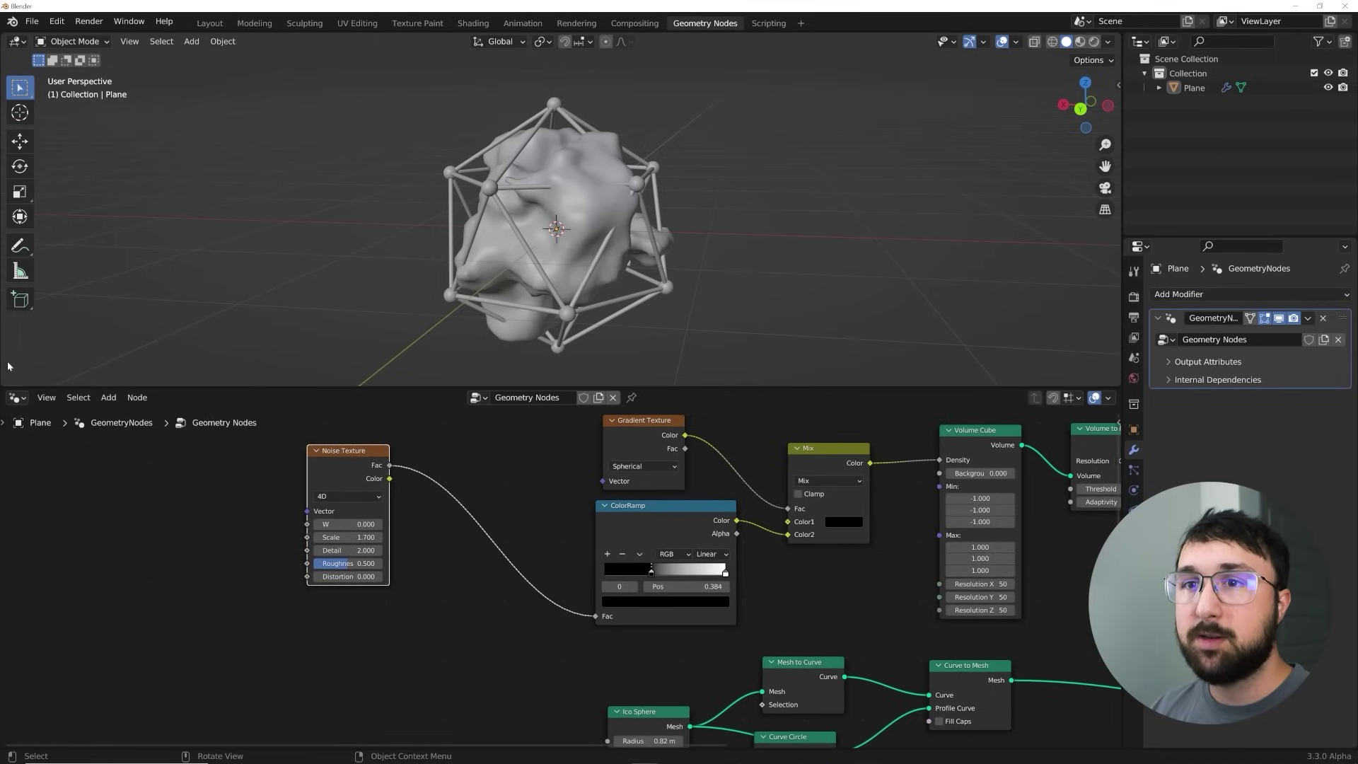
{"action": "left_click_drag", "start_coordinate": [3, 383], "coordinate": [5, 309]}
{"action": "left_click", "coordinate": [17, 316]}
{"action": "left_click", "coordinate": [205, 372]}
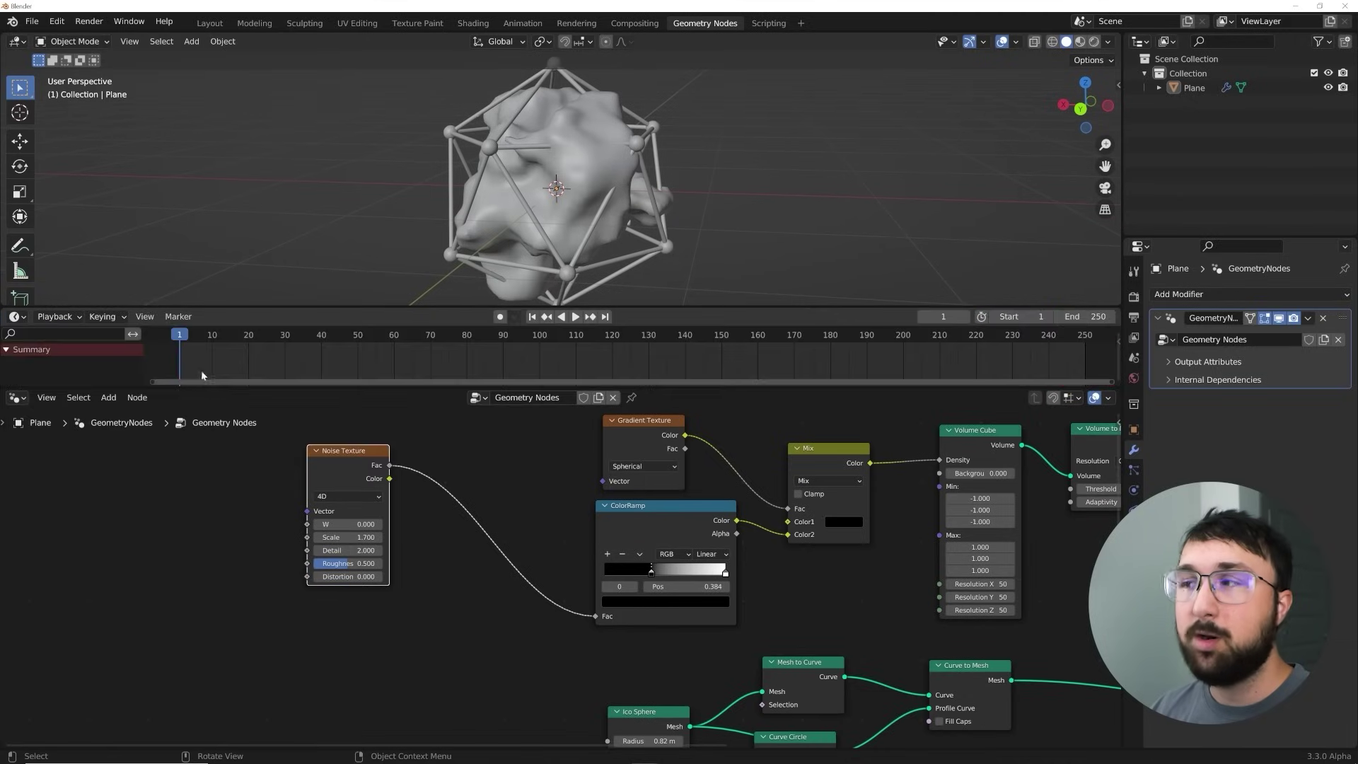
- Set the default F-Curve interpolation for animation to Linear in the preferences and close them
{"action": "left_click", "coordinate": [56, 21]}
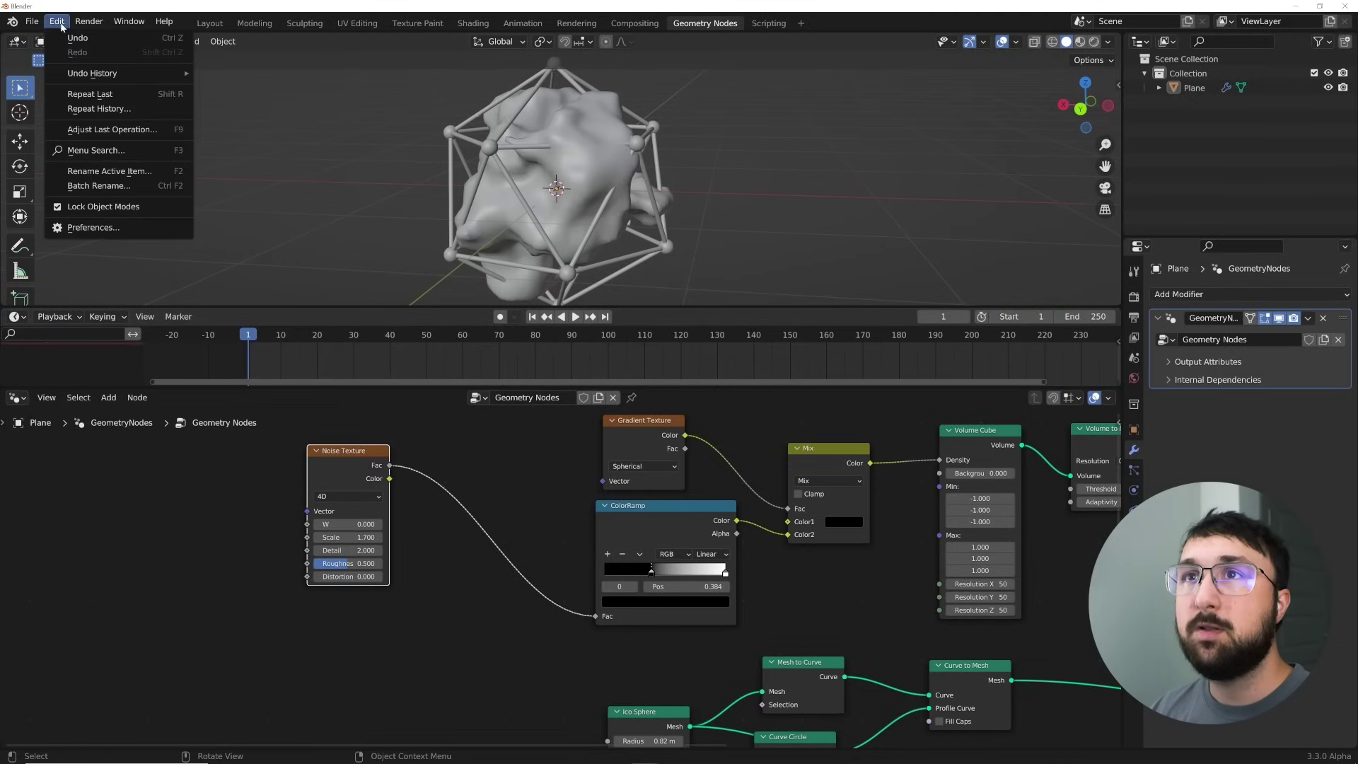
{"action": "left_click", "coordinate": [106, 228]}
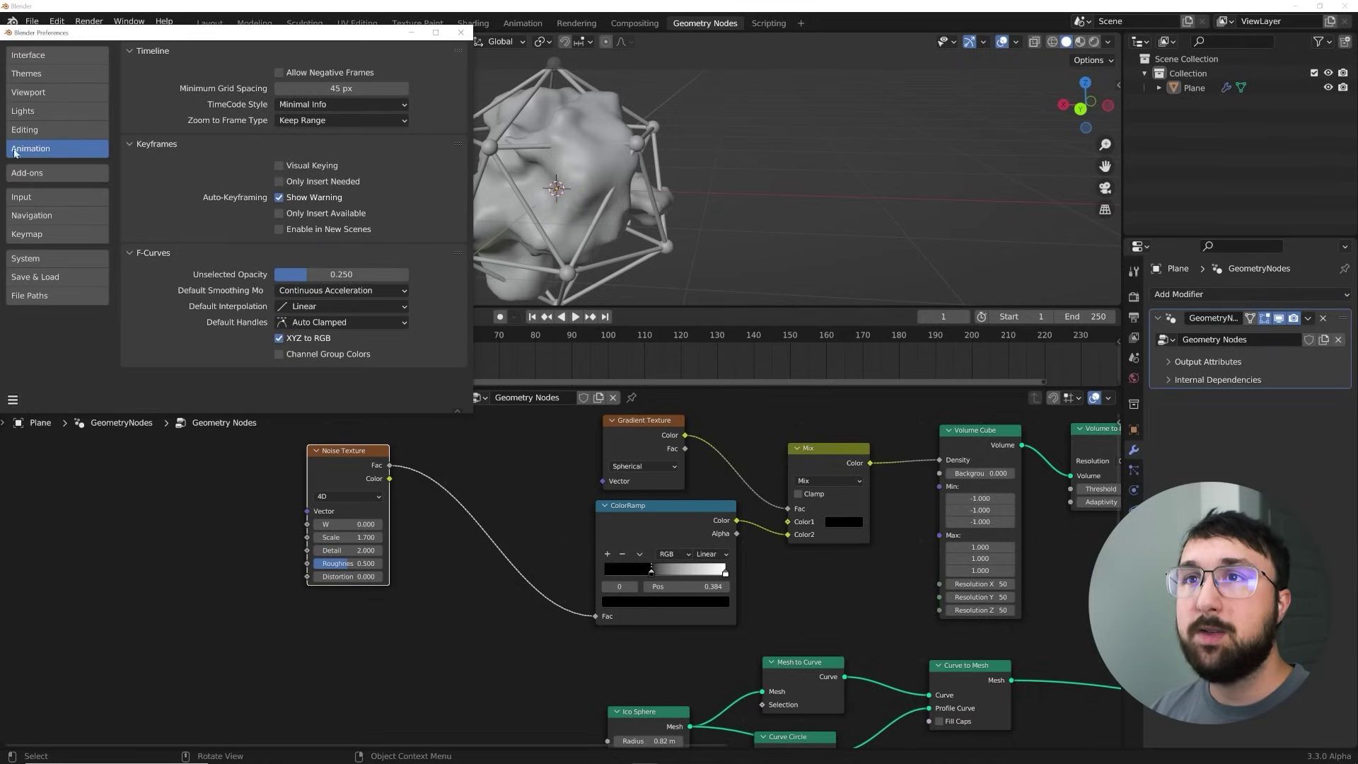
{"action": "left_click", "coordinate": [322, 306]}
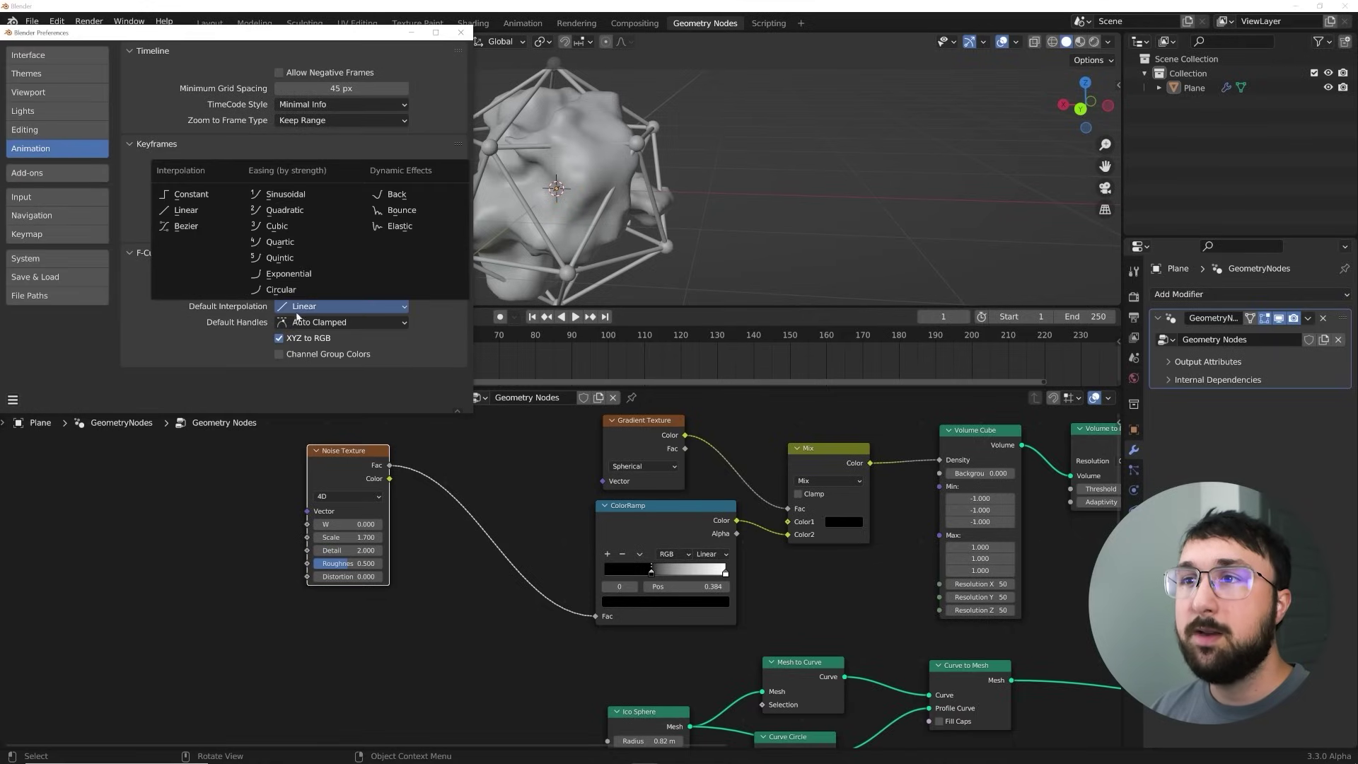
{"action": "left_click", "coordinate": [187, 210]}
{"action": "left_click", "coordinate": [463, 33]}
{"action": "left_click", "coordinate": [466, 35]}
- Set the scene's end frame to 120 and fit the timeline view around the frame range
{"action": "left_click", "coordinate": [1086, 316]}
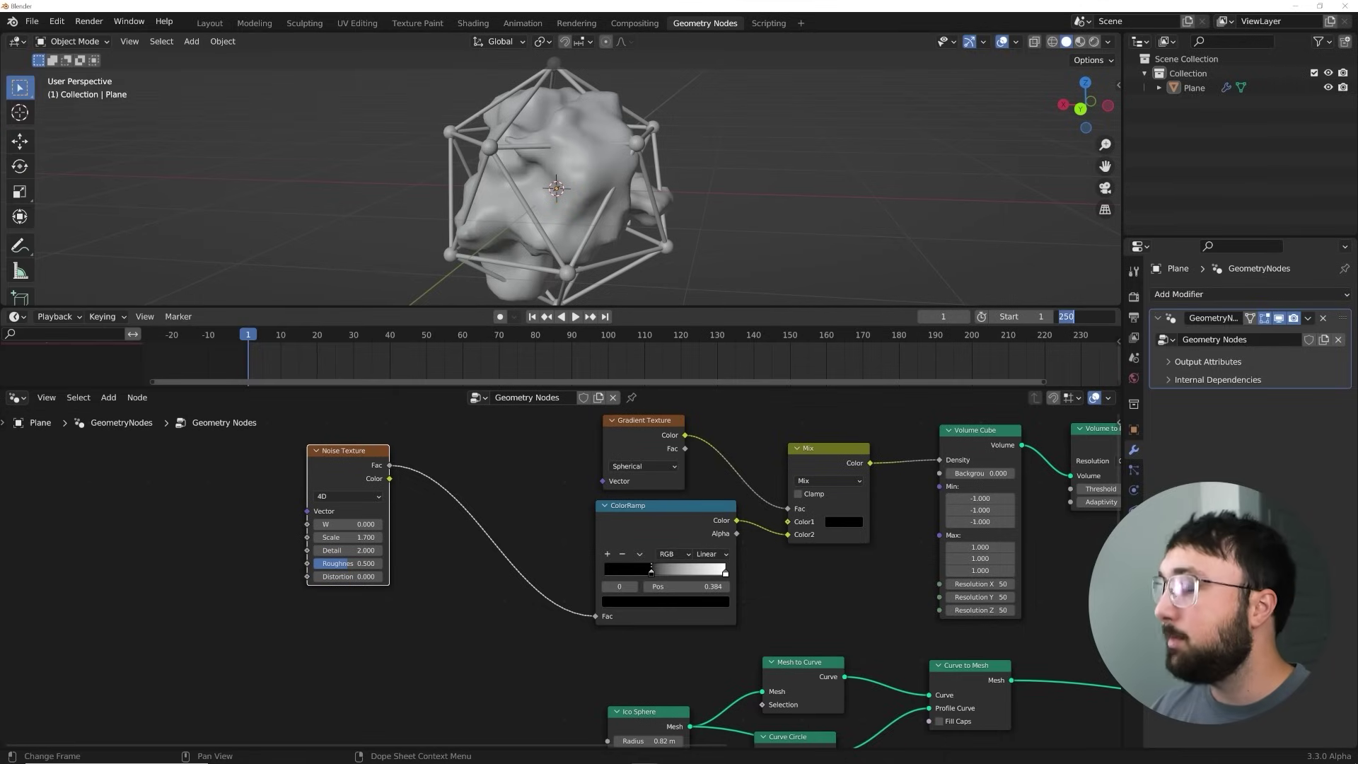
{"action": "type", "text": "120"}
{"action": "key", "text": "Return"}
{"action": "middle_click_drag", "start_coordinate": [637, 359], "coordinate": [778, 360]}
{"action": "scroll", "coordinate": [775, 359], "scroll_direction": "up", "scroll_amount": 6}
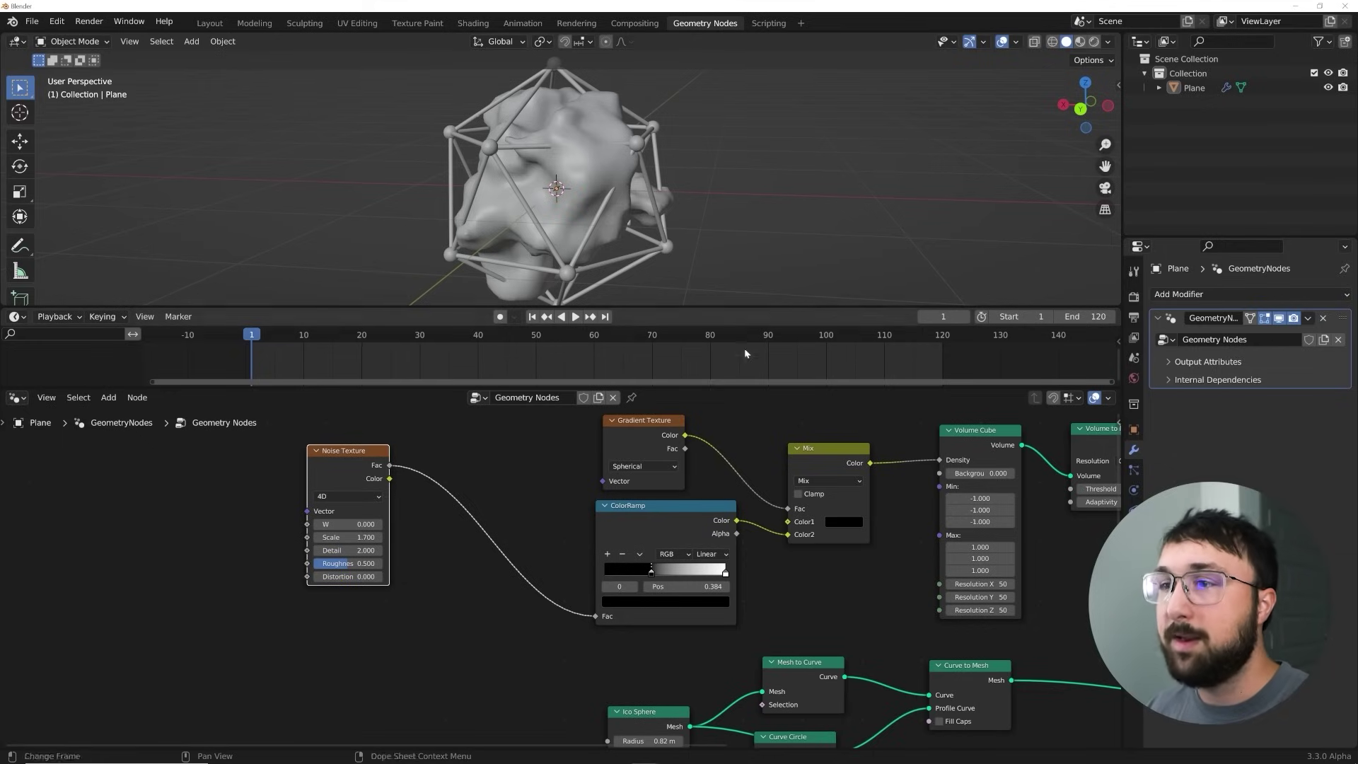
{"action": "scroll", "coordinate": [347, 474], "scroll_direction": "up", "scroll_amount": 3}
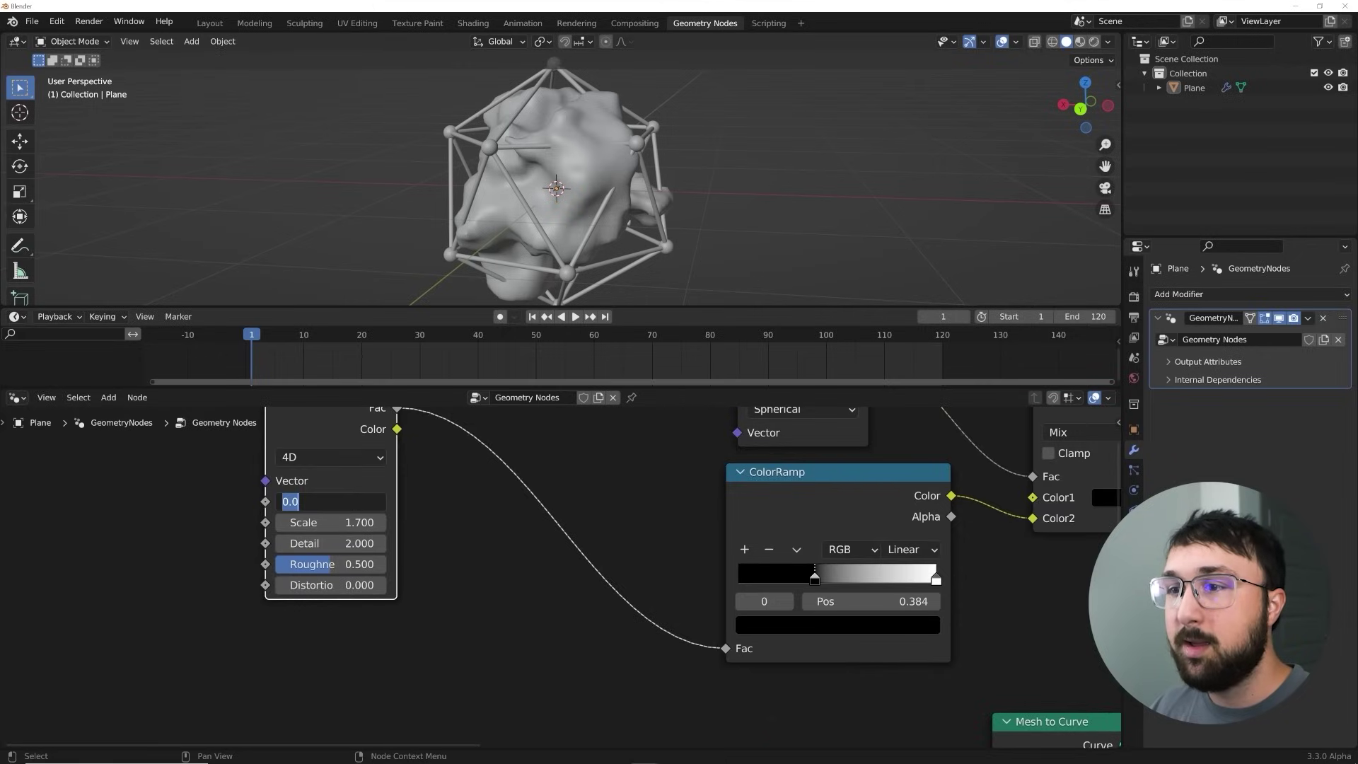
{"action": "scroll", "coordinate": [440, 508], "scroll_direction": "down", "scroll_amount": 2}
{"action": "scroll", "coordinate": [483, 539], "scroll_direction": "up", "scroll_amount": 2}
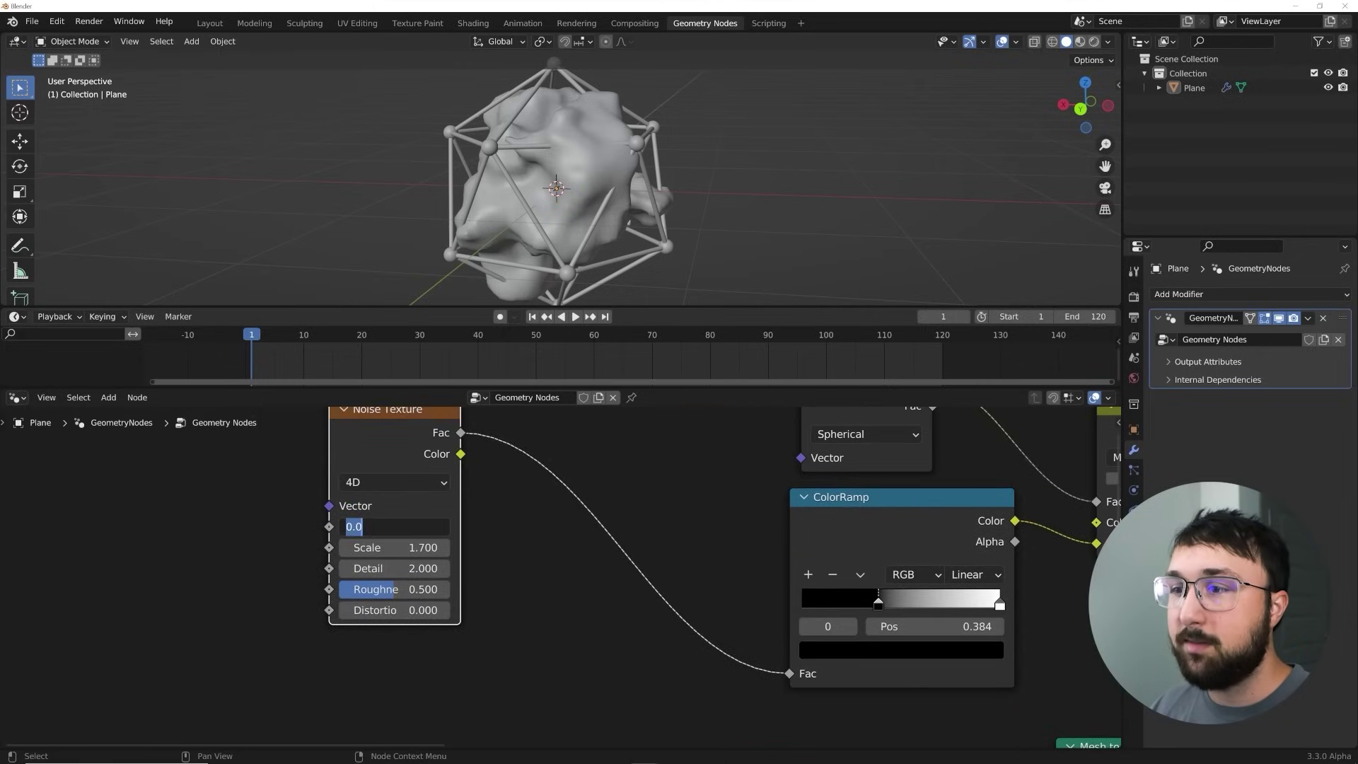
{"action": "left_click", "coordinate": [390, 482]}
{"action": "left_click", "coordinate": [377, 575]}
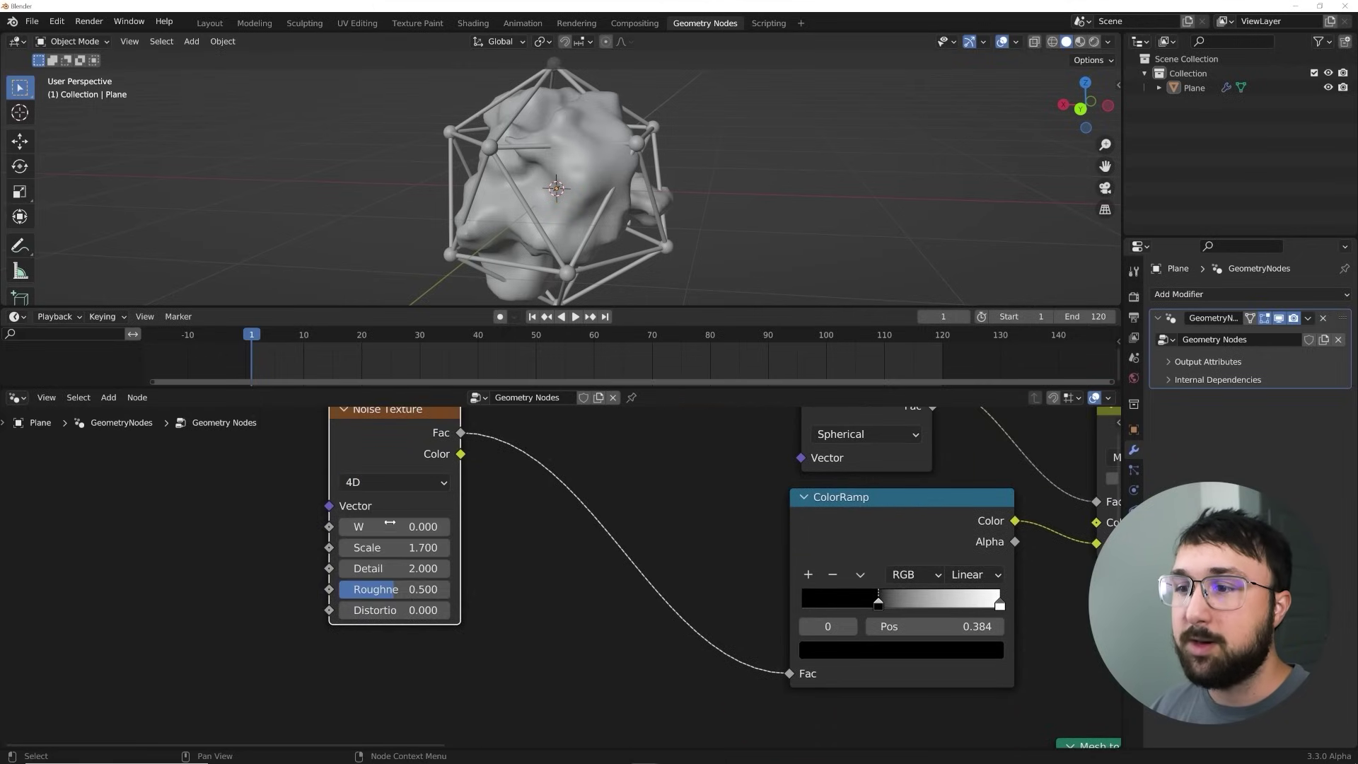
- Duplicate the 4D Noise Texture node and place the copy directly beneath the original
{"action": "scroll", "coordinate": [396, 489], "scroll_direction": "down", "scroll_amount": 4}
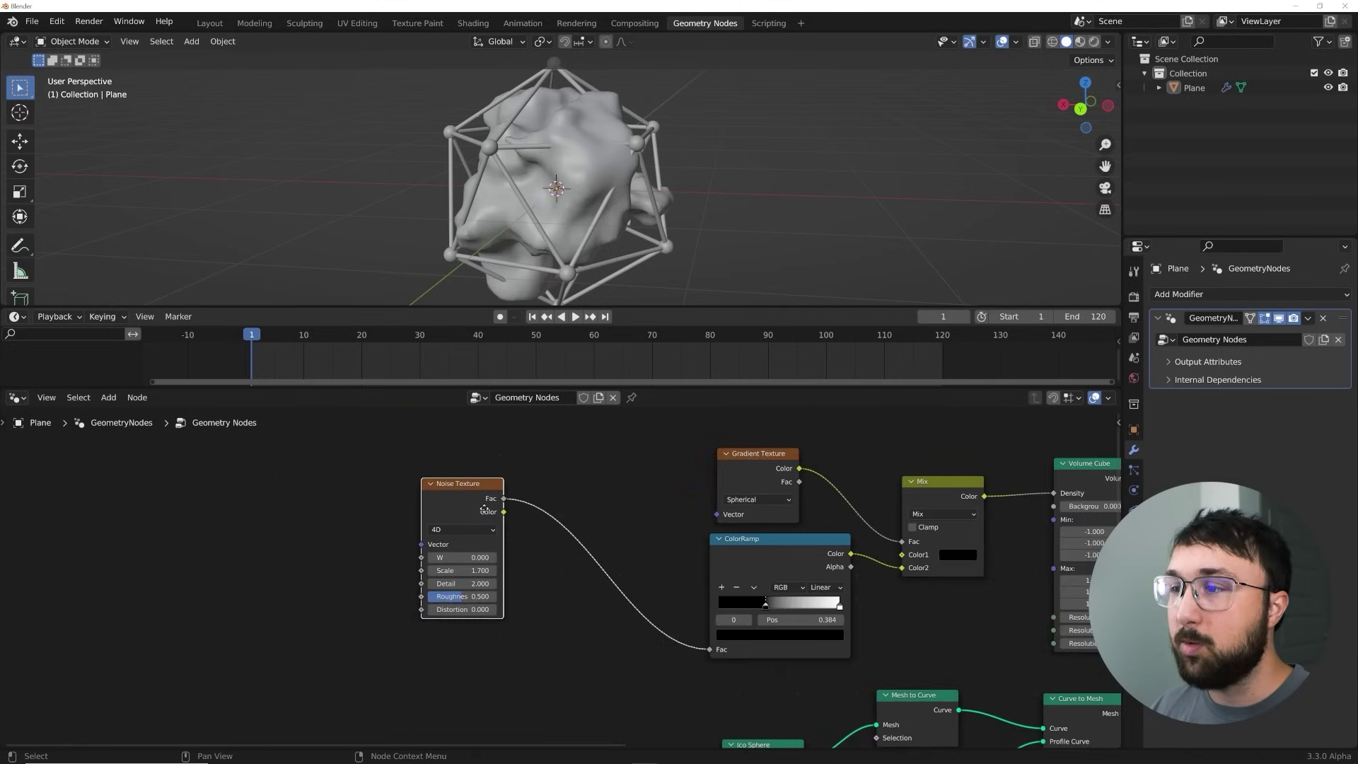
{"action": "key", "text": "shift+d"}
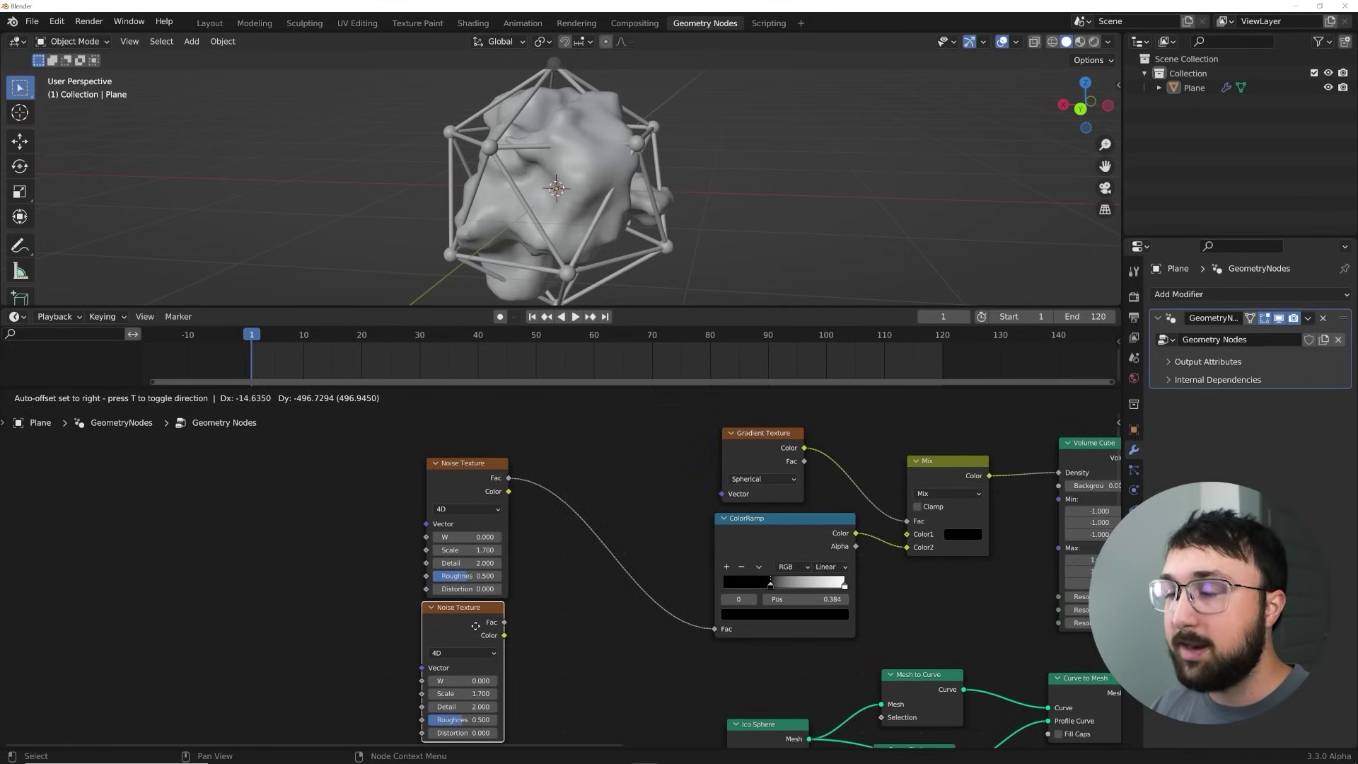
{"action": "left_click", "coordinate": [482, 629]}
{"action": "middle_click_drag", "start_coordinate": [482, 629], "coordinate": [406, 608]}
- Insert a MixRGB node between the Noise Texture and the ColorRamp and connect the duplicate noise's Fac to Color2
{"action": "key", "text": "shift+a"}
{"action": "type", "text": "m"}
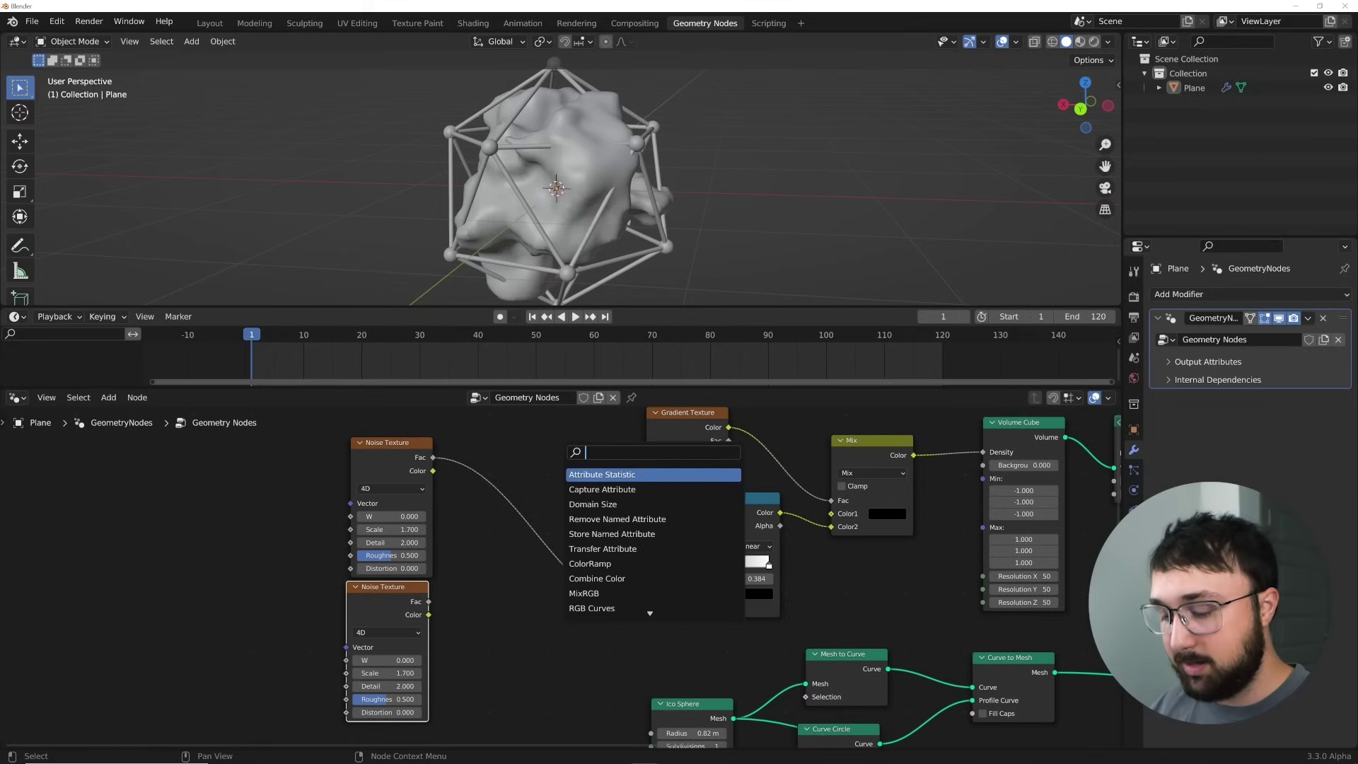
{"action": "type", "text": "ix"}
{"action": "key", "text": "Return"}
{"action": "left_click", "coordinate": [536, 495]}
{"action": "left_click_drag", "start_coordinate": [428, 602], "coordinate": [495, 543]}
- Set the Fac of the Mix node that blends the two noises to 0 and keyframe it at frame 0
{"action": "scroll", "coordinate": [387, 501], "scroll_direction": "up", "scroll_amount": 3}
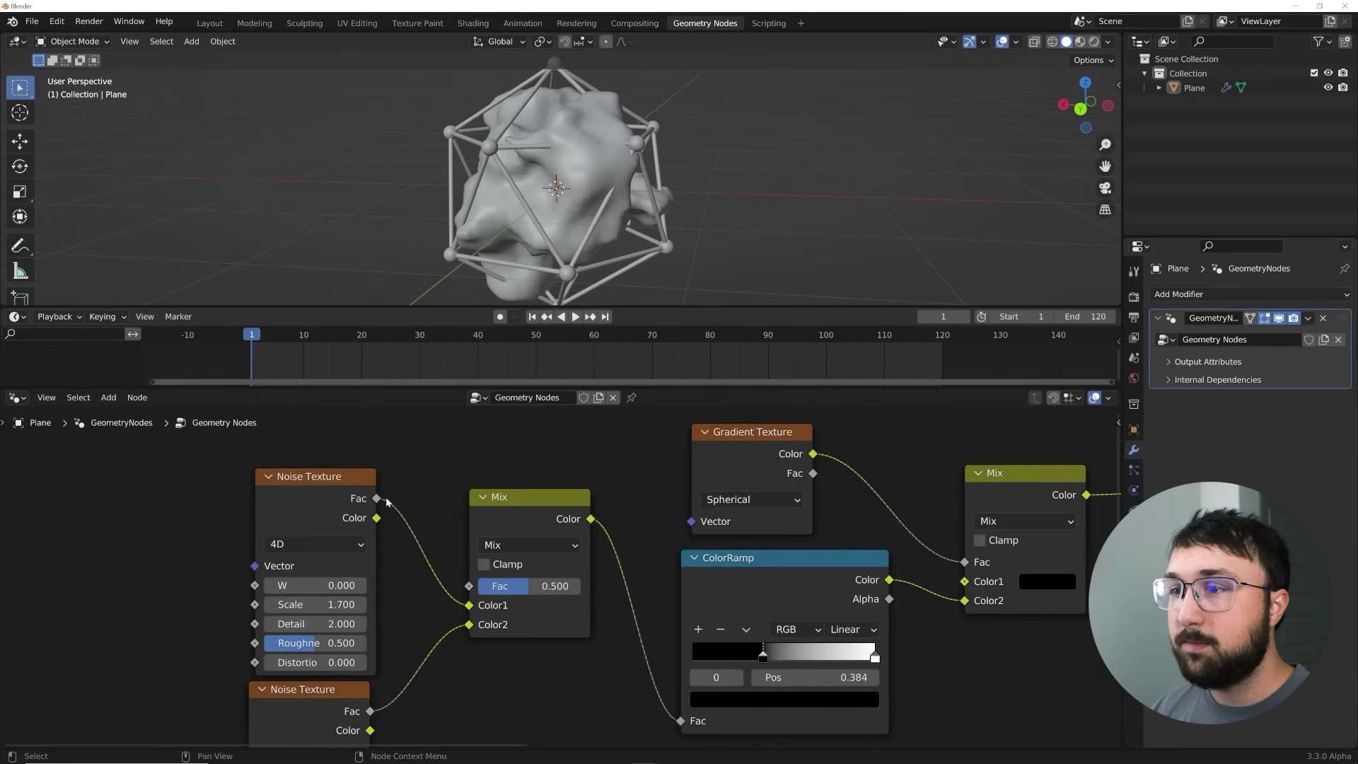
{"action": "left_click_drag", "start_coordinate": [377, 499], "coordinate": [389, 455]}
{"action": "key", "text": "Escape"}
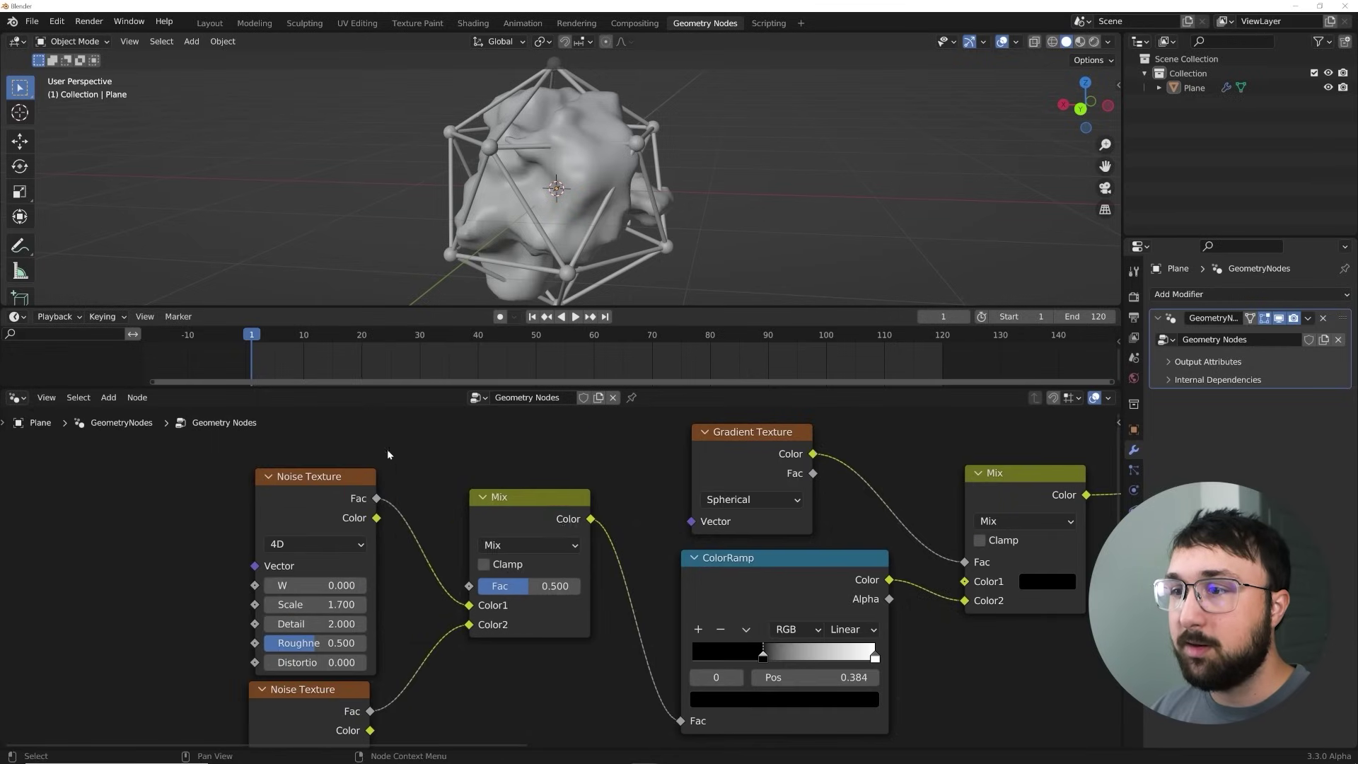
{"action": "middle_click_drag", "start_coordinate": [369, 572], "coordinate": [403, 484]}
{"action": "left_click_drag", "start_coordinate": [566, 500], "coordinate": [512, 501]}
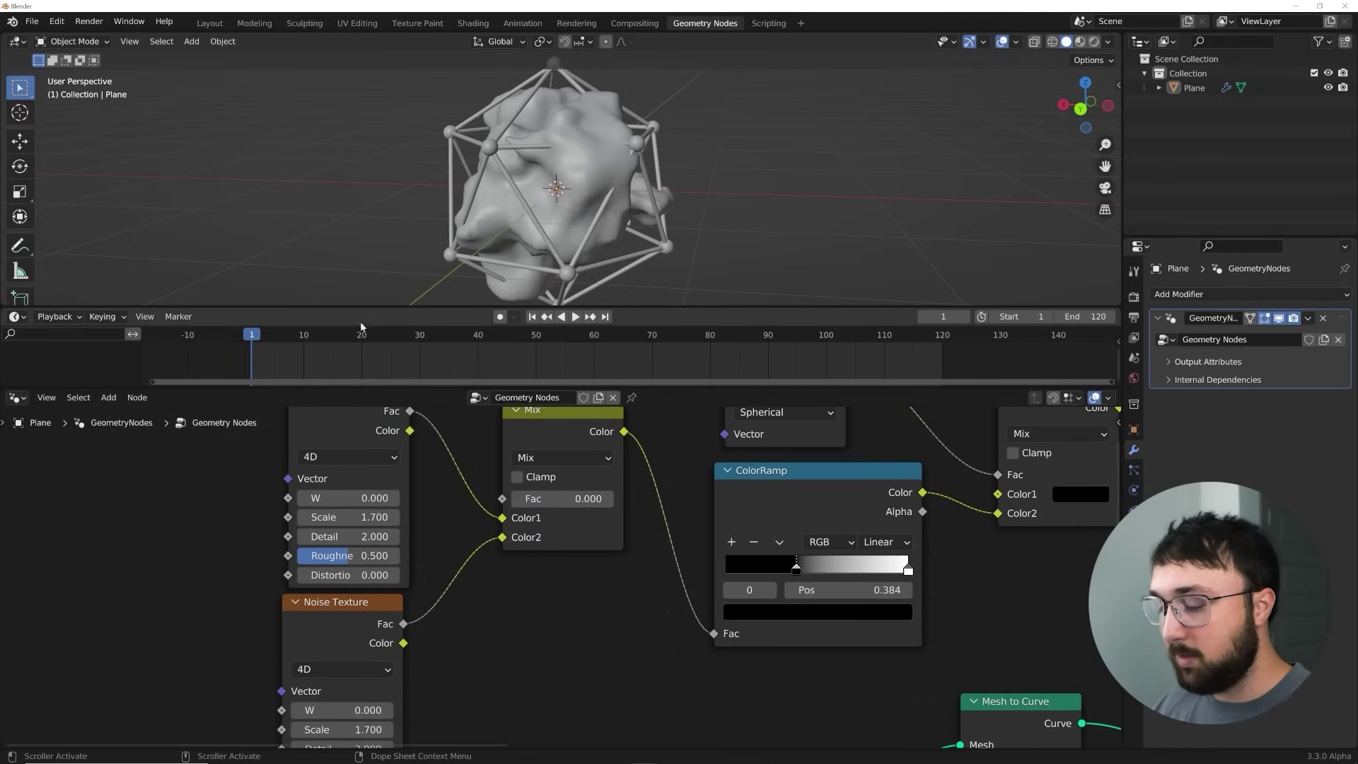
{"action": "key", "text": "Left"}
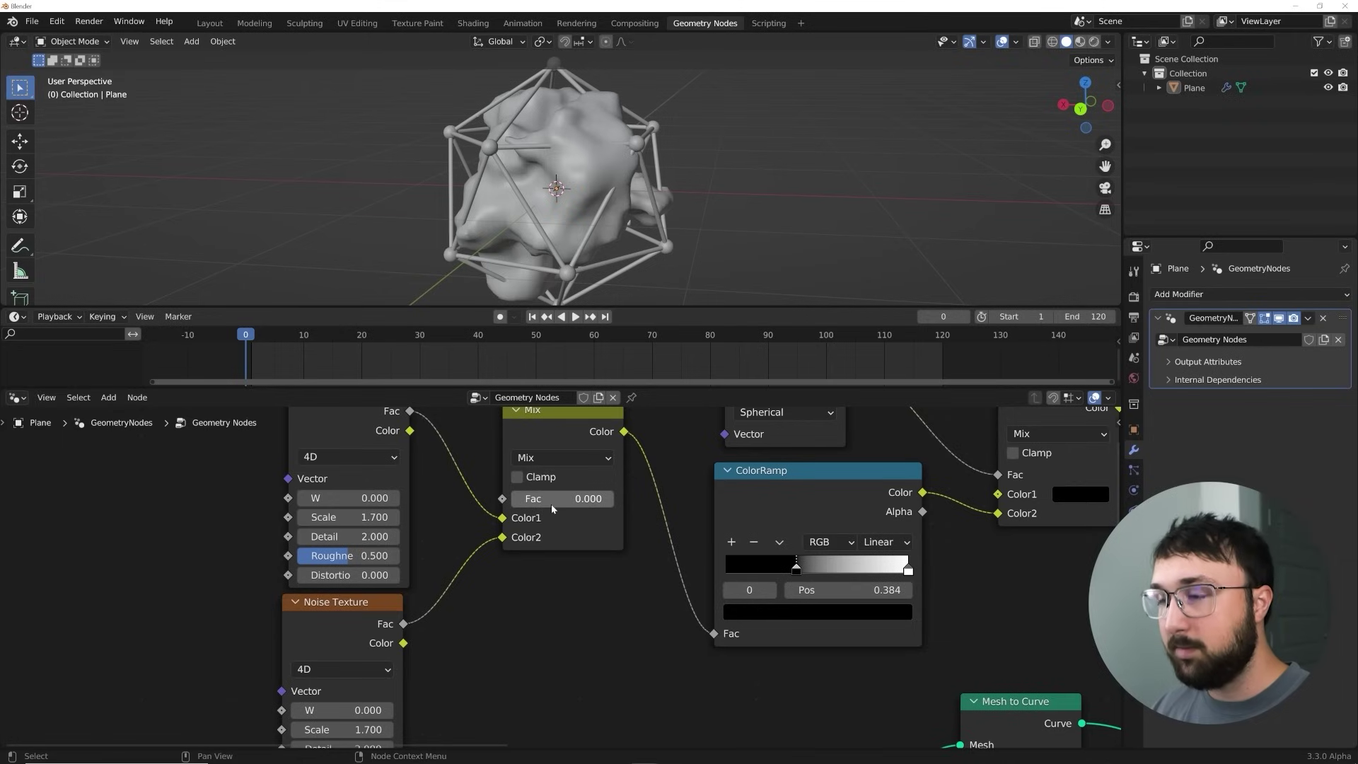
{"action": "key", "text": "i"}
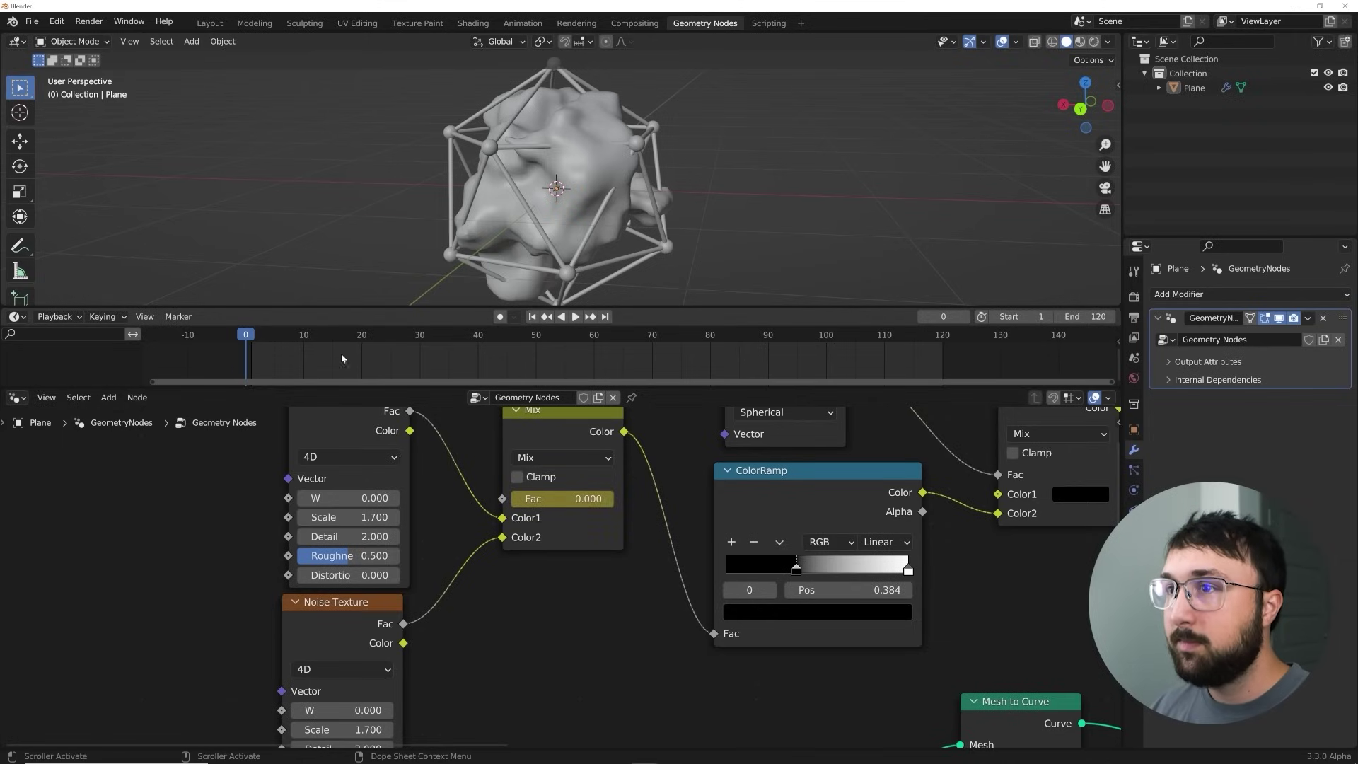
- Go to frame 120, set the noise Mix node's Fac to 1 and keyframe it
{"action": "left_click", "coordinate": [604, 317]}
{"action": "left_click_drag", "start_coordinate": [521, 501], "coordinate": [612, 501]}
{"action": "key", "text": "i"}
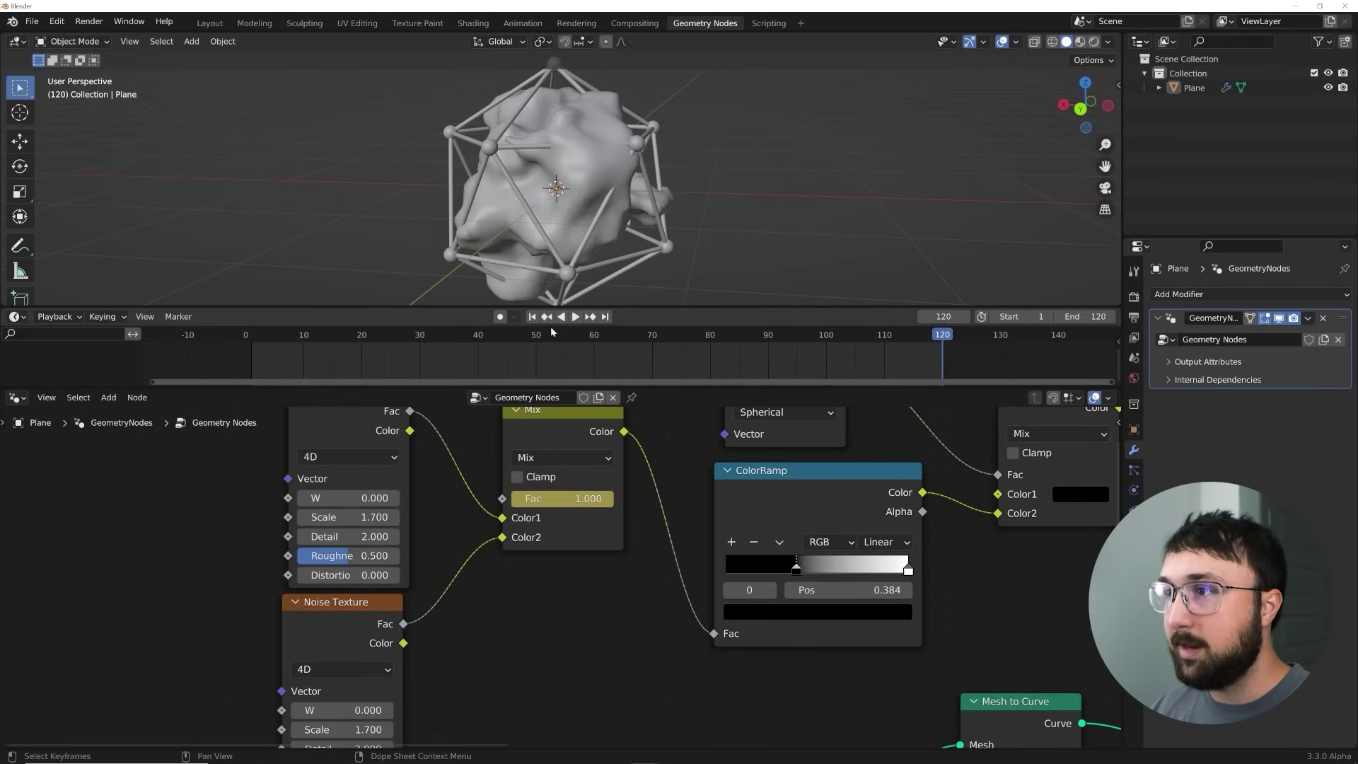
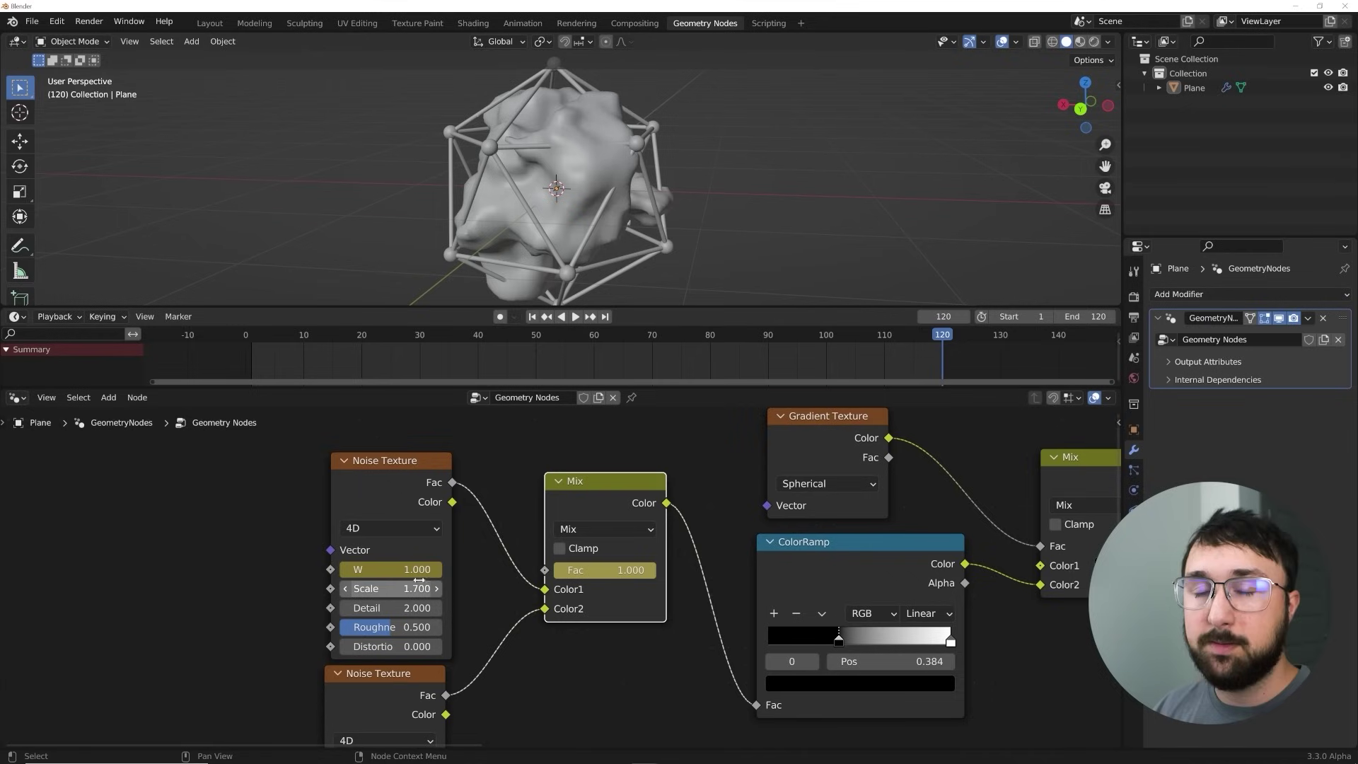
- Keyframe the lower Noise Texture's W value of 0 at frame 120
{"action": "middle_click_drag", "start_coordinate": [457, 545], "coordinate": [466, 518]}
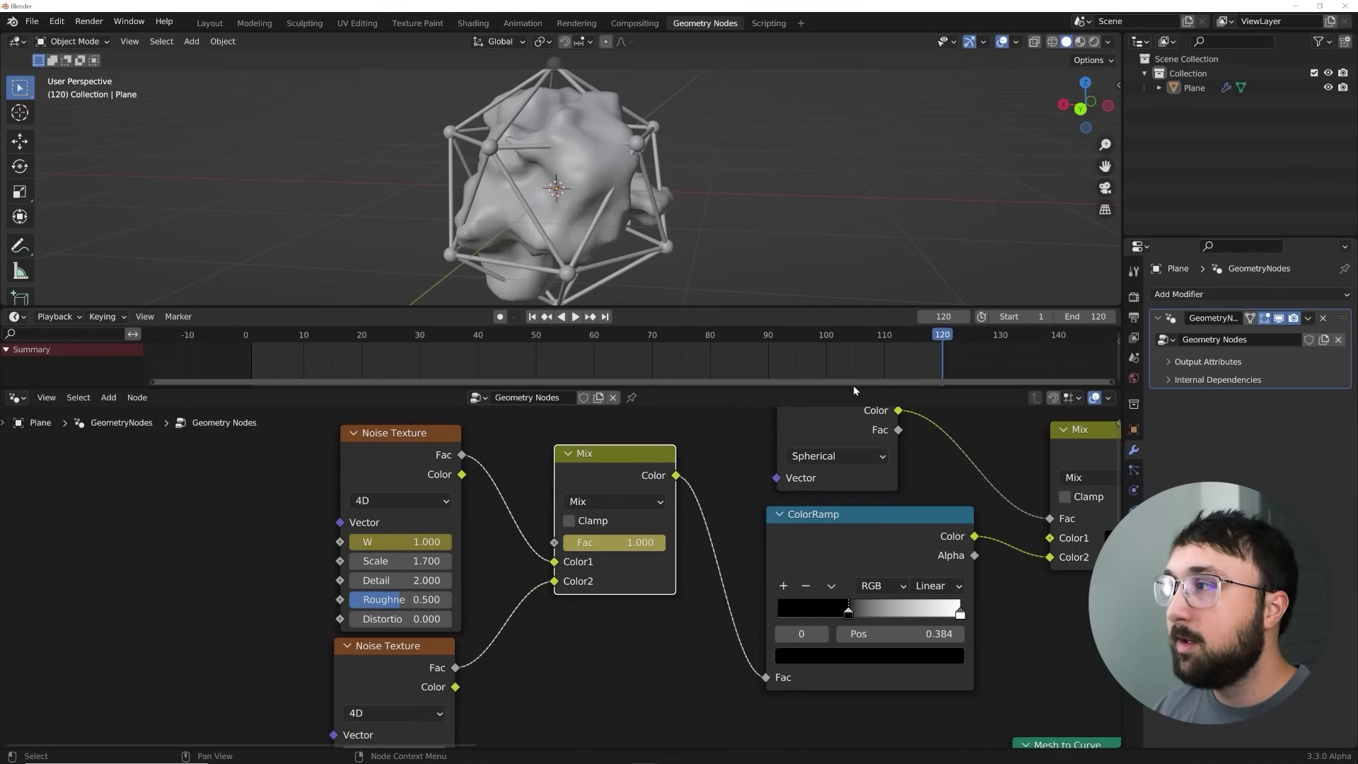
{"action": "middle_click_drag", "start_coordinate": [609, 636], "coordinate": [643, 498]}
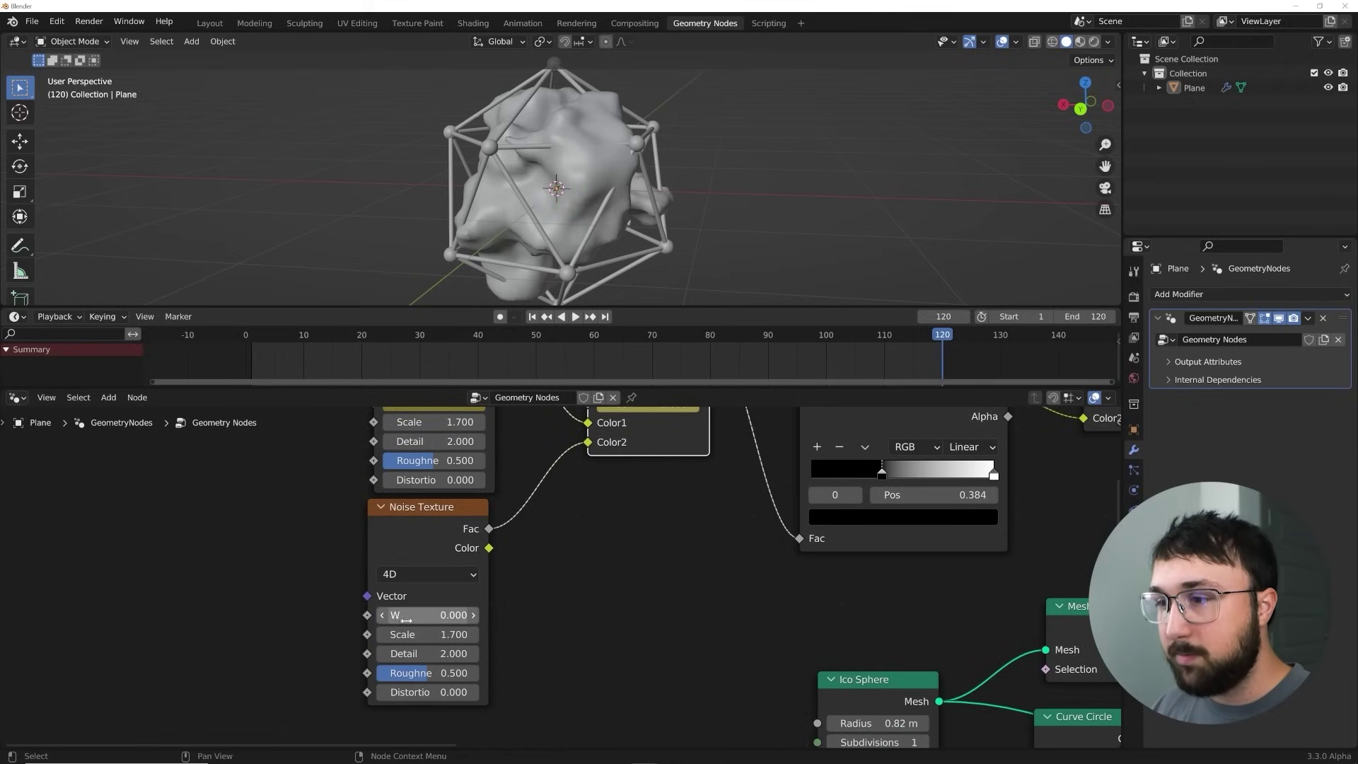
{"action": "key", "text": "i"}
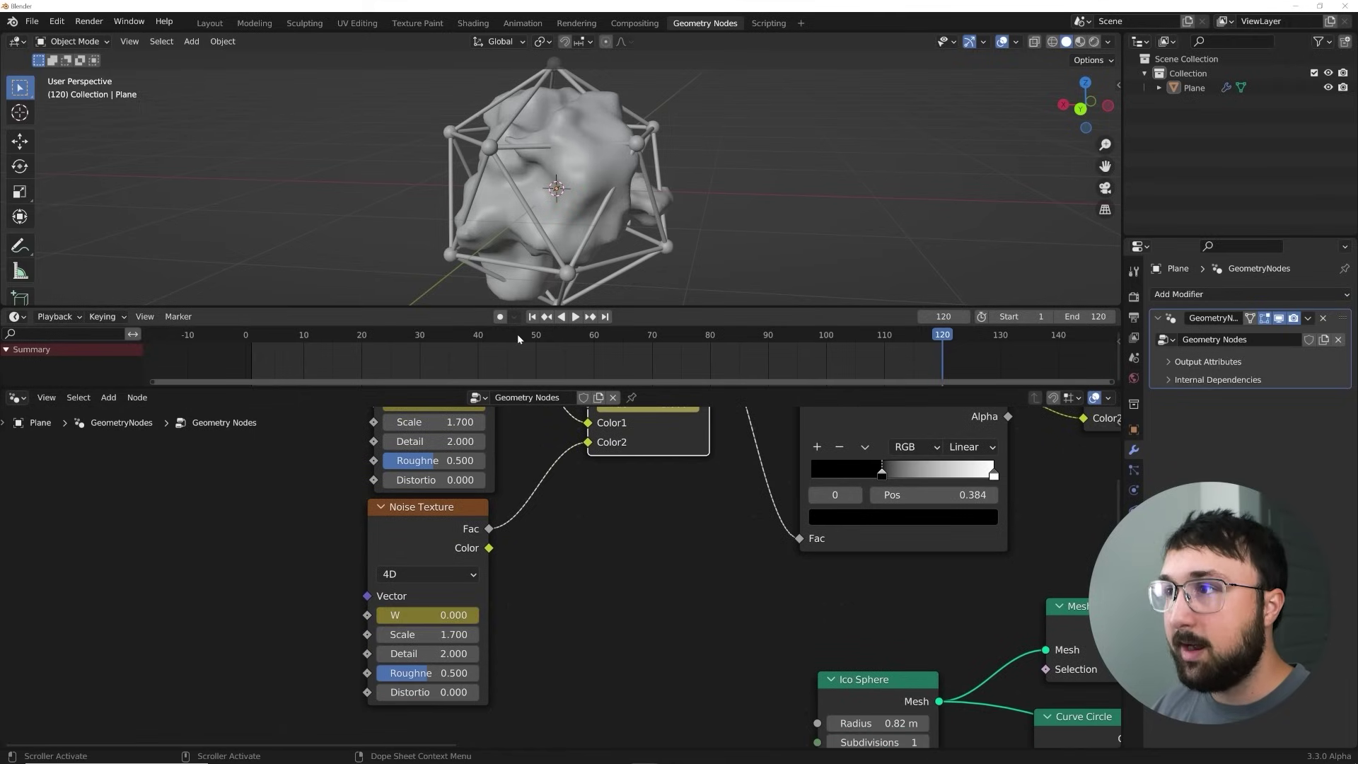
- Go to frame 0 and set the lower Noise Texture's W to -1
{"action": "left_click", "coordinate": [536, 317]}
{"action": "key", "text": "Left"}
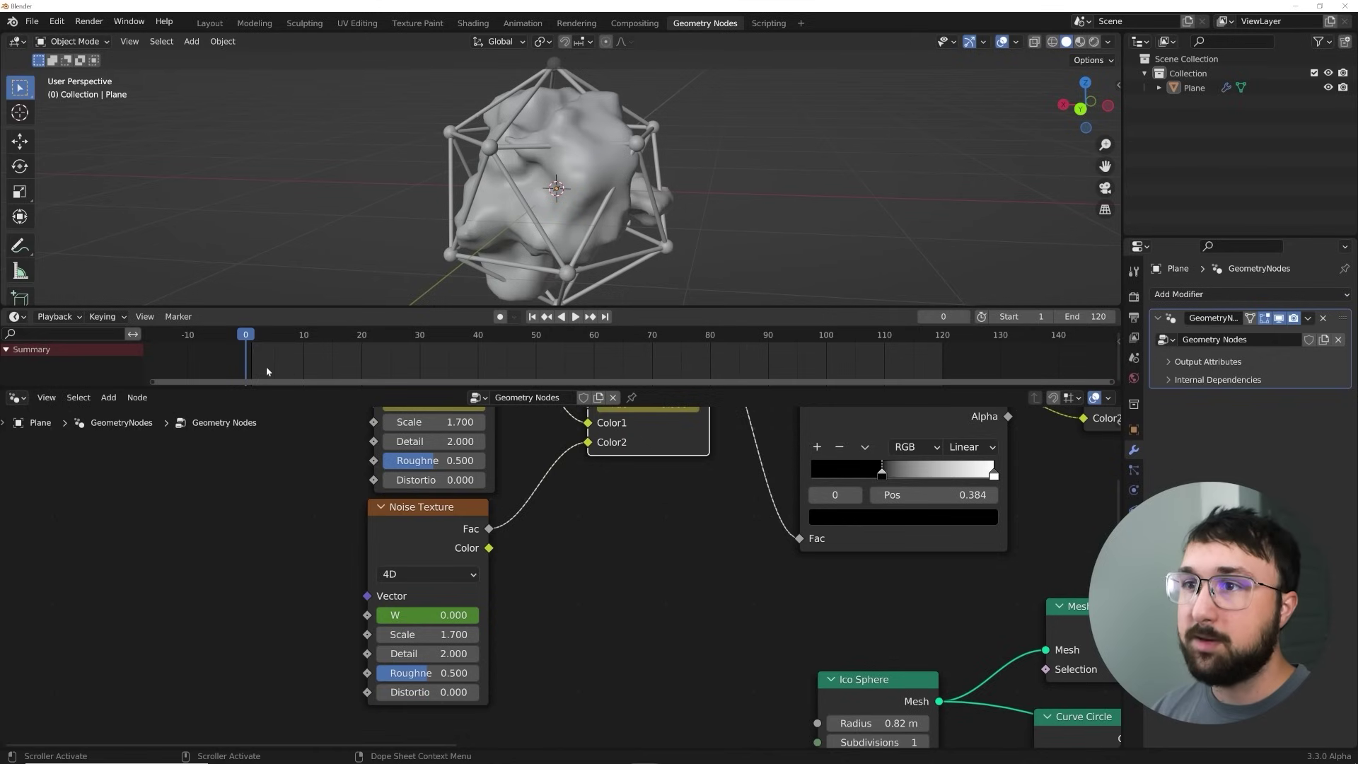
{"action": "middle_click_drag", "start_coordinate": [439, 602], "coordinate": [441, 642]}
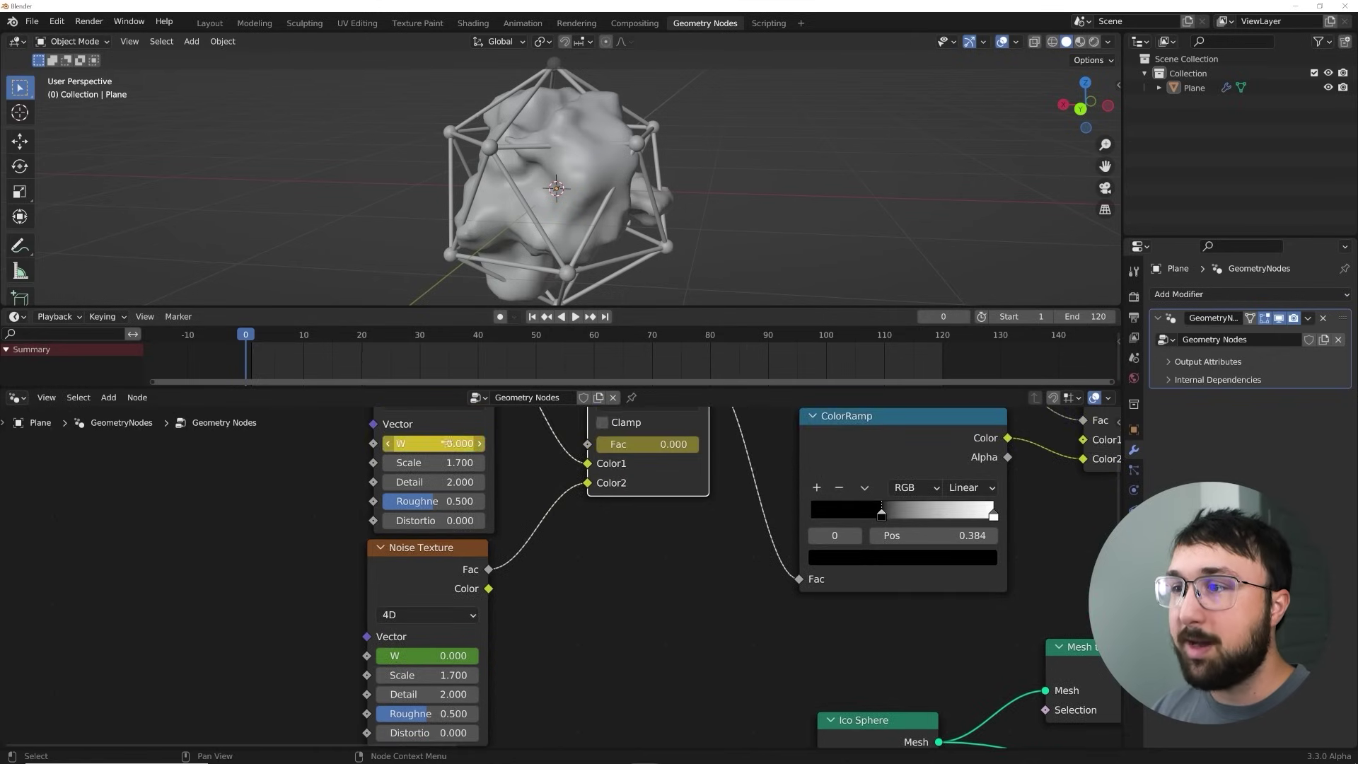
{"action": "scroll", "coordinate": [449, 436], "scroll_direction": "down", "scroll_amount": 2, "text": "shift"}
{"action": "left_click", "coordinate": [437, 616]}
{"action": "type", "text": "-1"}
{"action": "key", "text": "Return"}
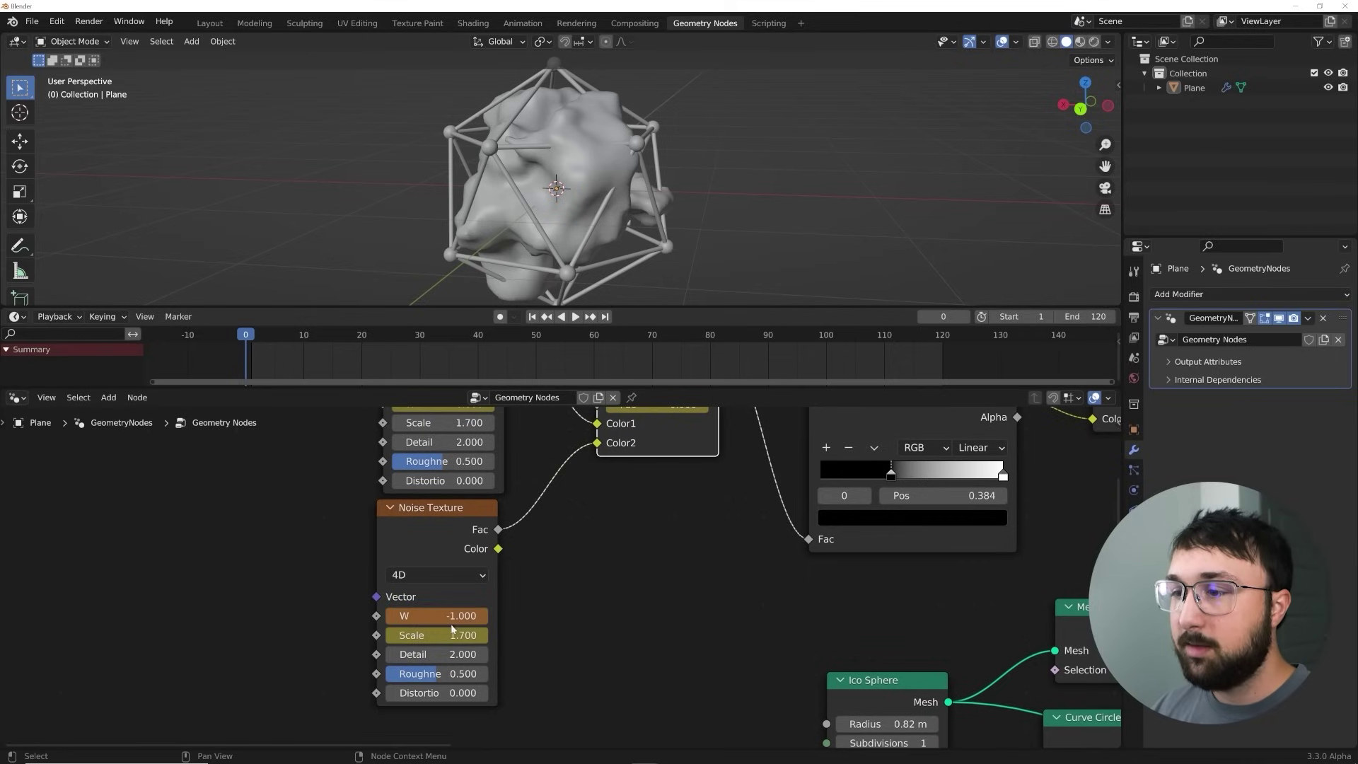
- Delete the stray Scale keyframe on the lower Noise Texture and keyframe its W at frame 0
{"action": "right_click", "coordinate": [453, 634]}
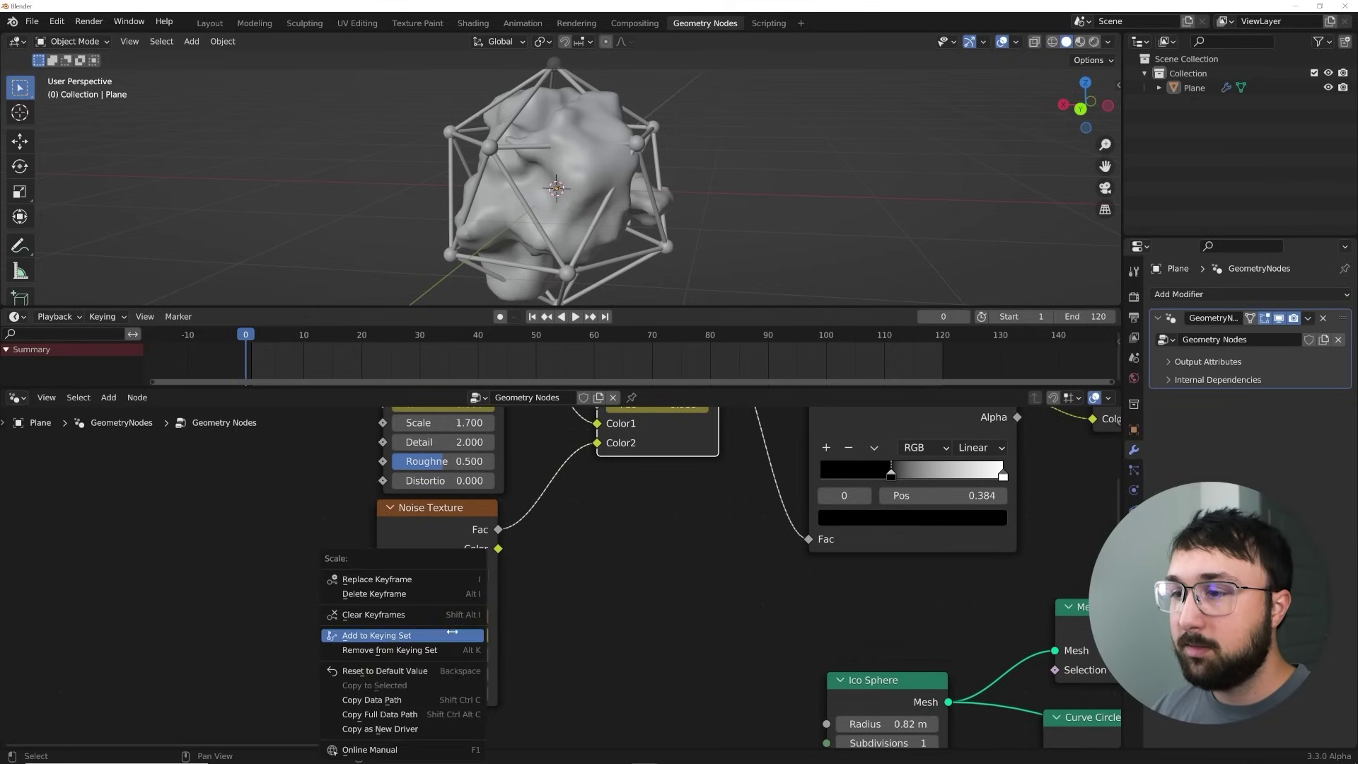
{"action": "left_click", "coordinate": [392, 593]}
{"action": "key", "text": "i"}
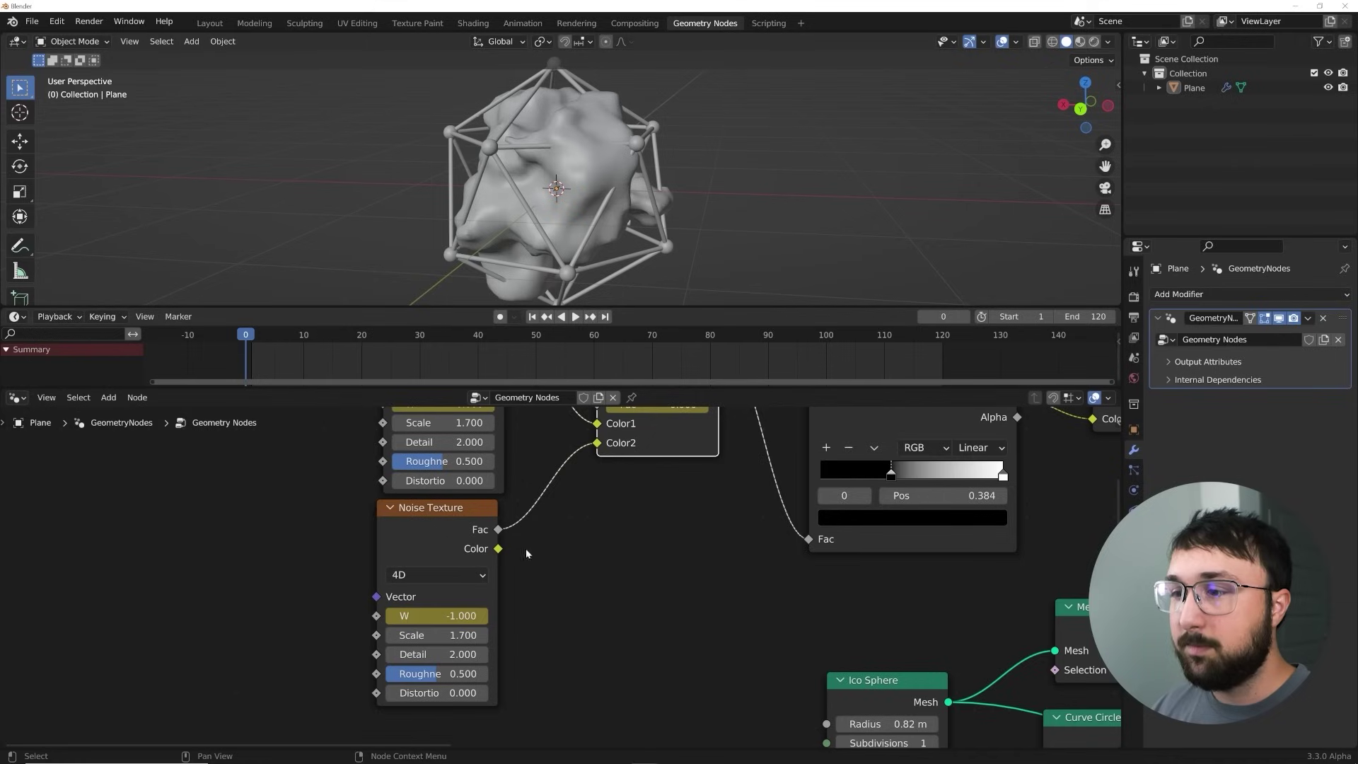
- Play the animation to check how the noise shape morphs, and stop the playback
{"action": "left_click", "coordinate": [574, 317]}
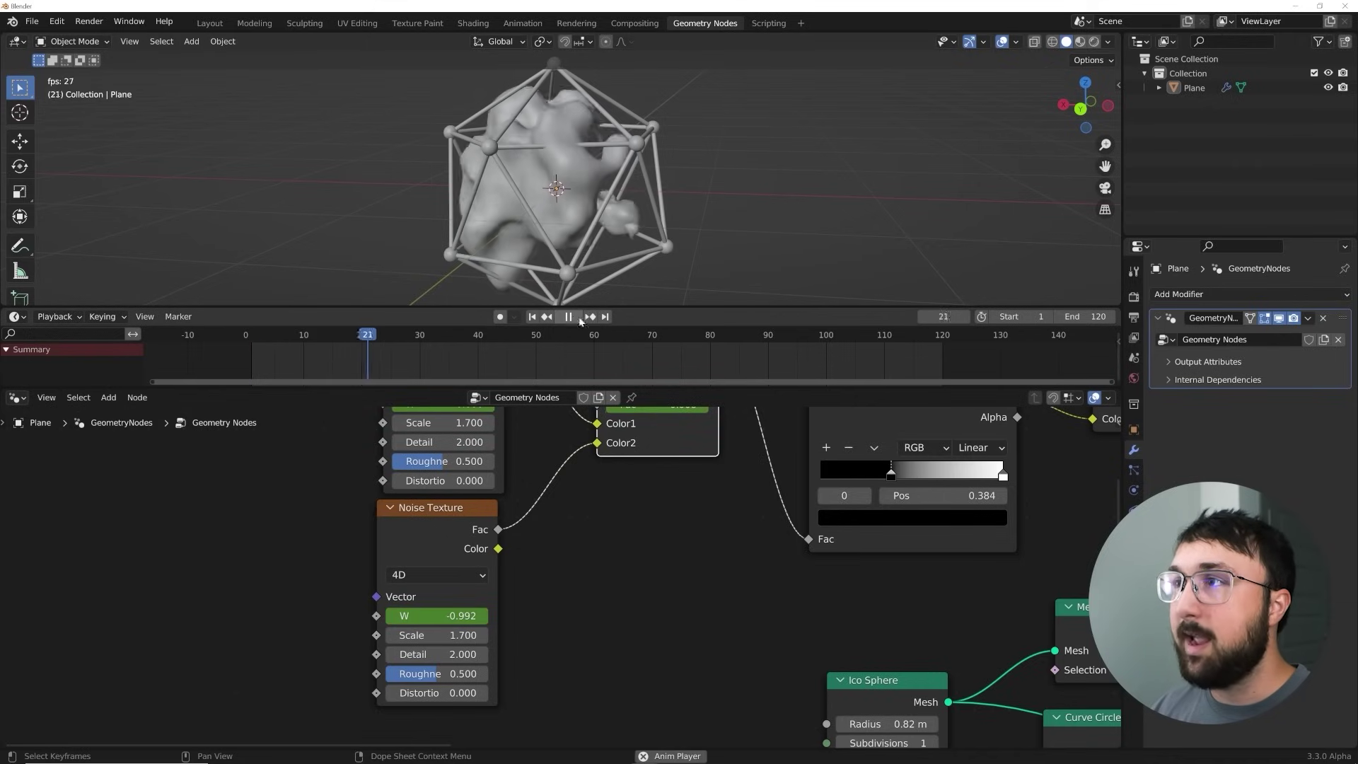
{"action": "key", "text": "shift+Left"}
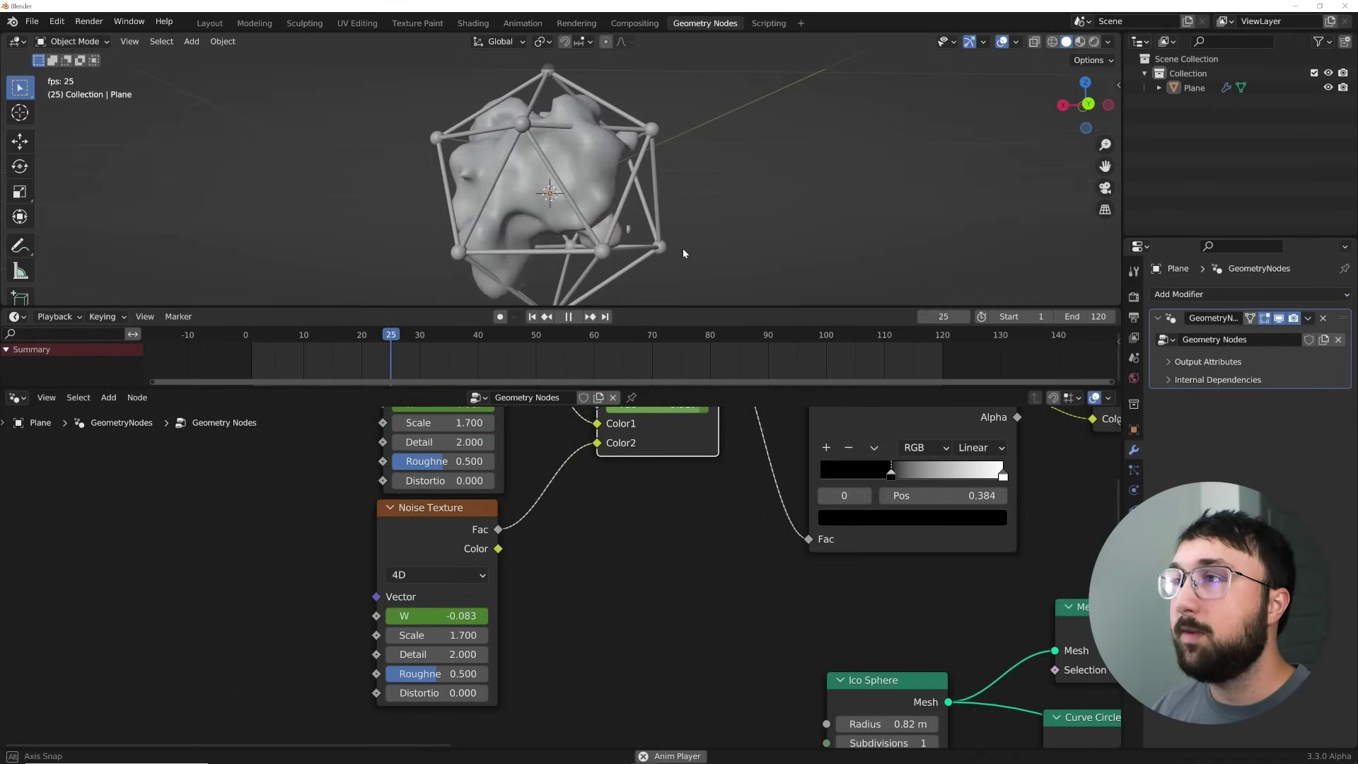
{"action": "key", "text": "space"}
- Check the W keyframes of both Noise Textures at frame 120 and at frame 0
{"action": "middle_click_drag", "start_coordinate": [524, 553], "coordinate": [522, 591]}
{"action": "left_click", "coordinate": [605, 316]}
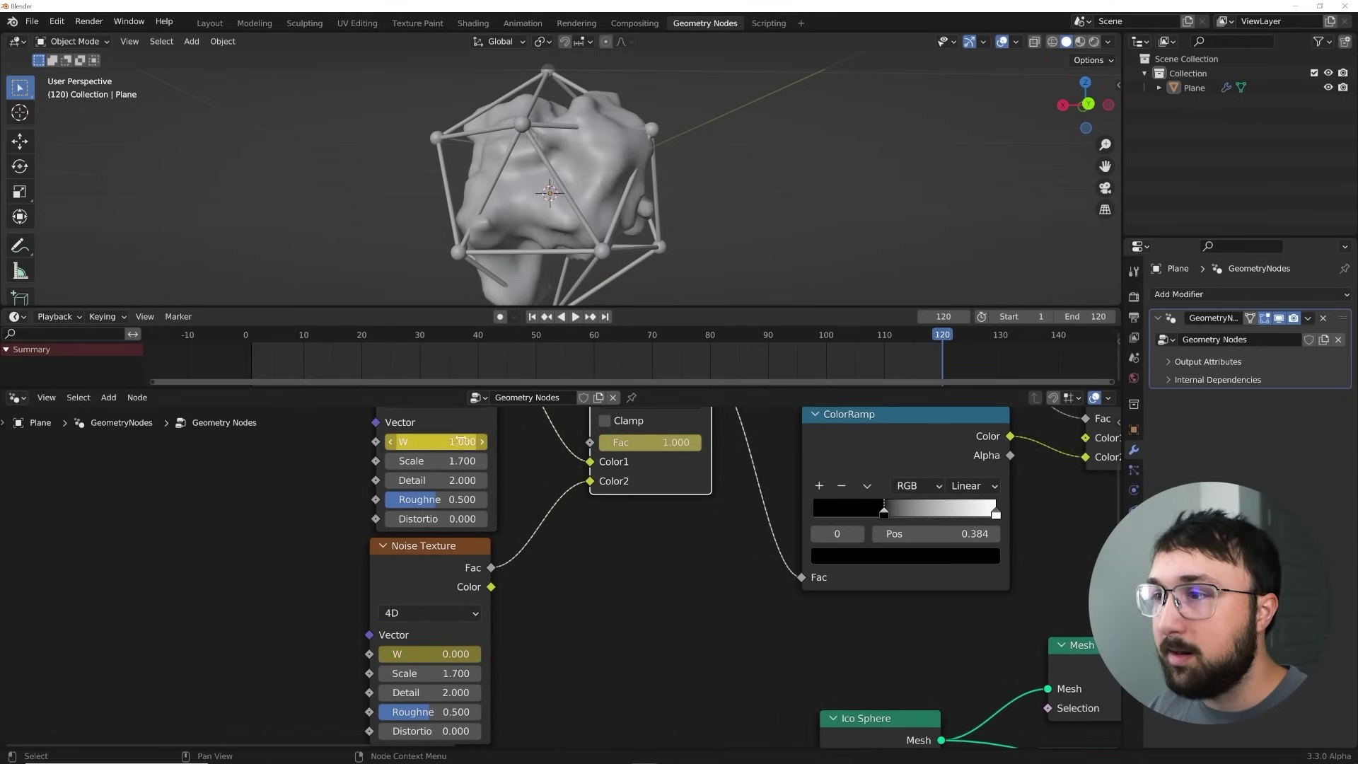
{"action": "left_click", "coordinate": [532, 316]}
{"action": "key", "text": "Left"}
{"action": "middle_click_drag", "start_coordinate": [424, 653], "coordinate": [437, 606]}
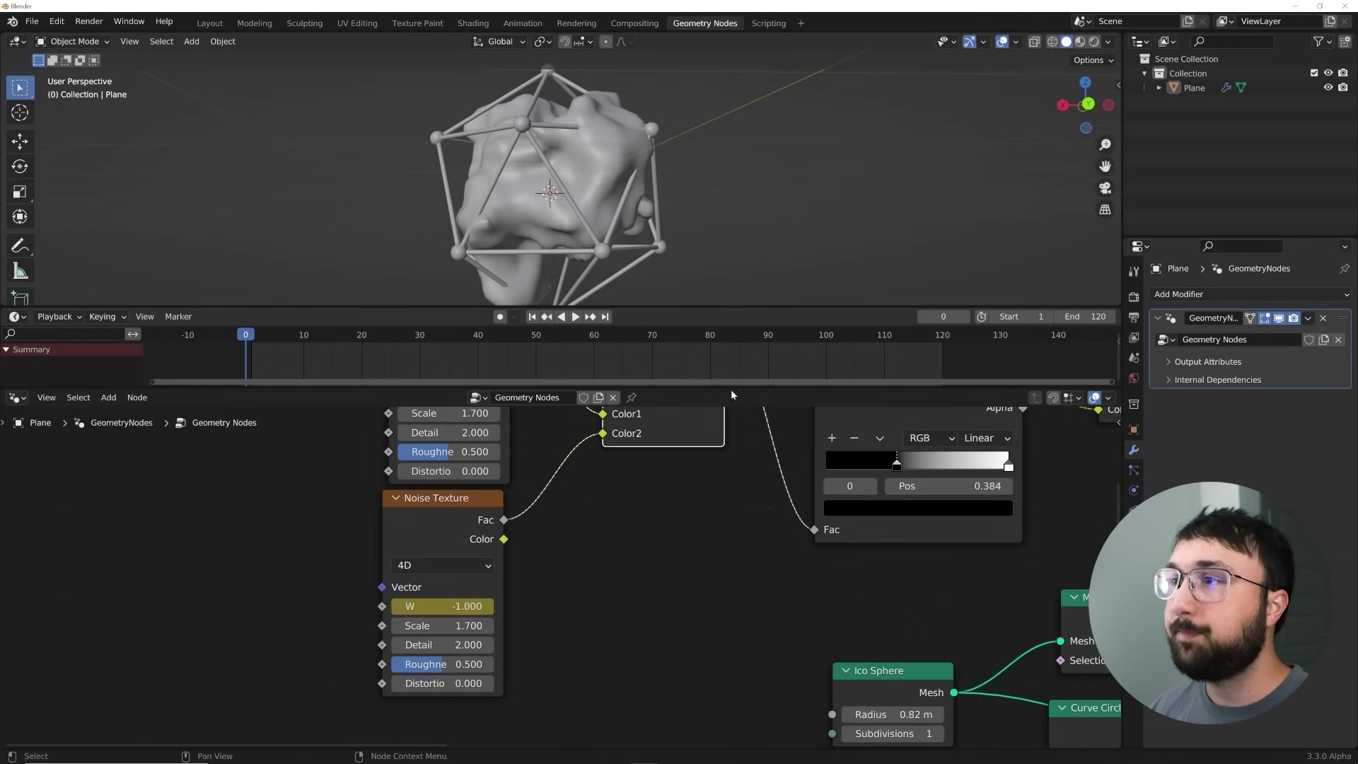
- Play the animation from frame 0, examine the morphing shape up close, and stop it
{"action": "key", "text": "space"}
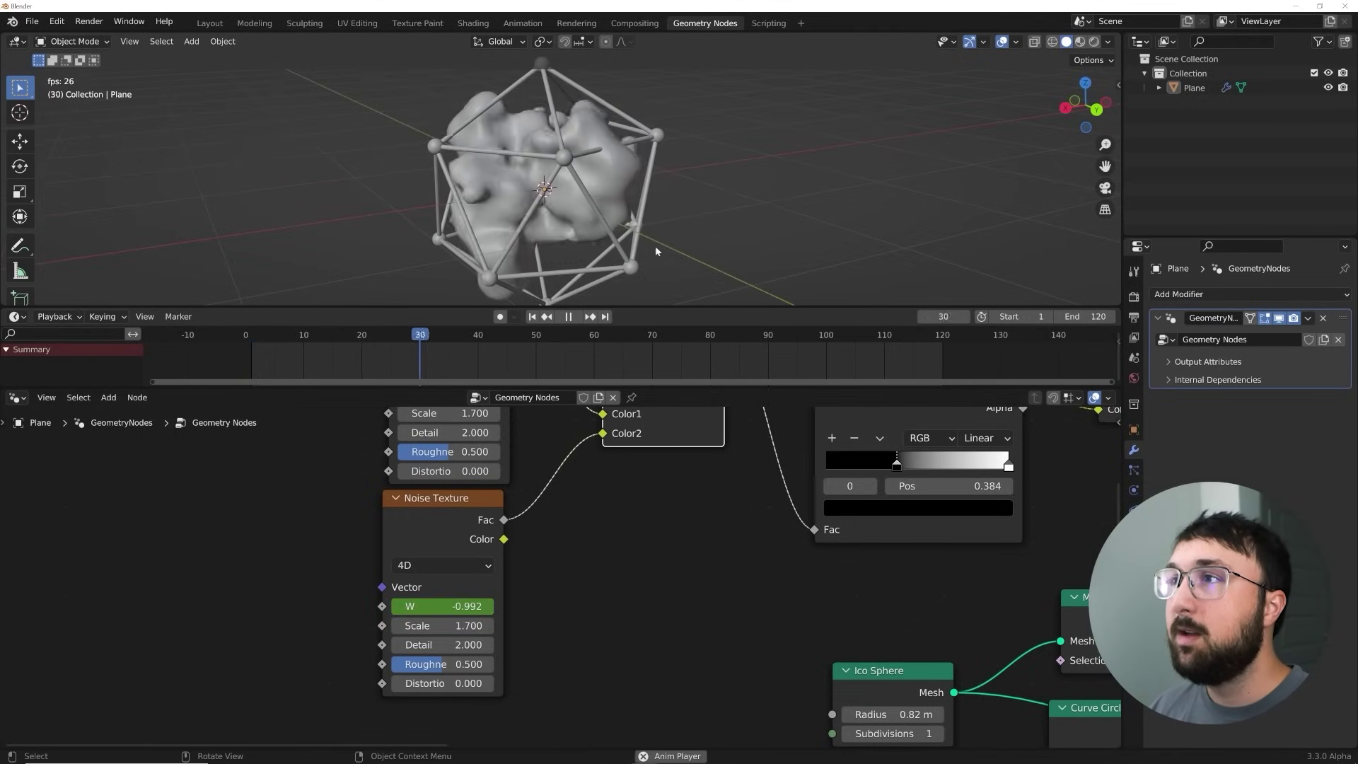
{"action": "scroll", "coordinate": [652, 243], "scroll_direction": "up", "scroll_amount": 2}
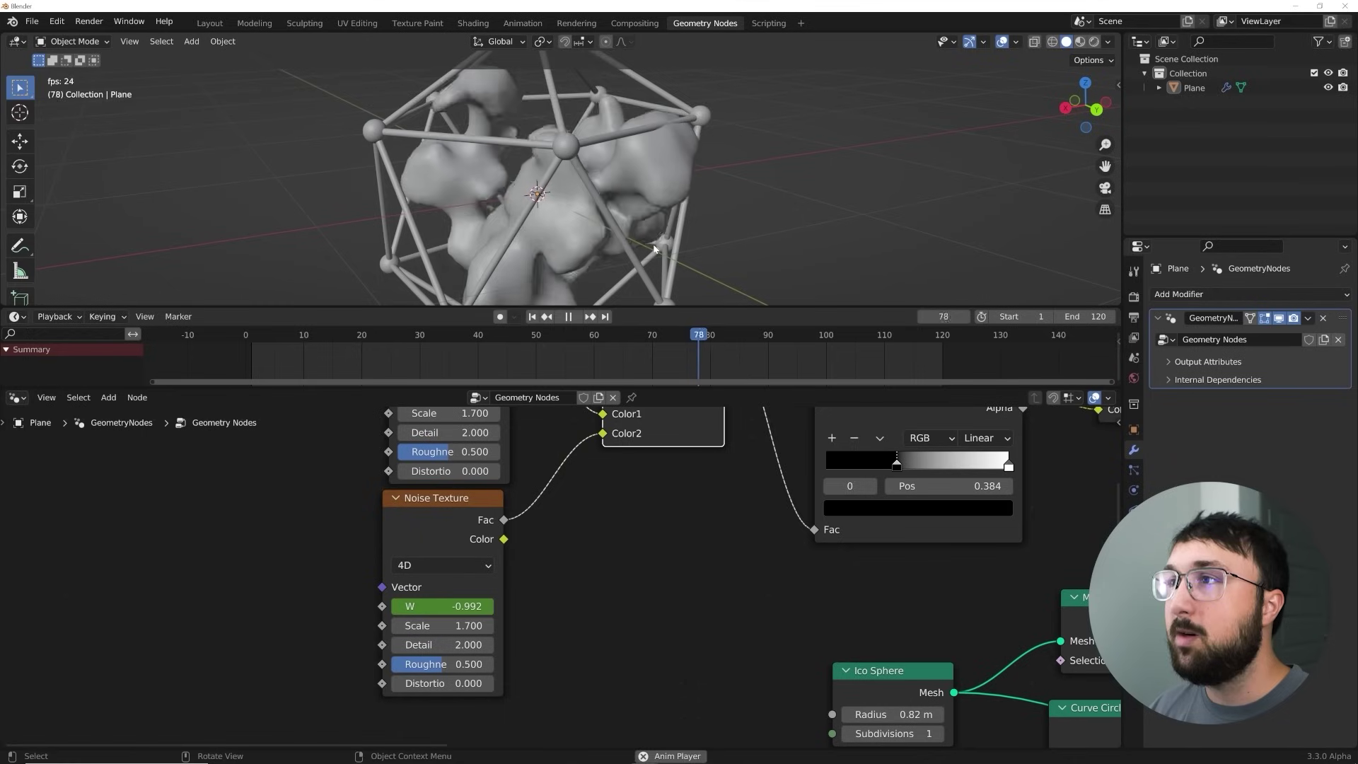
{"action": "key", "text": "space"}
- Try a resolution of 100 on all three axes of the Volume Cube and undo it
{"action": "scroll", "coordinate": [652, 243], "scroll_direction": "up", "scroll_amount": 2}
{"action": "middle_click_drag", "start_coordinate": [779, 452], "coordinate": [486, 578]}
{"action": "scroll", "coordinate": [486, 578], "scroll_direction": "down", "scroll_amount": 4}
{"action": "middle_click_drag", "start_coordinate": [861, 594], "coordinate": [591, 590]}
{"action": "scroll", "coordinate": [615, 530], "scroll_direction": "up", "scroll_amount": 6}
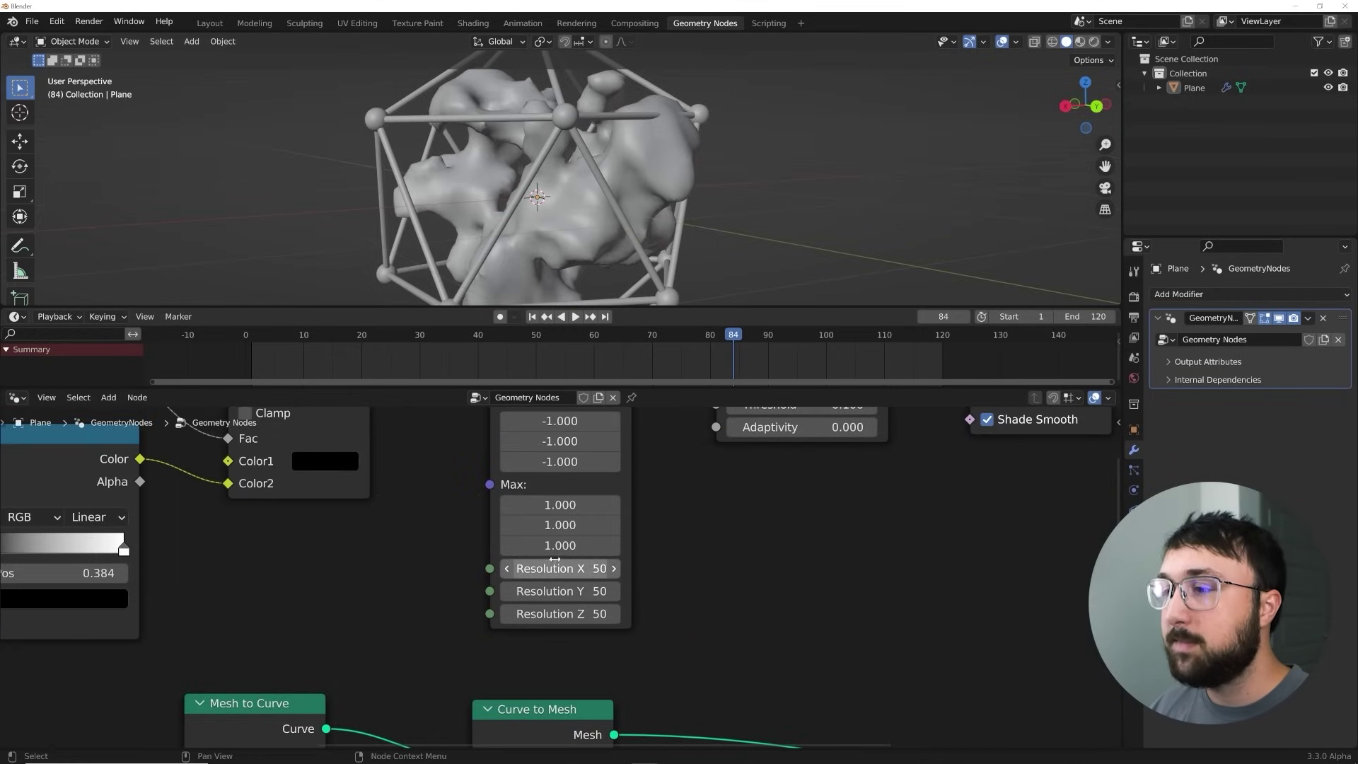
{"action": "left_click_drag", "start_coordinate": [554, 561], "coordinate": [559, 613]}
{"action": "type", "text": "100"}
{"action": "key", "text": "Return"}
{"action": "middle_click_drag", "start_coordinate": [672, 184], "coordinate": [896, 235]}
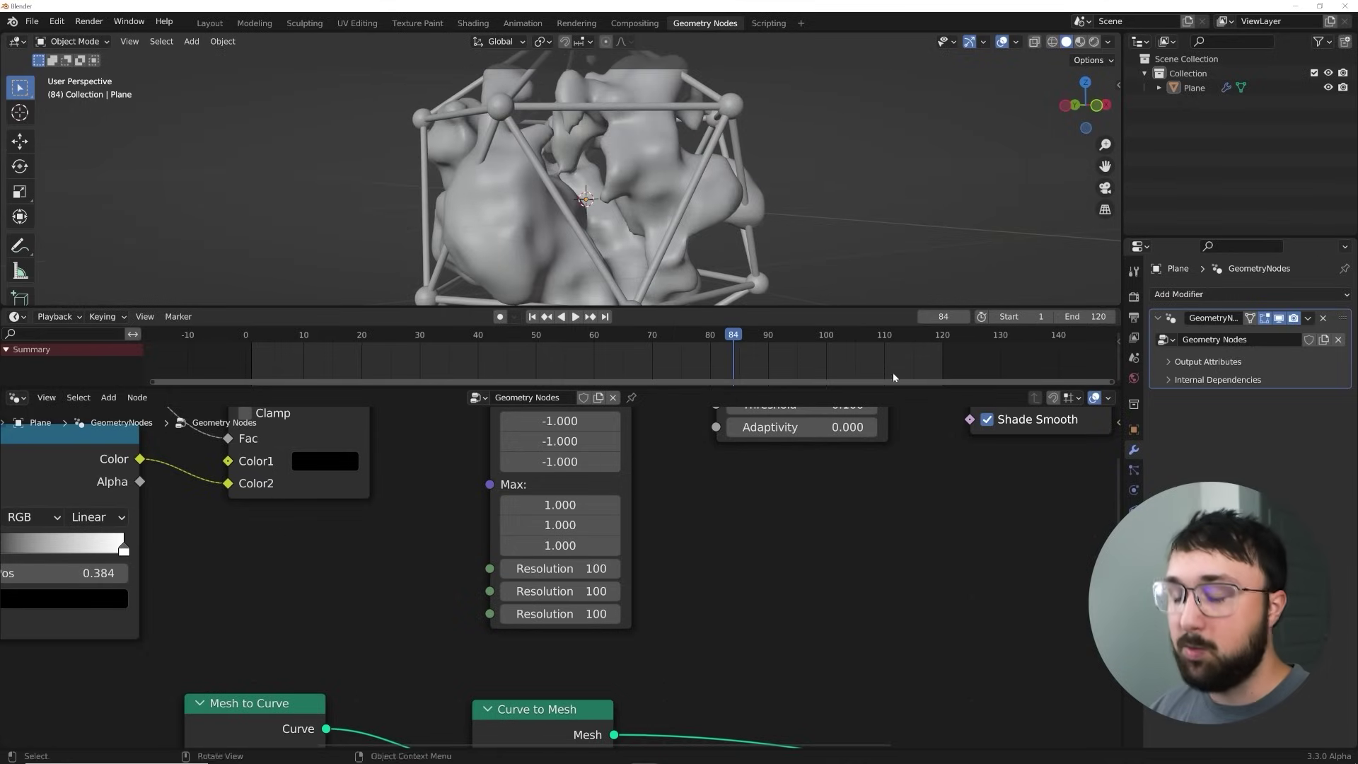
{"action": "key", "text": "ctrl+z"}
- Play the animation from the first frame to review the loop
{"action": "key", "text": "shift+Left"}
{"action": "key", "text": "space"}
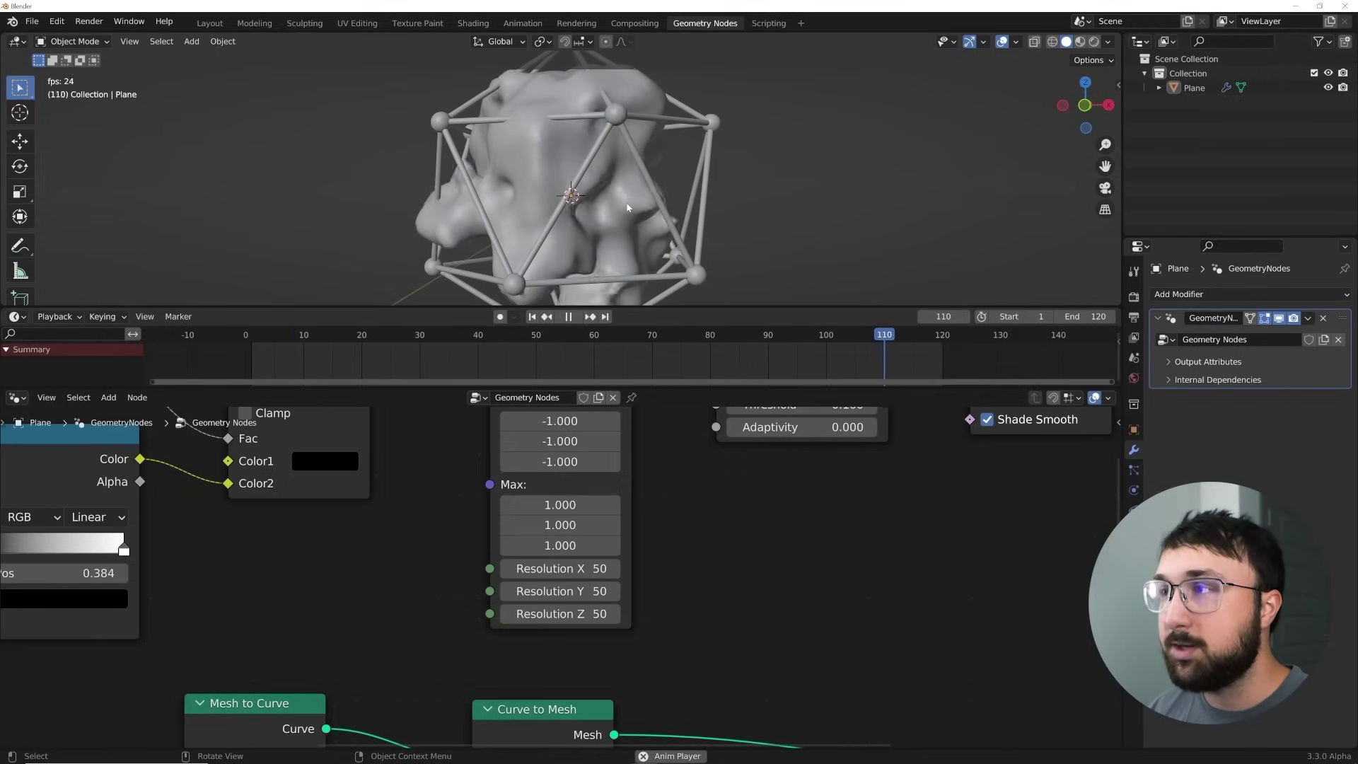
- Stop playback, add a camera in the Layout workspace, and align it to the front view of the cage
{"action": "key", "text": "space"}
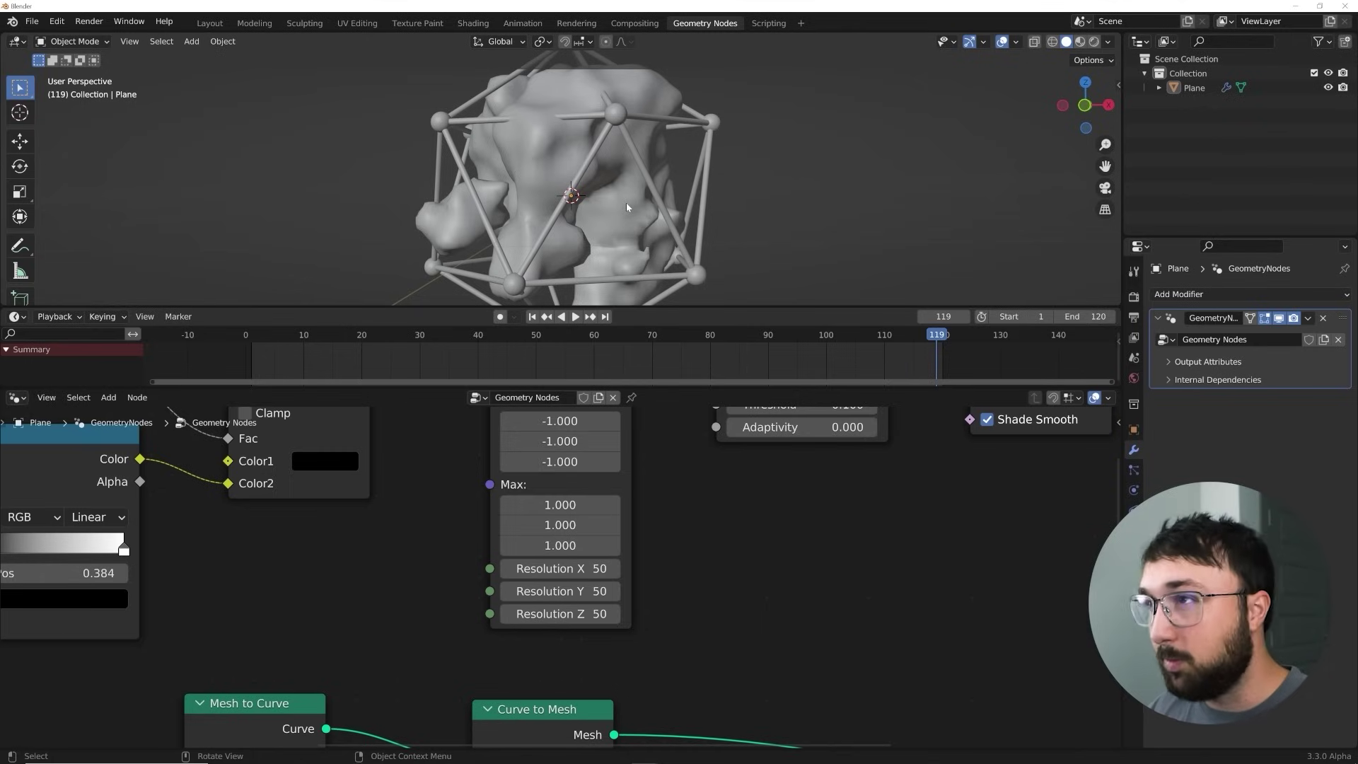
{"action": "left_click", "coordinate": [209, 23]}
{"action": "middle_click_drag", "start_coordinate": [428, 198], "coordinate": [593, 397]}
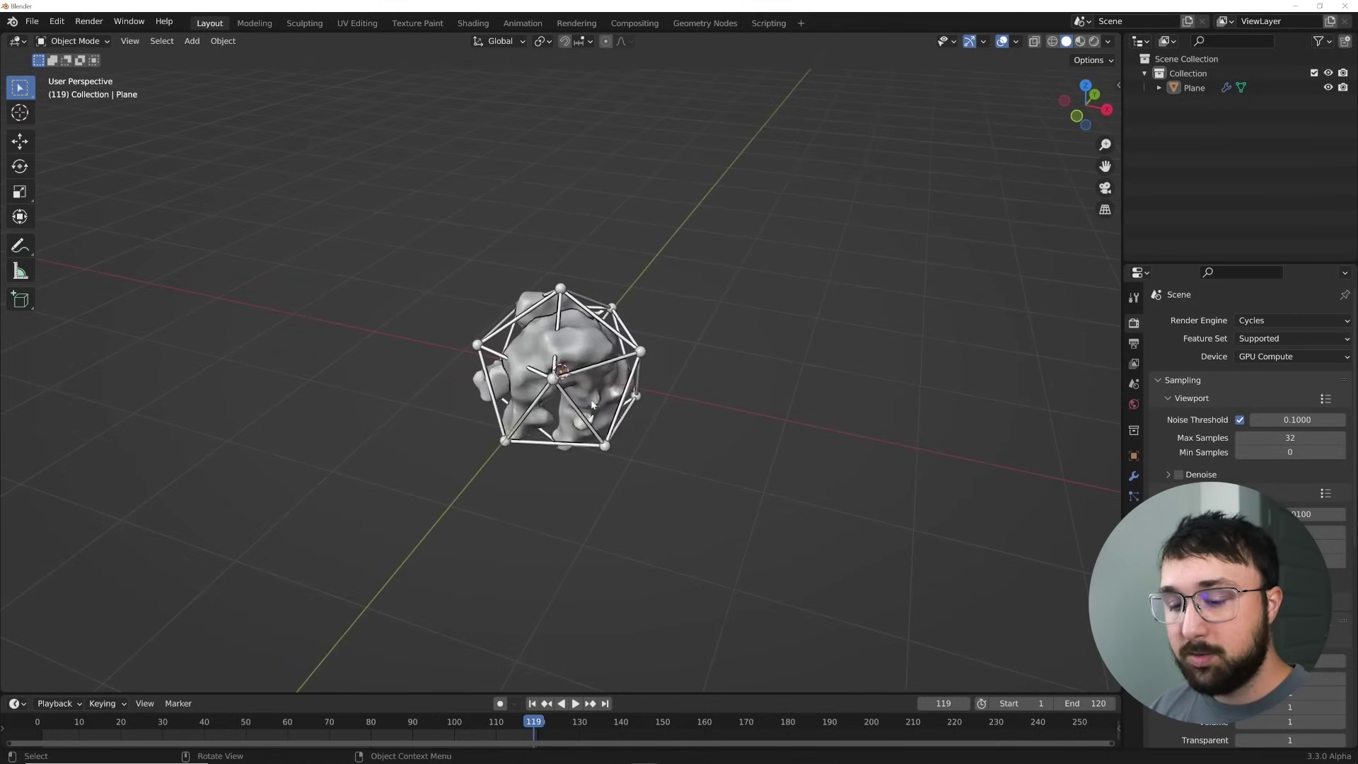
{"action": "key", "text": "grave"}
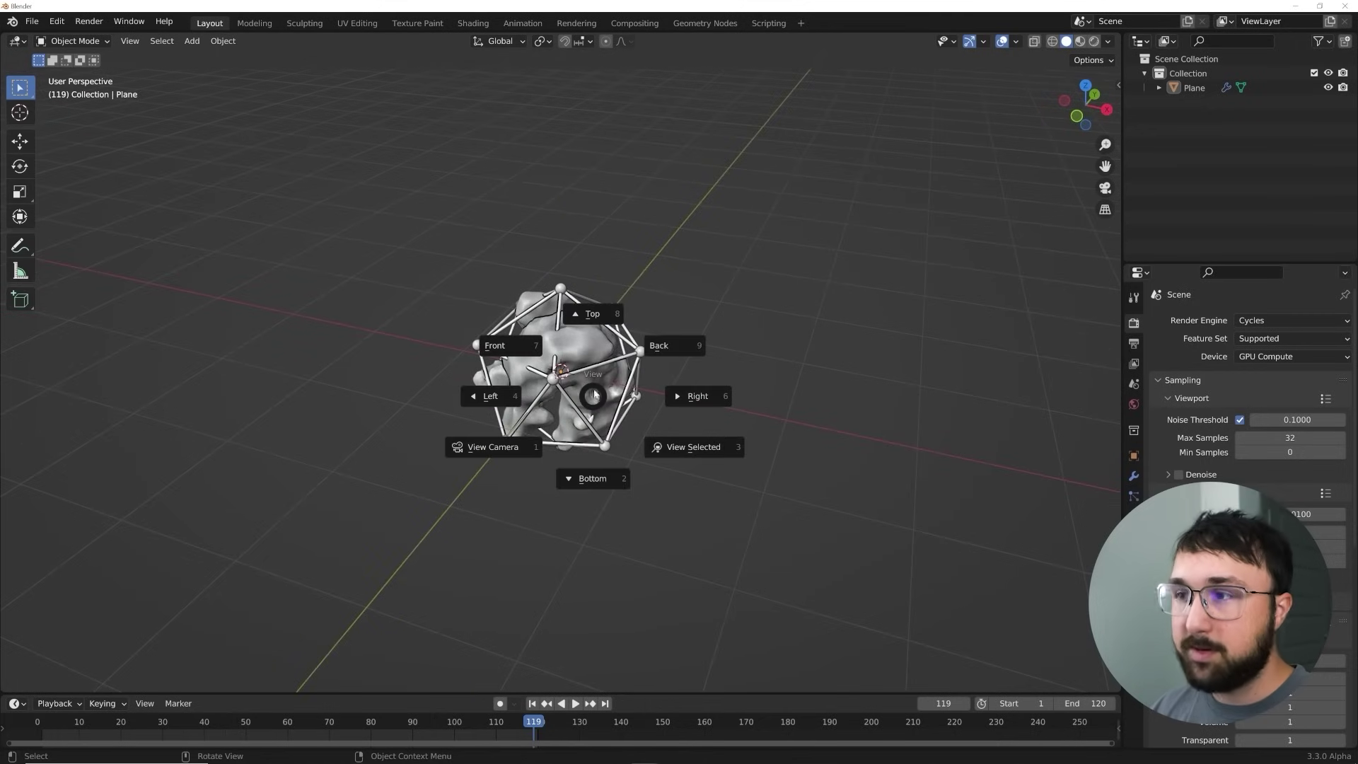
{"action": "left_click", "coordinate": [511, 345]}
{"action": "scroll", "coordinate": [647, 363], "scroll_direction": "up", "scroll_amount": 5}
{"action": "key", "text": "shift+a"}
{"action": "mouse_move", "coordinate": [648, 365]}
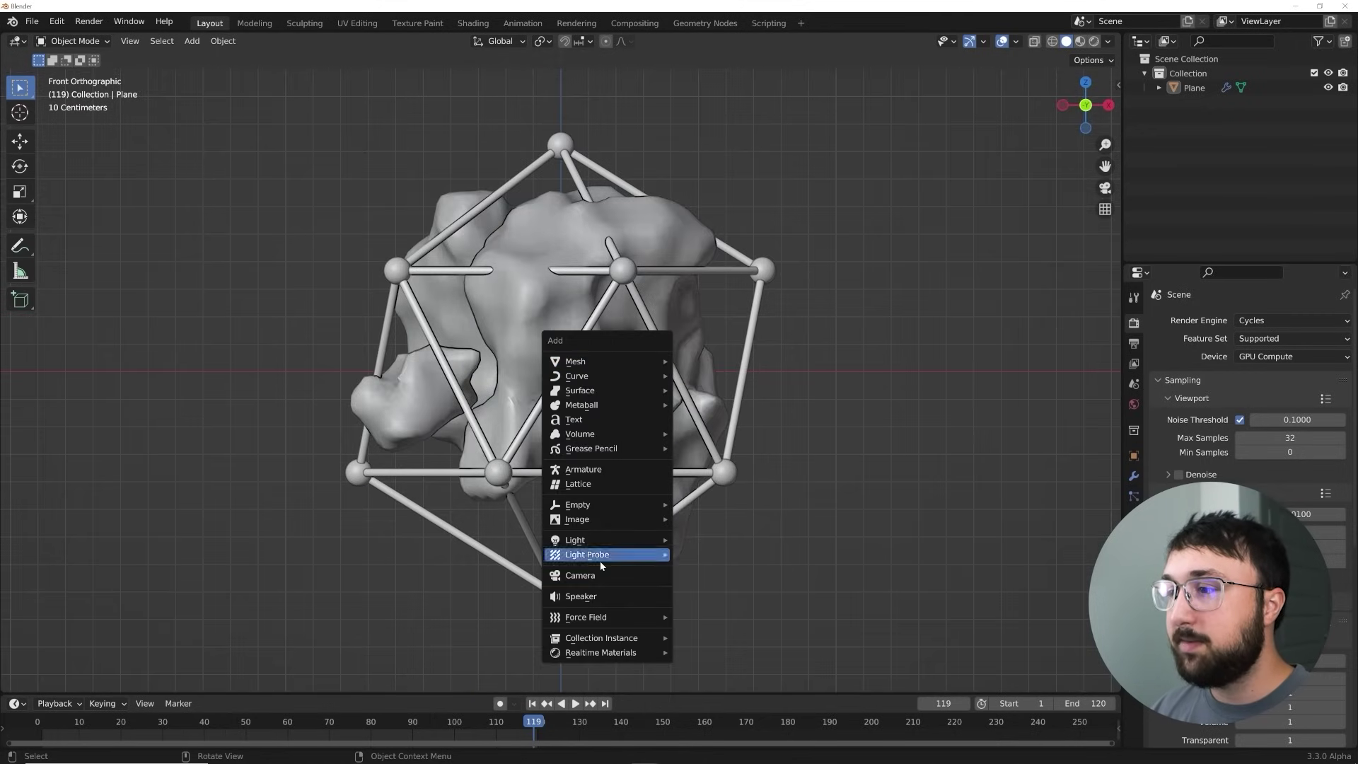
{"action": "left_click", "coordinate": [601, 575]}
{"action": "scroll", "coordinate": [632, 385], "scroll_direction": "down", "scroll_amount": 3}
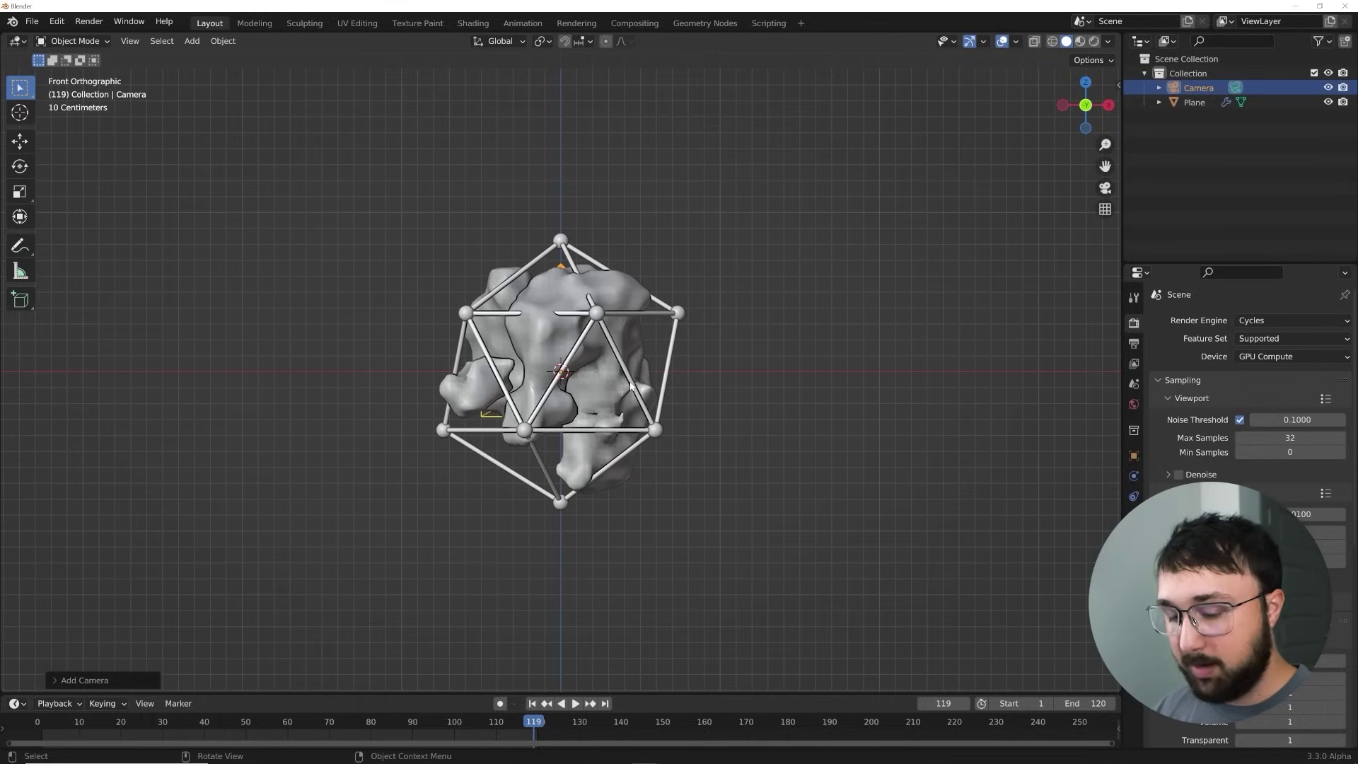
{"action": "key", "text": "ctrl+alt+KP_0"}
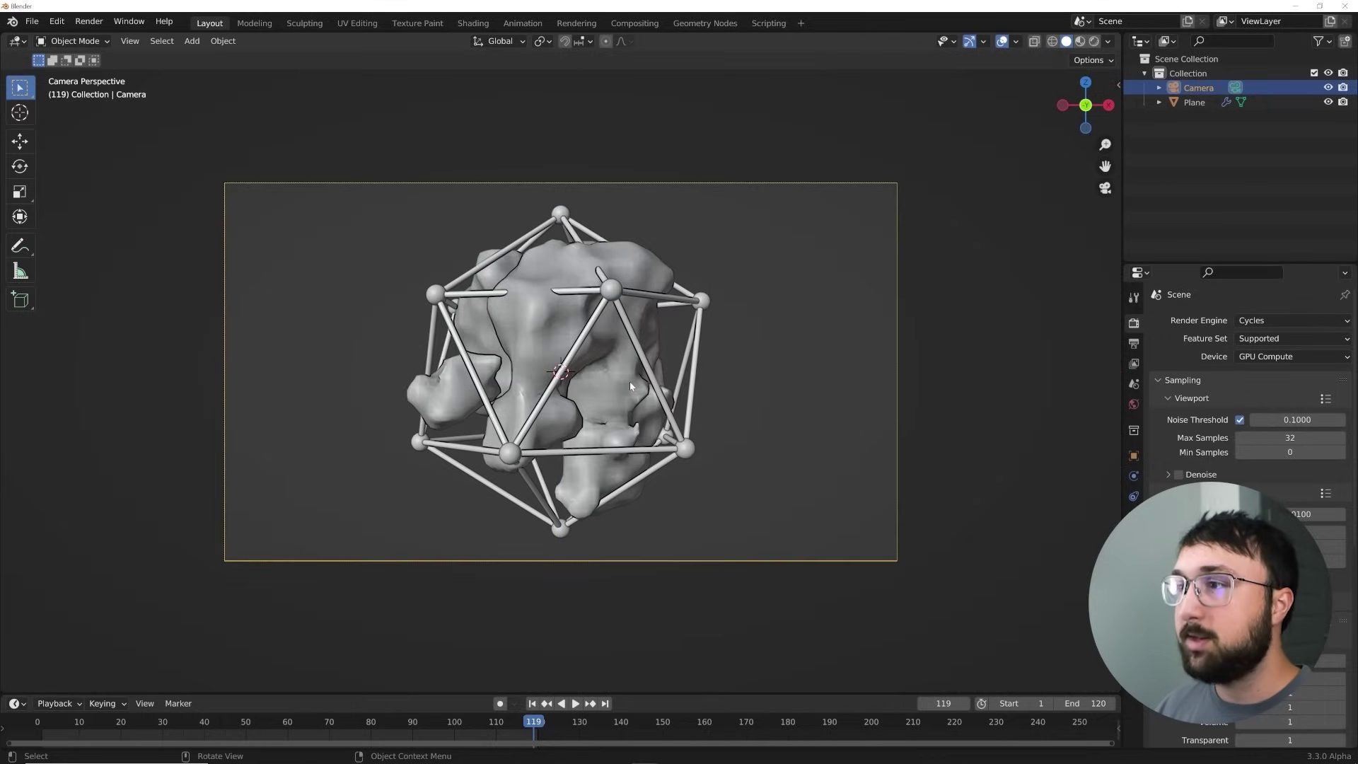
- Move the camera along its local Z axis so the whole cage fits centred in the frame with some margin
{"action": "key", "text": "g"}
{"action": "key", "text": "z"}
{"action": "key", "text": "z"}
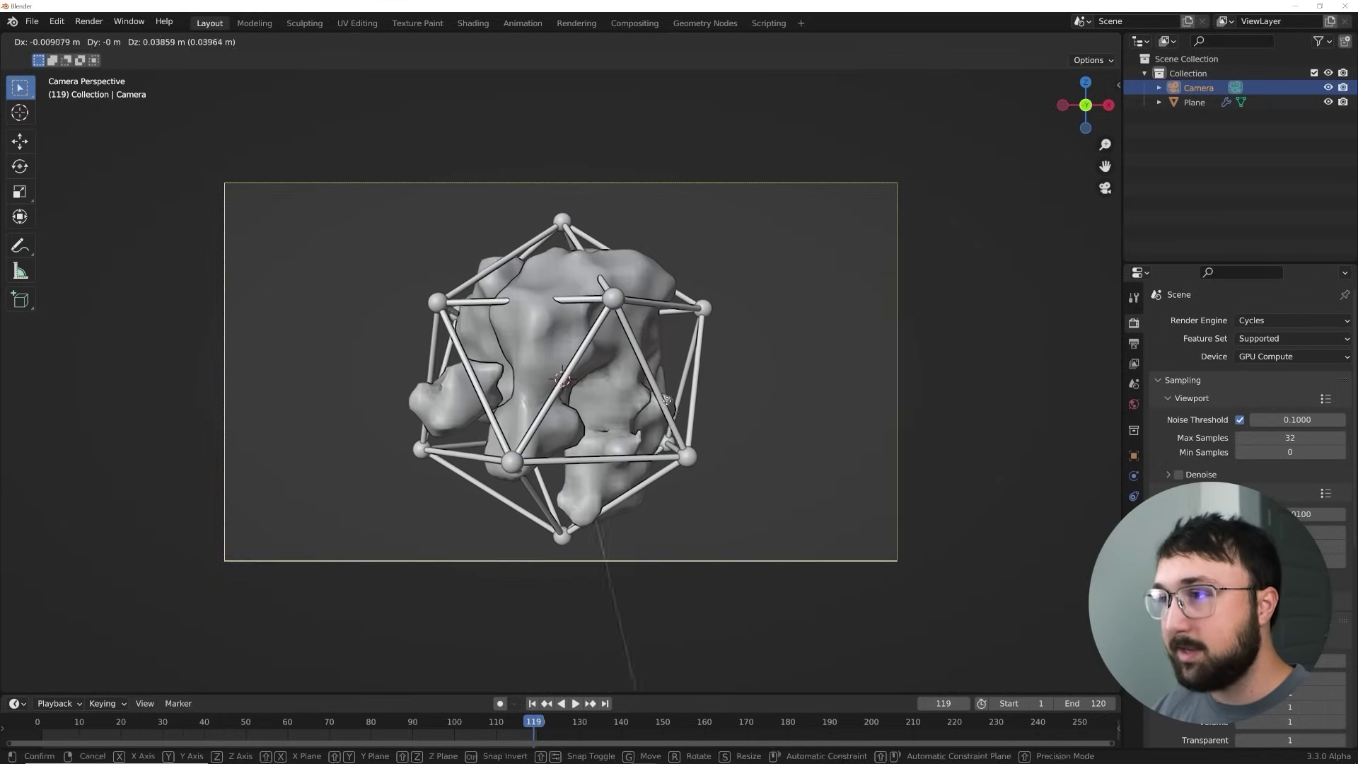
{"action": "left_click", "coordinate": [704, 682]}
{"action": "key", "text": "g"}
{"action": "key", "text": "z"}
{"action": "key", "text": "z"}
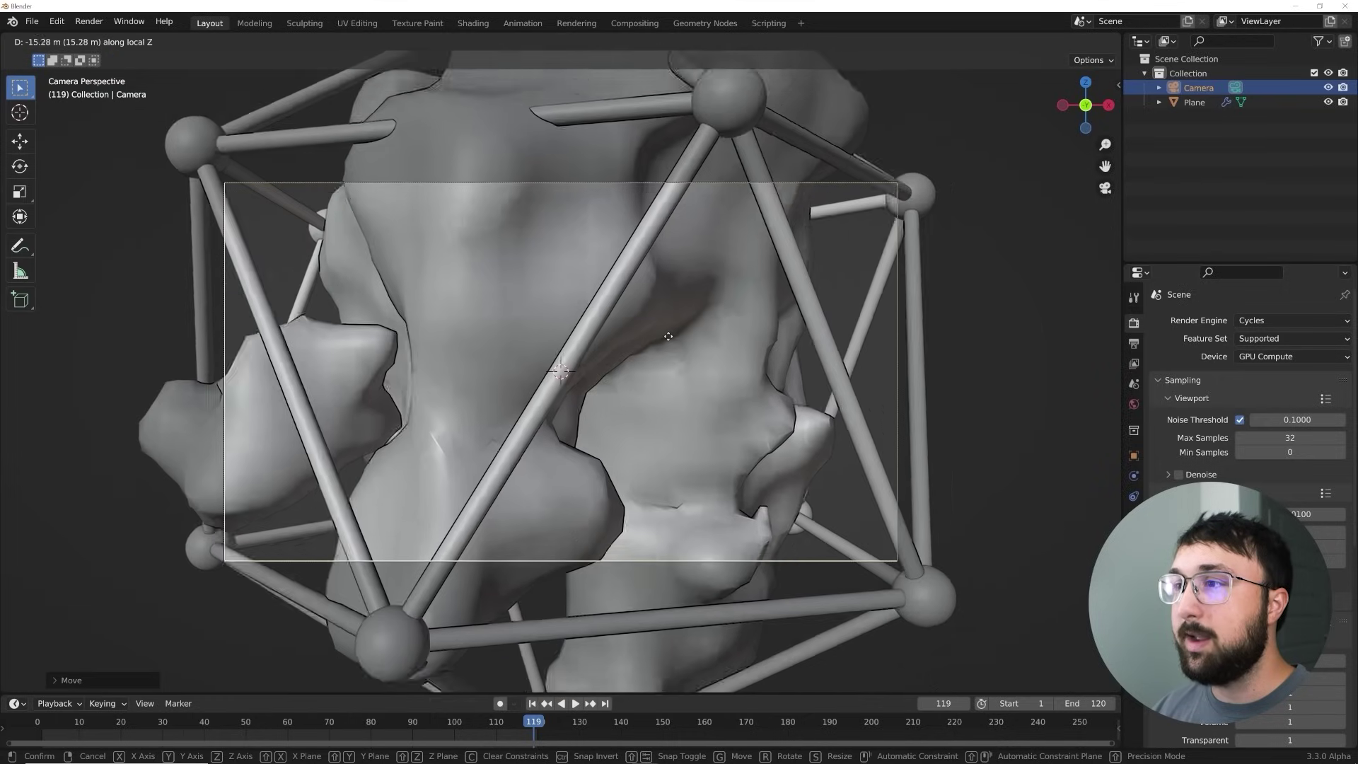
{"action": "left_click", "coordinate": [669, 342]}
{"action": "key", "text": "g"}
{"action": "key", "text": "z"}
{"action": "key", "text": "z"}
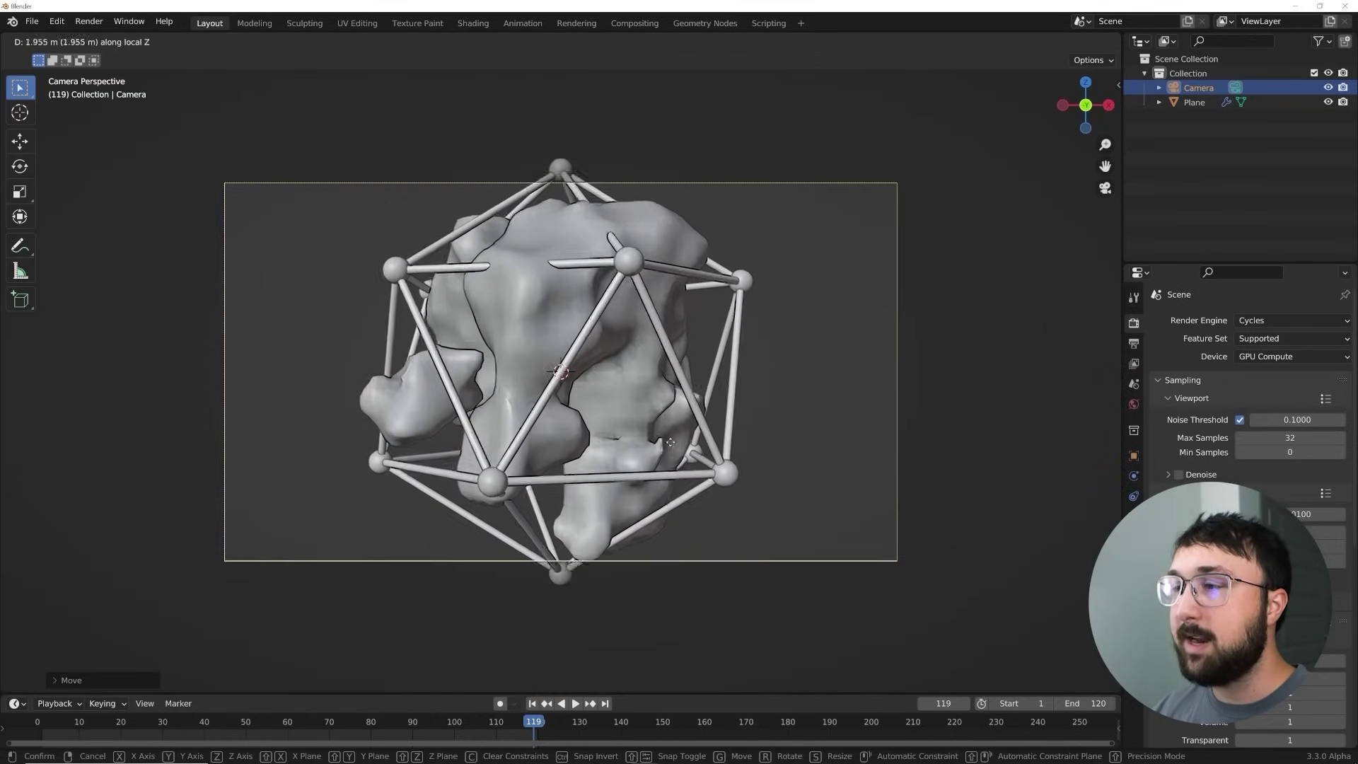
{"action": "left_click", "coordinate": [674, 479]}
- Play the animation through the camera with the frame fitted to the viewport, stop it, and return to frame 1
{"action": "key", "text": "space"}
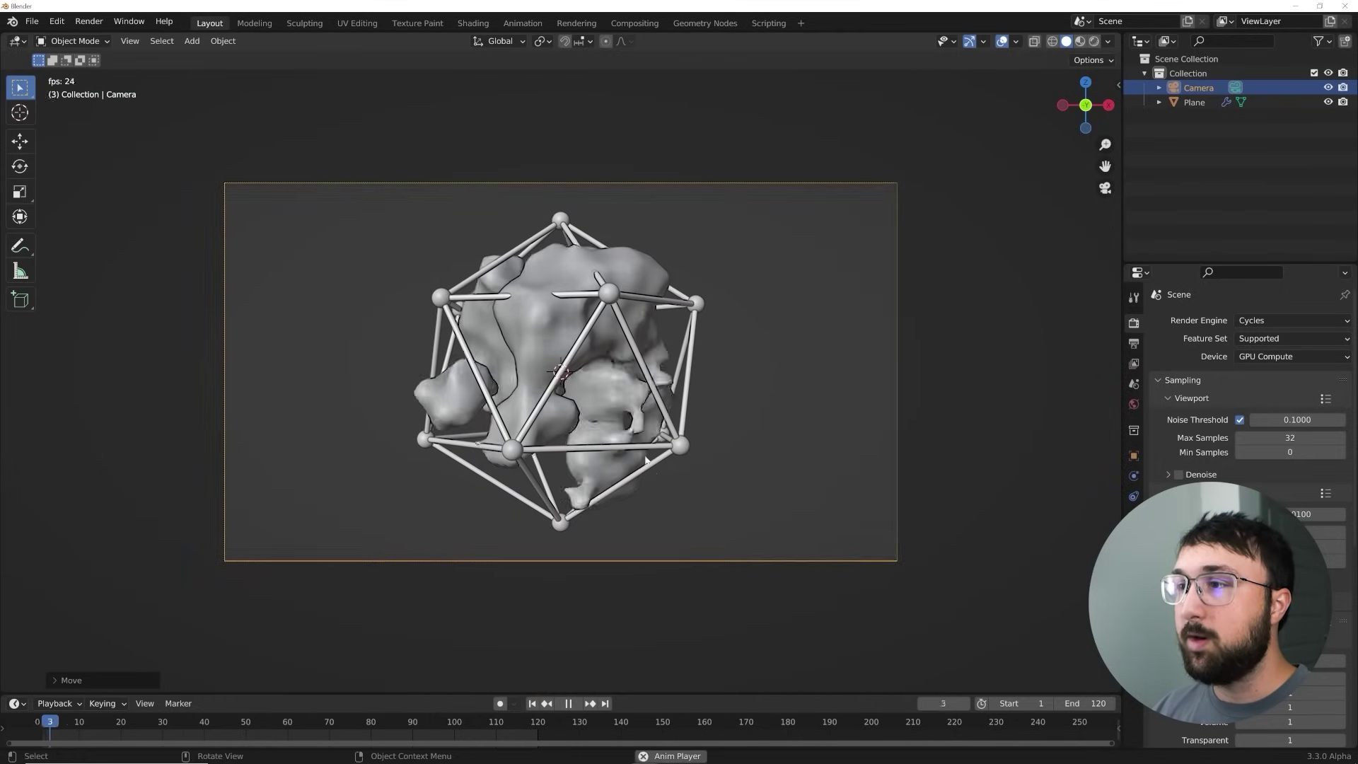
{"action": "key", "text": "Home"}
{"action": "key", "text": "space"}
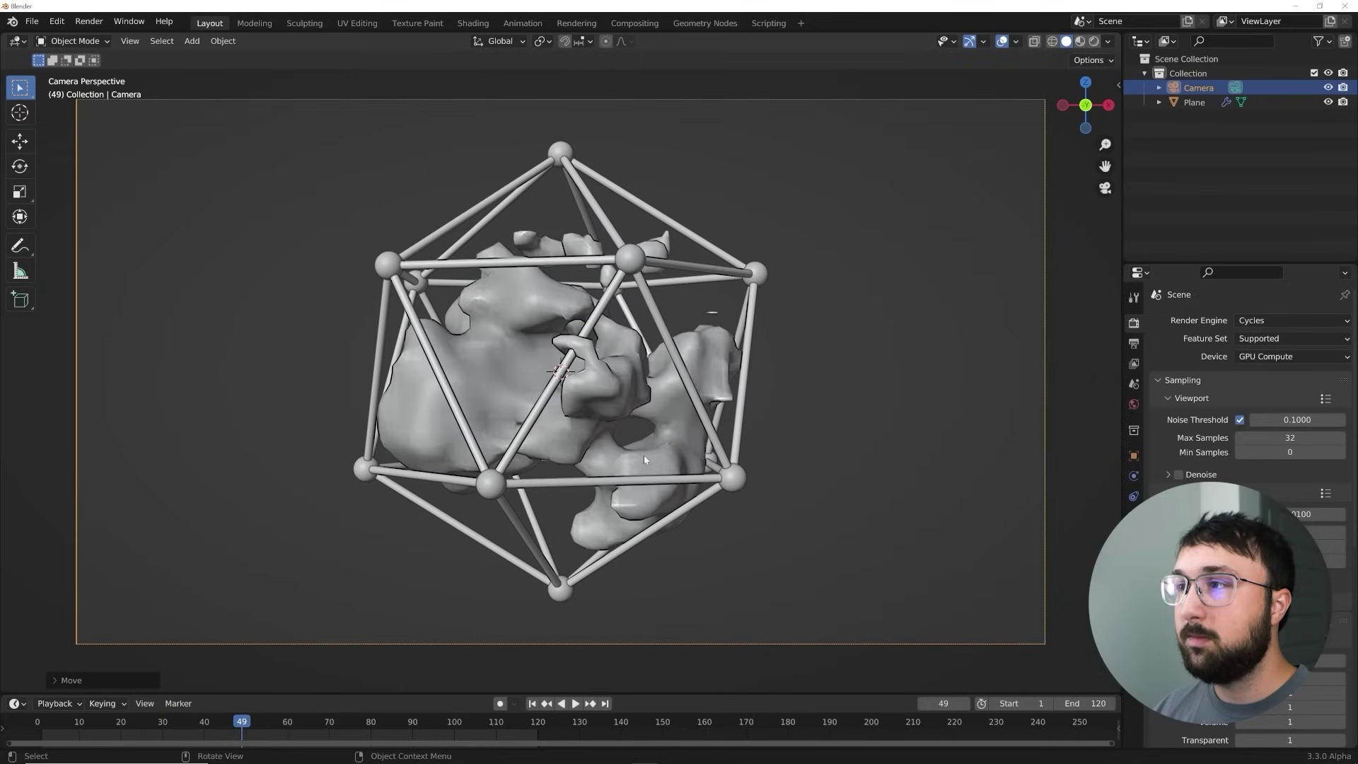
{"action": "left_click", "coordinate": [532, 703]}
{"action": "scroll", "coordinate": [664, 731], "scroll_direction": "up", "scroll_amount": 3}
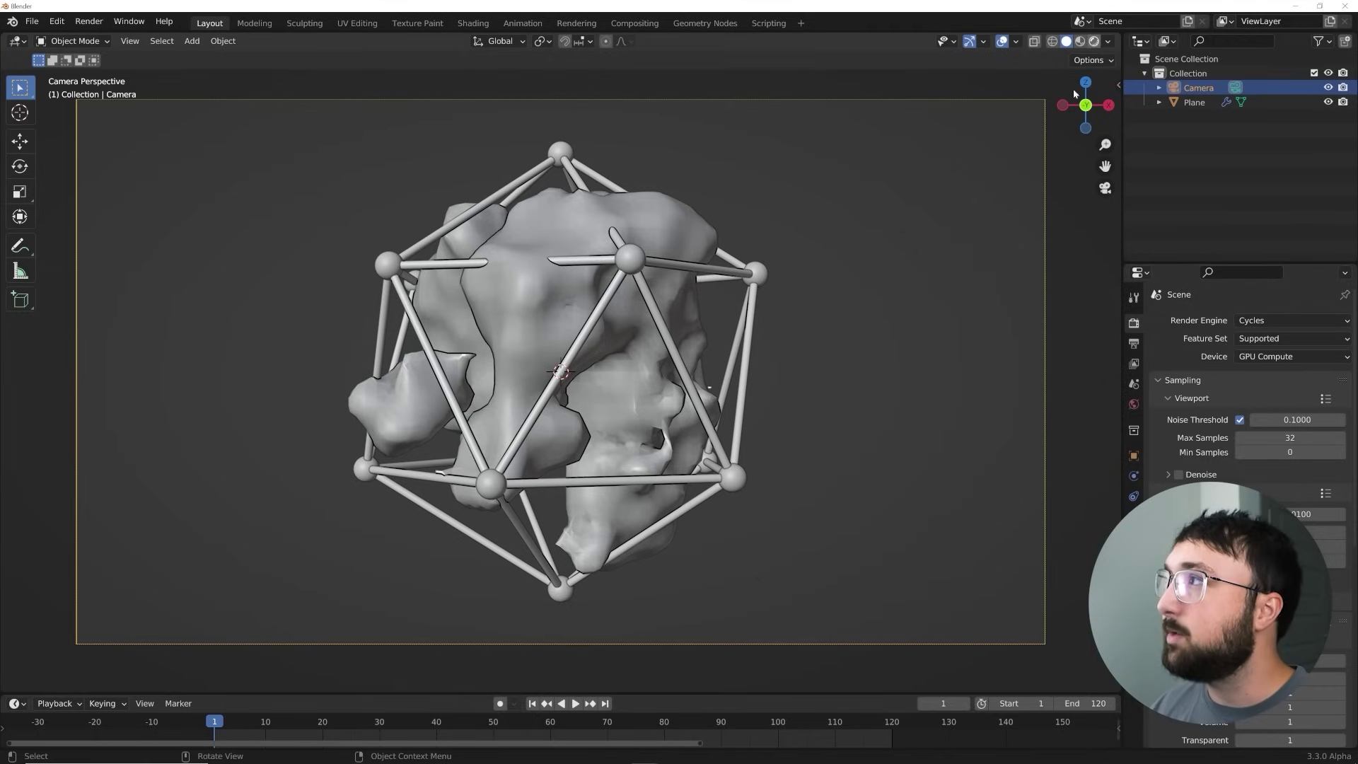
- Set the world background colour to black while previewing in rendered shading, and return to solid shading
{"action": "left_click", "coordinate": [1094, 41]}
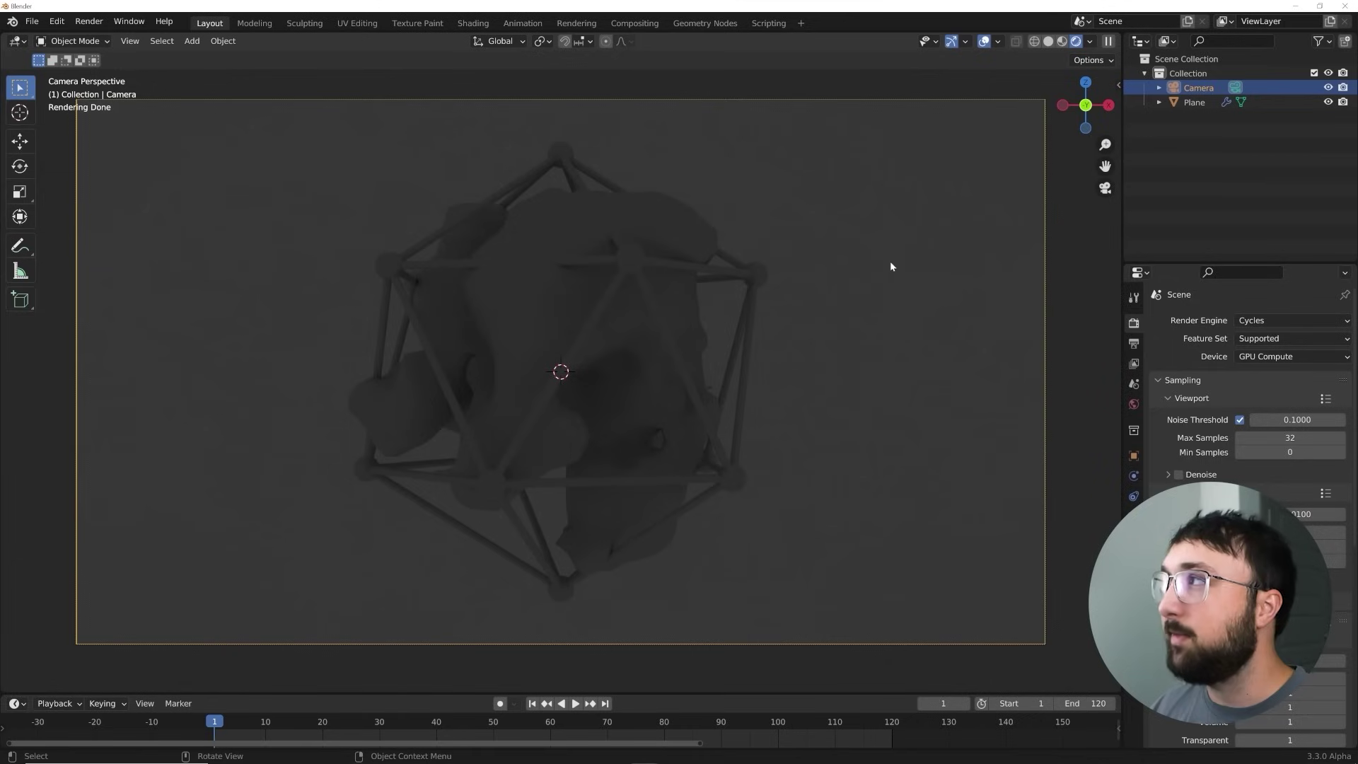
{"action": "left_click", "coordinate": [1133, 404]}
{"action": "left_click", "coordinate": [1282, 410]}
{"action": "left_click_drag", "start_coordinate": [1316, 277], "coordinate": [1317, 311]}
{"action": "left_click", "coordinate": [1048, 41]}
- Add a point light and move it well behind the cage, on the far side from the camera
{"action": "mouse_move", "coordinate": [681, 298]}
{"action": "middle_mouse_down"}
{"action": "mouse_move", "coordinate": [643, 366]}
{"action": "mouse_move", "coordinate": [648, 414]}
{"action": "mouse_move", "coordinate": [607, 440]}
{"action": "middle_mouse_up"}
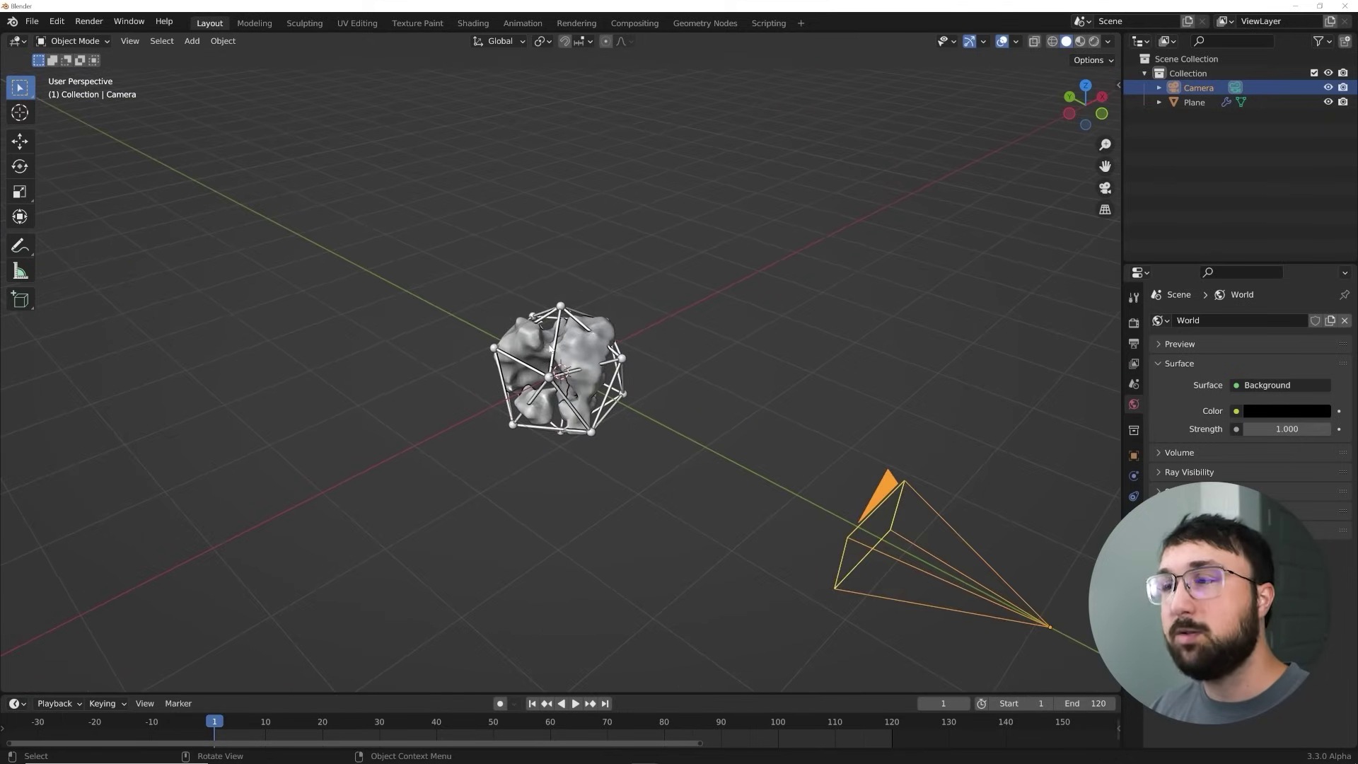
{"action": "key", "text": "shift+a"}
{"action": "mouse_move", "coordinate": [742, 267]}
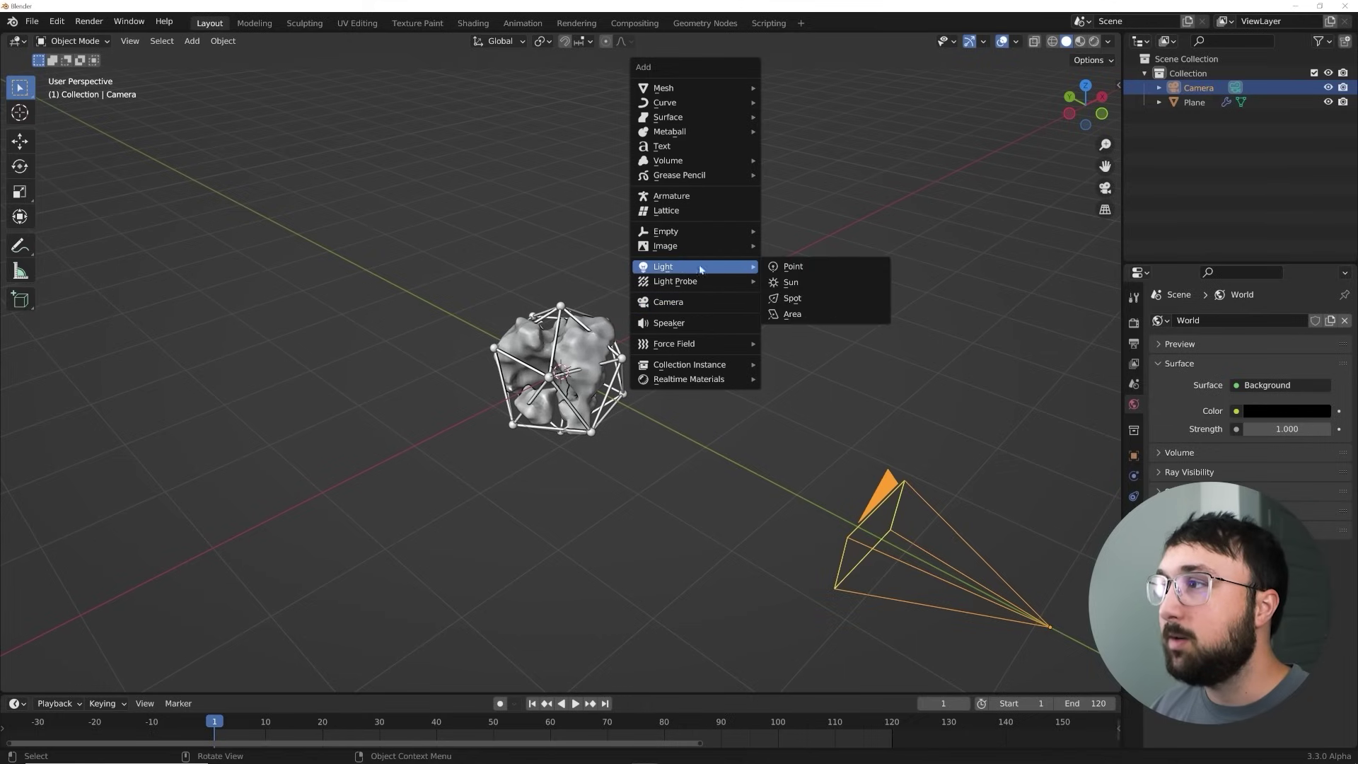
{"action": "left_click", "coordinate": [792, 267]}
{"action": "middle_click_drag", "start_coordinate": [766, 342], "coordinate": [724, 329]}
{"action": "key", "text": "g"}
{"action": "left_click", "coordinate": [612, 198]}
{"action": "key", "text": "g"}
{"action": "left_click", "coordinate": [457, 282]}
{"action": "middle_click_drag", "start_coordinate": [457, 282], "coordinate": [424, 371]}
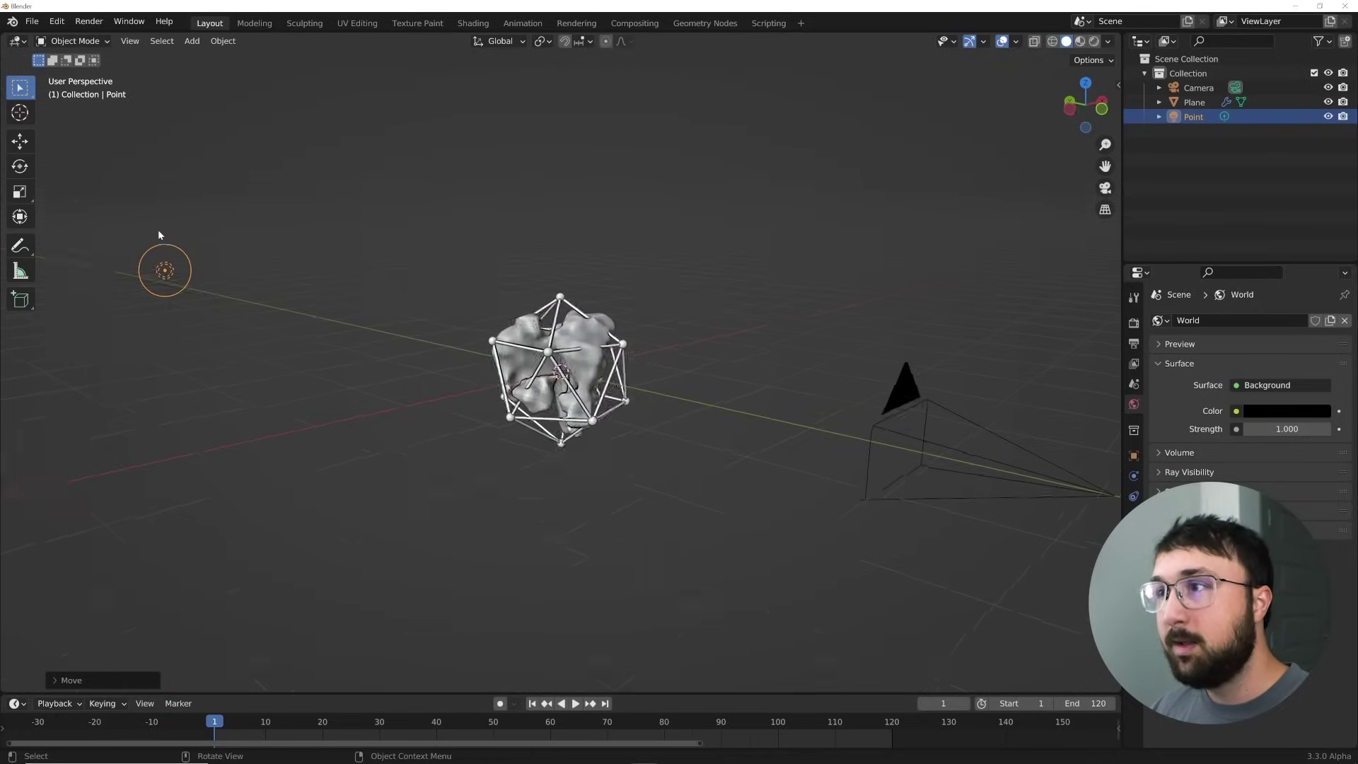
- From the camera view, reposition the point light just outside the upper-left corner of the camera frame
{"action": "key", "text": "KP_0"}
{"action": "key", "text": "g"}
{"action": "left_click", "coordinate": [242, 234]}
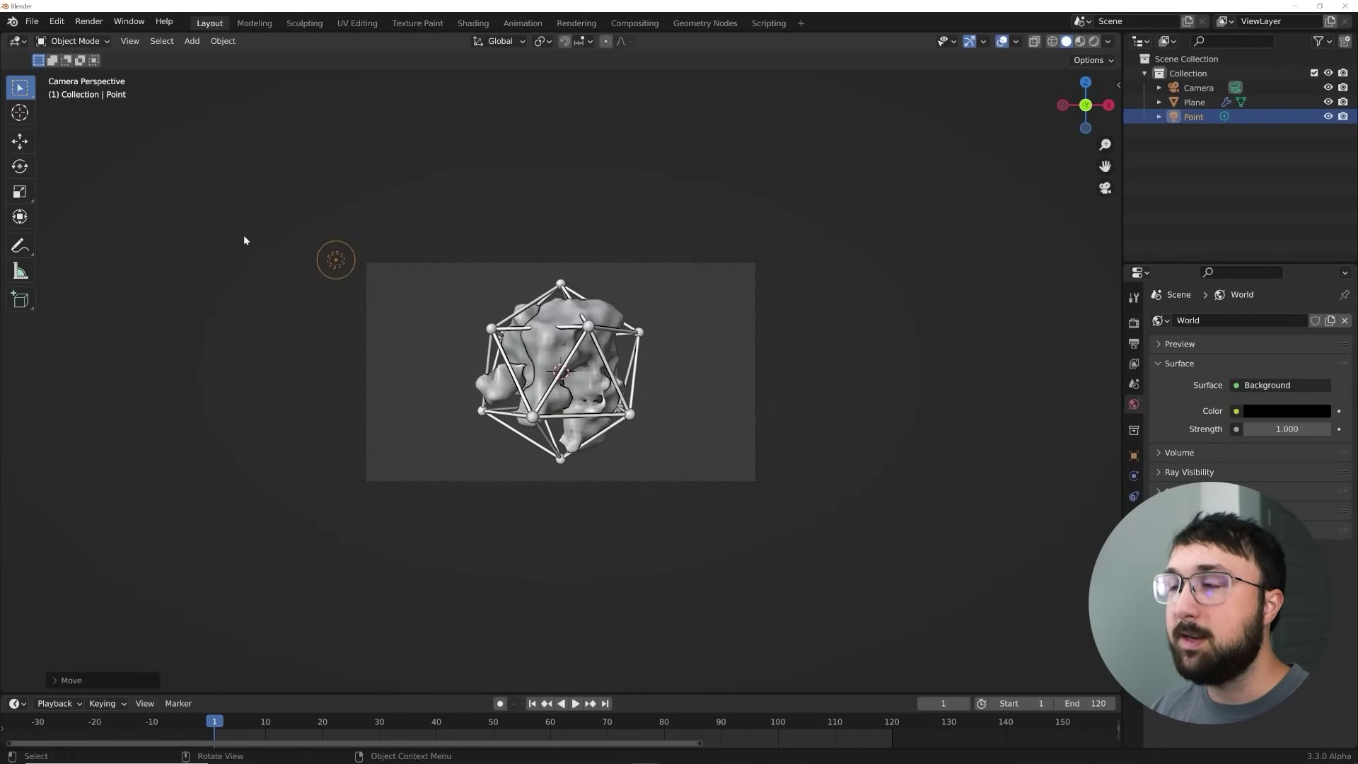
{"action": "scroll", "coordinate": [243, 239], "scroll_direction": "up", "scroll_amount": 3}
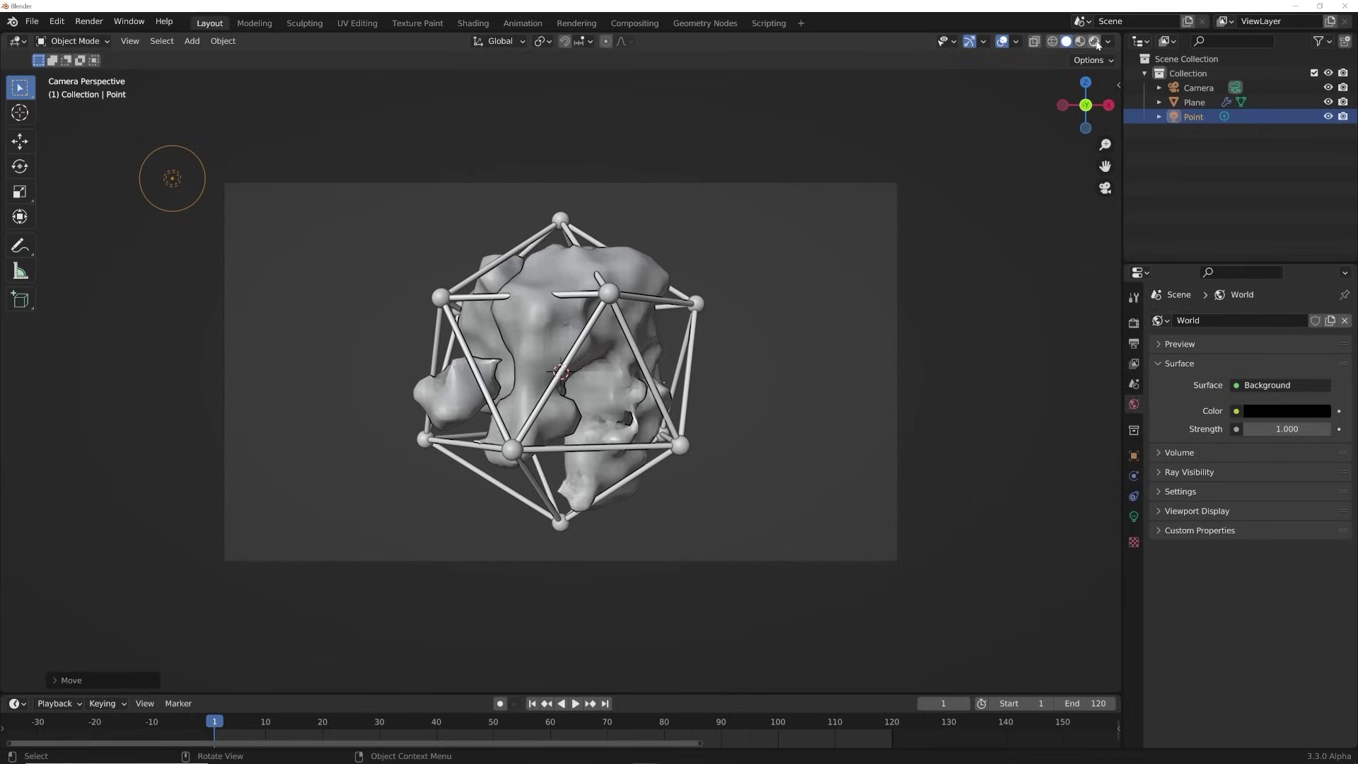
- In rendered shading, set the point light's power to 10000 W and its radius to about 3.38 m
{"action": "left_click", "coordinate": [1095, 41]}
{"action": "left_click", "coordinate": [1133, 516]}
{"action": "left_click", "coordinate": [1280, 419]}
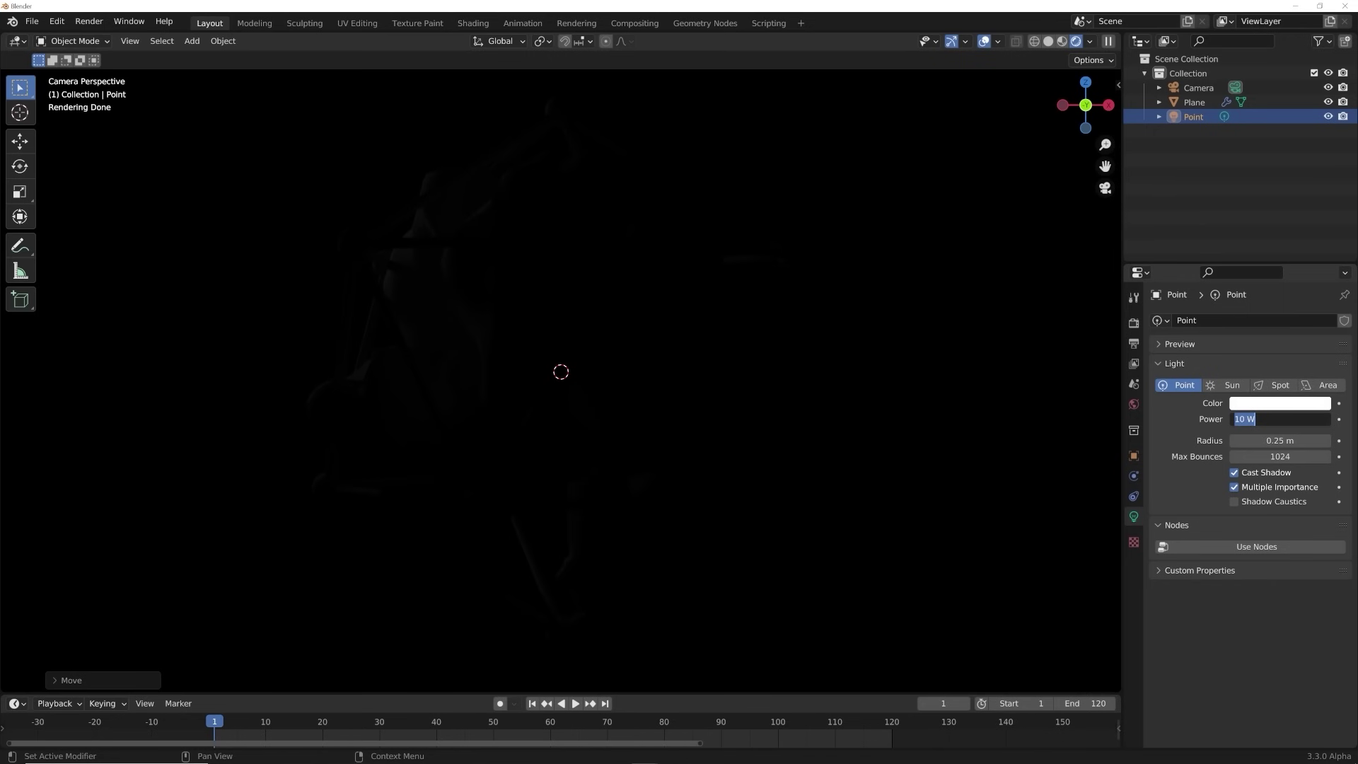
{"action": "key", "text": "Return"}
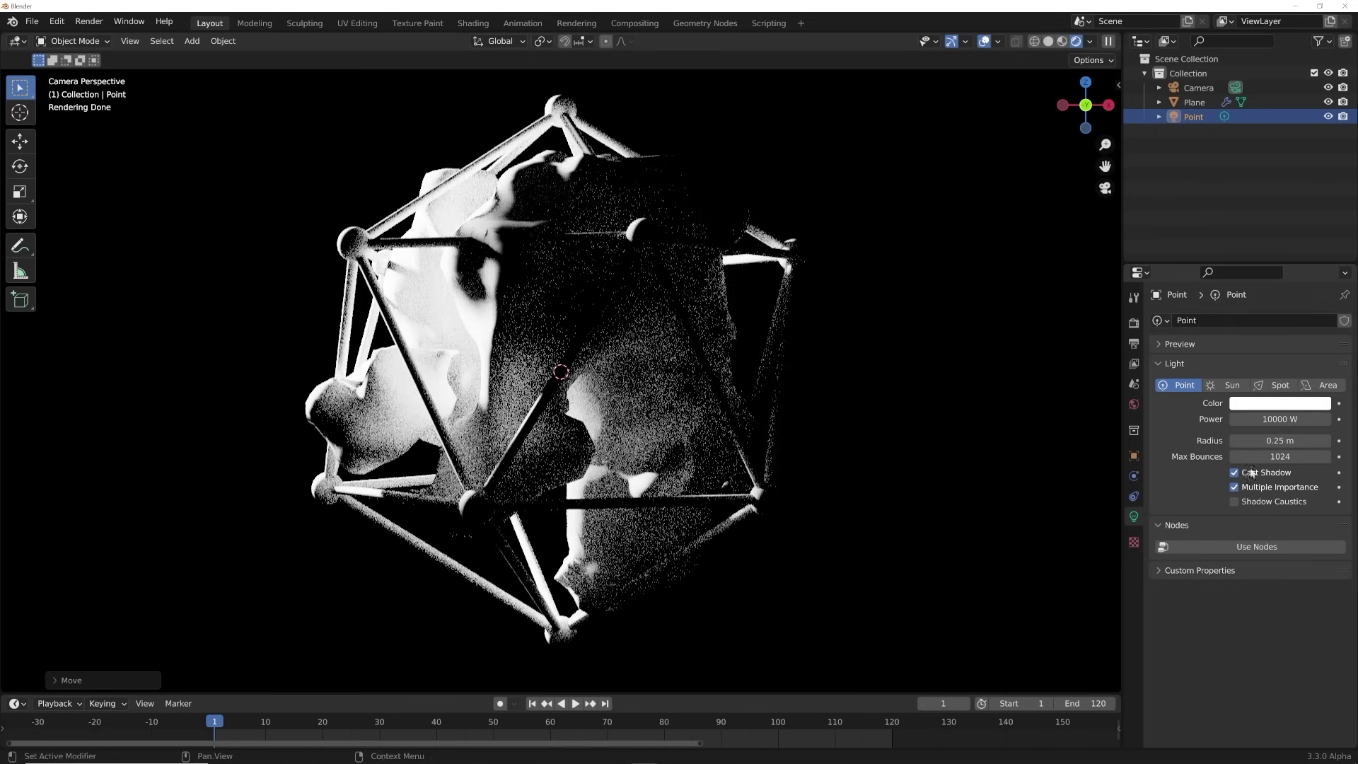
{"action": "left_click_drag", "start_coordinate": [1273, 440], "coordinate": [1329, 439]}
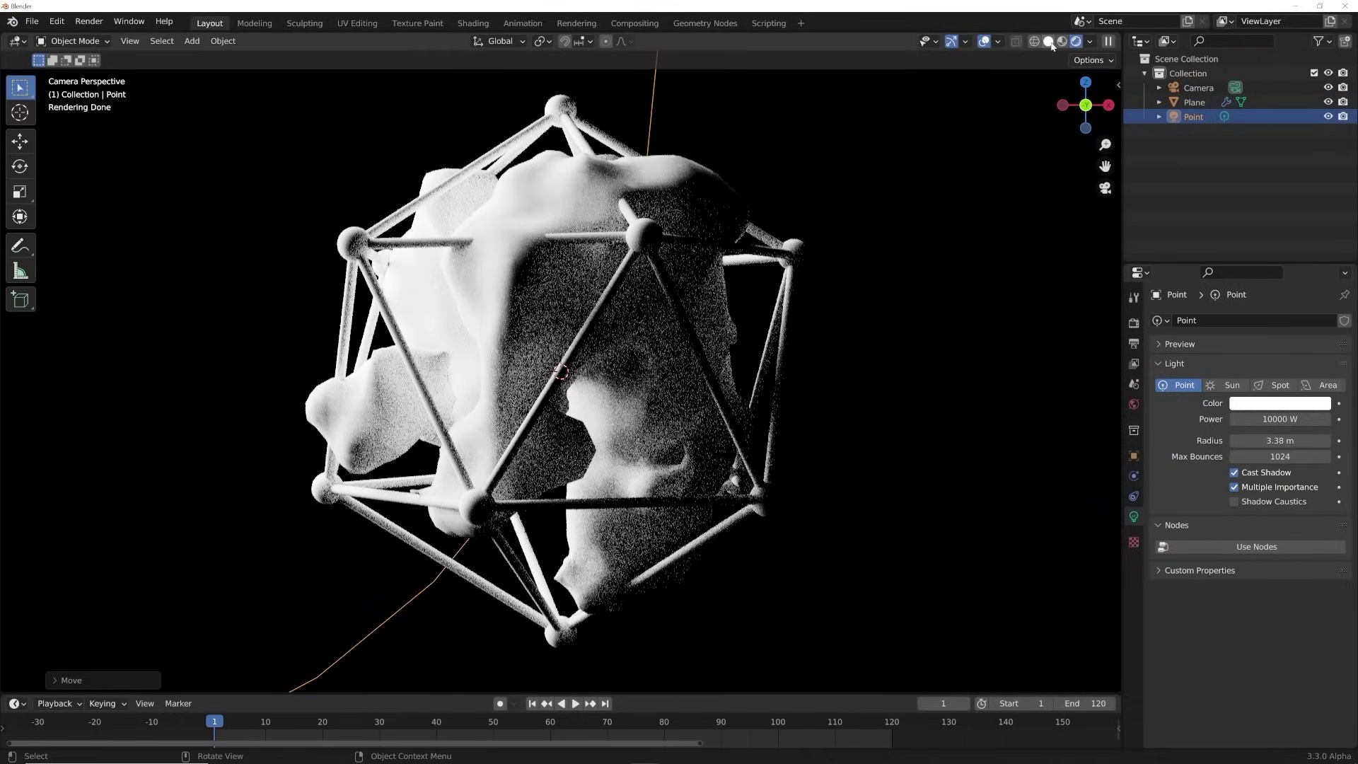
- Give the world a Principled Volume with a density of 0.01
{"action": "left_click", "coordinate": [1133, 405]}
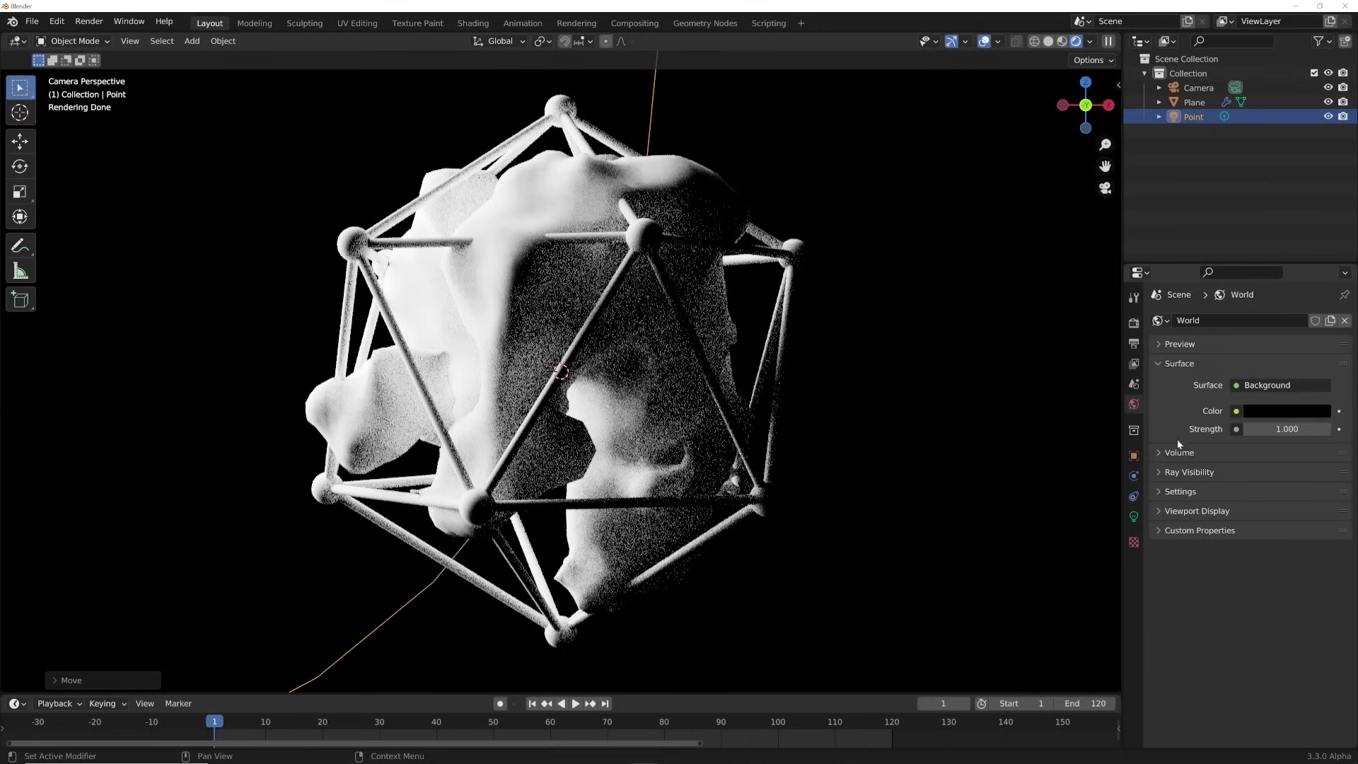
{"action": "left_click", "coordinate": [1234, 475]}
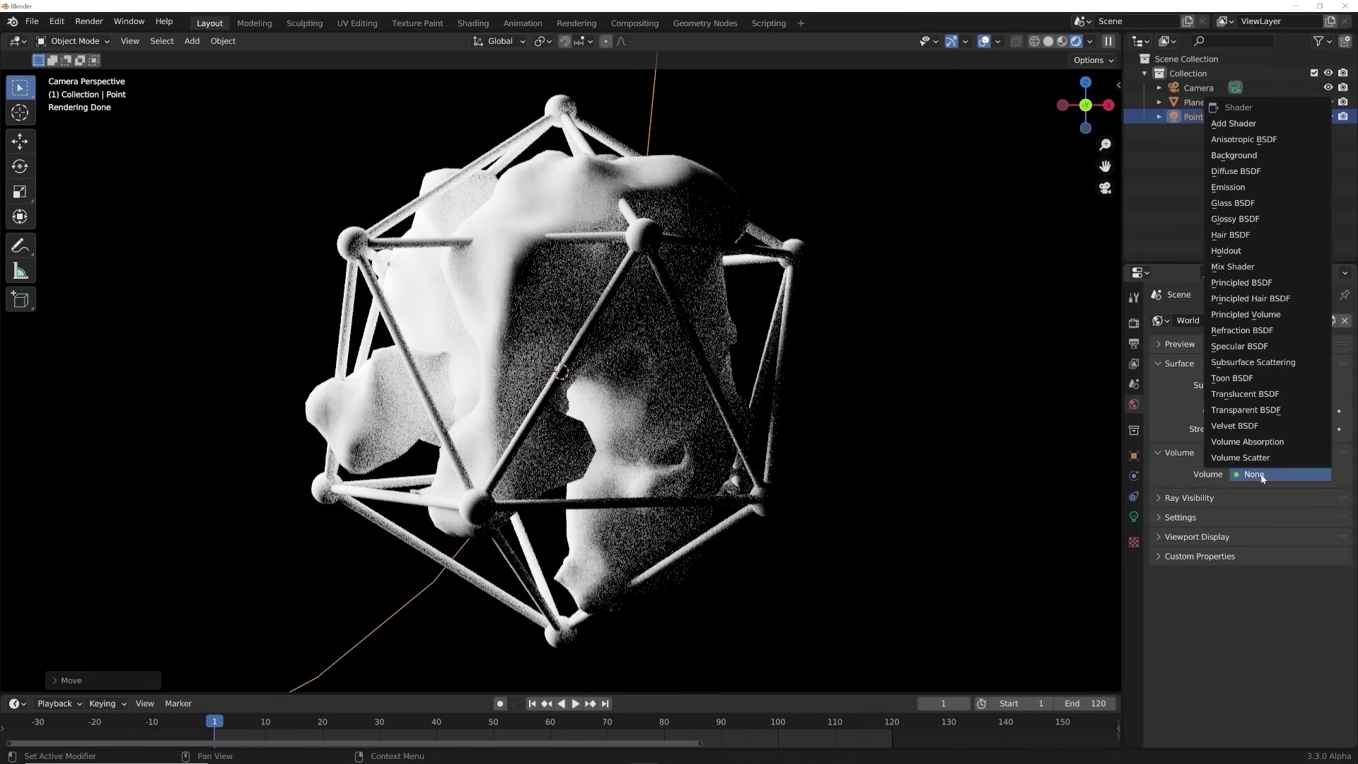
{"action": "left_click", "coordinate": [1246, 315]}
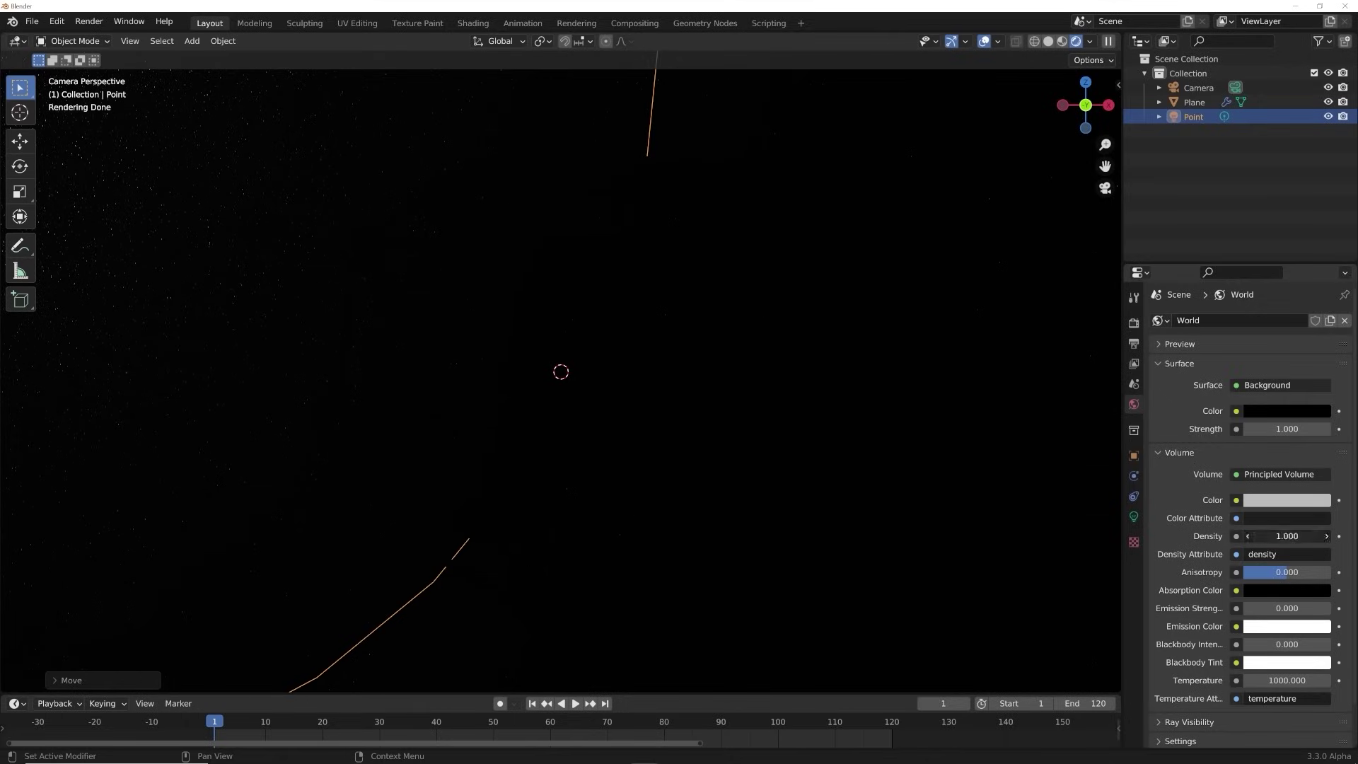
{"action": "type", "text": "01"}
{"action": "key", "text": "Return"}
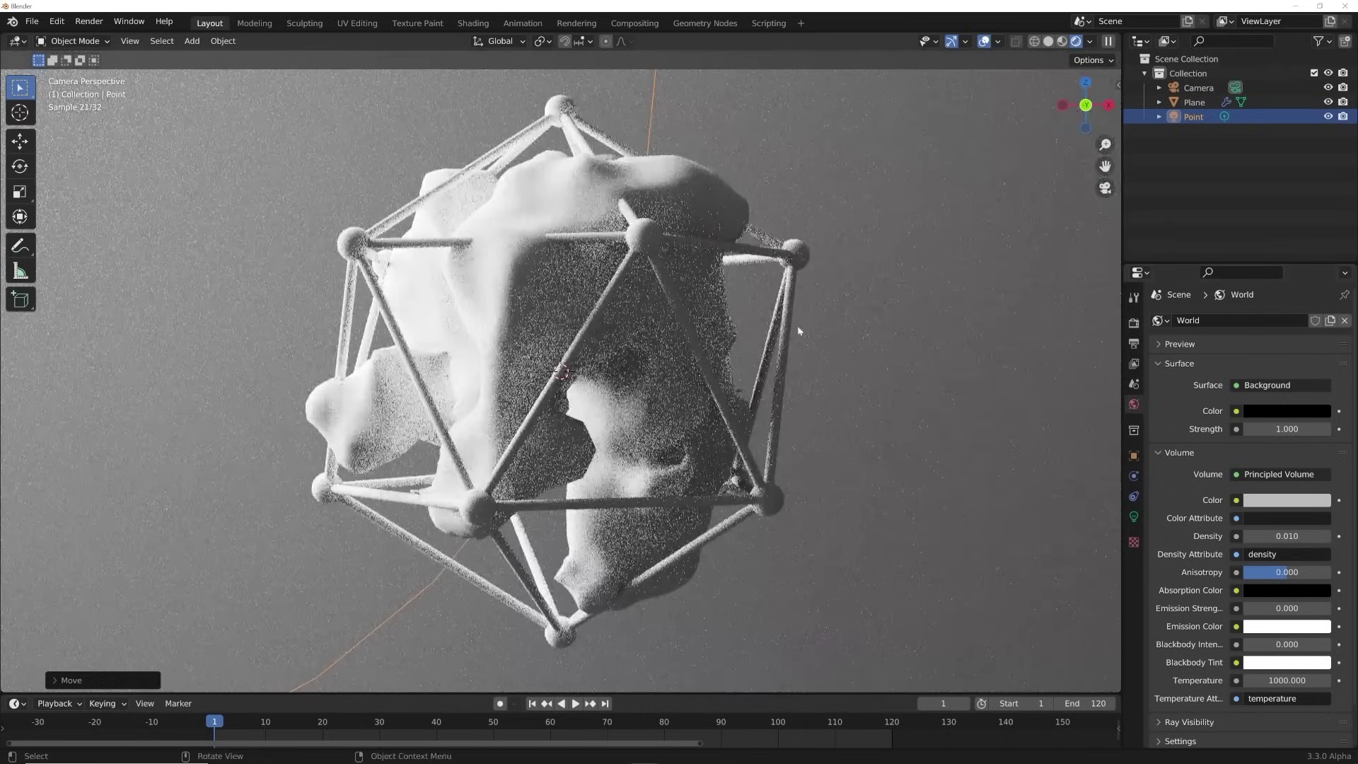
- Tint the point light pale blue, about hue 0.568 and saturation 0.454, and check the rendered look through the camera
{"action": "left_click", "coordinate": [1133, 517]}
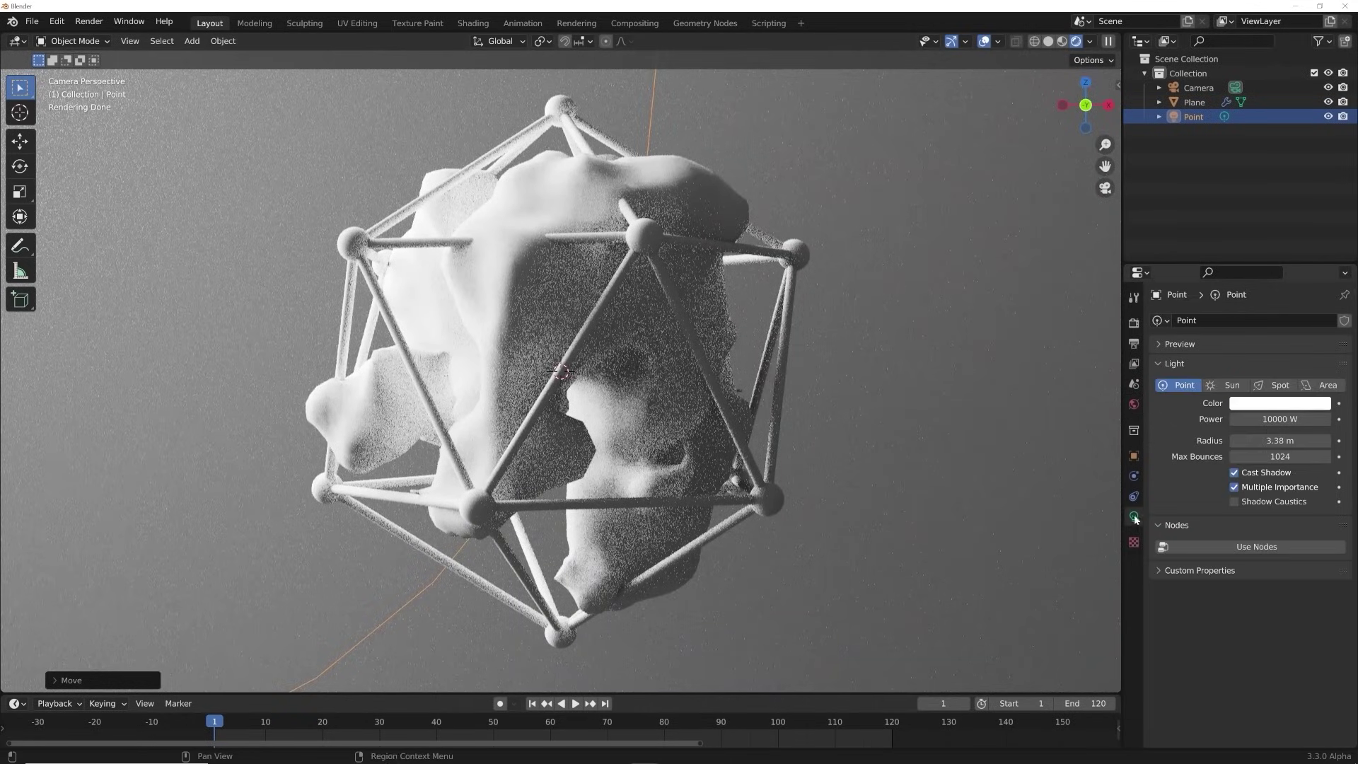
{"action": "left_click", "coordinate": [1280, 403]}
{"action": "left_click", "coordinate": [1259, 256]}
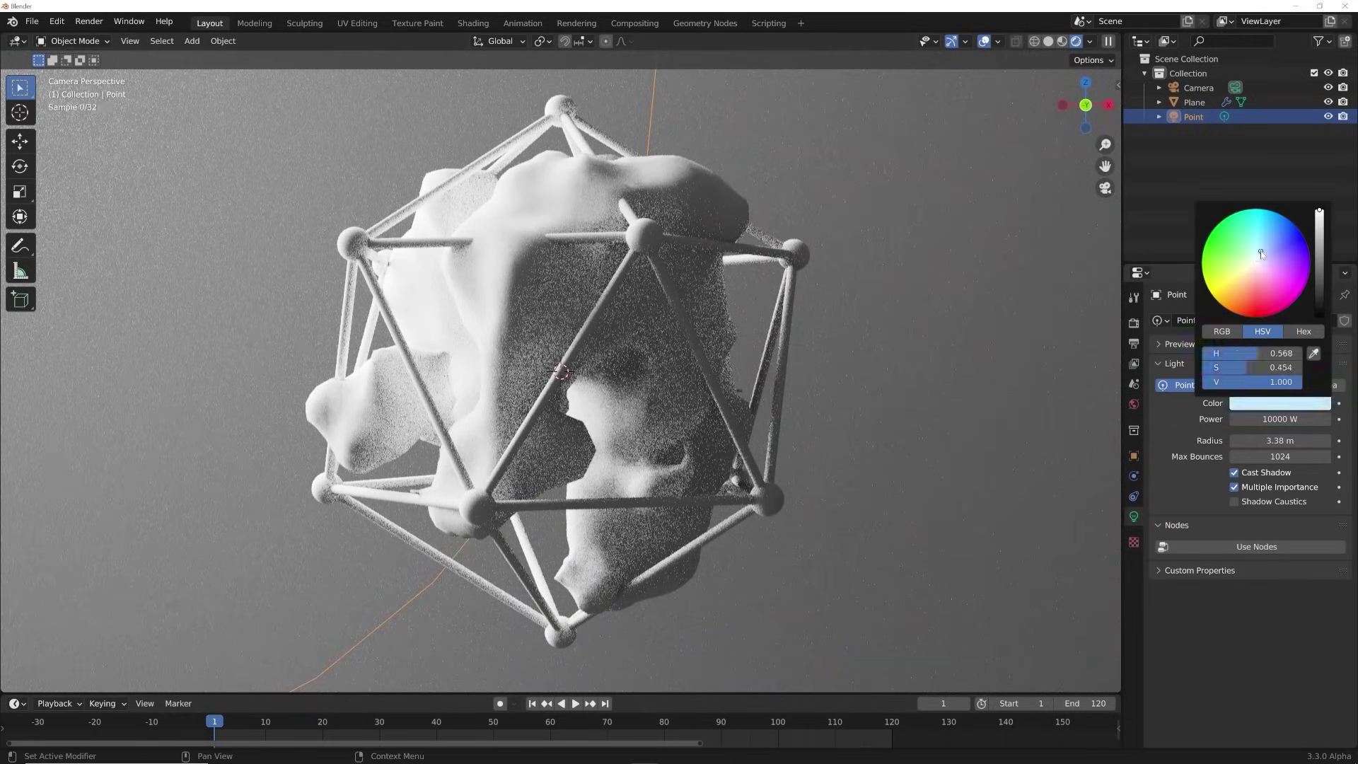
{"action": "scroll", "coordinate": [826, 348], "scroll_direction": "down", "scroll_amount": 4}
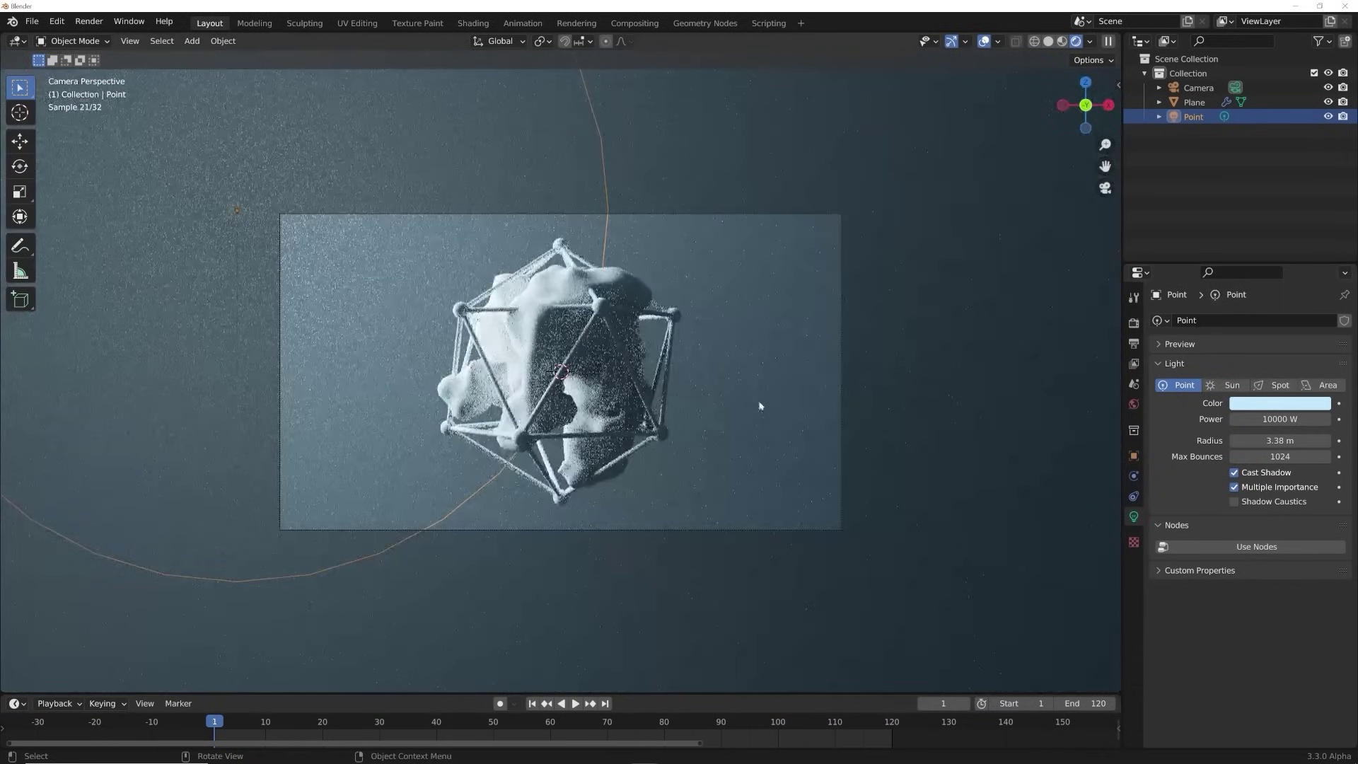
{"action": "scroll", "coordinate": [757, 403], "scroll_direction": "up", "scroll_amount": 3}
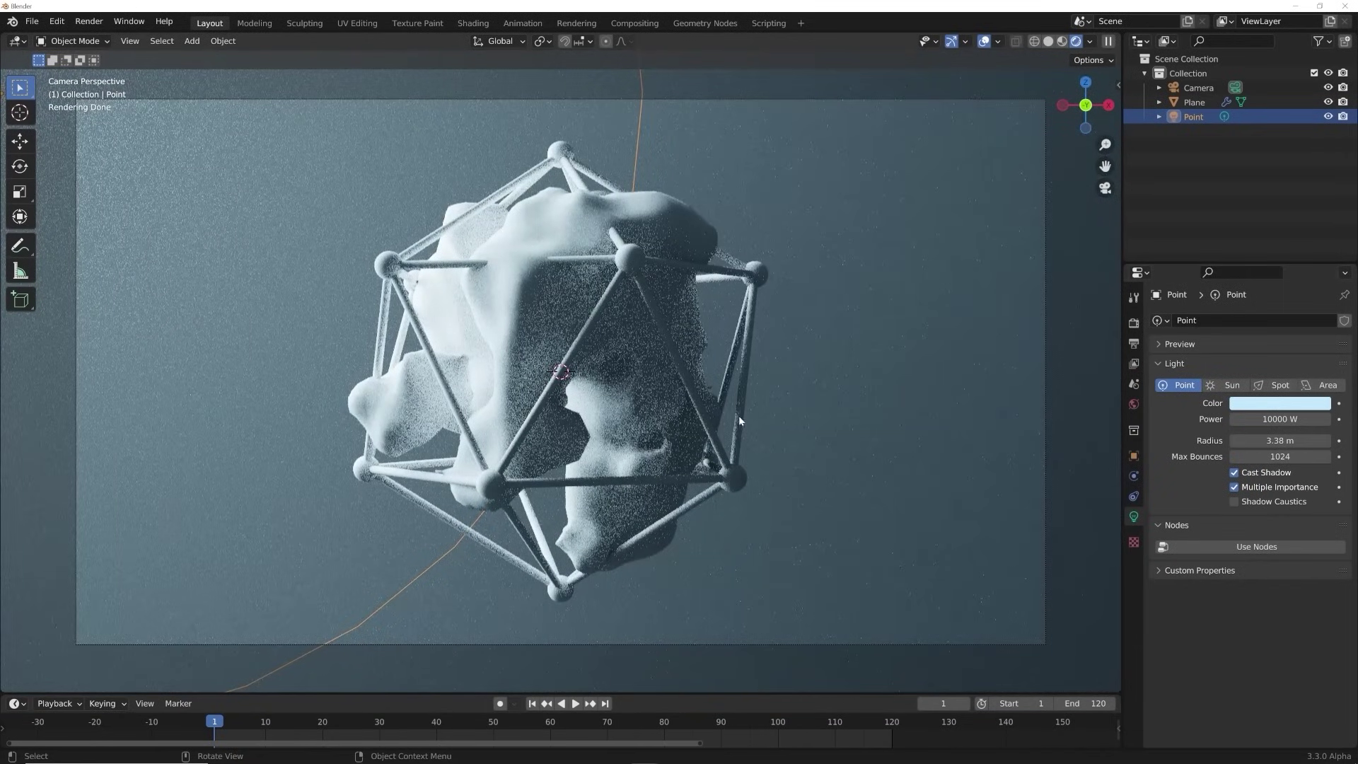
- Show the Plane's geometry node tree beneath a camera-view viewport, and merge the timeline area away
{"action": "left_click", "coordinate": [534, 224]}
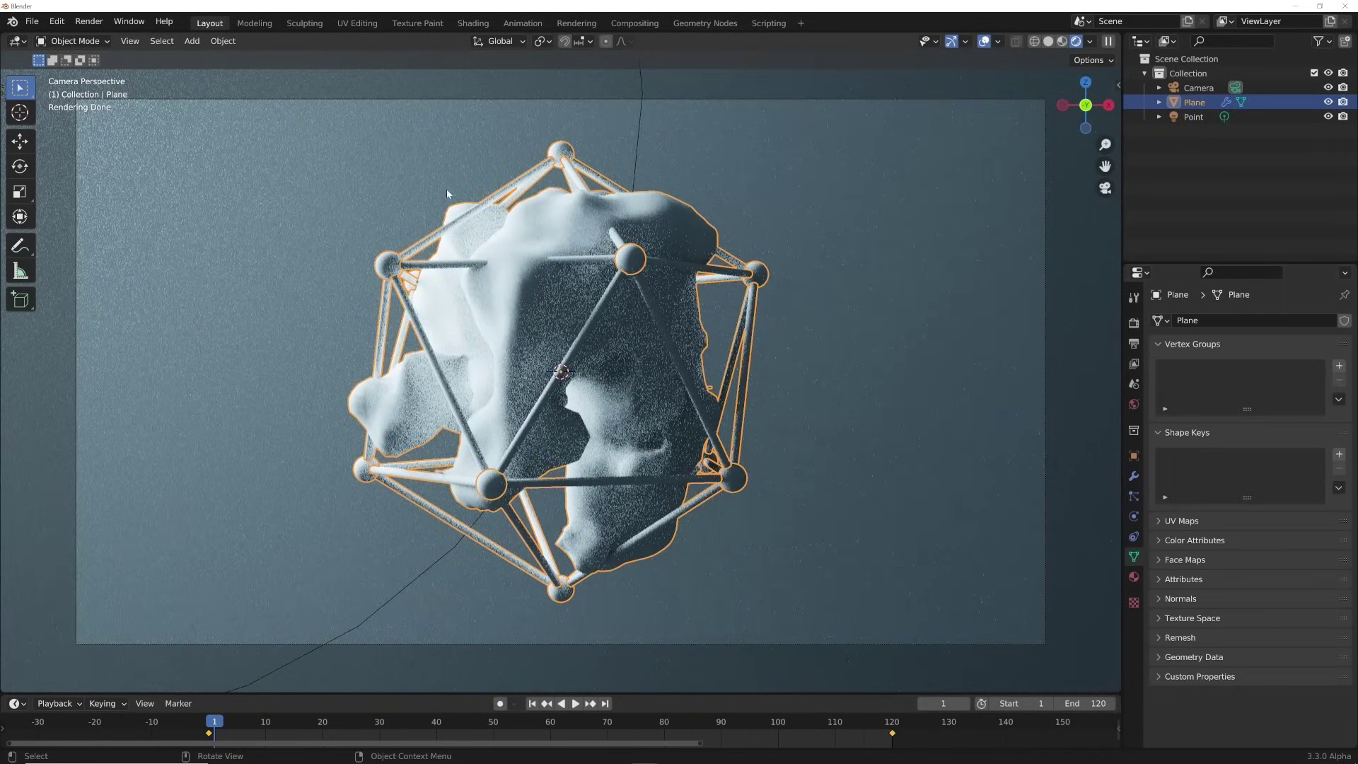
{"action": "left_click", "coordinate": [705, 22]}
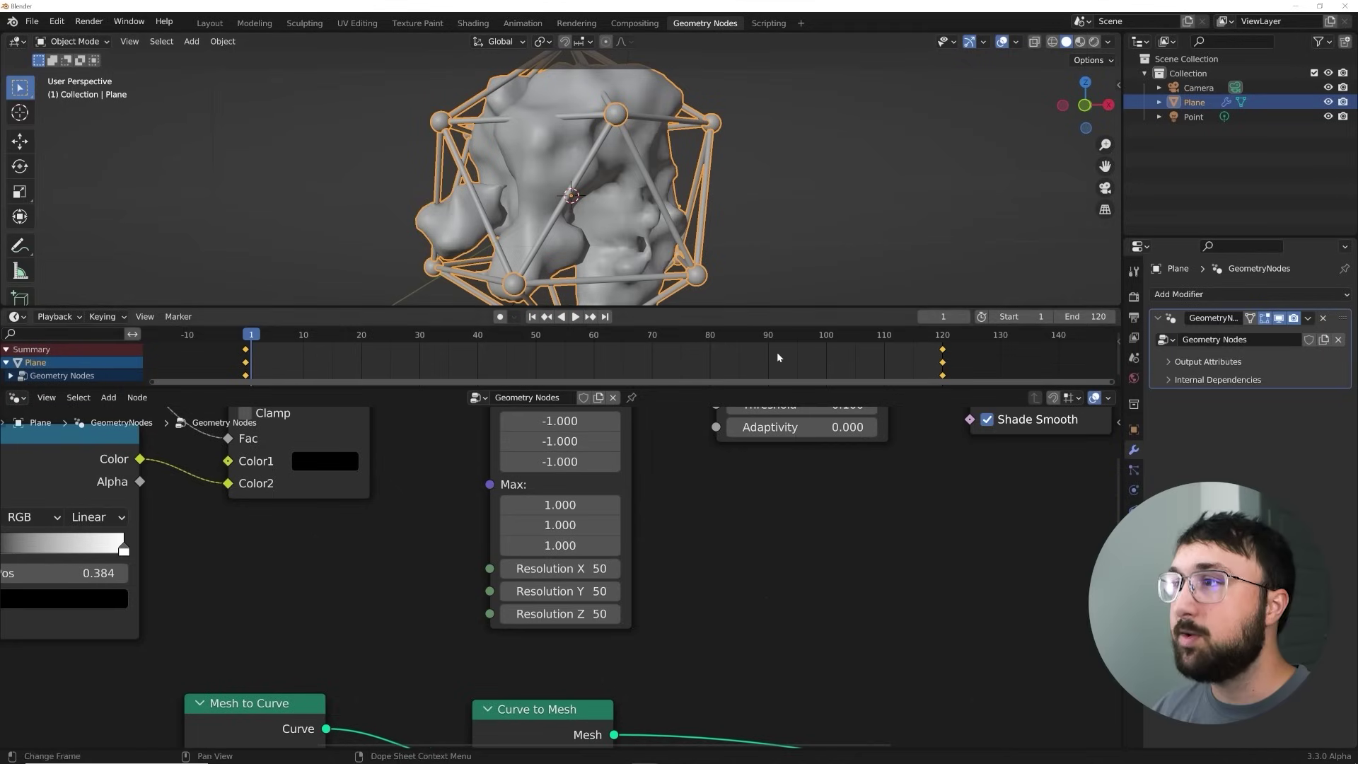
{"action": "left_click_drag", "start_coordinate": [7, 303], "coordinate": [29, 340]}
{"action": "scroll", "coordinate": [559, 292], "scroll_direction": "down", "scroll_amount": 1}
{"action": "key", "text": "KP_0"}
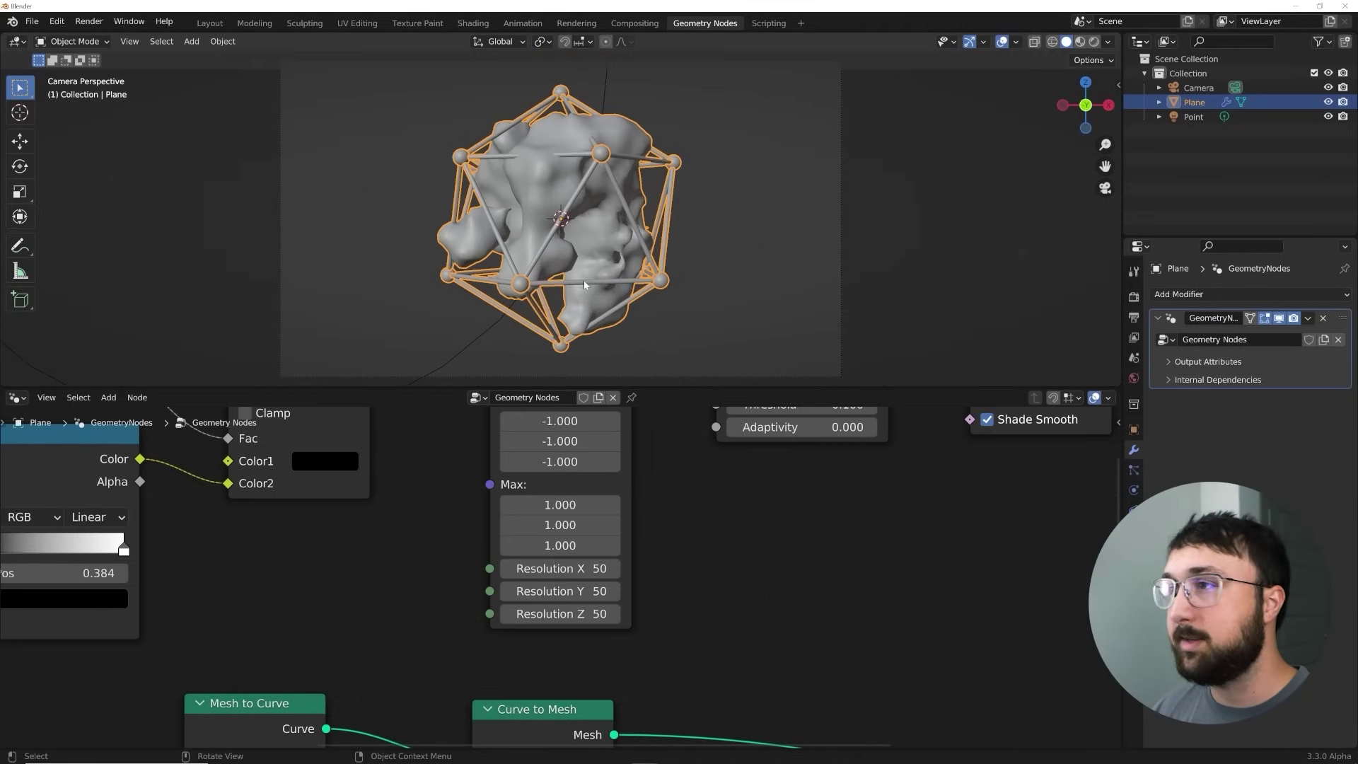
{"action": "scroll", "coordinate": [577, 268], "scroll_direction": "up", "scroll_amount": 4}
- Move the Join Geometry and Group Output nodes farther from the incoming branches to free space for more nodes
{"action": "scroll", "coordinate": [744, 519], "scroll_direction": "down", "scroll_amount": 5}
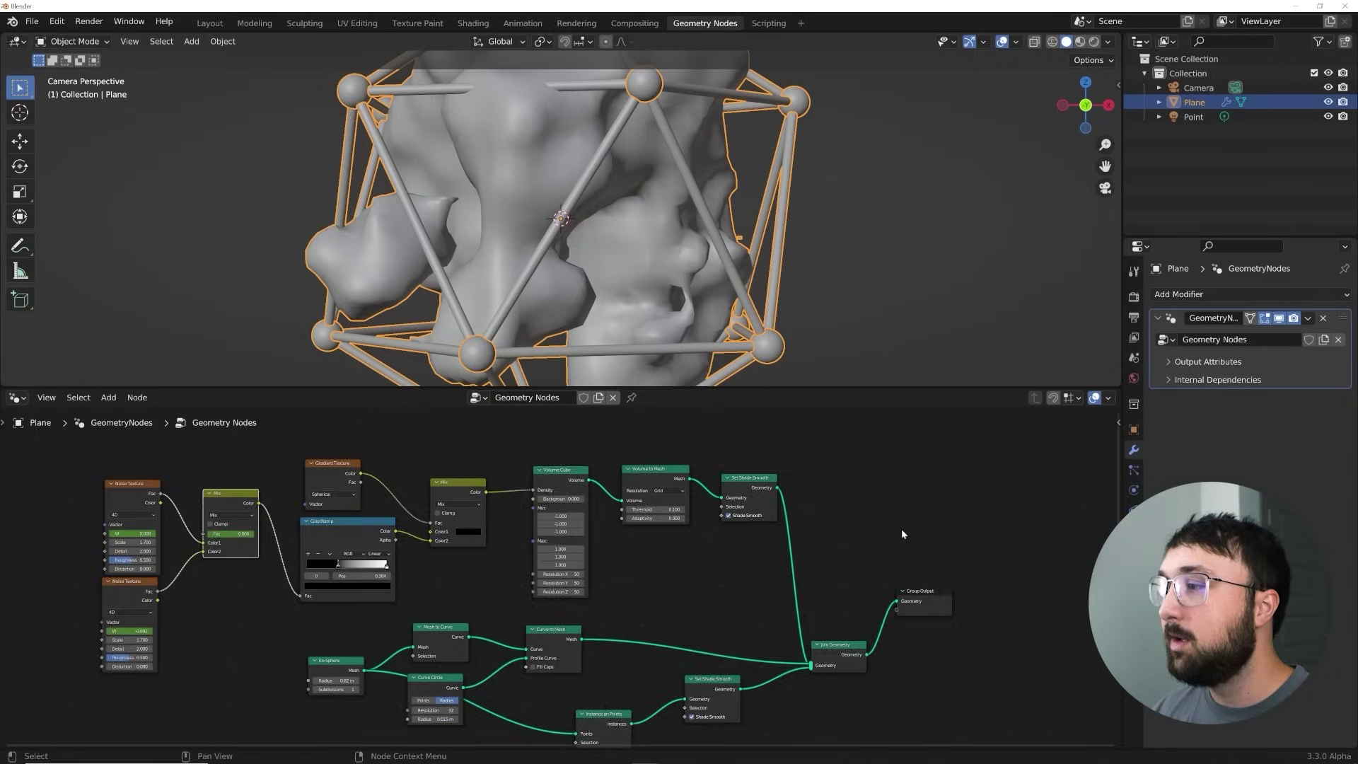
{"action": "left_click_drag", "start_coordinate": [623, 497], "coordinate": [804, 493]}
{"action": "left_click_drag", "start_coordinate": [520, 561], "coordinate": [645, 488]}
{"action": "scroll", "coordinate": [656, 481], "scroll_direction": "up", "scroll_amount": 4}
{"action": "middle_click_drag", "start_coordinate": [657, 483], "coordinate": [616, 593]}
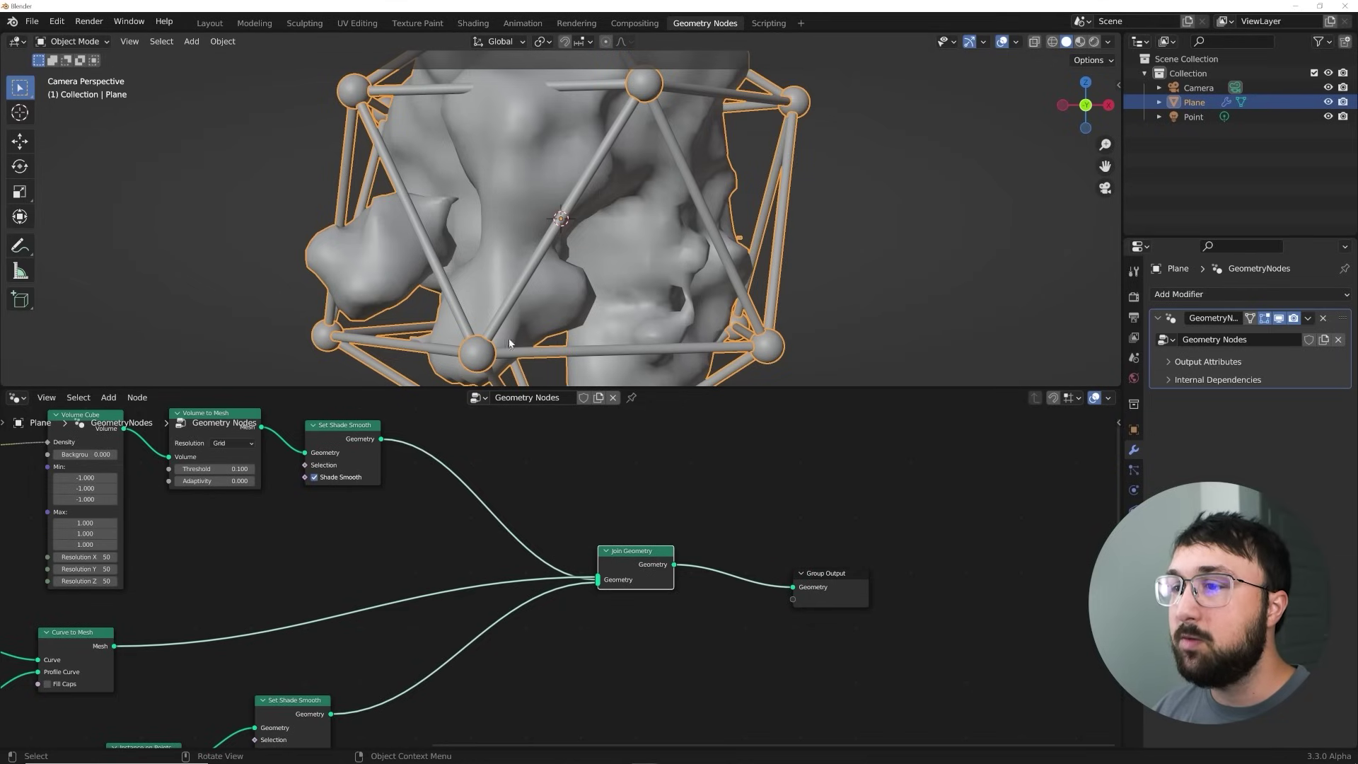
{"action": "middle_click_drag", "start_coordinate": [152, 649], "coordinate": [221, 573]}
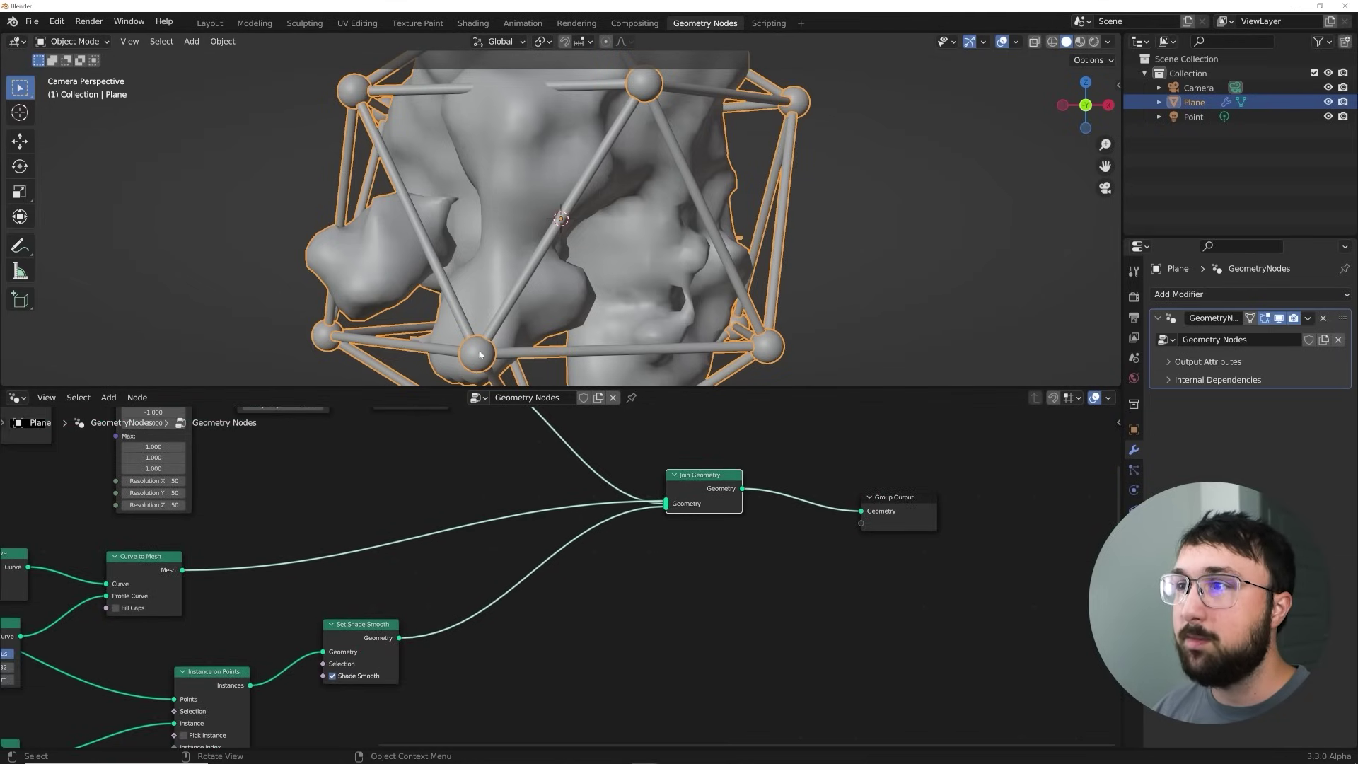
- Insert a Set Material node between the volume mesh's Set Shade Smooth node and Join Geometry
{"action": "middle_click_drag", "start_coordinate": [705, 554], "coordinate": [667, 616]}
{"action": "key", "text": "shift+a"}
{"action": "left_click", "coordinate": [605, 468]}
{"action": "type", "text": "se"}
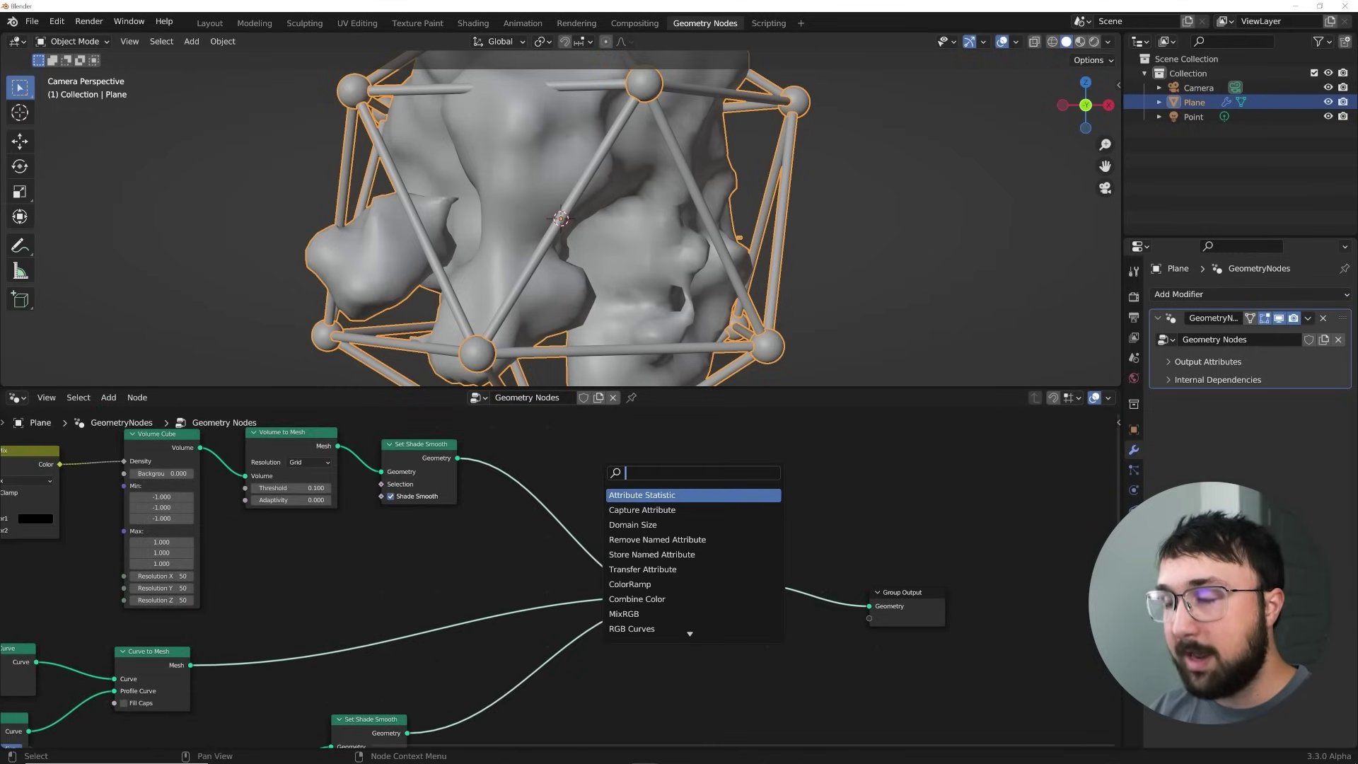
{"action": "type", "text": "t mat"}
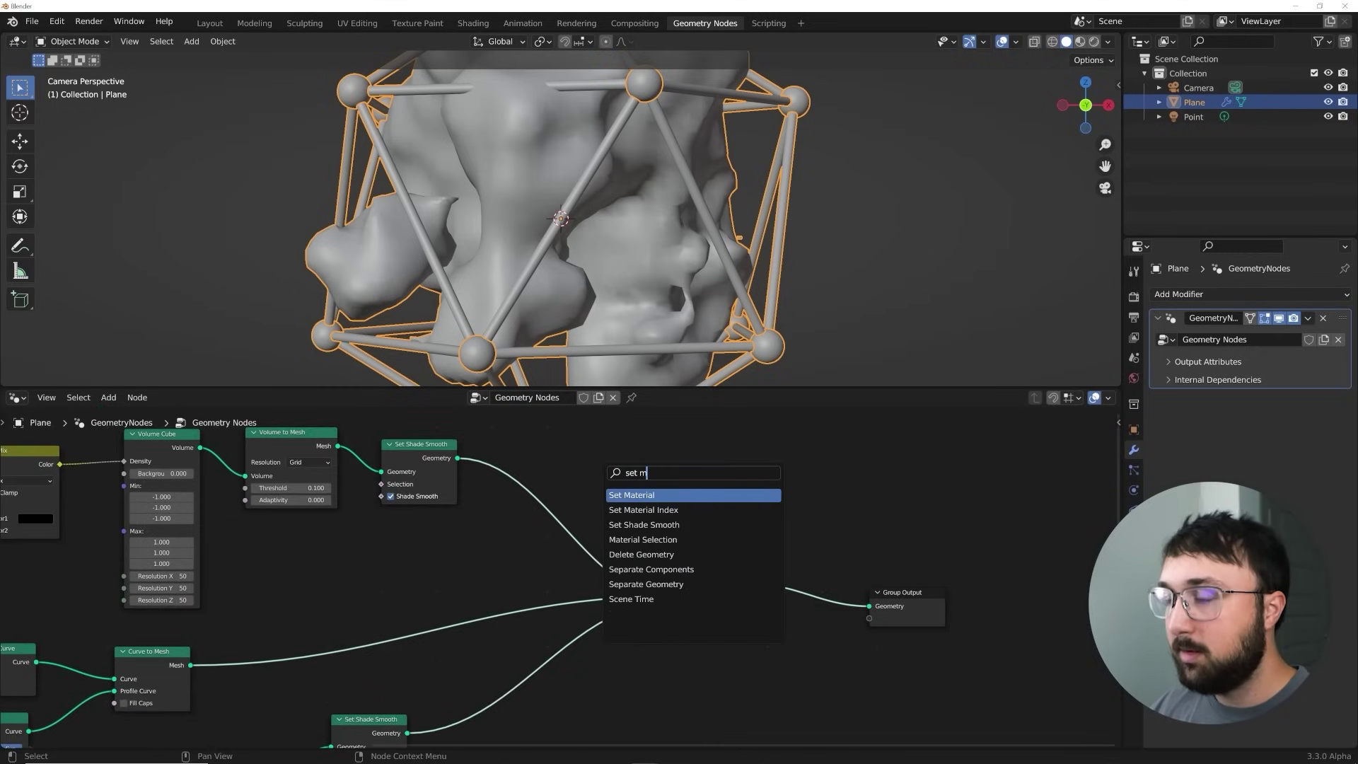
{"action": "key", "text": "Return"}
{"action": "left_click", "coordinate": [561, 470]}
- Duplicate the Set Material node onto the strut and sphere branches before Join Geometry, and stack all three neatly
{"action": "key", "text": "shift+d"}
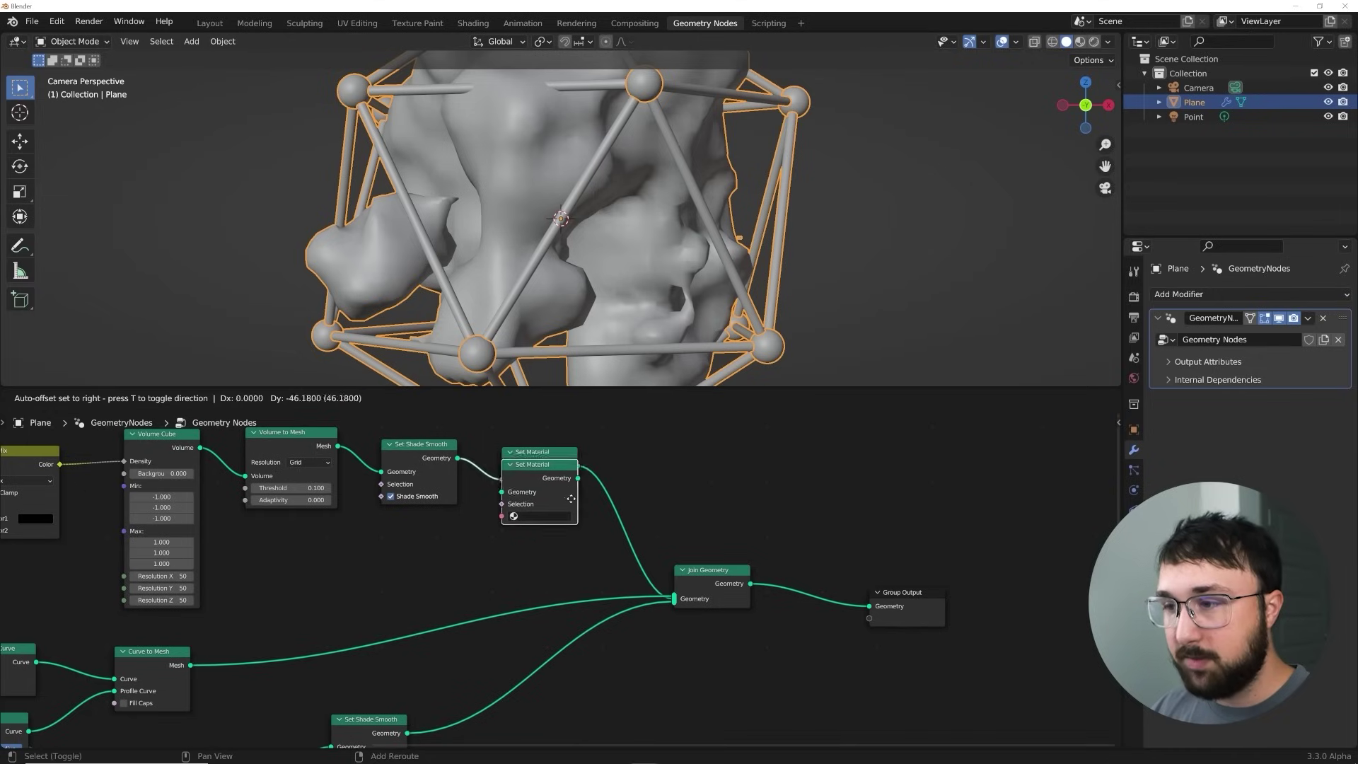
{"action": "left_click", "coordinate": [562, 613]}
{"action": "key", "text": "shift+d"}
{"action": "left_click", "coordinate": [580, 698]}
{"action": "left_click_drag", "start_coordinate": [527, 653], "coordinate": [516, 666]}
{"action": "left_click_drag", "start_coordinate": [532, 472], "coordinate": [518, 514]}
{"action": "left_click_drag", "start_coordinate": [524, 650], "coordinate": [517, 650]}
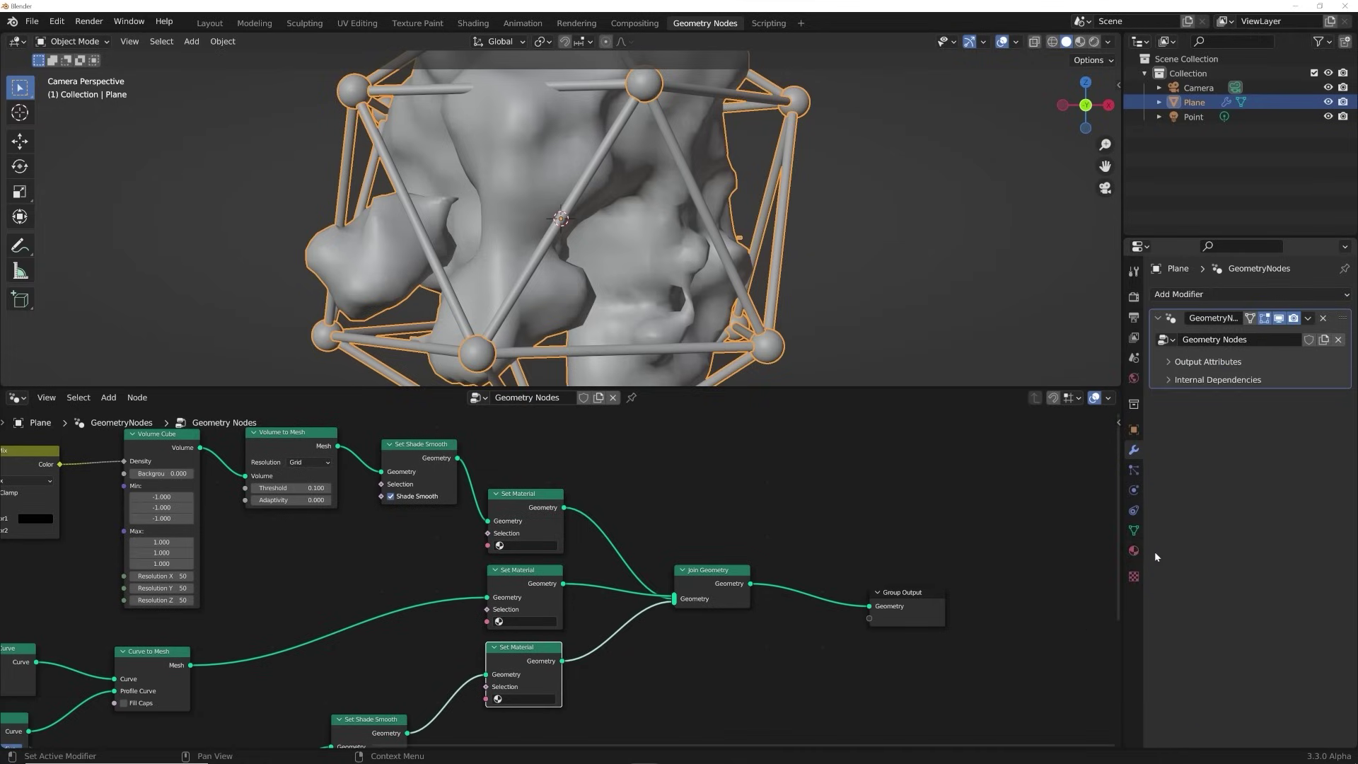
- Create two new materials on the Plane, named gew and base
{"action": "left_click", "coordinate": [1134, 549]}
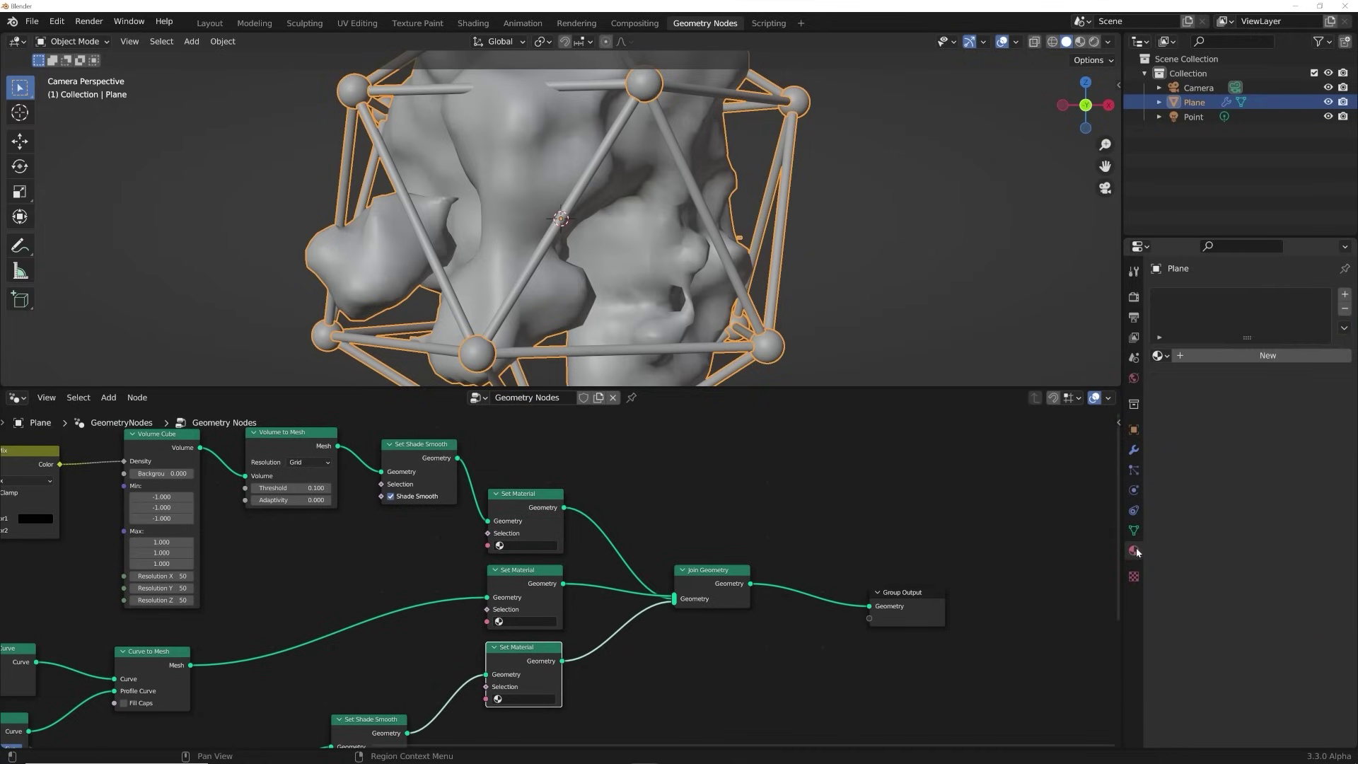
{"action": "left_click", "coordinate": [1255, 356]}
{"action": "type", "text": "gew"}
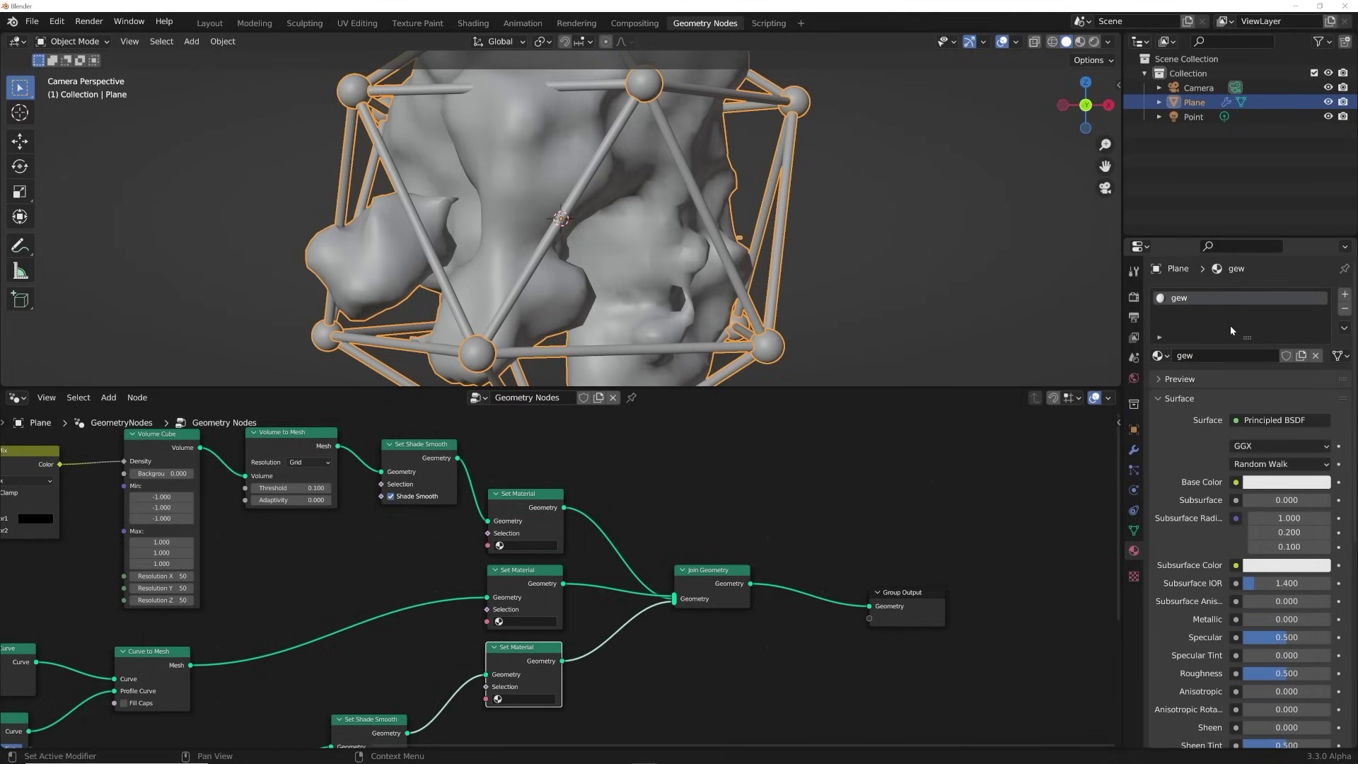
{"action": "left_click", "coordinate": [1342, 295]}
{"action": "left_click", "coordinate": [1234, 385]}
{"action": "double_click", "coordinate": [1235, 382]}
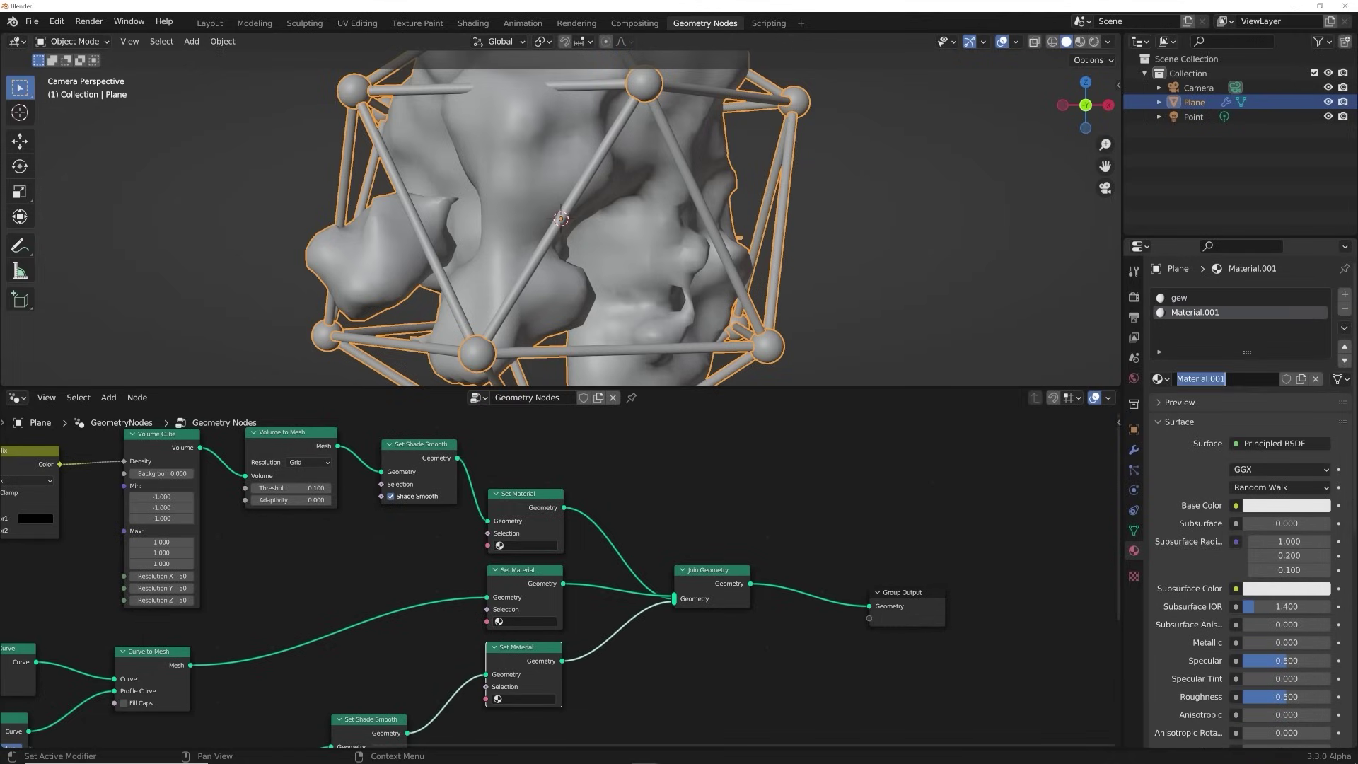
{"action": "type", "text": "base"}
{"action": "key", "text": "Return"}
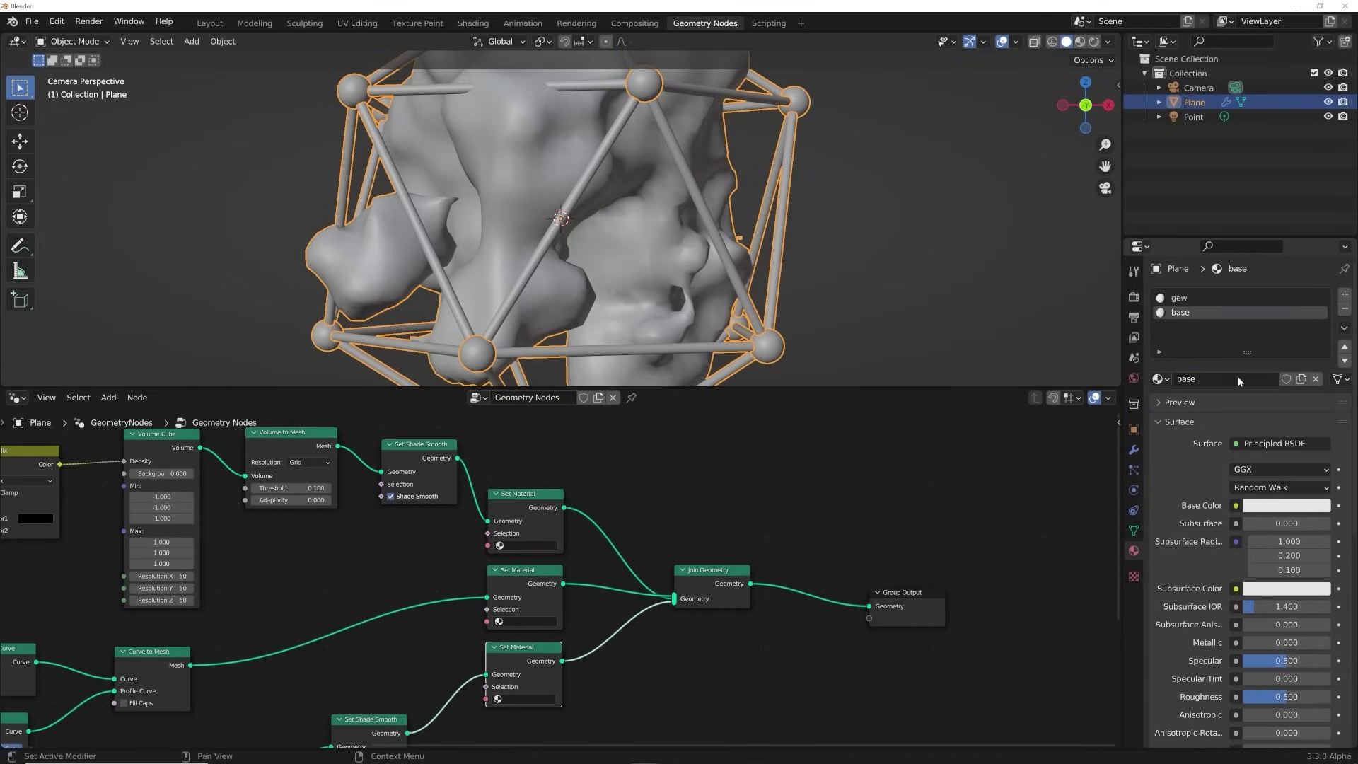
- Assign the gew material to the volume mesh's Set Material node and base to the strut and sphere ones
{"action": "left_click", "coordinate": [503, 546]}
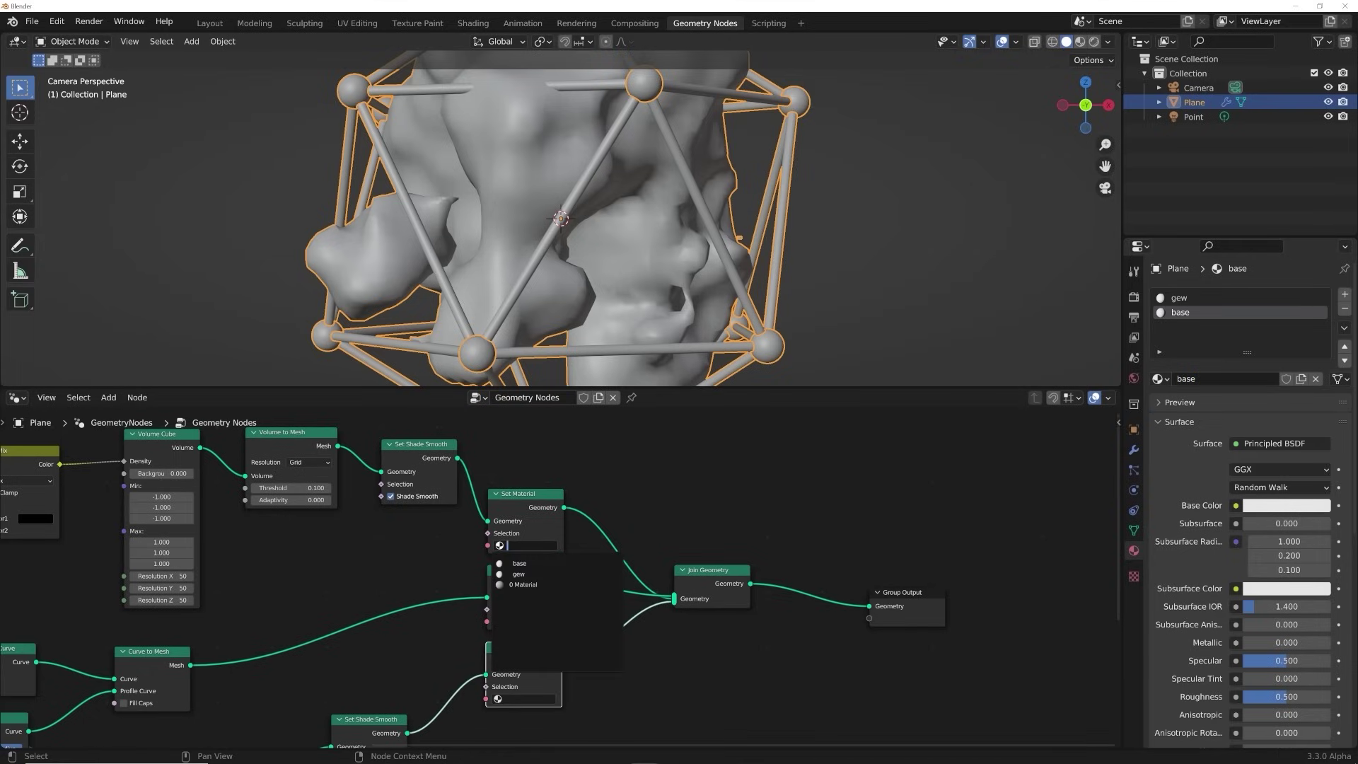
{"action": "left_click", "coordinate": [632, 467]}
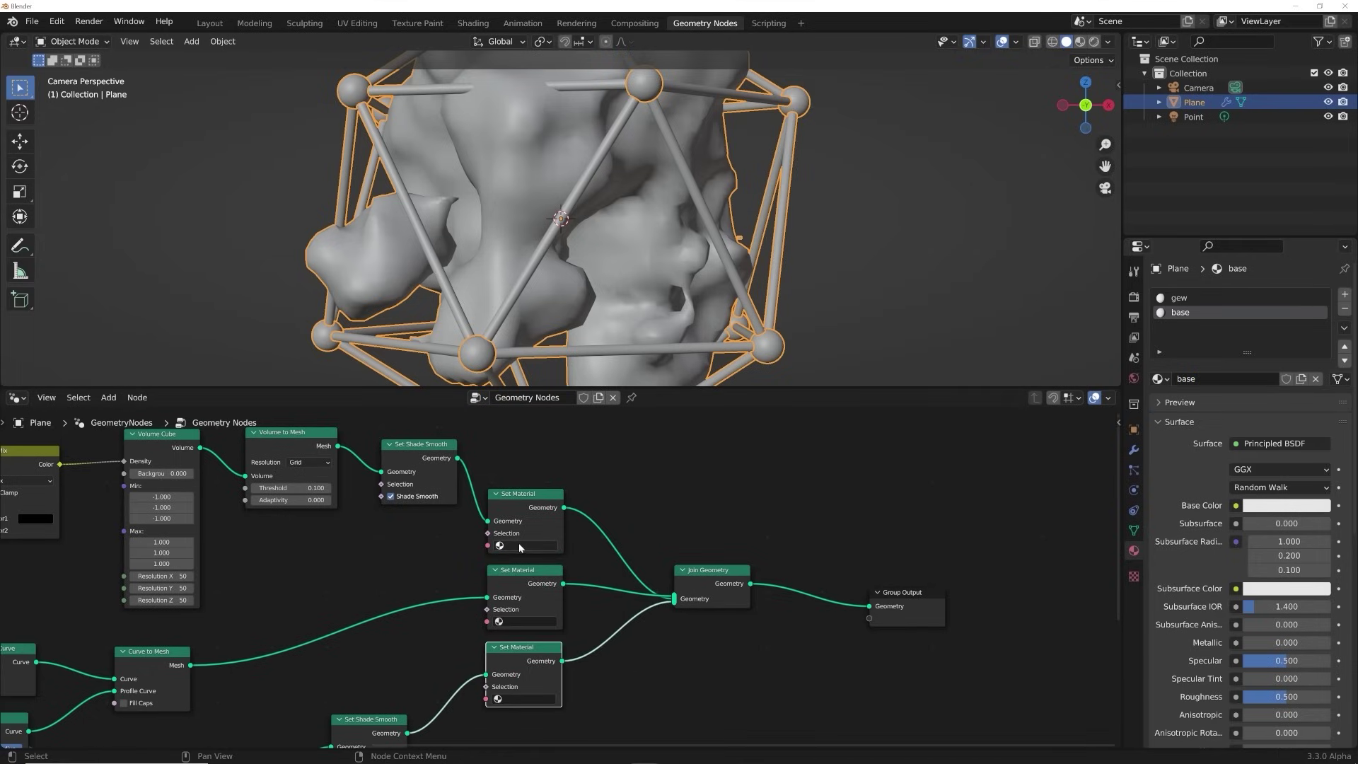
{"action": "scroll", "coordinate": [519, 542], "scroll_direction": "up", "scroll_amount": 3}
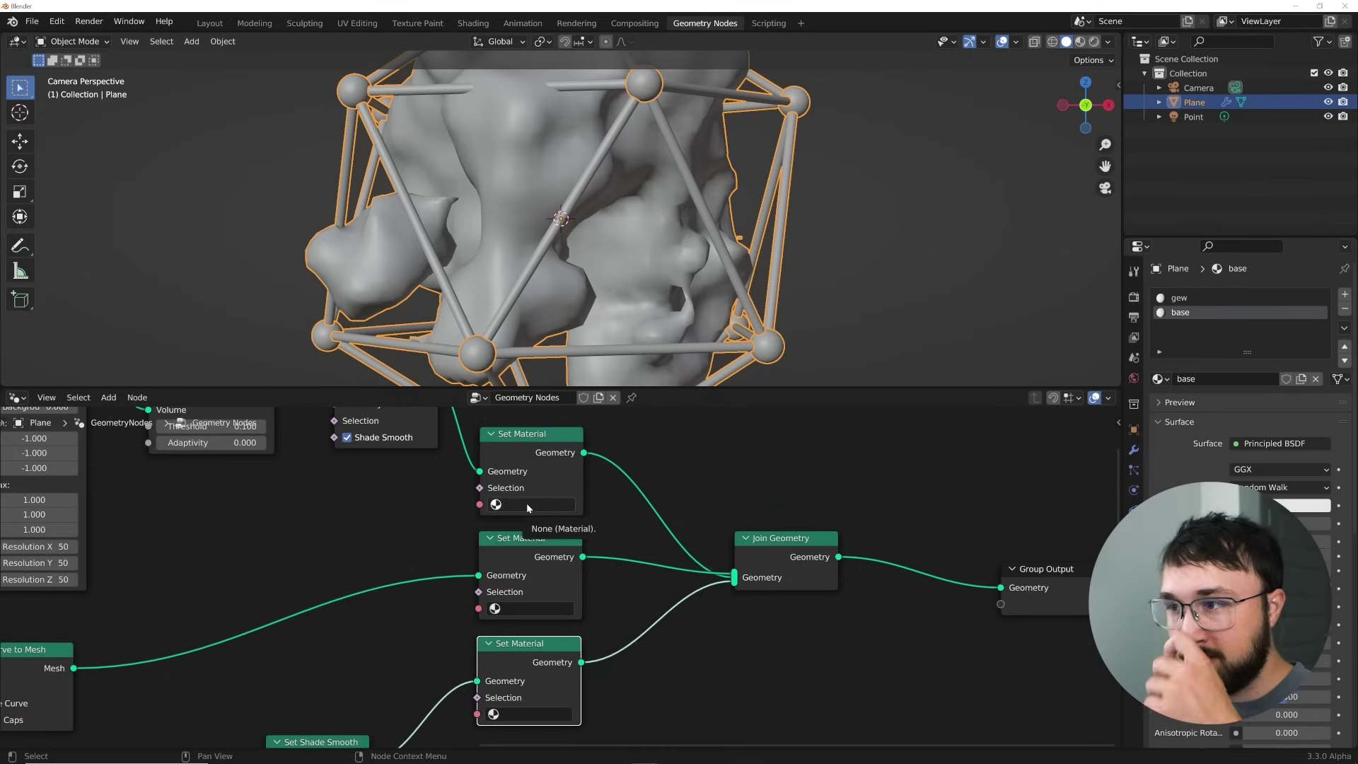
{"action": "left_click", "coordinate": [526, 503]}
{"action": "left_click", "coordinate": [551, 540]}
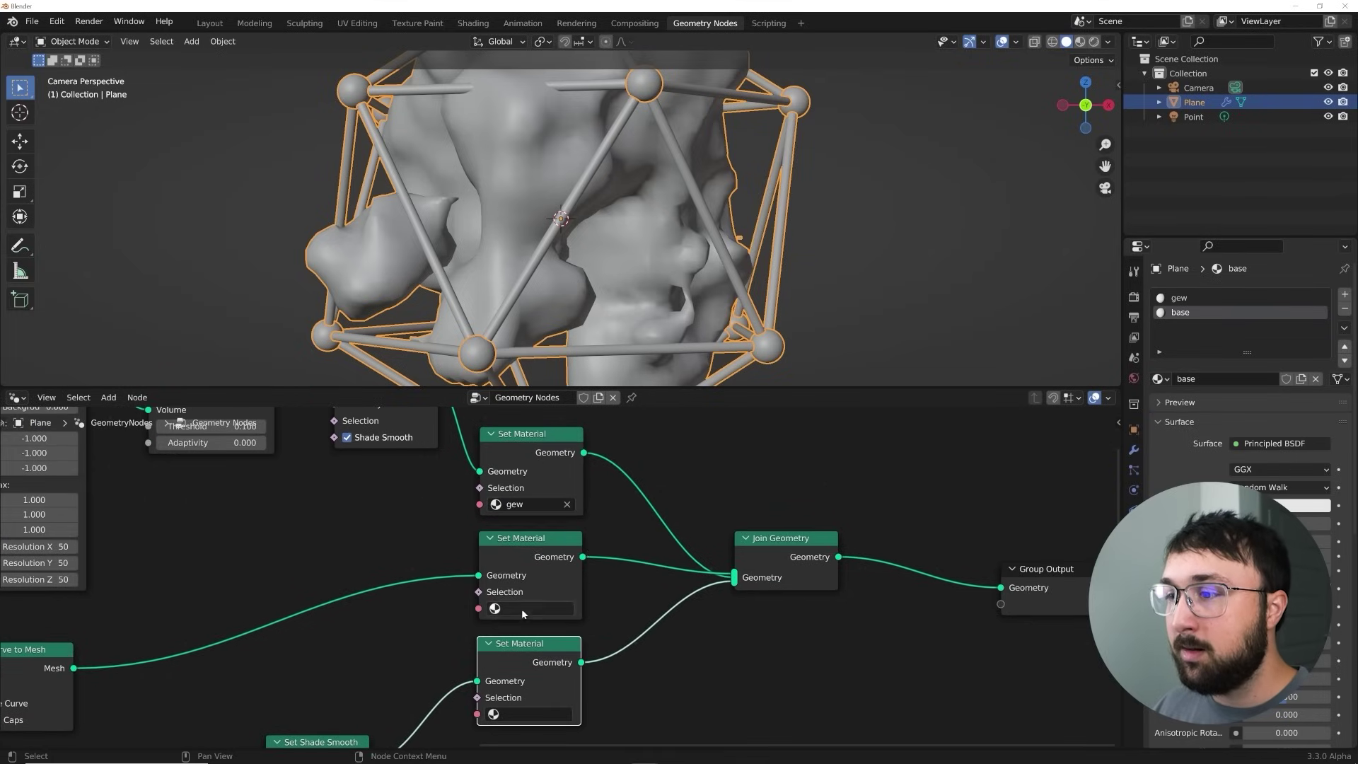
{"action": "left_click", "coordinate": [523, 609]}
{"action": "left_click", "coordinate": [559, 451]}
{"action": "left_click", "coordinate": [527, 714]}
{"action": "left_click", "coordinate": [543, 555]}
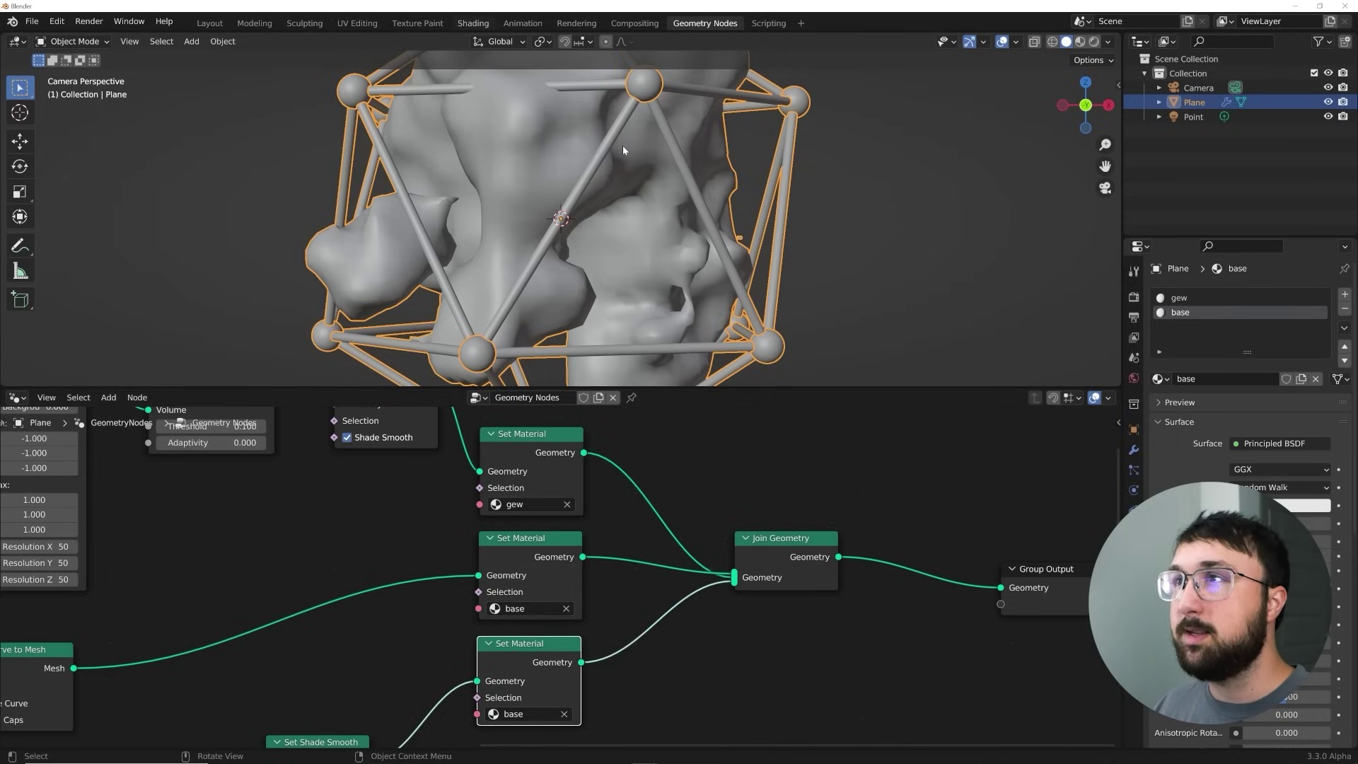
- Open the base material's shader nodes in the Shading workspace, beside a viewport looking through the camera
{"action": "key", "text": "KP_0"}
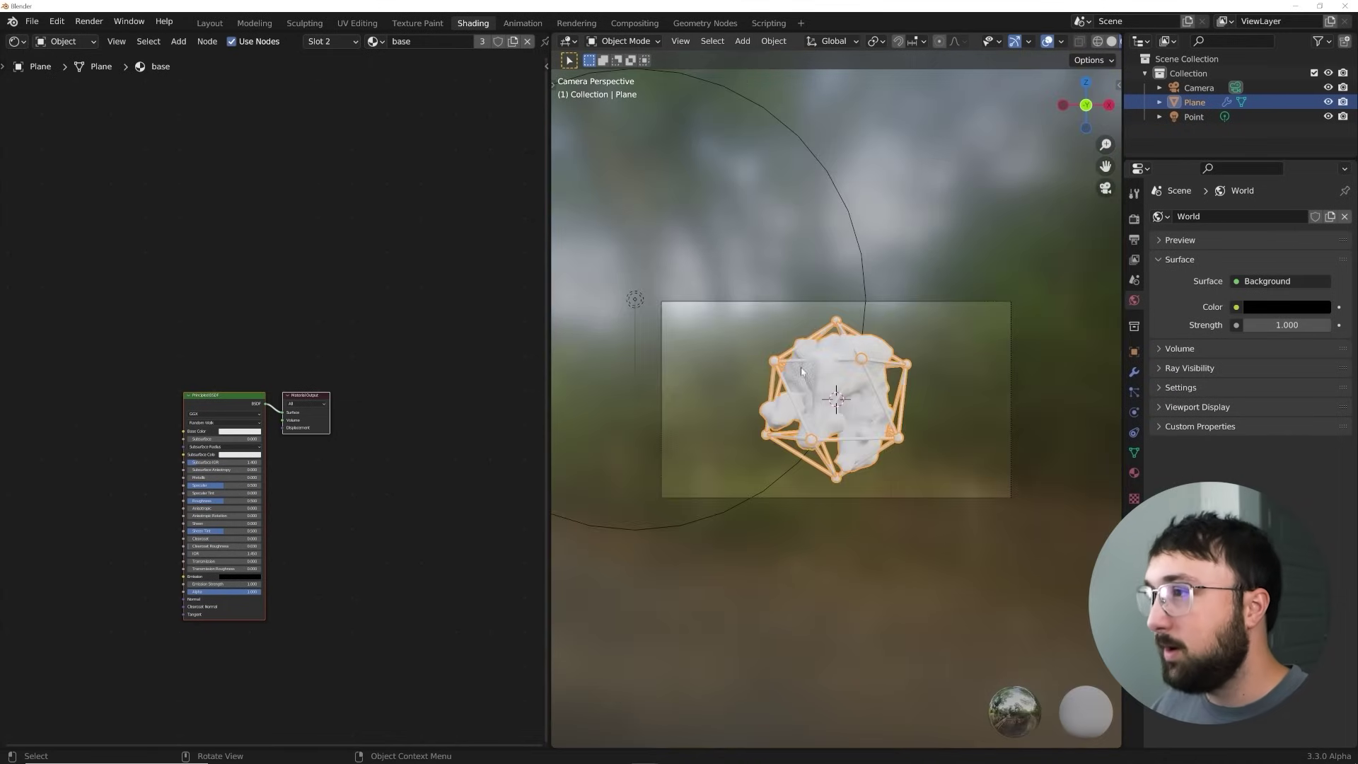
{"action": "scroll", "coordinate": [802, 370], "scroll_direction": "up", "scroll_amount": 5}
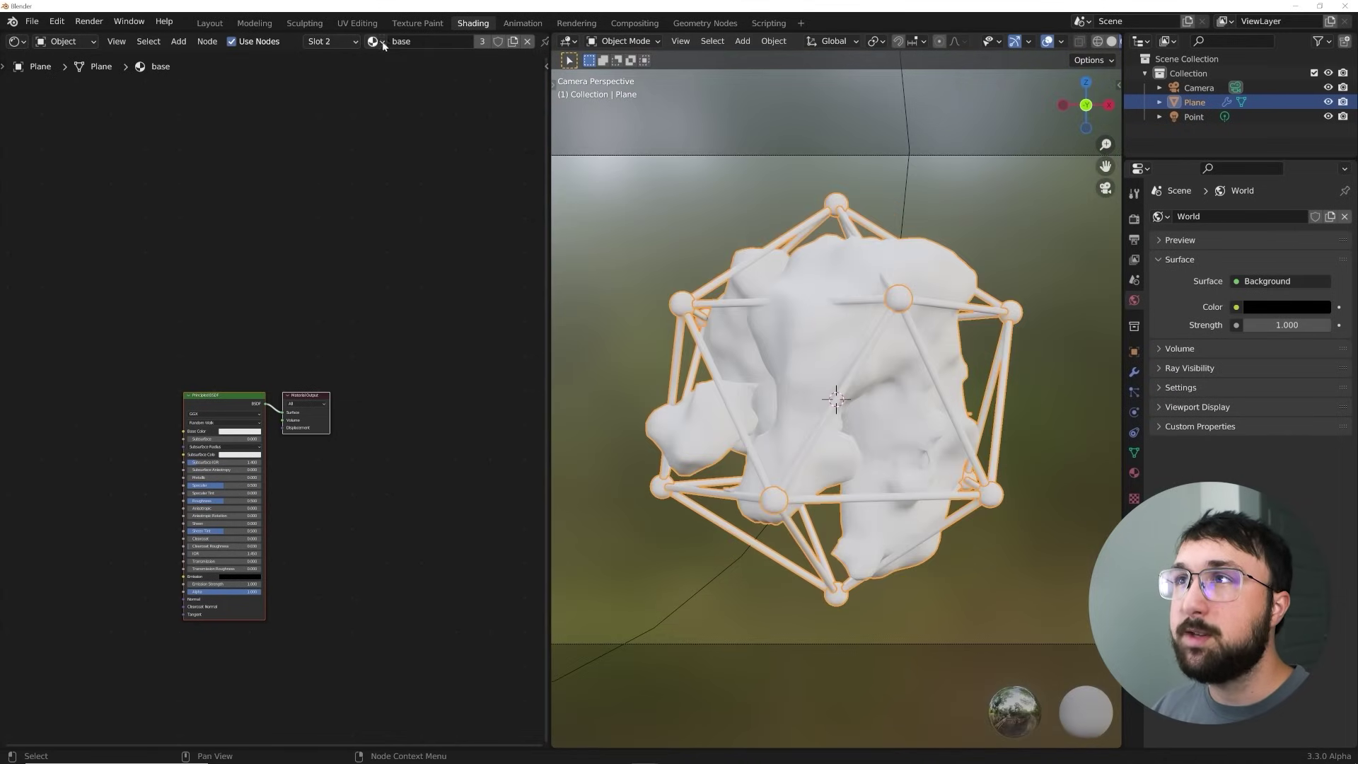
{"action": "left_click", "coordinate": [331, 42]}
{"action": "left_click", "coordinate": [276, 72]}
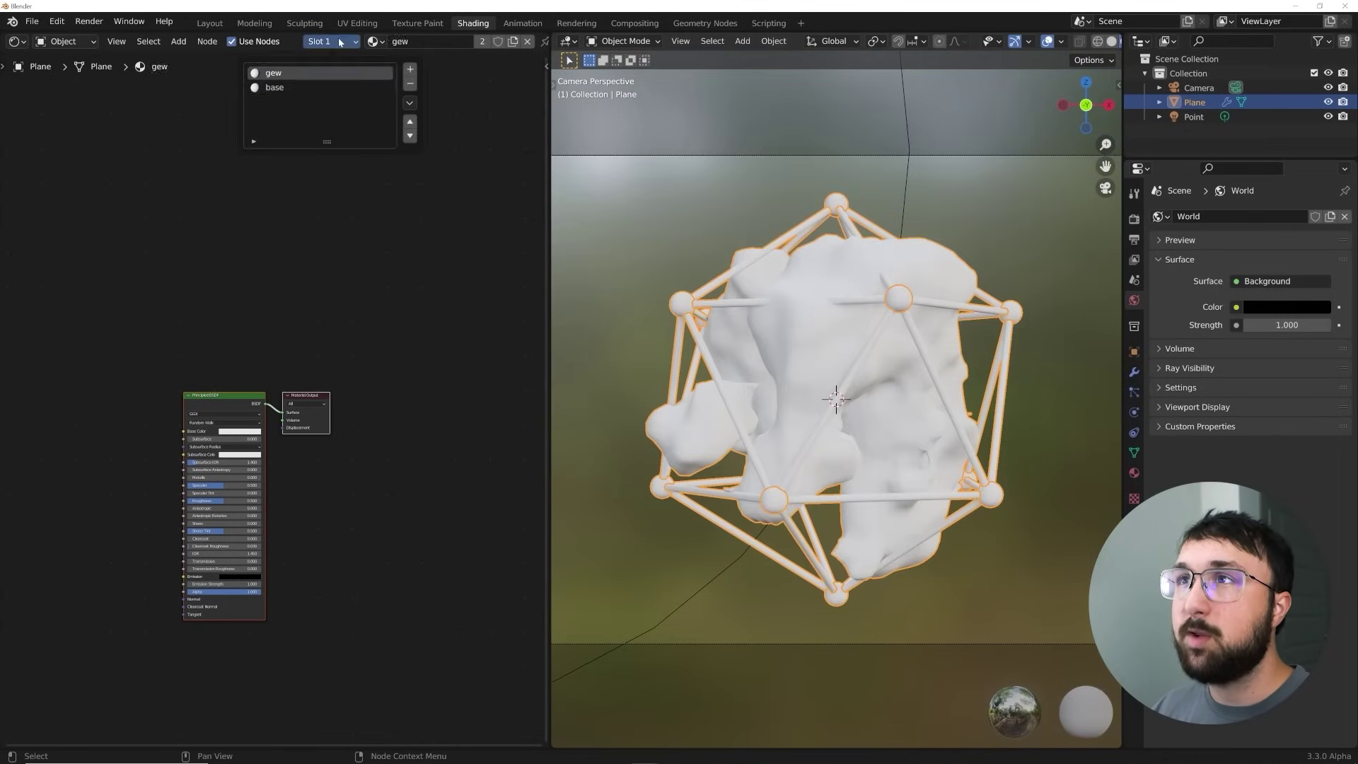
{"action": "left_click", "coordinate": [269, 87]}
{"action": "scroll", "coordinate": [307, 396], "scroll_direction": "up", "scroll_amount": 3}
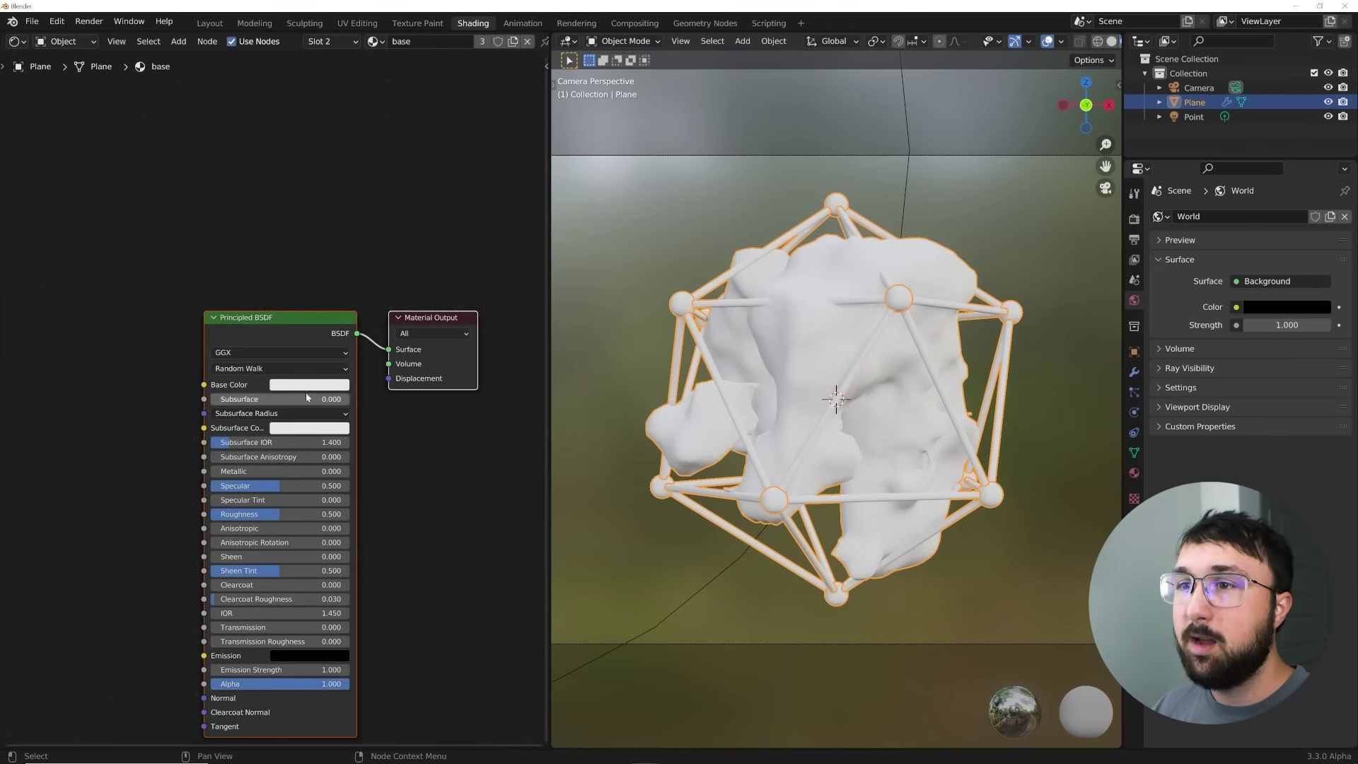
- Make the base material's Base Color black, lower its Roughness to about 0.055, and inspect the struts up close
{"action": "left_click", "coordinate": [307, 385]}
{"action": "left_click_drag", "start_coordinate": [381, 277], "coordinate": [380, 296]}
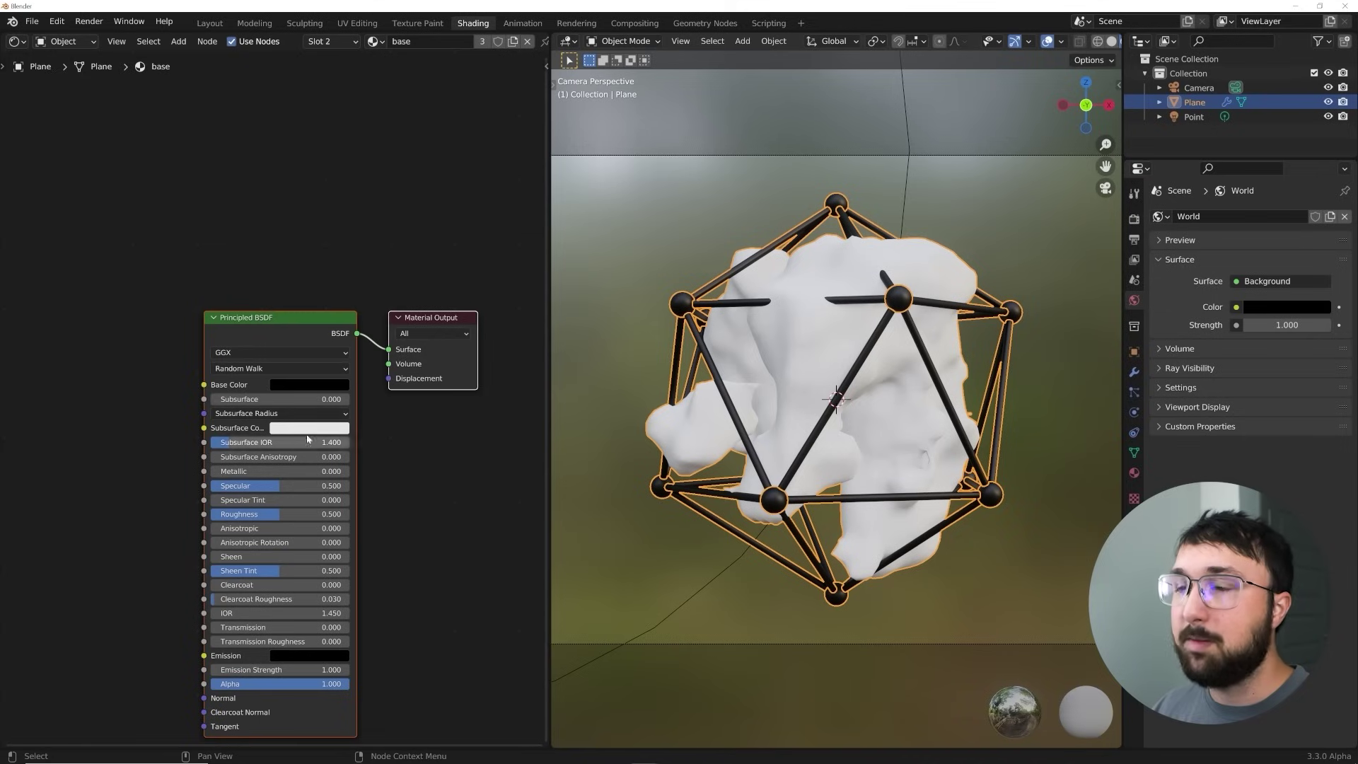
{"action": "left_click_drag", "start_coordinate": [279, 514], "coordinate": [227, 515]}
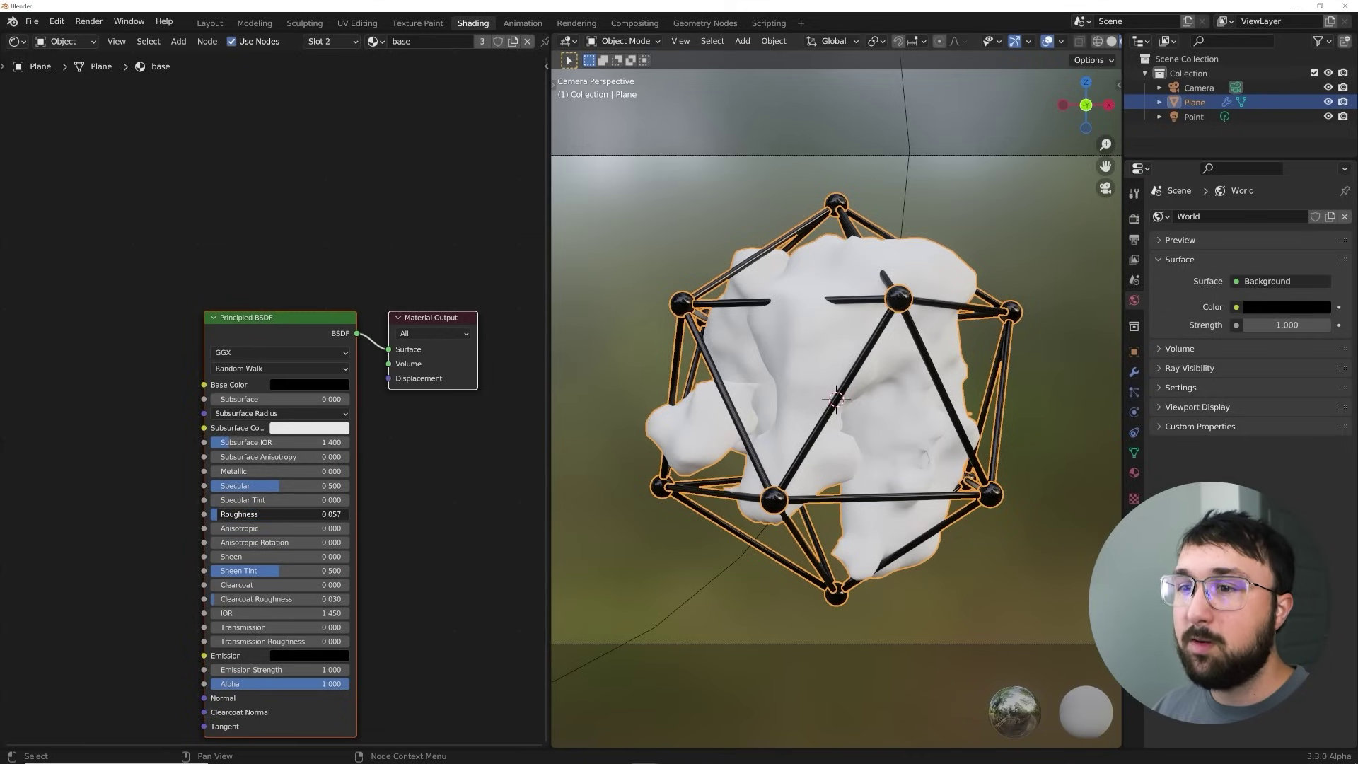
{"action": "middle_click_drag", "start_coordinate": [870, 403], "coordinate": [829, 381]}
{"action": "scroll", "coordinate": [924, 401], "scroll_direction": "up", "scroll_amount": 6}
{"action": "scroll", "coordinate": [923, 401], "scroll_direction": "down", "scroll_amount": 2}
{"action": "key", "text": "KP_0"}
- Switch to the gew material, make its Base Color black and lower its Roughness to about 0.028
{"action": "left_click", "coordinate": [329, 43]}
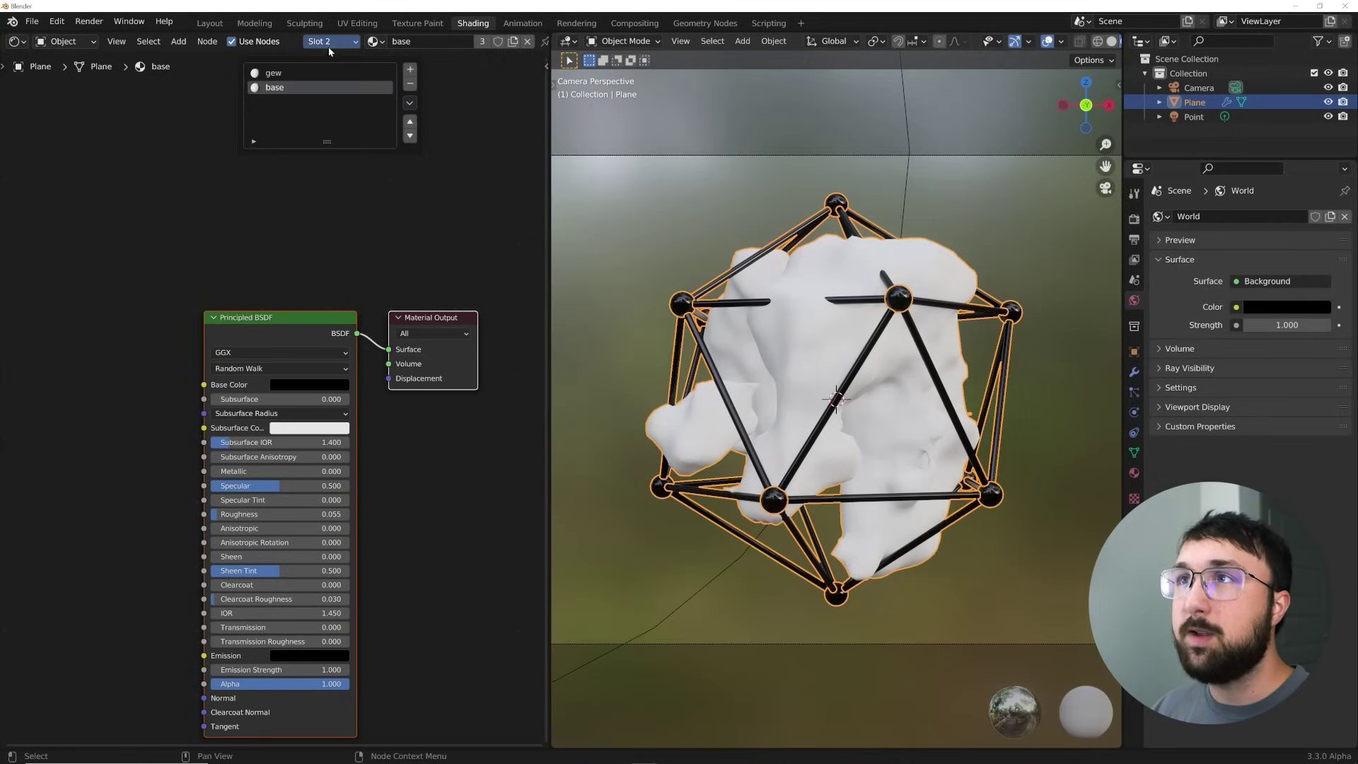
{"action": "left_click", "coordinate": [293, 74]}
{"action": "left_click", "coordinate": [323, 384]}
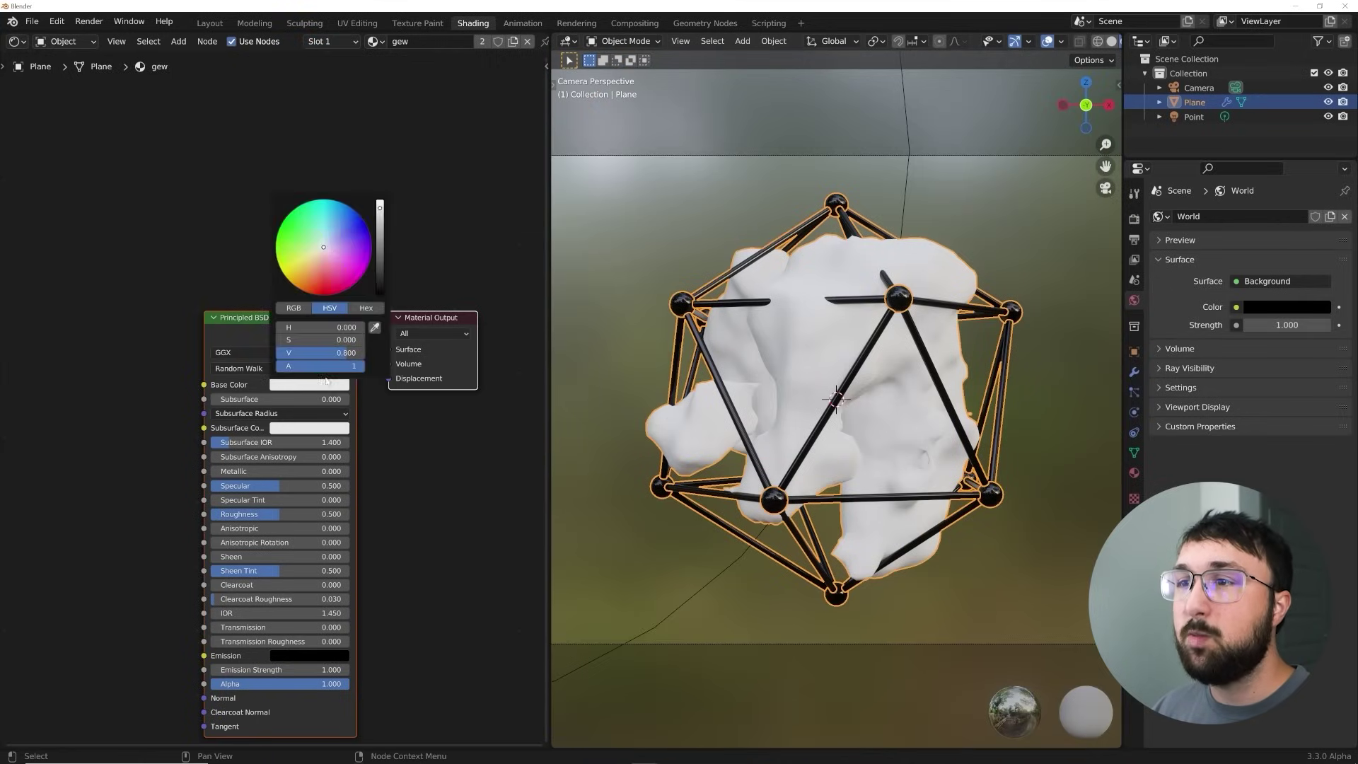
{"action": "left_click", "coordinate": [376, 282]}
{"action": "left_click_drag", "start_coordinate": [290, 520], "coordinate": [225, 521]}
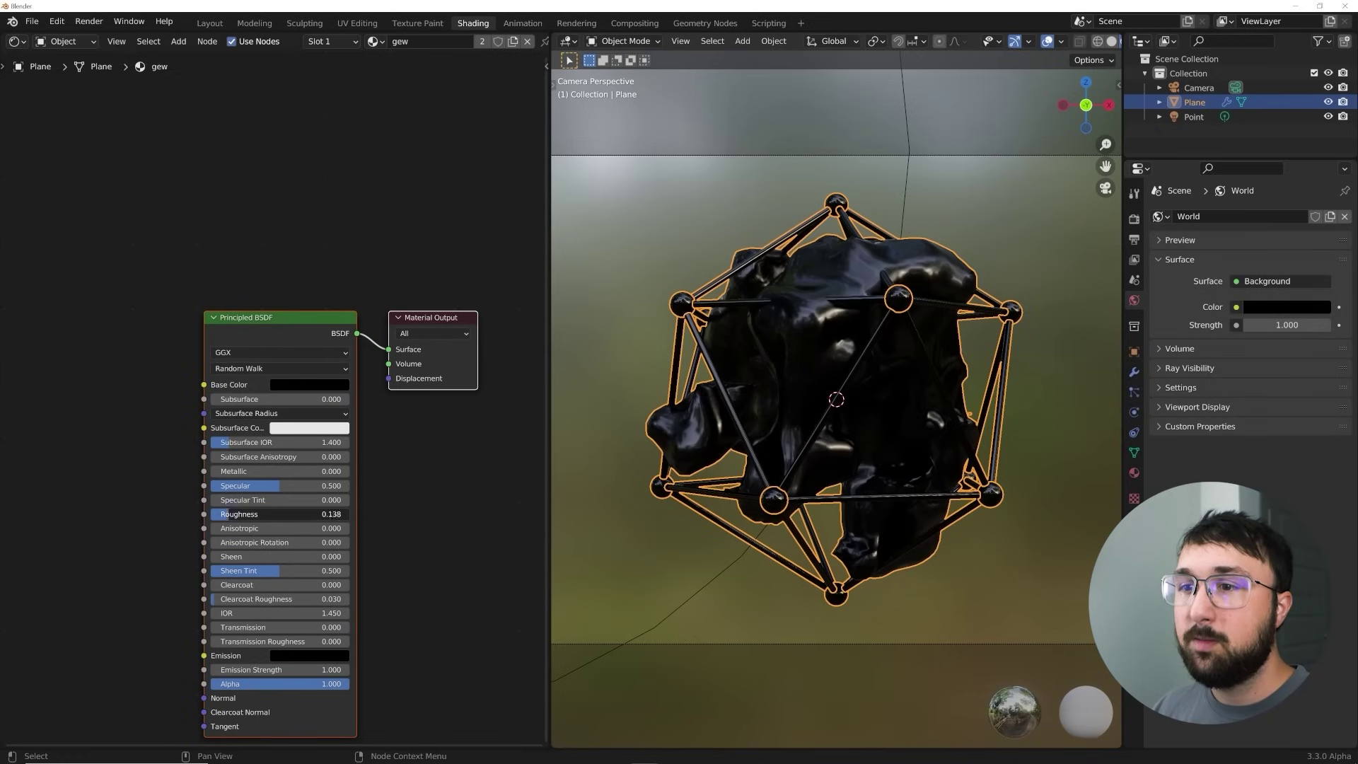
- Raise the gew material's Specular to 2
{"action": "left_click_drag", "start_coordinate": [290, 485], "coordinate": [350, 486]}
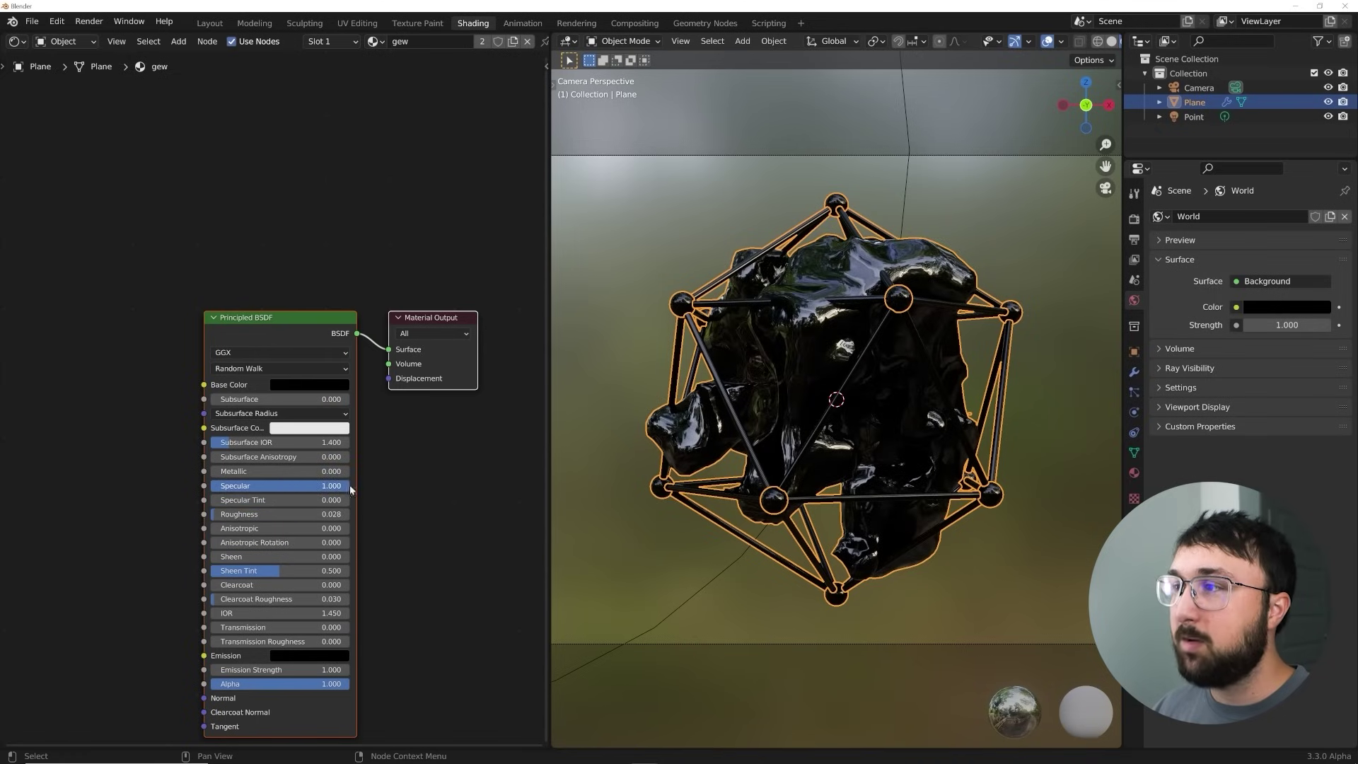
{"action": "scroll", "coordinate": [927, 354], "scroll_direction": "up", "scroll_amount": 3}
{"action": "left_click", "coordinate": [264, 488]}
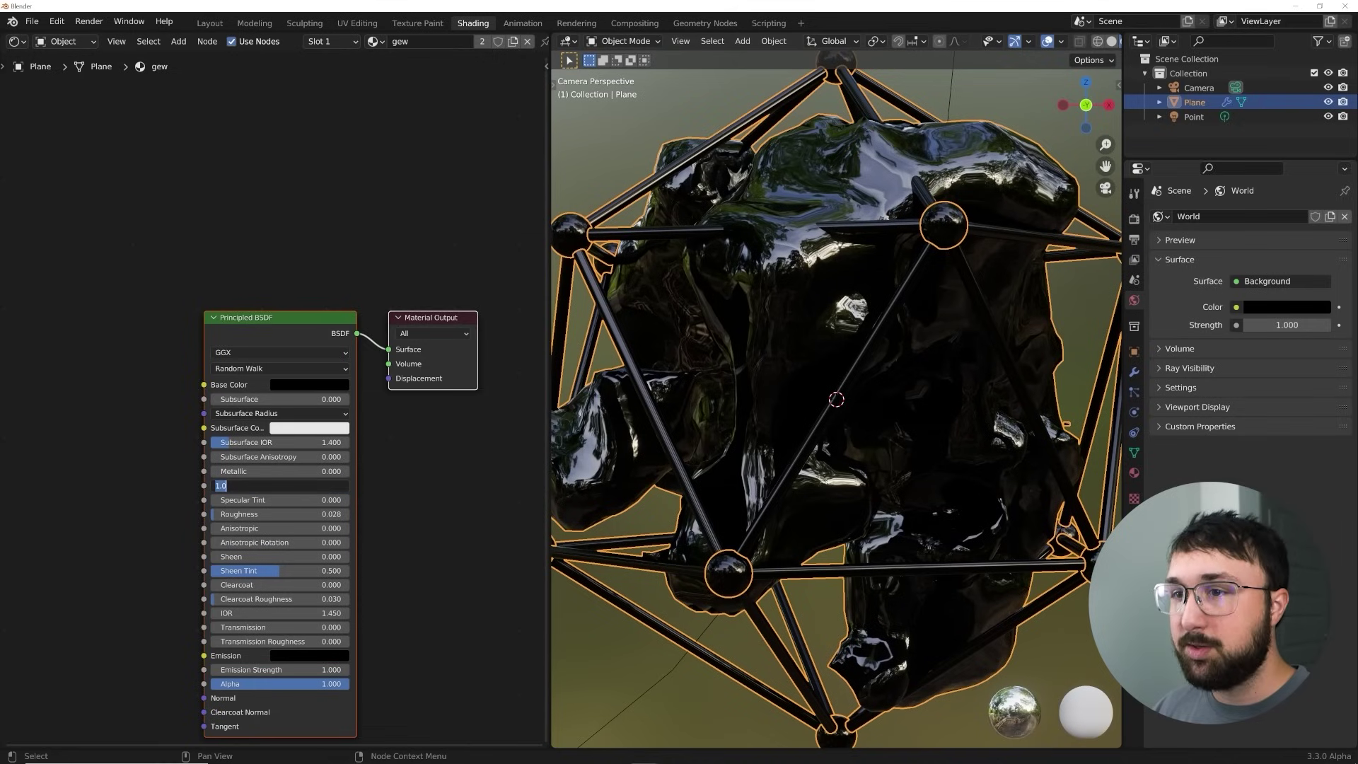
{"action": "type", "text": "2"}
{"action": "key", "text": "Return"}
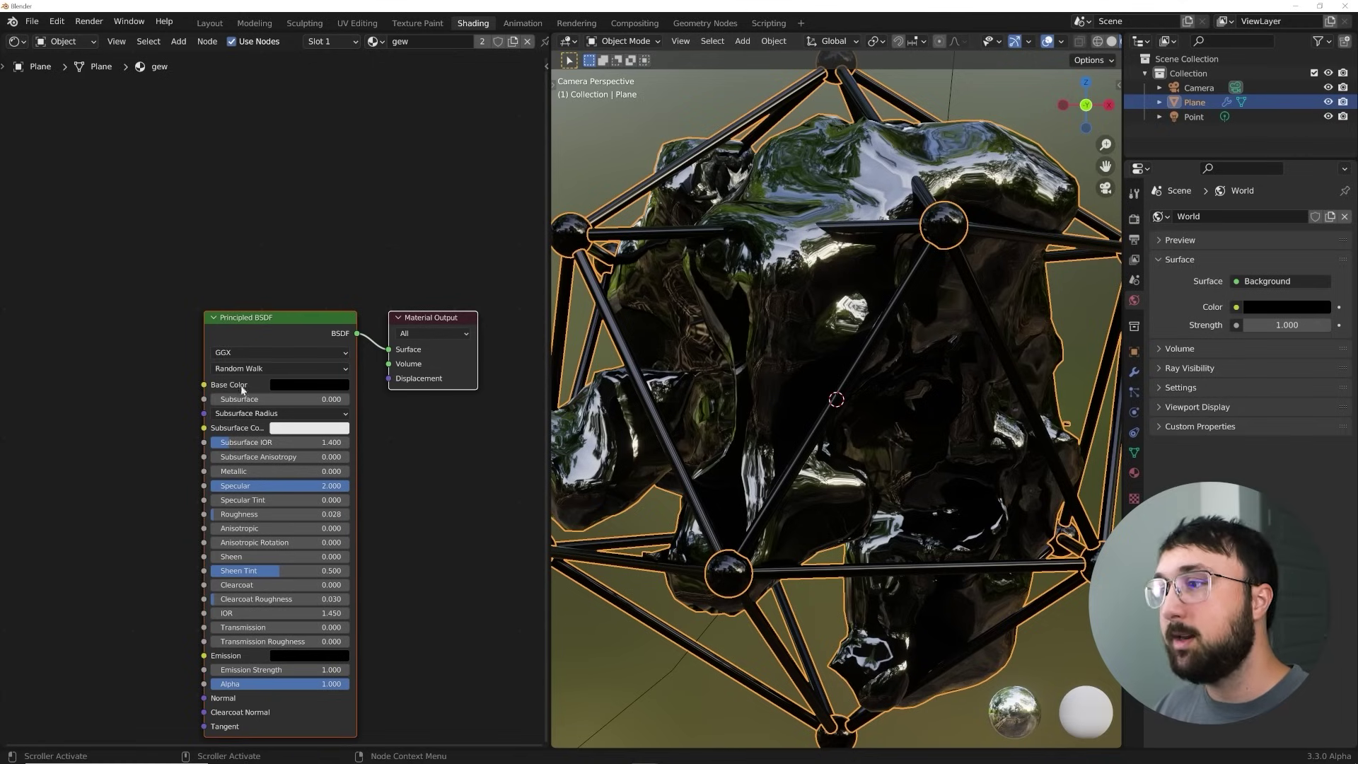
- Add a ColorRamp node to the gew material and set its interpolation to B-Spline
{"action": "middle_click_drag", "start_coordinate": [183, 364], "coordinate": [297, 341]}
{"action": "middle_click_drag", "start_coordinate": [384, 509], "coordinate": [388, 480]}
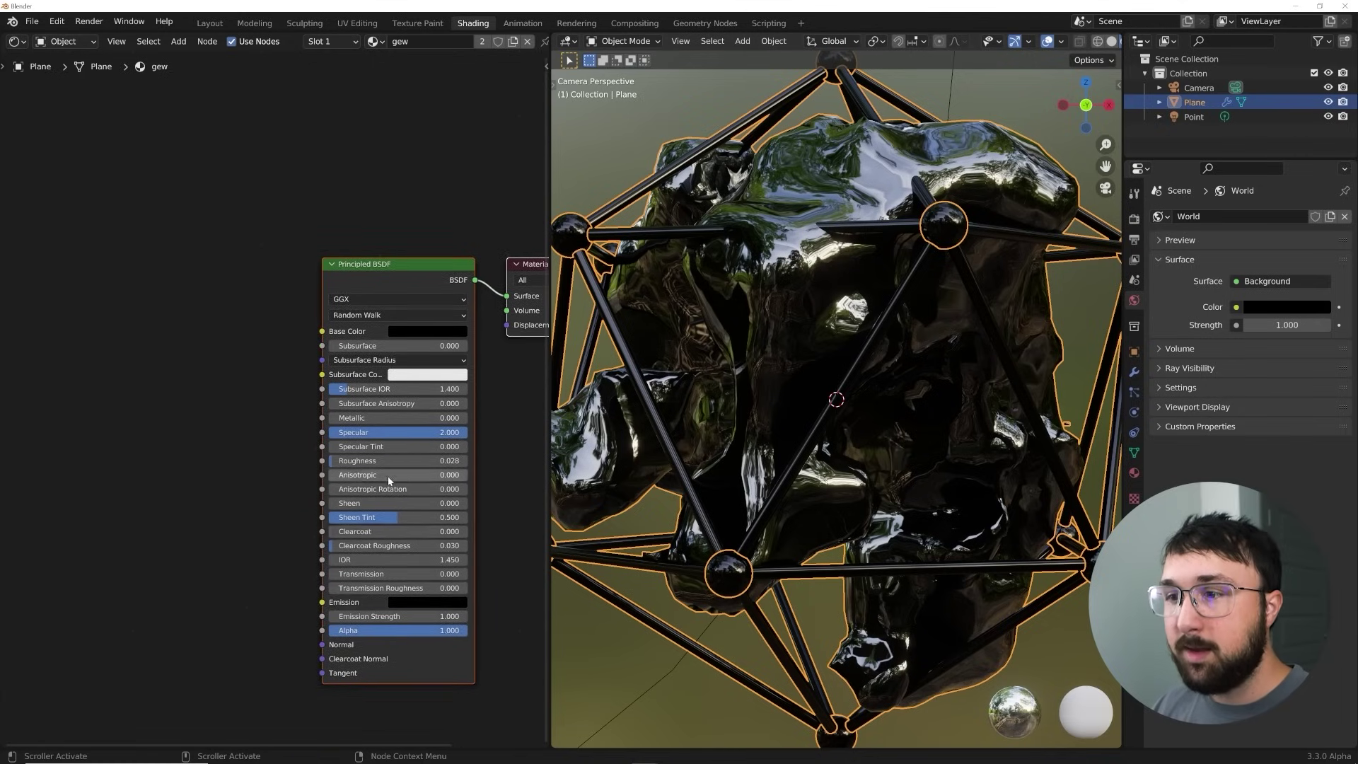
{"action": "key", "text": "shift+a"}
{"action": "type", "text": "col"}
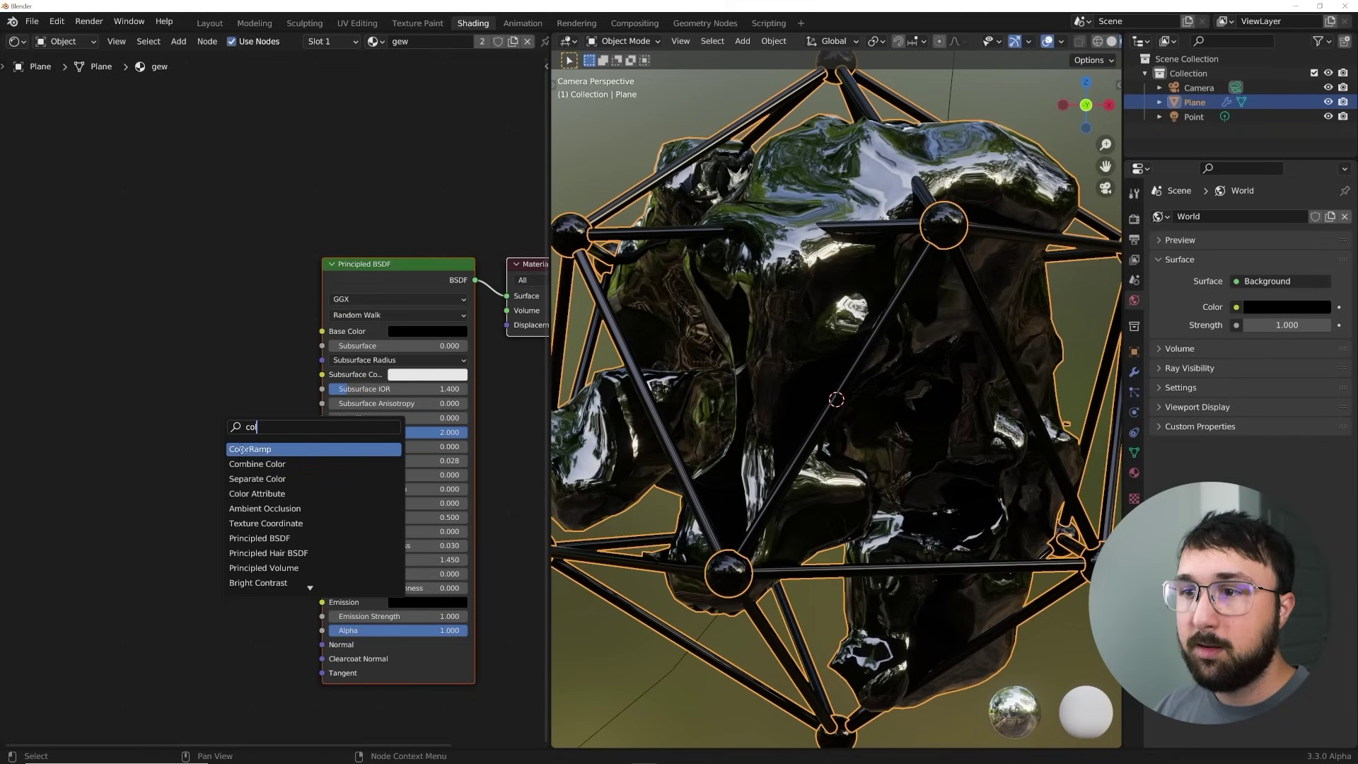
{"action": "key", "text": "Return"}
{"action": "scroll", "coordinate": [314, 570], "scroll_direction": "up", "scroll_amount": 4}
{"action": "left_click", "coordinate": [341, 549]}
{"action": "left_click", "coordinate": [370, 622]}
{"action": "middle_click_drag", "start_coordinate": [316, 495], "coordinate": [409, 488]}
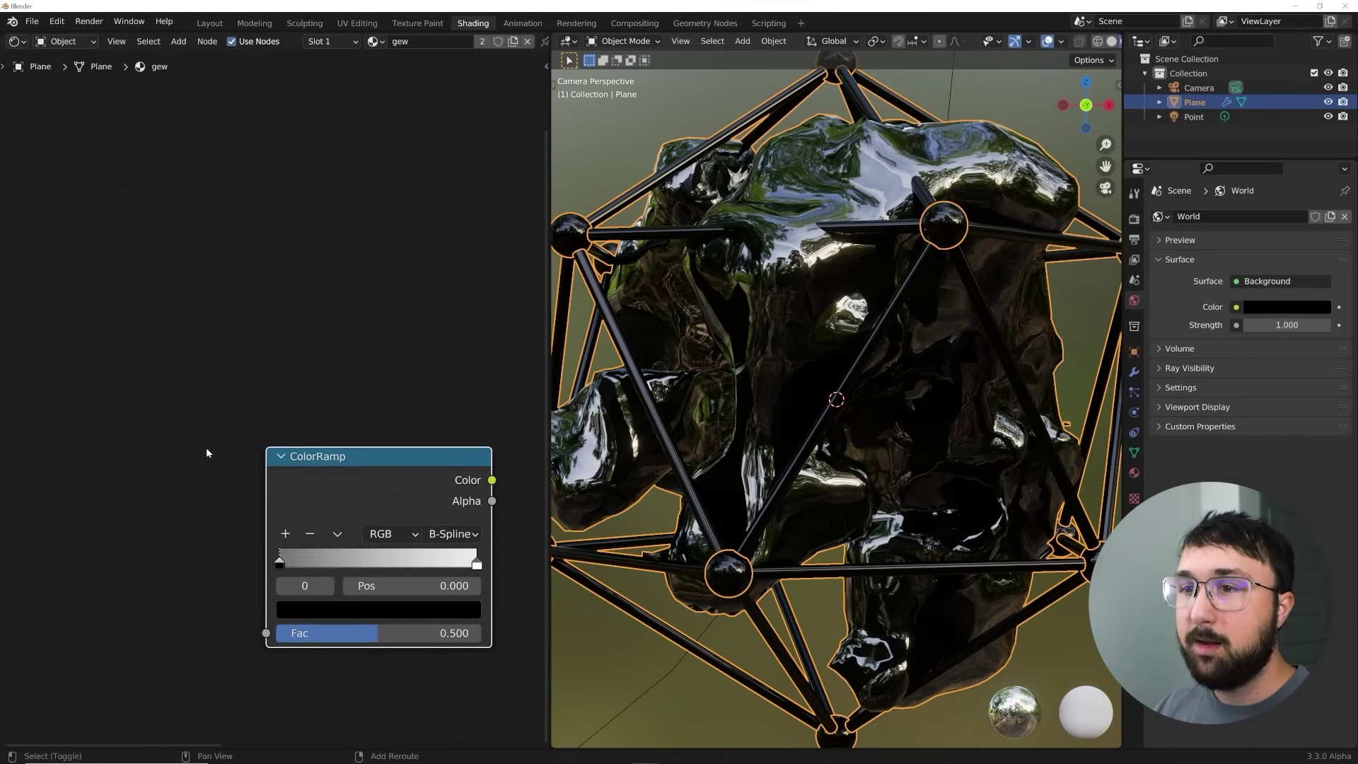
- Add a Layer Weight node and connect its Facing output to the ColorRamp's Fac input
{"action": "key", "text": "shift+a"}
{"action": "left_click", "coordinate": [207, 449]}
{"action": "type", "text": "lay"}
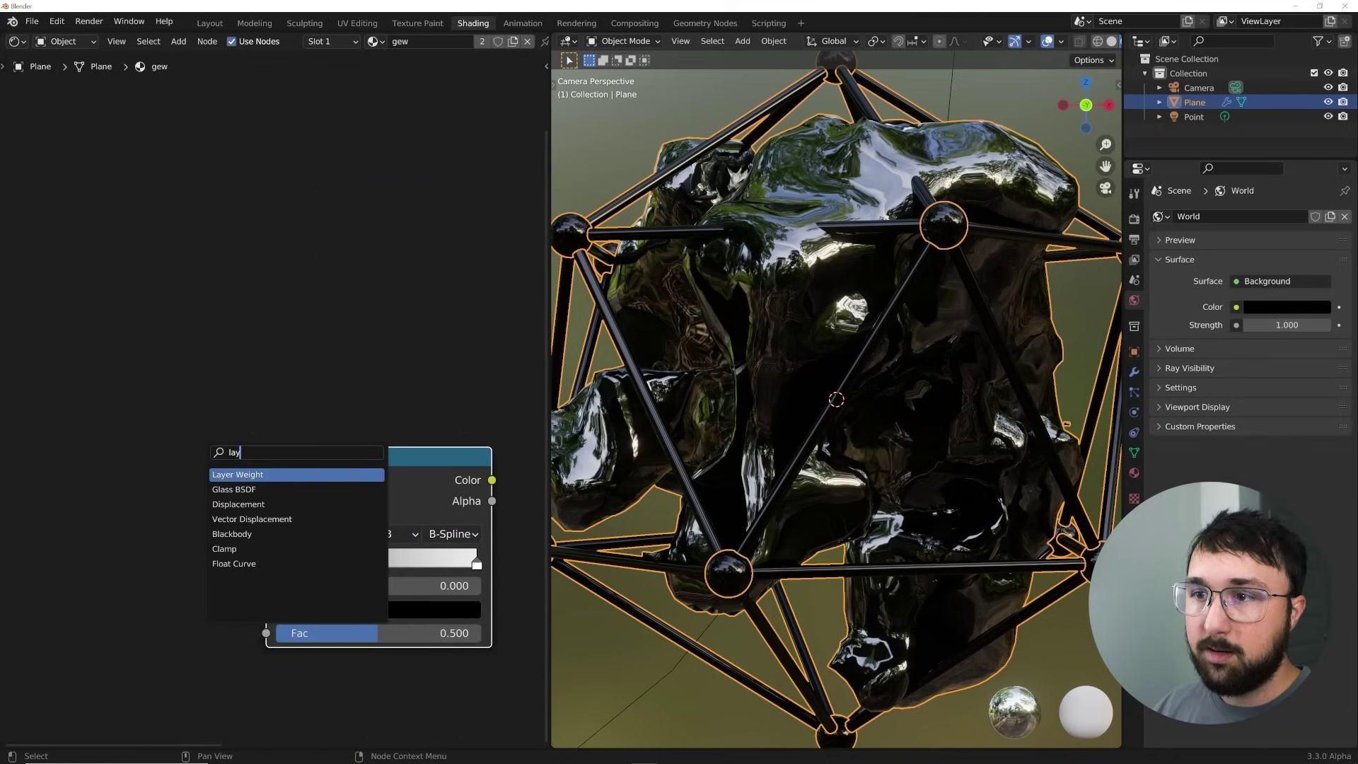
{"action": "key", "text": "Return"}
{"action": "left_click_drag", "start_coordinate": [164, 513], "coordinate": [266, 633]}
- Connect the ColorRamp's Color output to the Principled BSDF's Emission input
{"action": "middle_click_drag", "start_coordinate": [463, 508], "coordinate": [224, 527]}
{"action": "left_click_drag", "start_coordinate": [251, 499], "coordinate": [240, 450]}
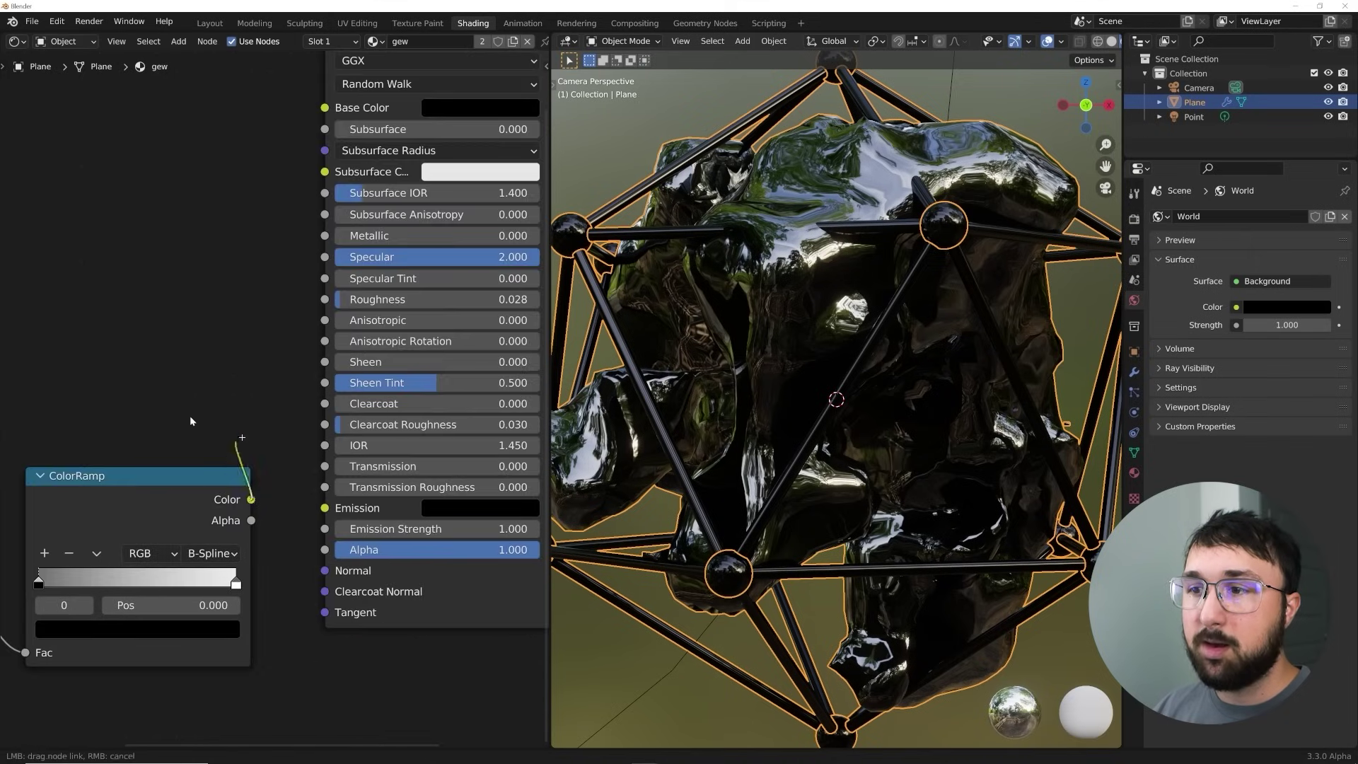
{"action": "left_click_drag", "start_coordinate": [316, 507], "coordinate": [324, 507]}
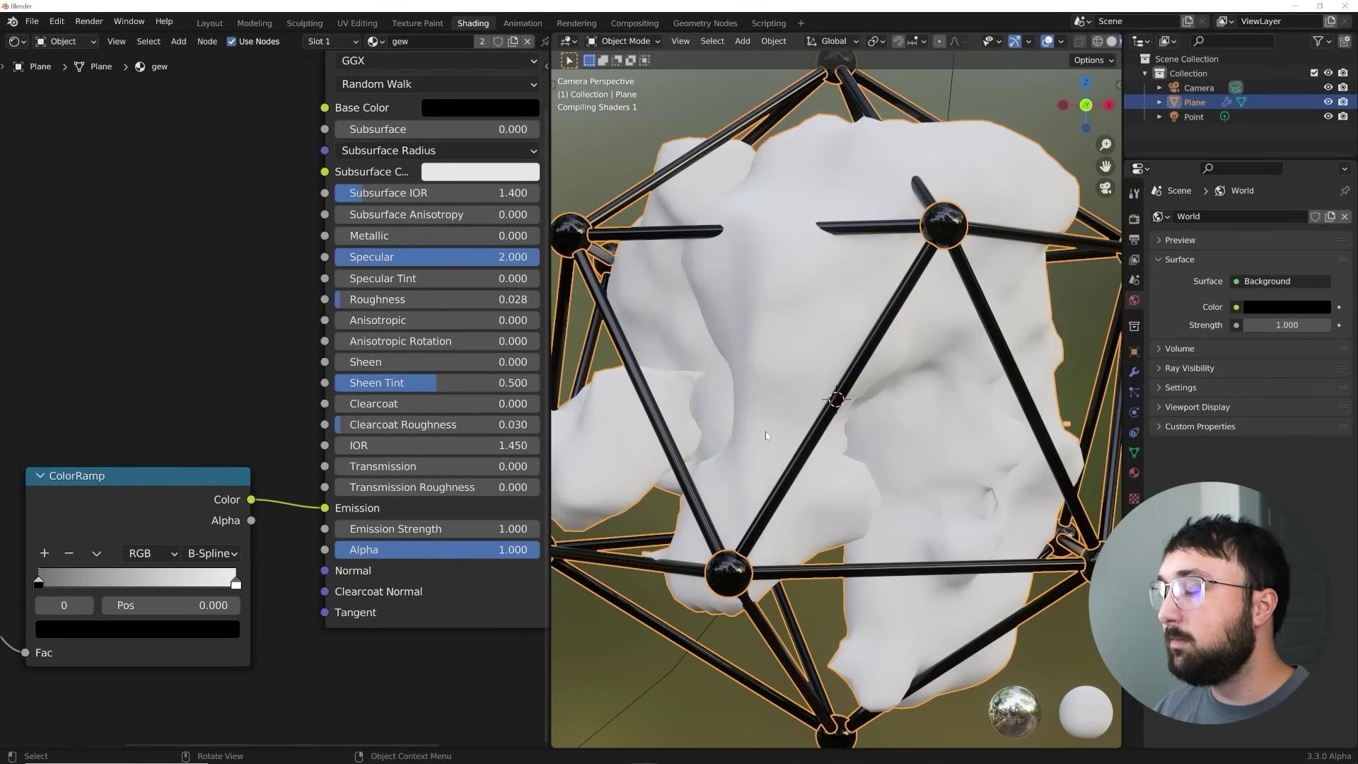
- Try a Blend value of 0 on the Layer Weight node
{"action": "middle_click_drag", "start_coordinate": [165, 496], "coordinate": [455, 452]}
{"action": "left_click_drag", "start_coordinate": [168, 509], "coordinate": [78, 509]}
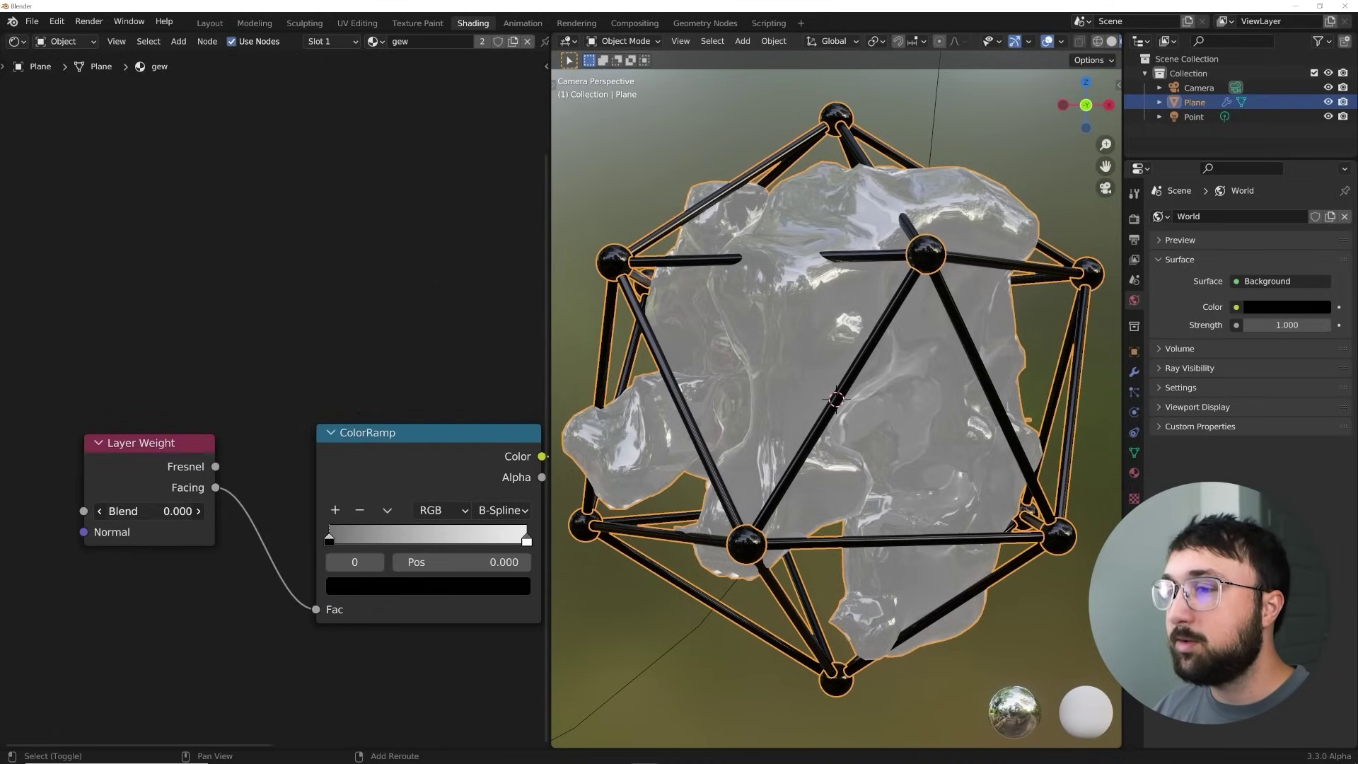
{"action": "key", "text": "ctrl+z"}
- Move the ColorRamp's black stop to about 0.6 and recolour its white end stop bright green, hue about 0.35 at full saturation
{"action": "left_click_drag", "start_coordinate": [329, 538], "coordinate": [448, 545]}
{"action": "middle_click_drag", "start_coordinate": [533, 550], "coordinate": [295, 523]}
{"action": "left_click", "coordinate": [289, 514]}
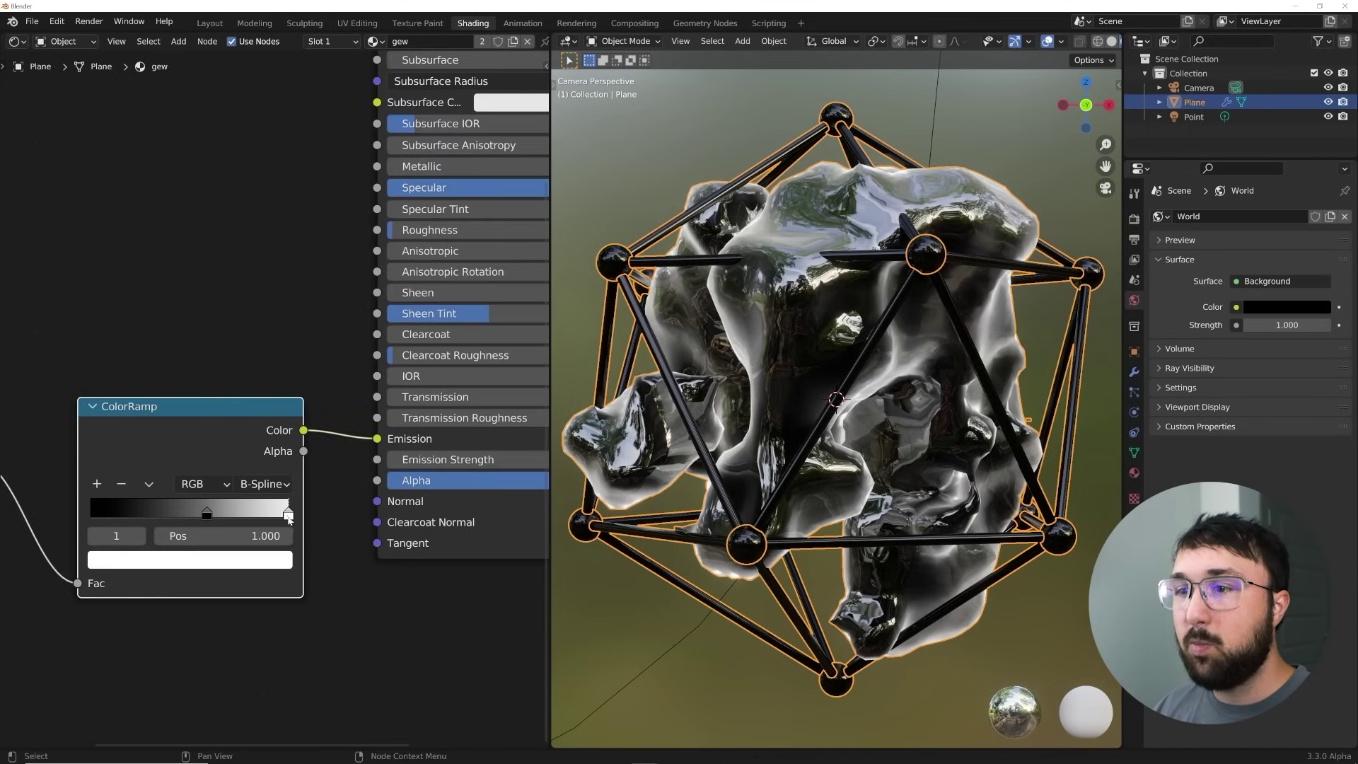
{"action": "left_click", "coordinate": [277, 558]}
{"action": "left_click", "coordinate": [120, 302]}
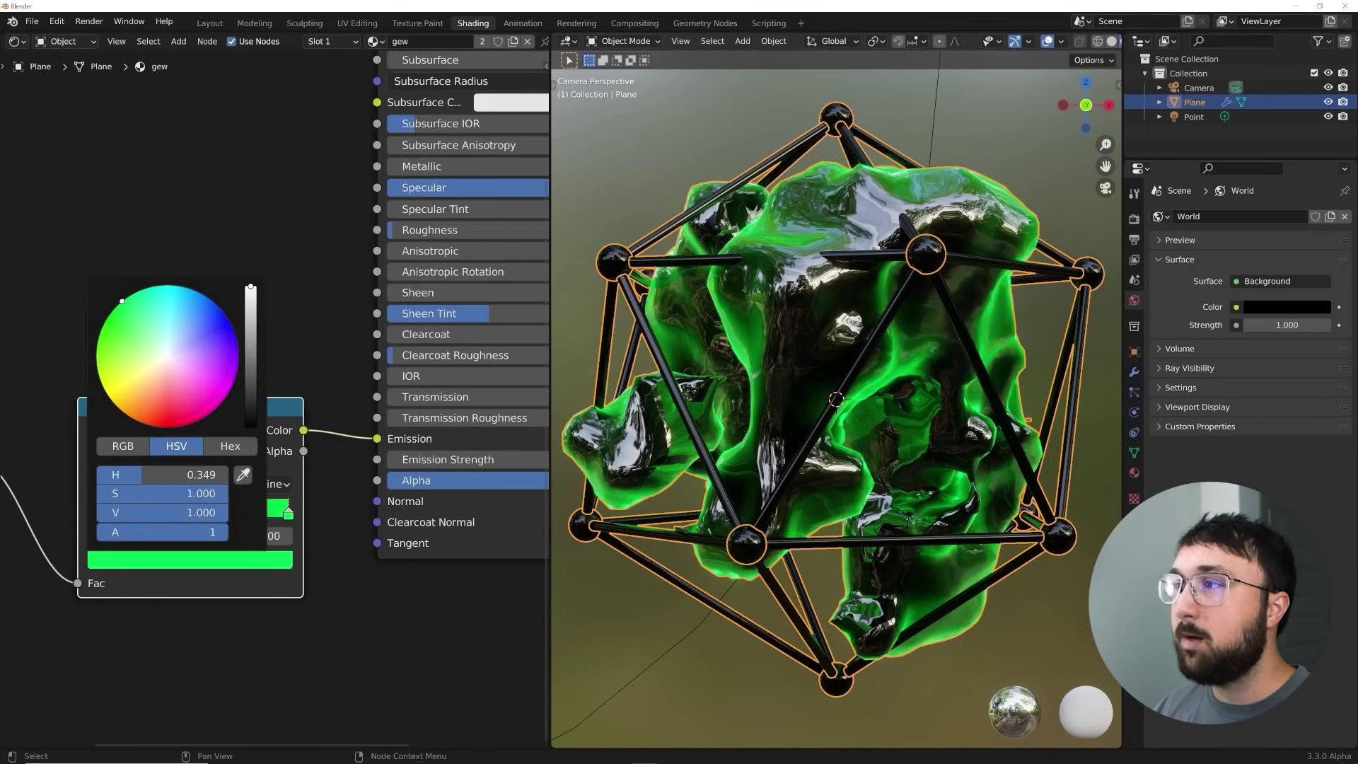
{"action": "left_click", "coordinate": [267, 559]}
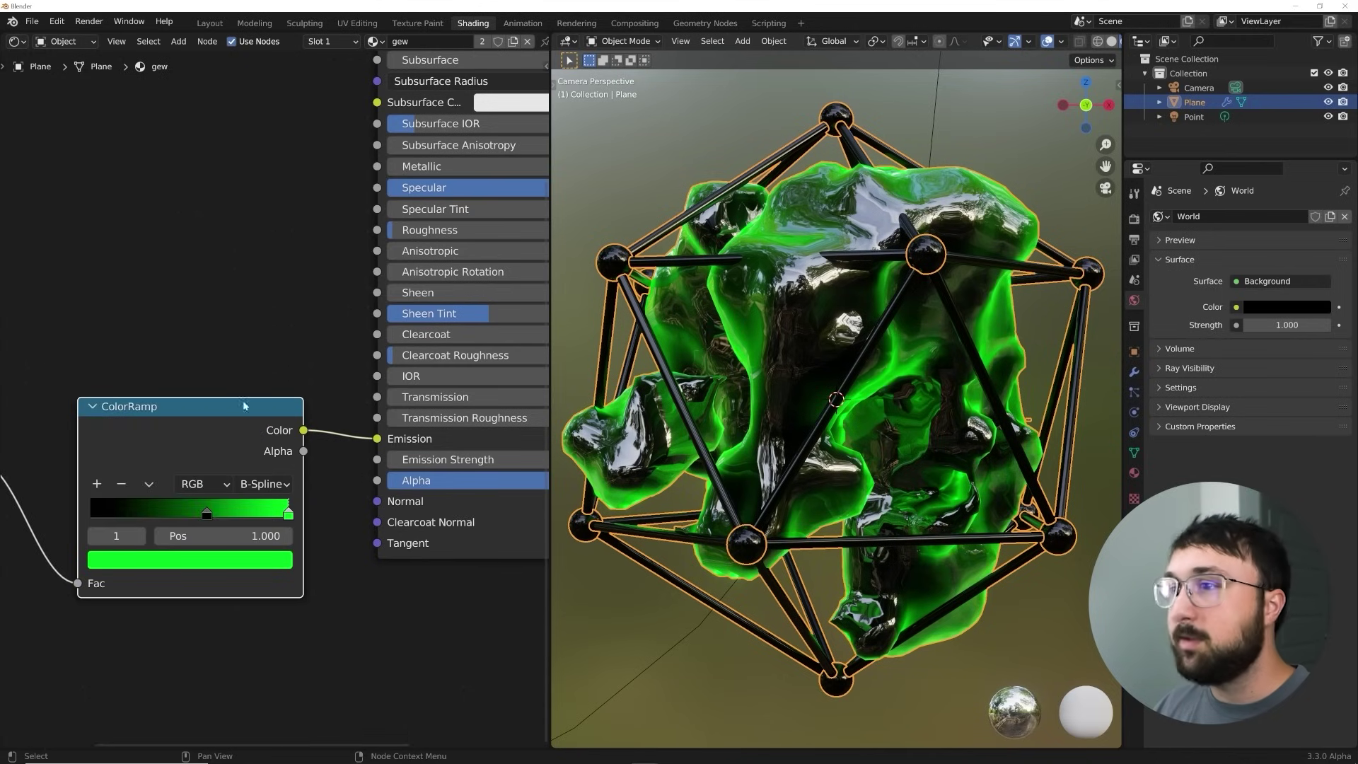
- Lower the World Opacity of the material preview until the HDRI backdrop is hidden
{"action": "scroll", "coordinate": [1113, 44], "scroll_direction": "down", "scroll_amount": 2}
{"action": "left_click", "coordinate": [1109, 41]}
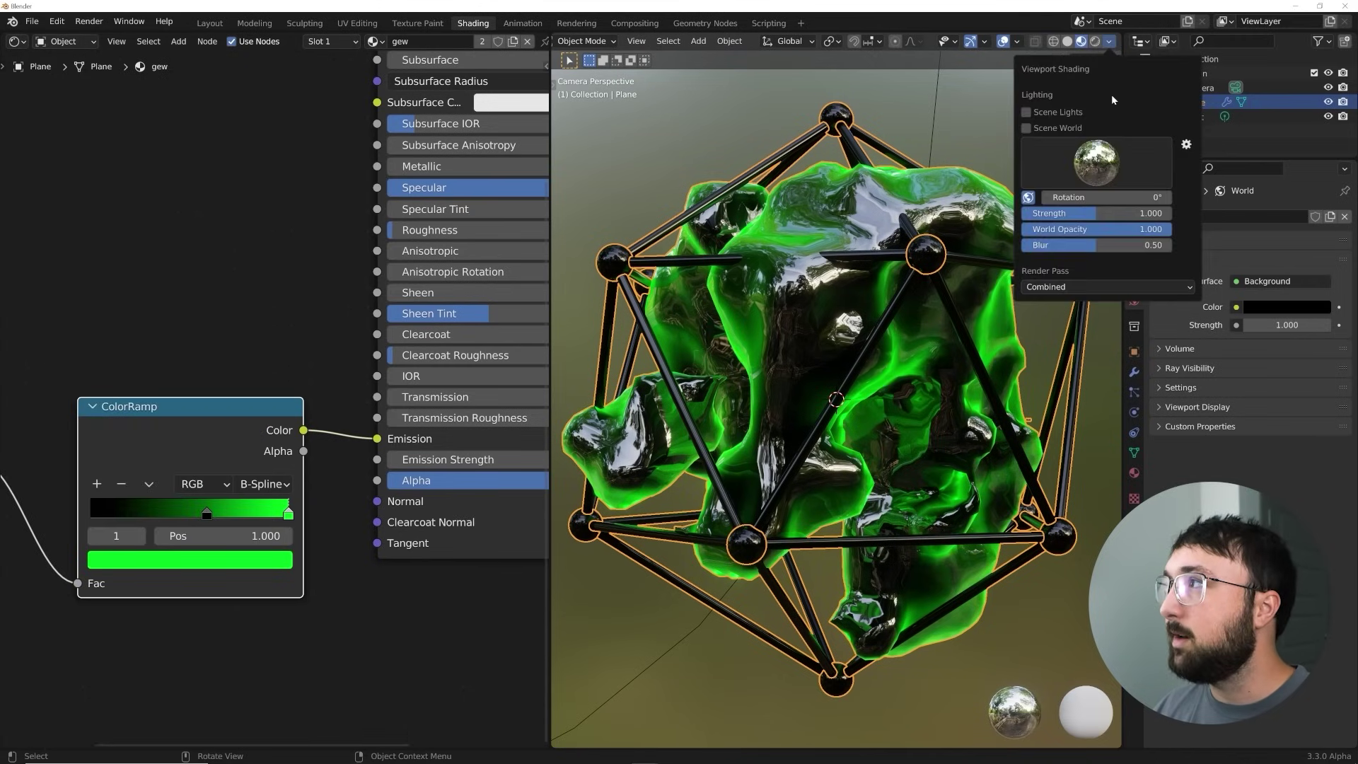
{"action": "left_click_drag", "start_coordinate": [1096, 230], "coordinate": [1036, 234]}
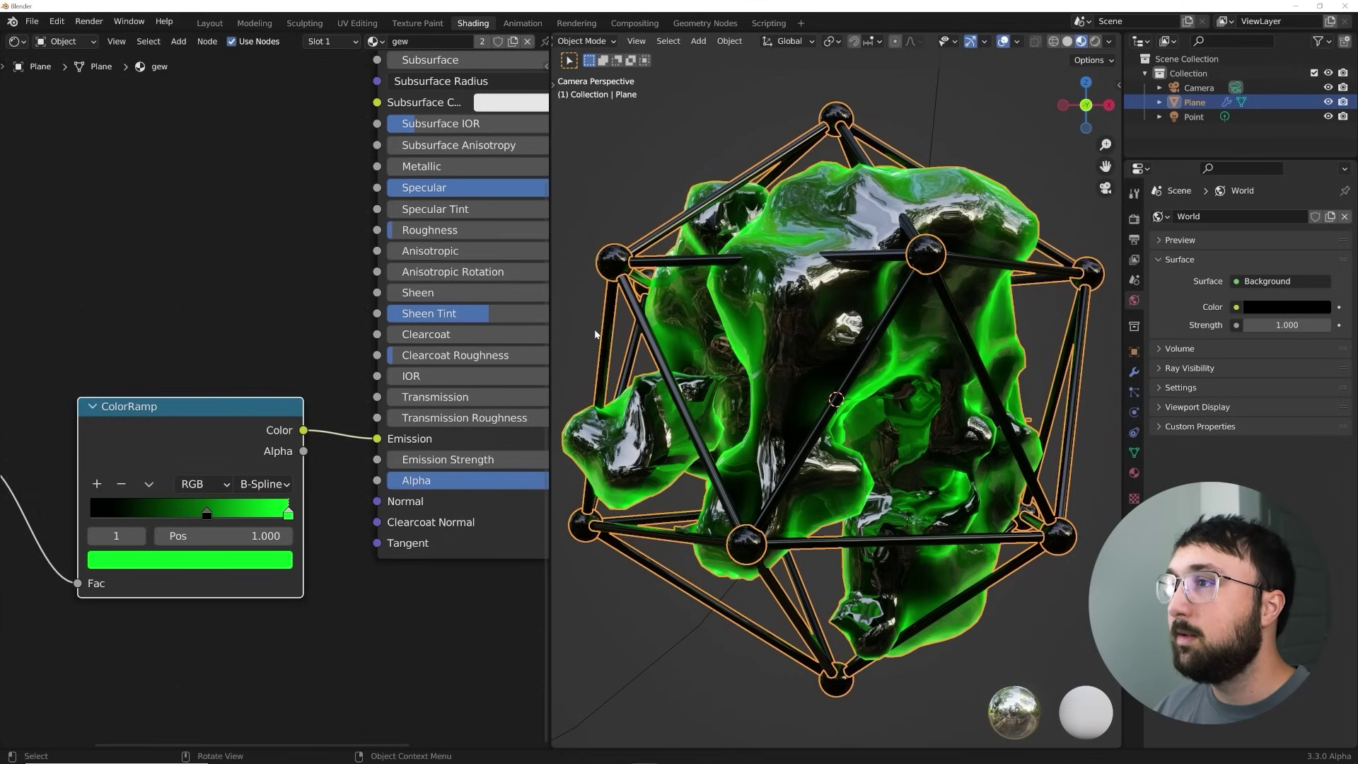
- Raise the Principled BSDF's Emission Strength to about 34.8 and show the viewport in Rendered shading without overlays
{"action": "scroll", "coordinate": [119, 443], "scroll_direction": "down", "scroll_amount": 3}
{"action": "left_click_drag", "start_coordinate": [466, 435], "coordinate": [503, 435]}
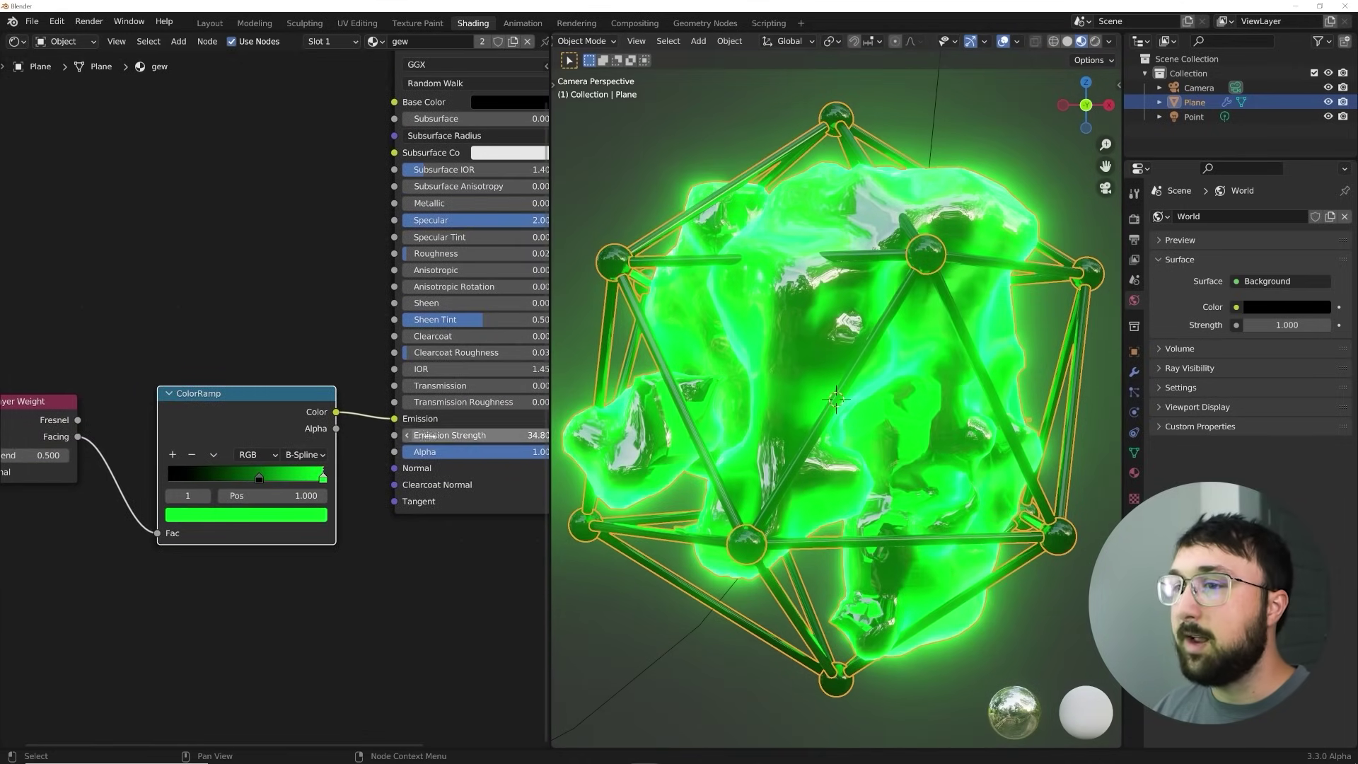
{"action": "left_click", "coordinate": [1096, 41]}
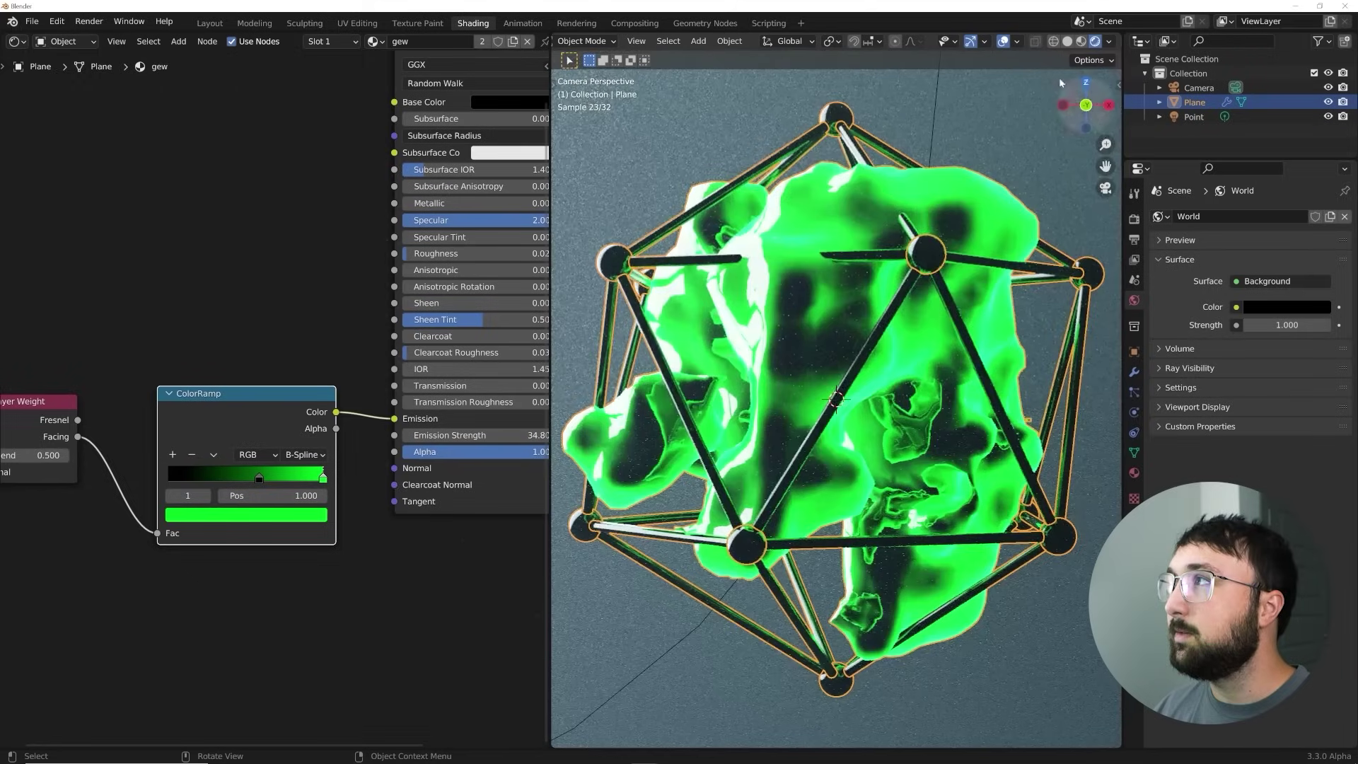
{"action": "left_click", "coordinate": [1003, 41]}
- Raise the Principled BSDF's Emission Strength to about 200.9 and lower the Layer Weight's Blend to 0.09
{"action": "middle_click_drag", "start_coordinate": [183, 480], "coordinate": [313, 439]}
{"action": "left_click_drag", "start_coordinate": [161, 413], "coordinate": [109, 413], "text": "shift"}
{"action": "middle_click_drag", "start_coordinate": [502, 439], "coordinate": [297, 435]}
{"action": "left_click_drag", "start_coordinate": [407, 390], "coordinate": [481, 390]}
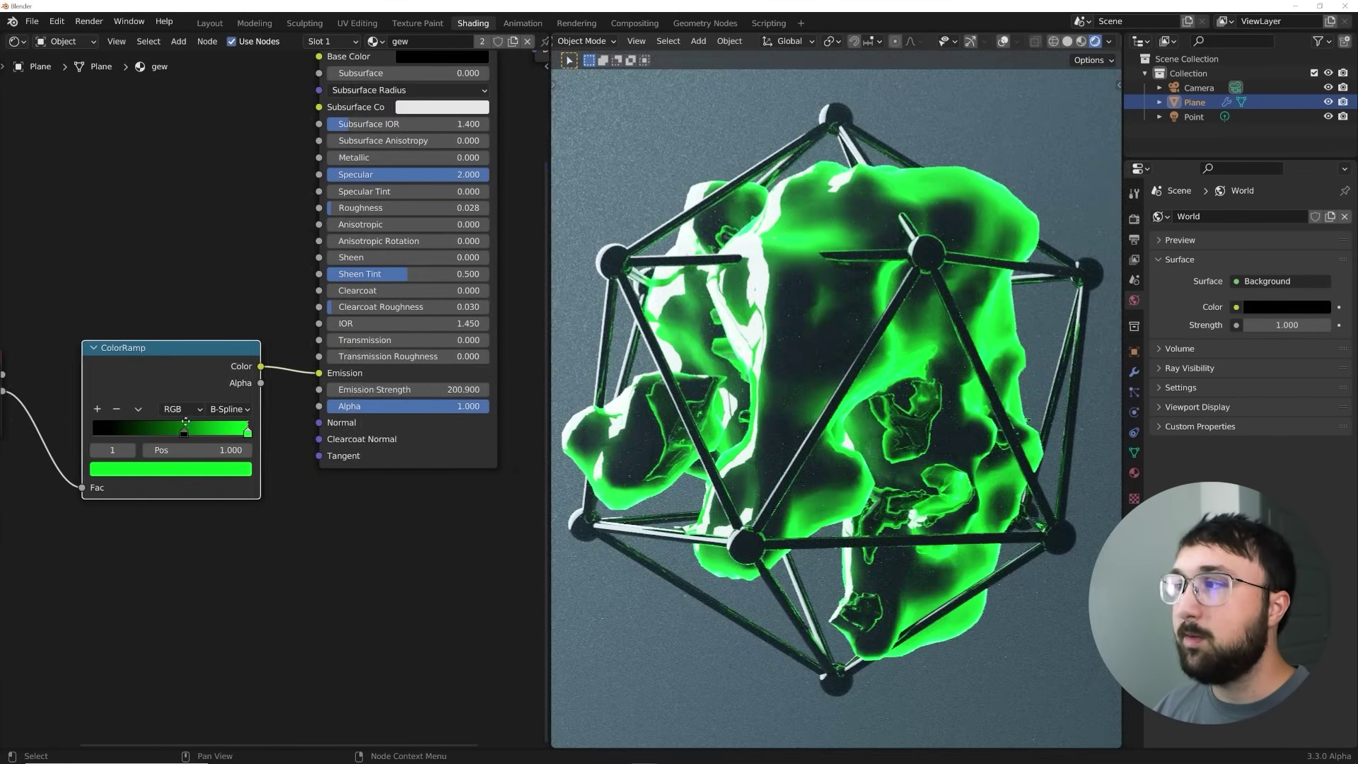
{"action": "middle_click_drag", "start_coordinate": [127, 400], "coordinate": [321, 385]}
{"action": "left_click_drag", "start_coordinate": [162, 393], "coordinate": [158, 394]}
{"action": "scroll", "coordinate": [693, 329], "scroll_direction": "down", "scroll_amount": 5}
{"action": "scroll", "coordinate": [693, 329], "scroll_direction": "up", "scroll_amount": 4}
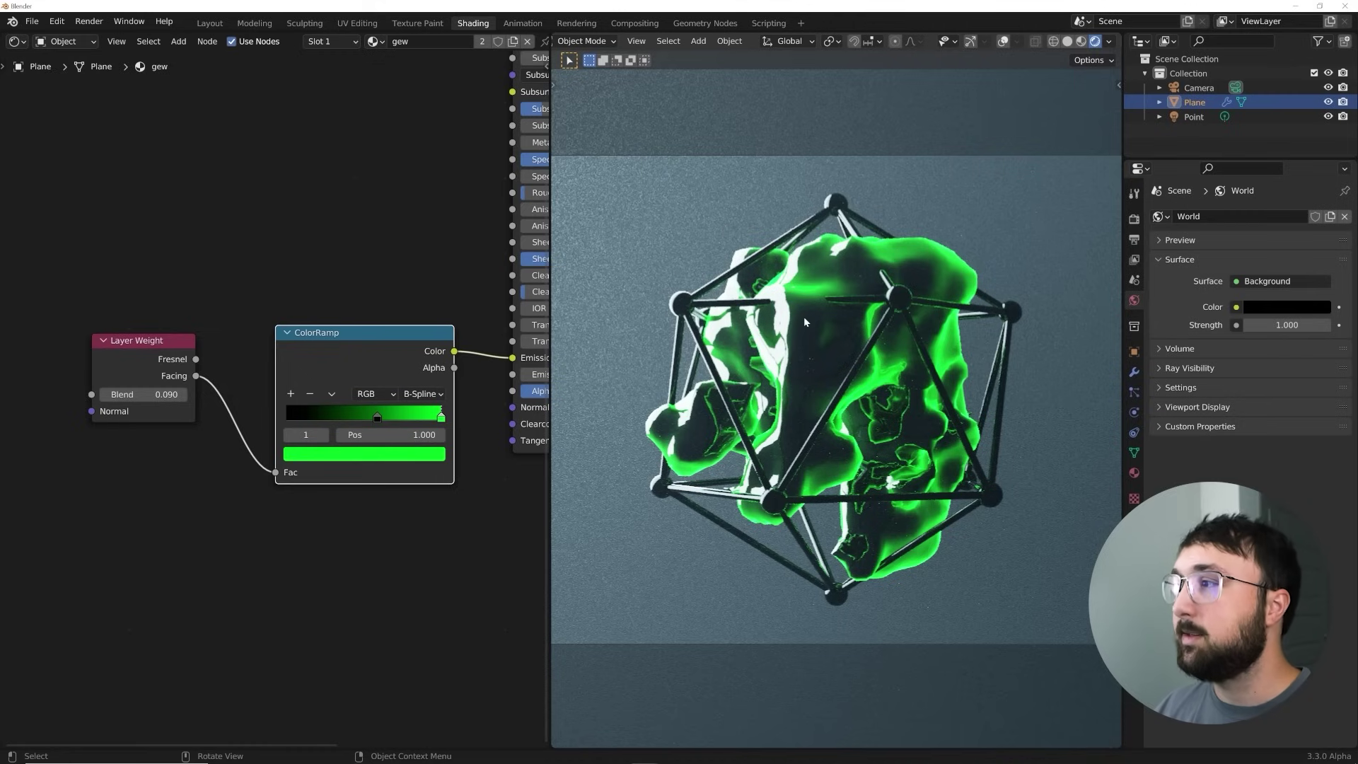
- Try a Specular value of 1 on the glowing material's Principled BSDF and return it to 2
{"action": "left_click", "coordinate": [1194, 117]}
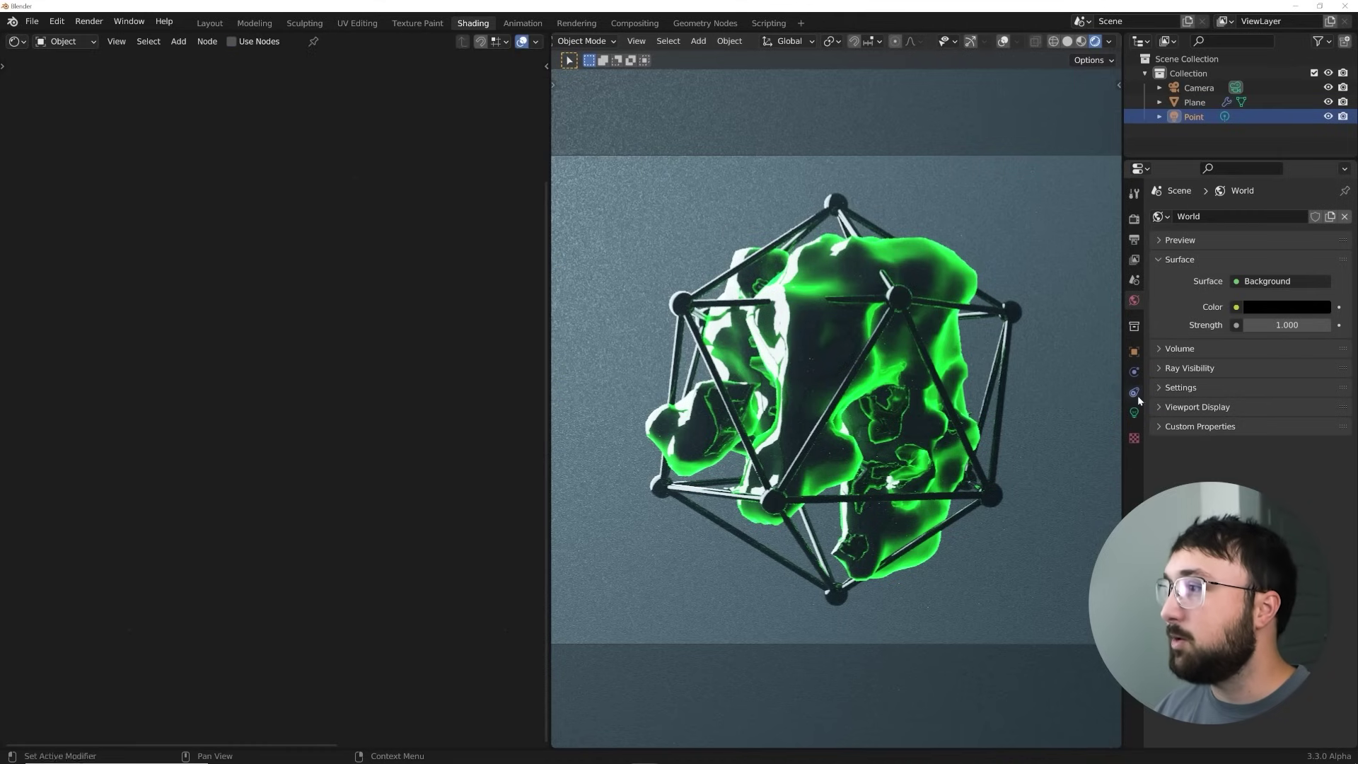
{"action": "left_click", "coordinate": [832, 347]}
{"action": "middle_click_drag", "start_coordinate": [531, 185], "coordinate": [329, 294]}
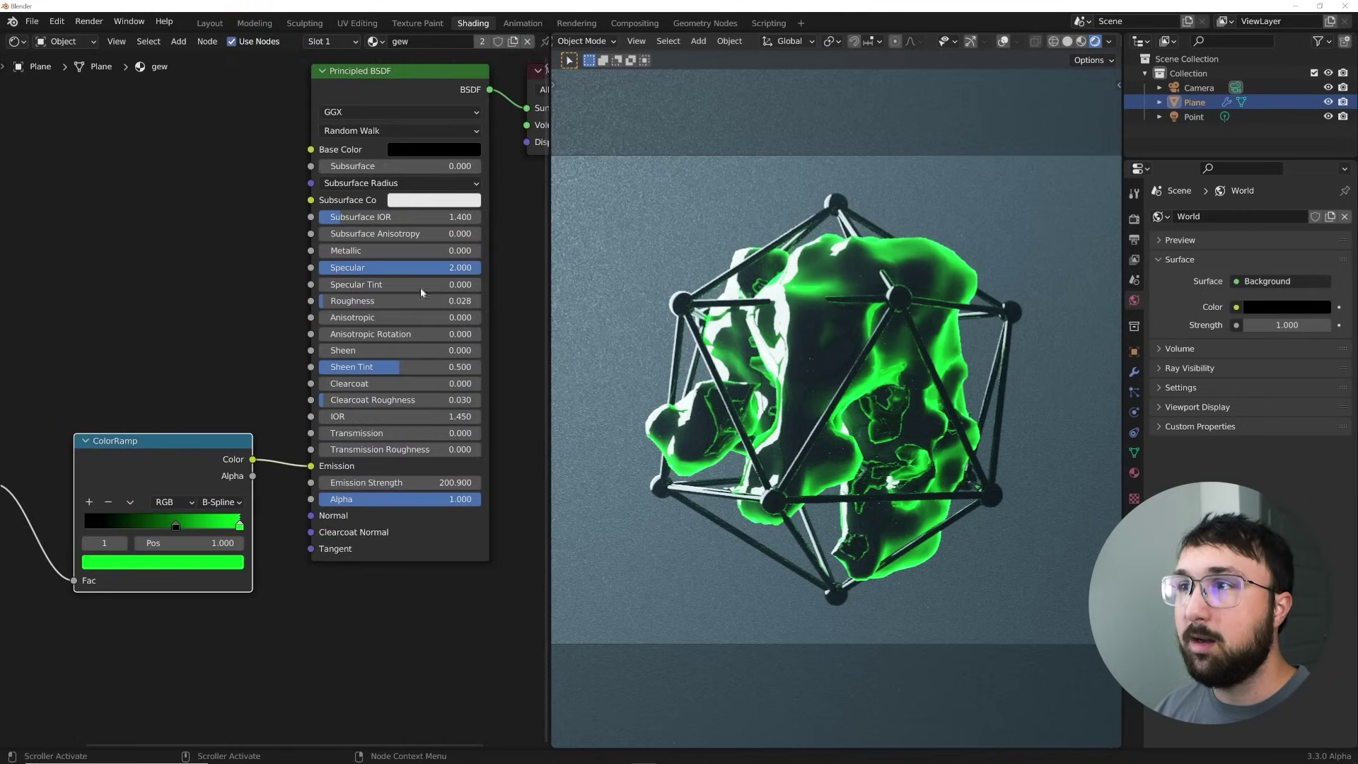
{"action": "left_click", "coordinate": [397, 266]}
{"action": "type", "text": "1"}
{"action": "key", "text": "Return"}
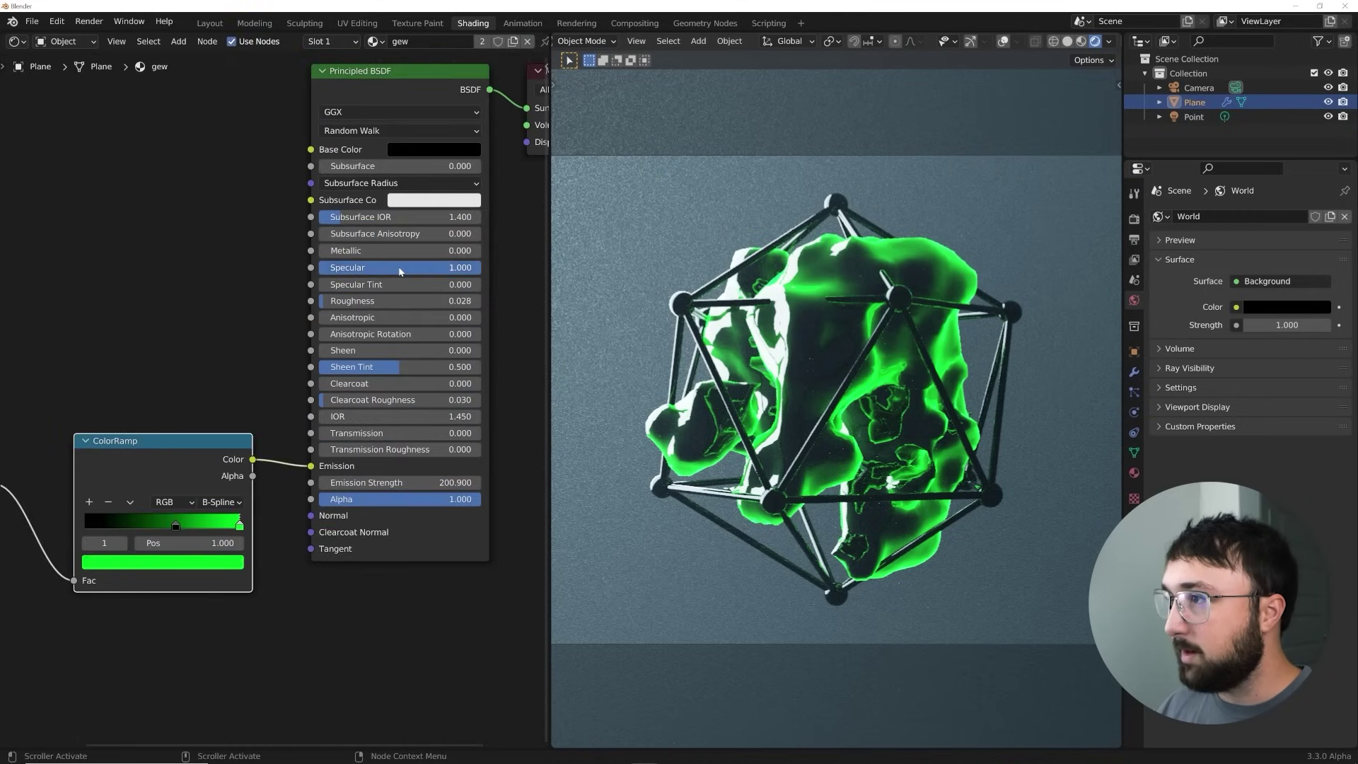
{"action": "mouse_move", "coordinate": [397, 268]}
{"action": "left_mouse_down"}
{"action": "mouse_move", "coordinate": [319, 268]}
{"action": "mouse_move", "coordinate": [401, 272]}
{"action": "left_mouse_up"}
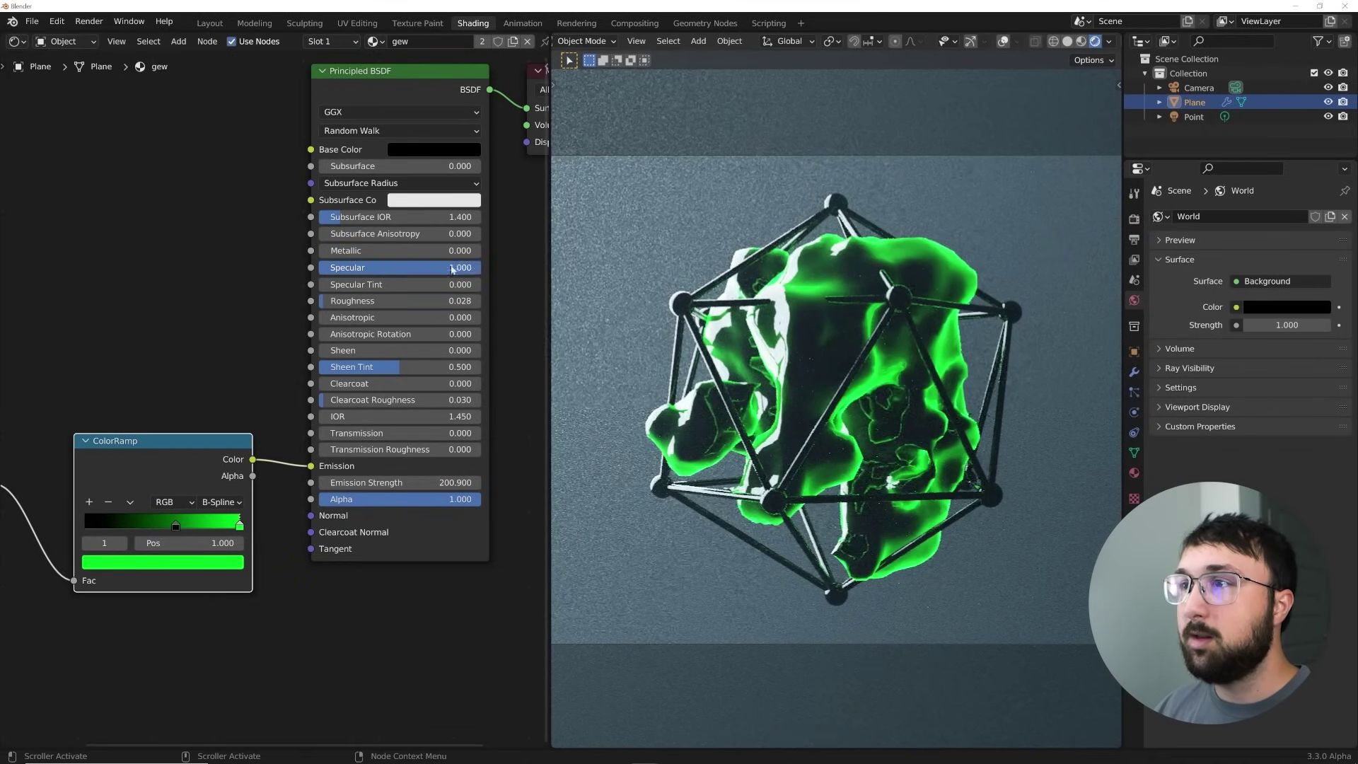
{"action": "left_click", "coordinate": [450, 268]}
{"action": "type", "text": "1"}
{"action": "key", "text": "Return"}
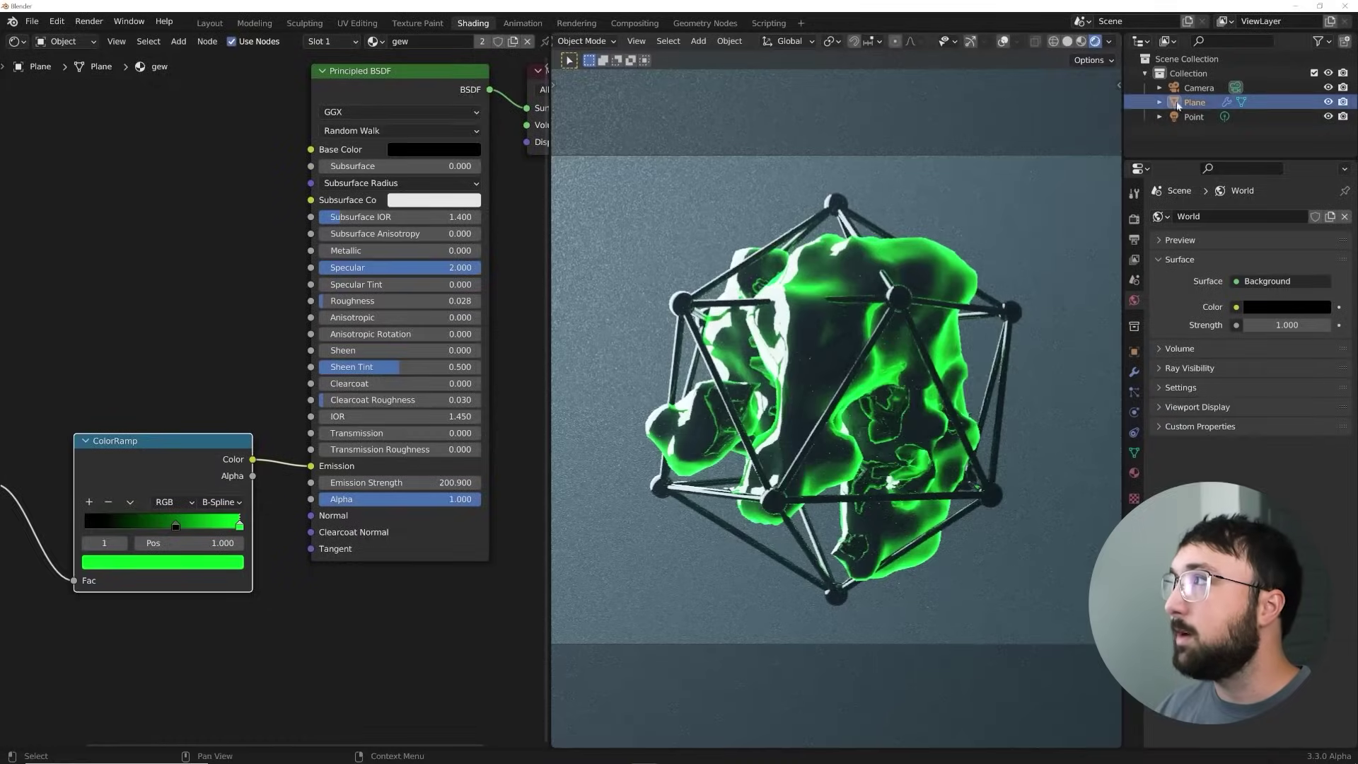
- Set the point light's power to 5000 W and its radius to about 6.12 m
{"action": "left_click", "coordinate": [1194, 116]}
{"action": "left_click", "coordinate": [1136, 416]}
{"action": "left_click", "coordinate": [1261, 316]}
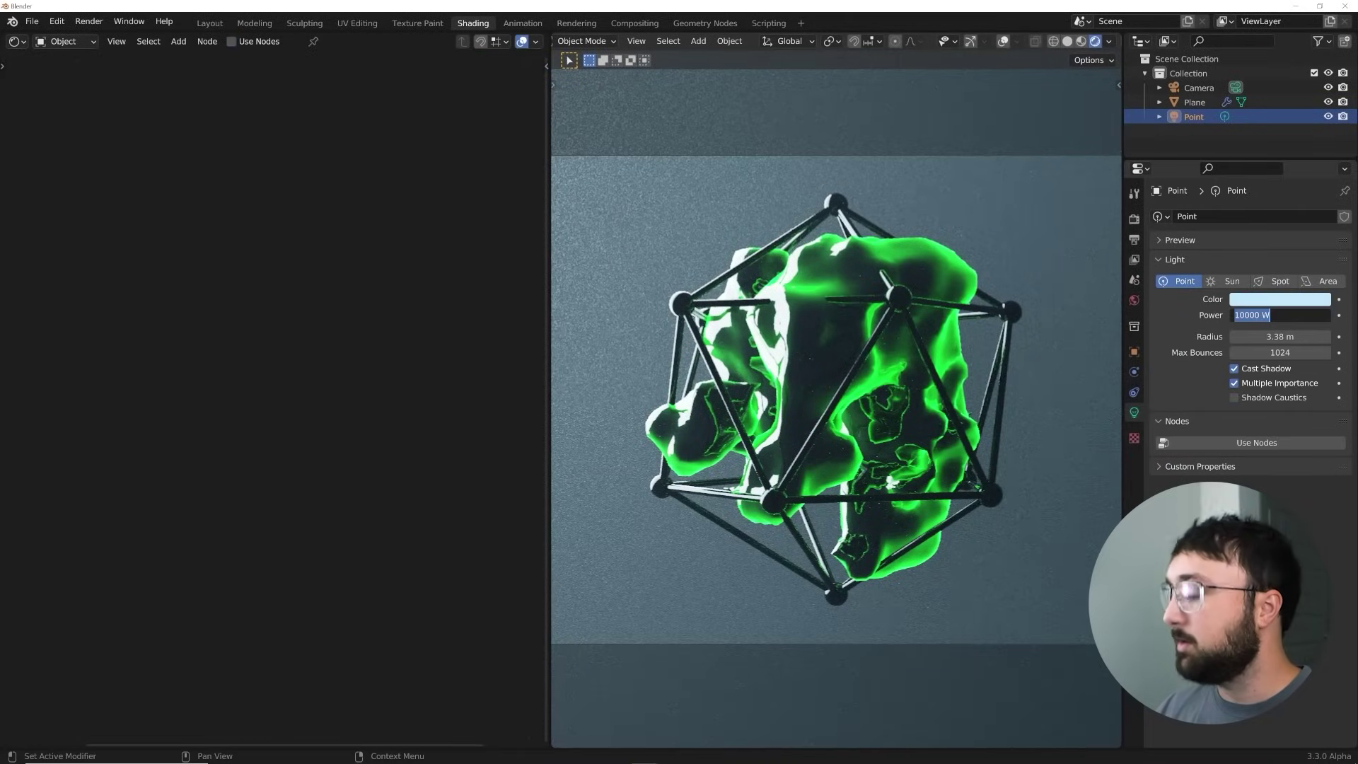
{"action": "type", "text": "5000"}
{"action": "key", "text": "Return"}
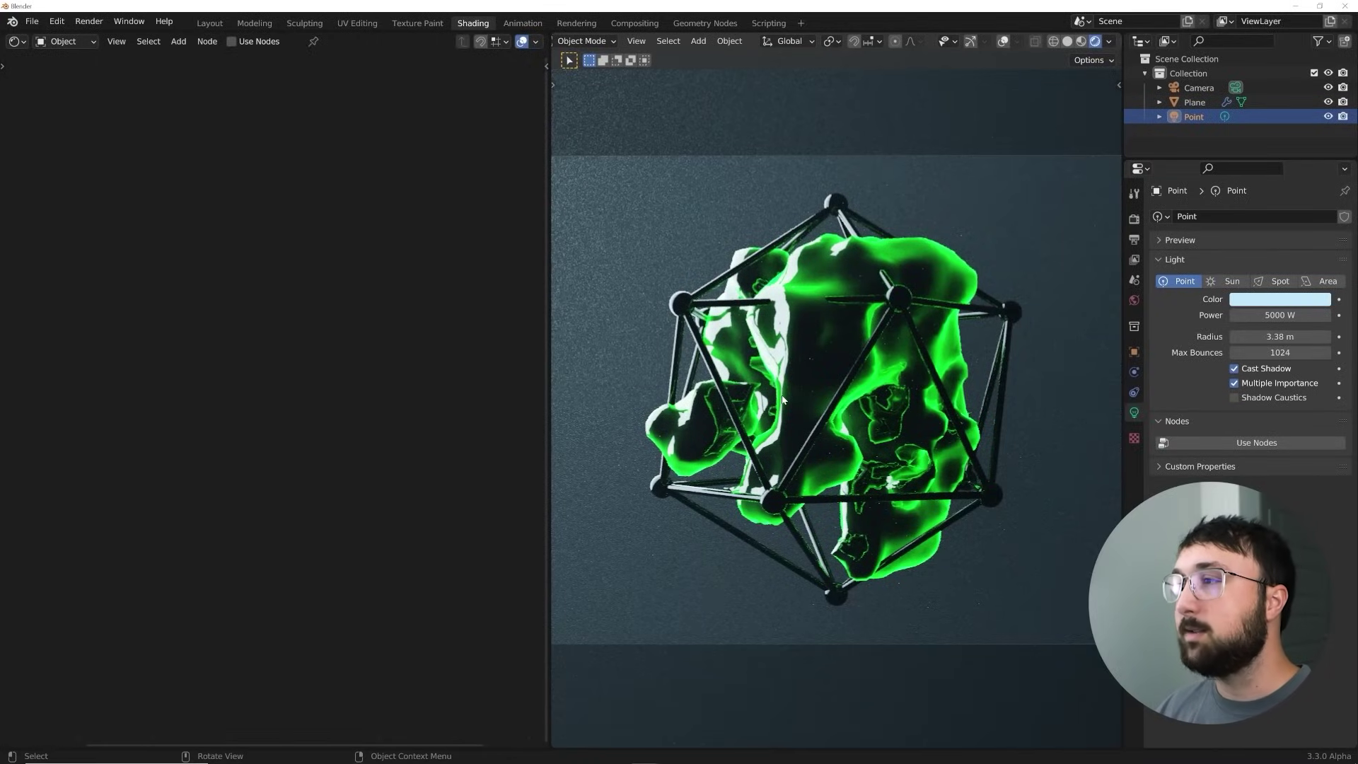
{"action": "left_click_drag", "start_coordinate": [1280, 337], "coordinate": [1326, 337]}
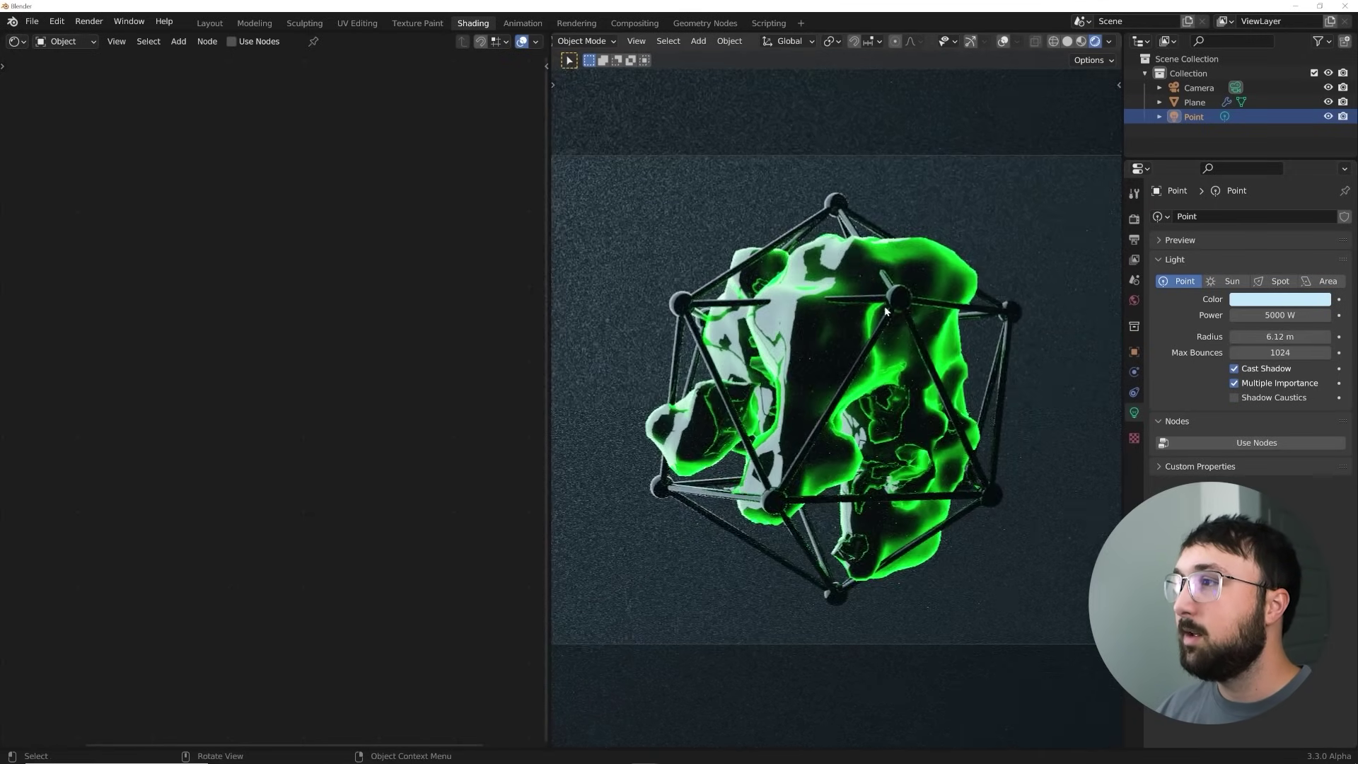
- Show the overlays and move the point light farther from the camera, checking the lighting through the camera view
{"action": "key", "text": "KP_0"}
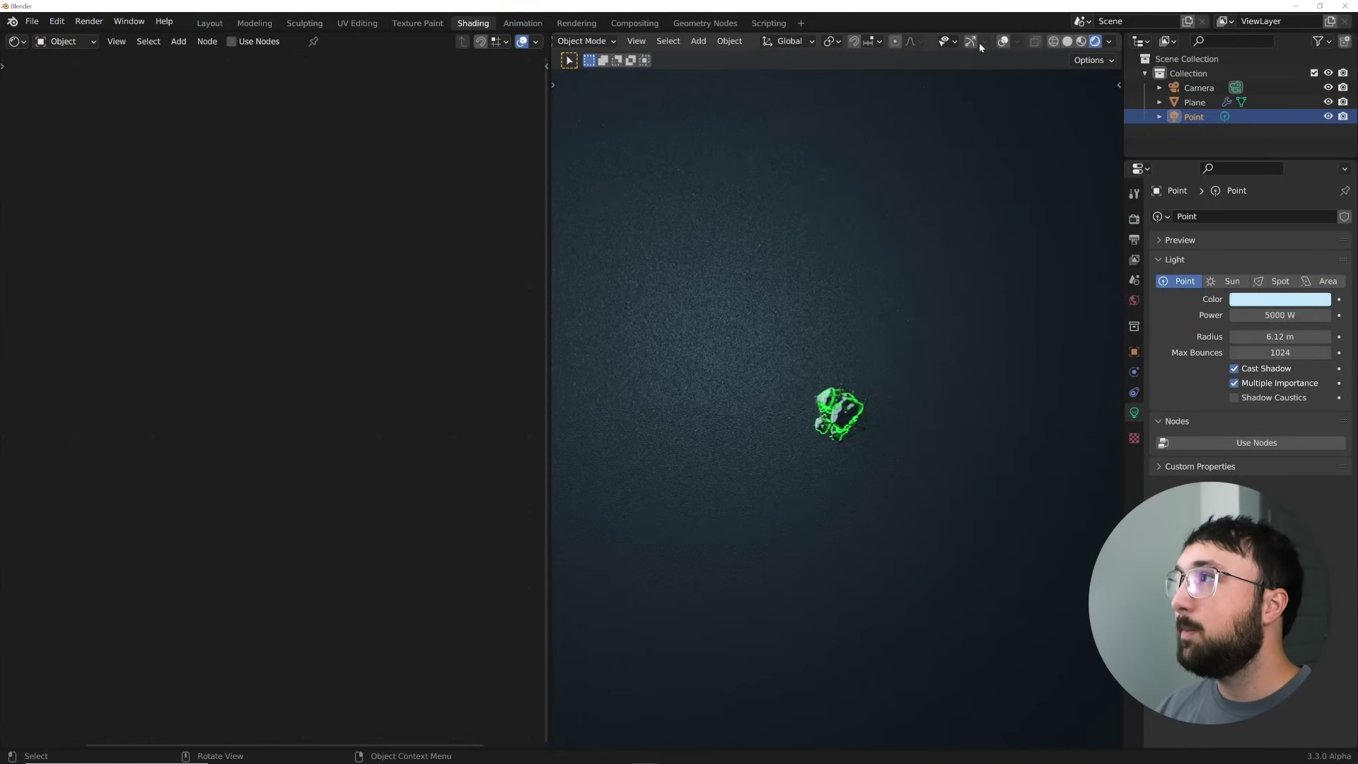
{"action": "left_click", "coordinate": [1003, 41]}
{"action": "middle_click_drag", "start_coordinate": [791, 427], "coordinate": [824, 411]}
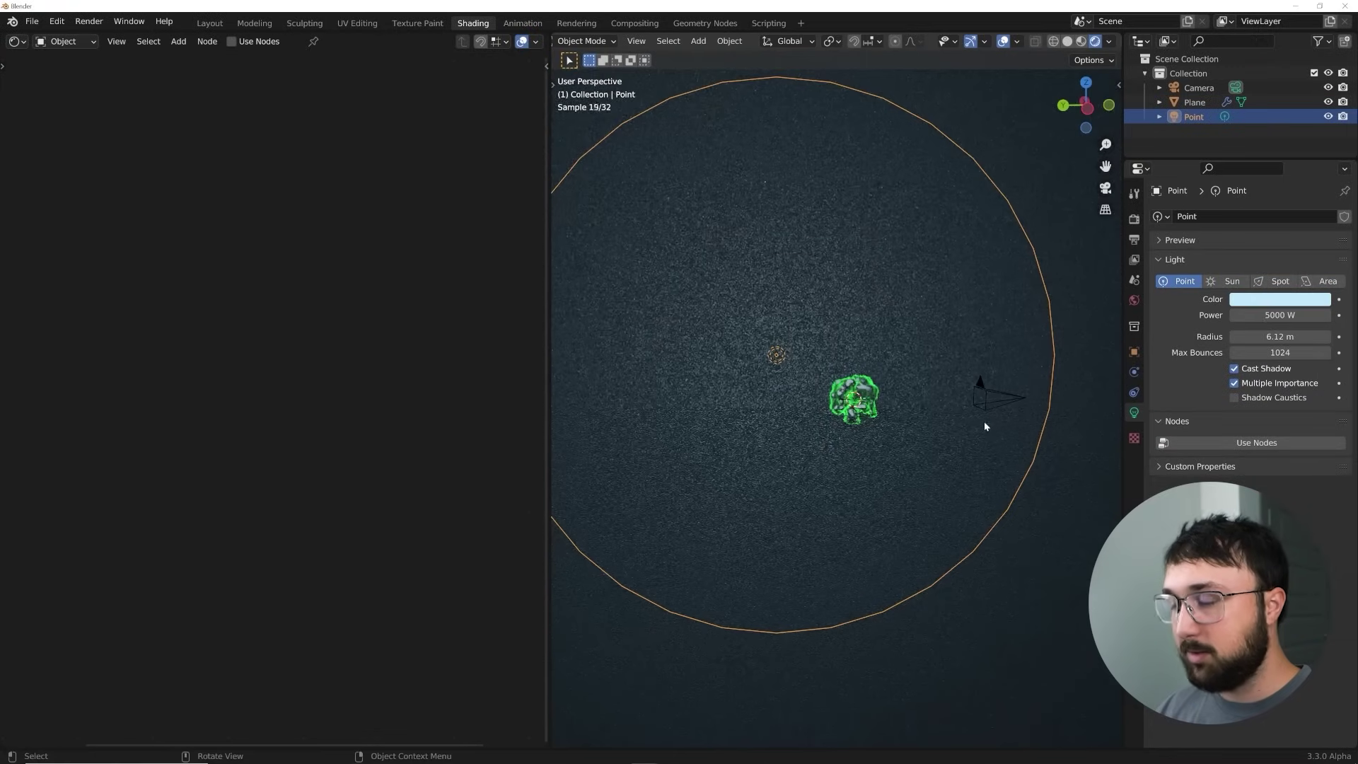
{"action": "key", "text": "g"}
{"action": "left_click", "coordinate": [823, 413]}
{"action": "key", "text": "KP_0"}
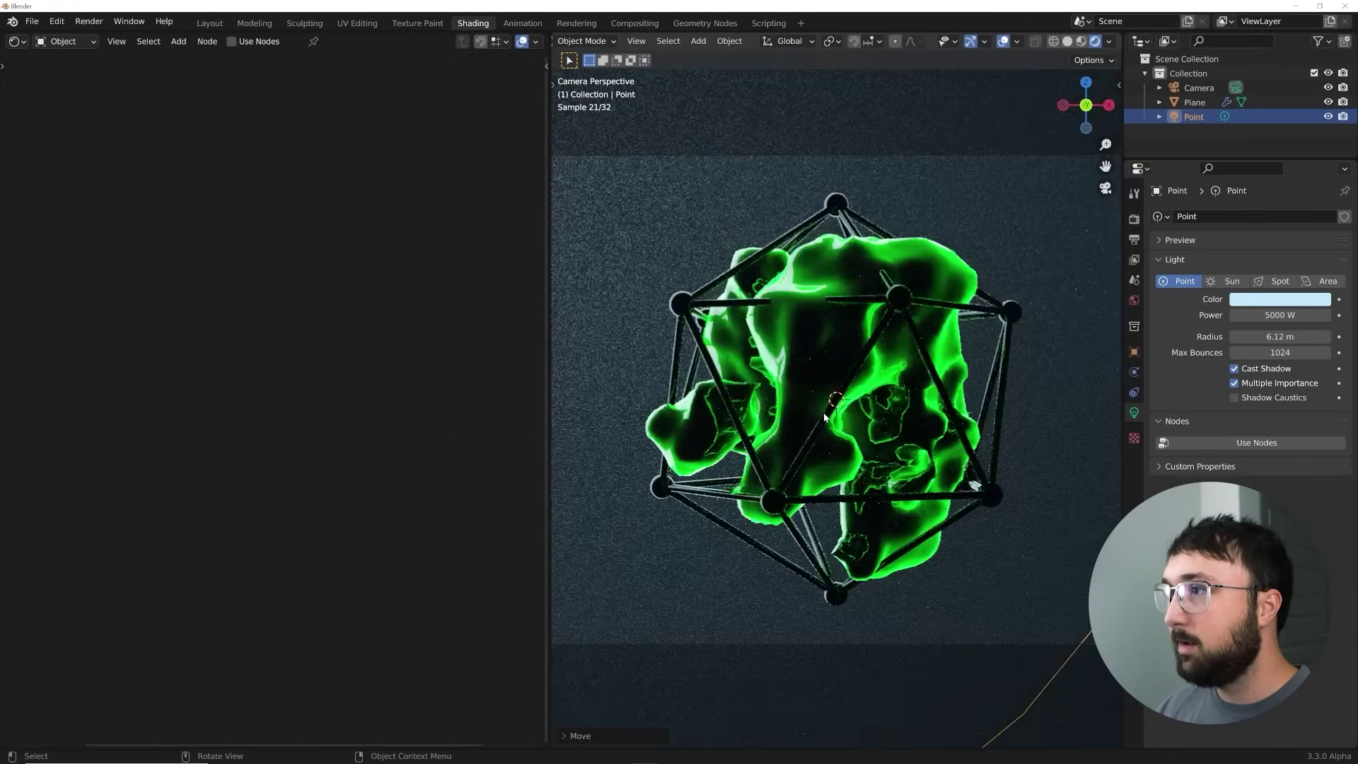
- Reposition the point light beside the sculpture from two viewing angles and check the lighting through the camera
{"action": "middle_click_drag", "start_coordinate": [819, 406], "coordinate": [888, 460]}
{"action": "scroll", "coordinate": [884, 464], "scroll_direction": "down", "scroll_amount": 4}
{"action": "key", "text": "g"}
{"action": "left_click", "coordinate": [876, 500]}
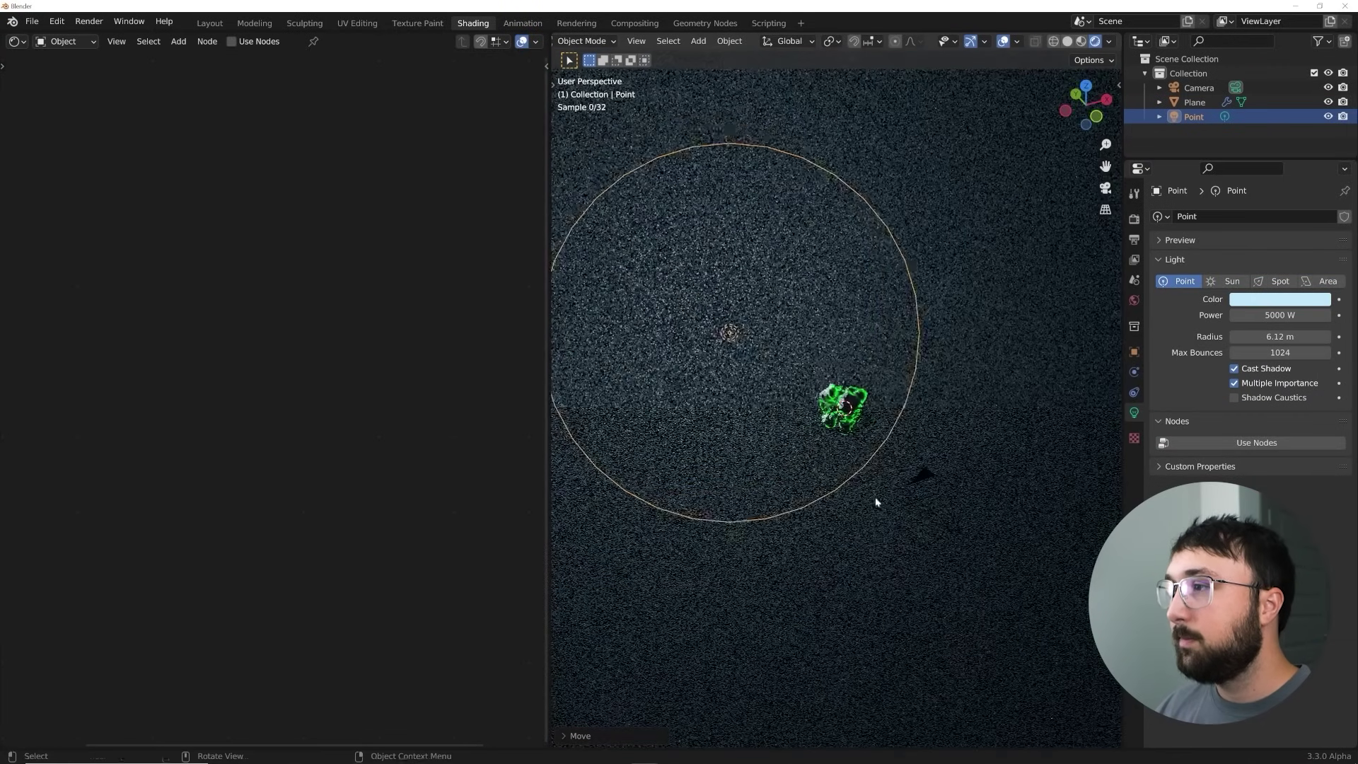
{"action": "middle_click_drag", "start_coordinate": [798, 392], "coordinate": [839, 449]}
{"action": "key", "text": "g"}
{"action": "left_click", "coordinate": [851, 486]}
{"action": "key", "text": "KP_0"}
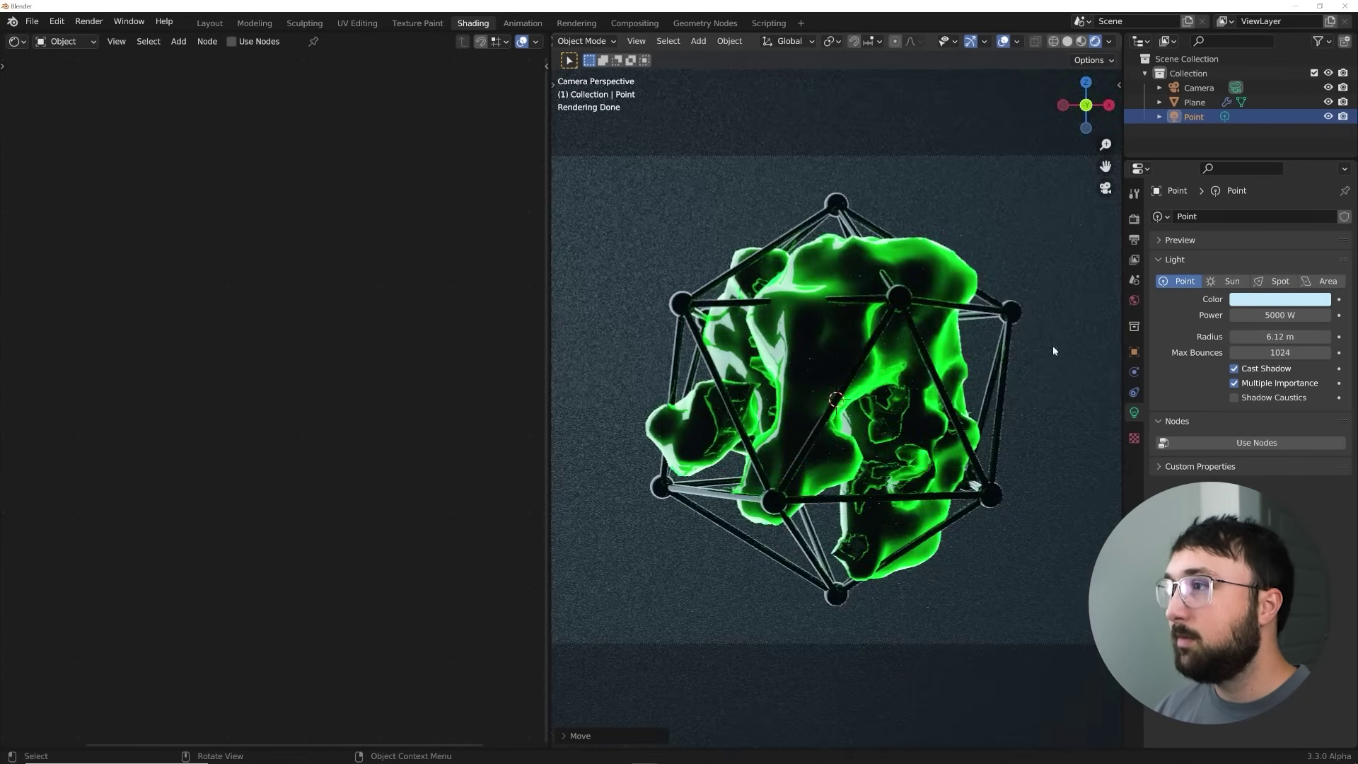
- Set the point light's power to 8000 W and its radius to about 6.61 m
{"action": "left_click", "coordinate": [1281, 315]}
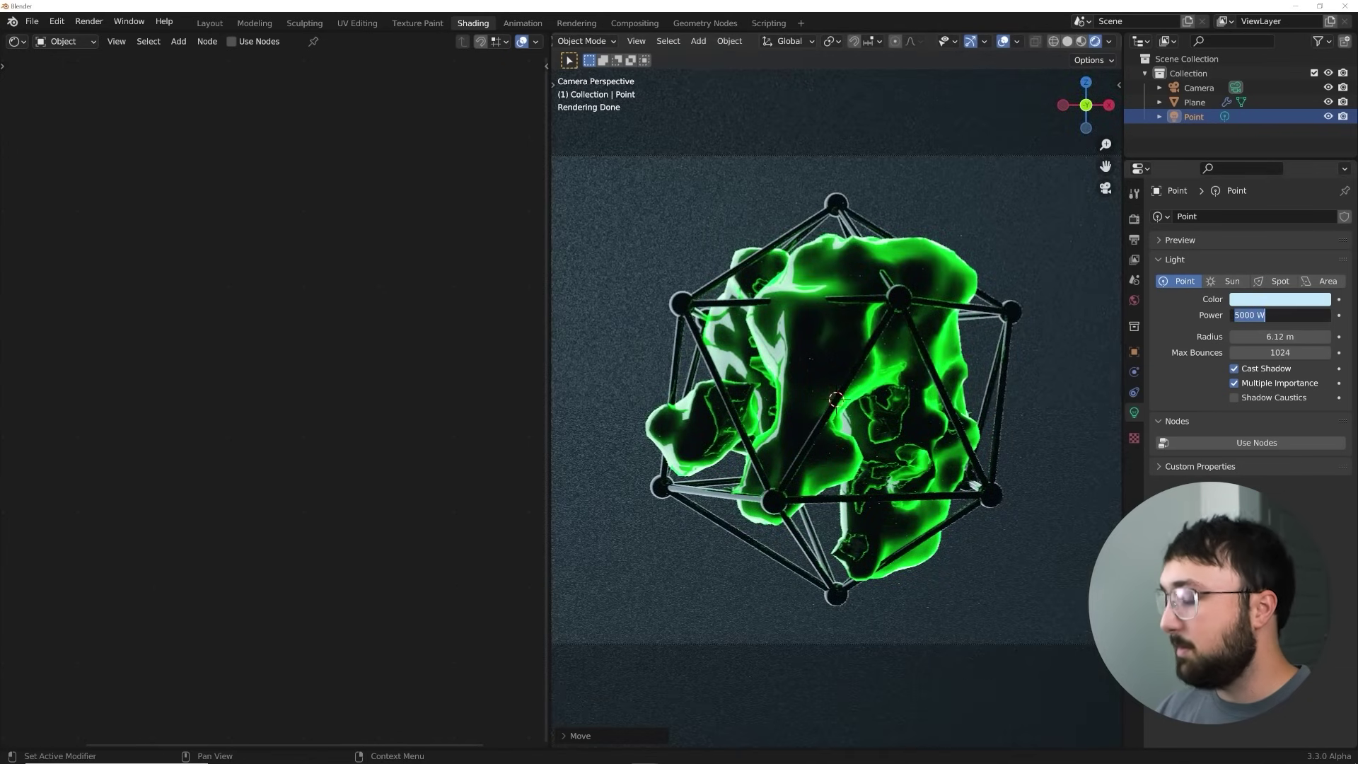
{"action": "type", "text": "8000"}
{"action": "key", "text": "Return"}
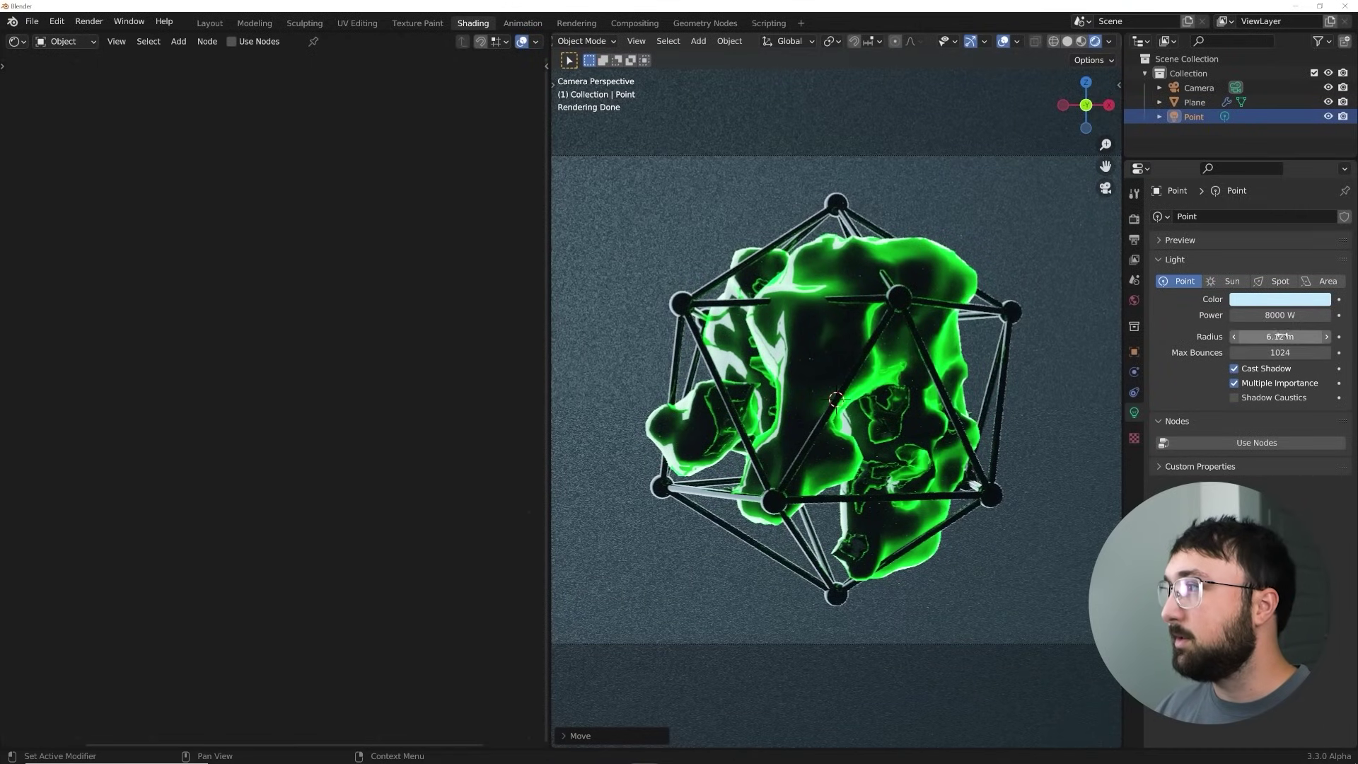
{"action": "mouse_move", "coordinate": [1280, 336]}
{"action": "left_mouse_down"}
{"action": "mouse_move", "coordinate": [1309, 337]}
{"action": "mouse_move", "coordinate": [1286, 337]}
{"action": "left_mouse_up"}
- Fine-tune the point light's position with several small moves so broader highlights fall on the sculpture in the camera view
{"action": "middle_click_drag", "start_coordinate": [857, 318], "coordinate": [904, 427]}
{"action": "key", "text": "g"}
{"action": "left_click", "coordinate": [870, 436]}
{"action": "key", "text": "KP_0"}
{"action": "key", "text": "g"}
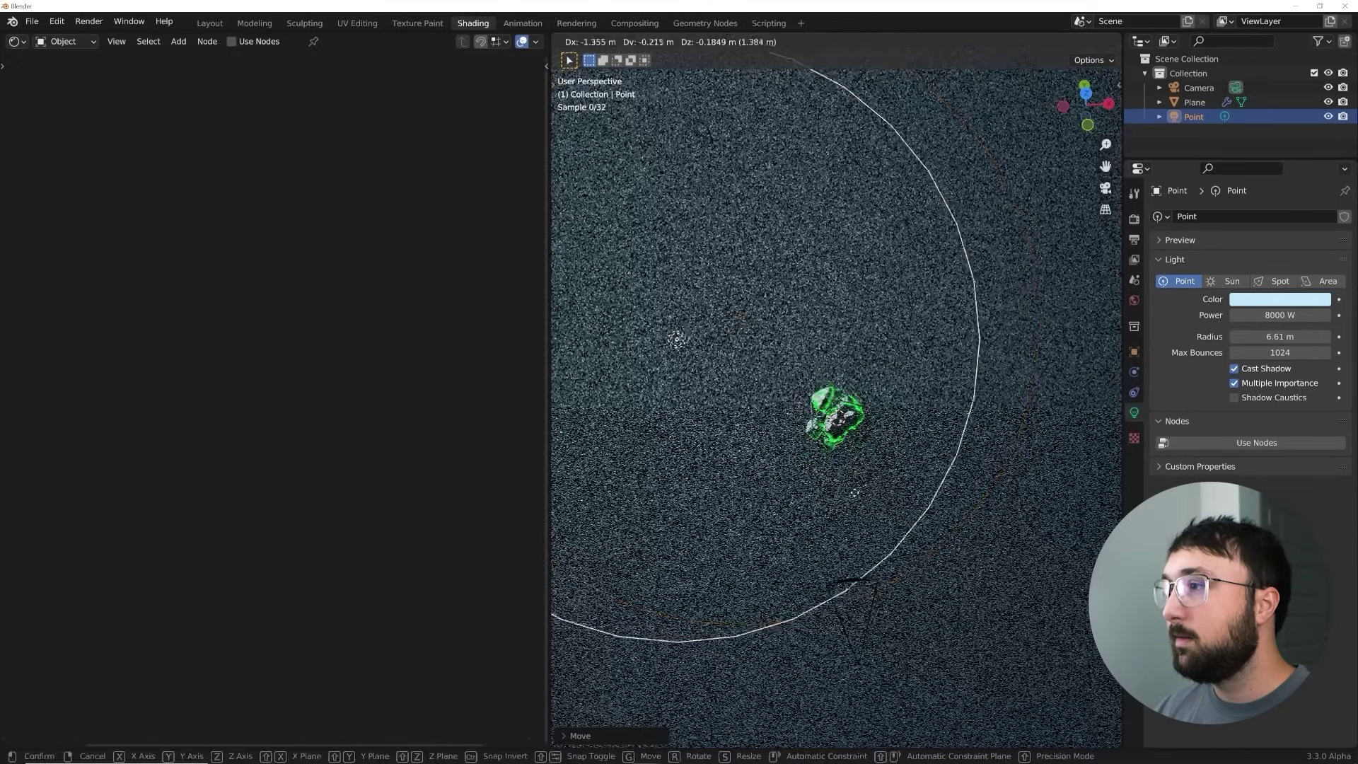
{"action": "left_click", "coordinate": [817, 438]}
{"action": "key", "text": "KP_0"}
{"action": "key", "text": "g"}
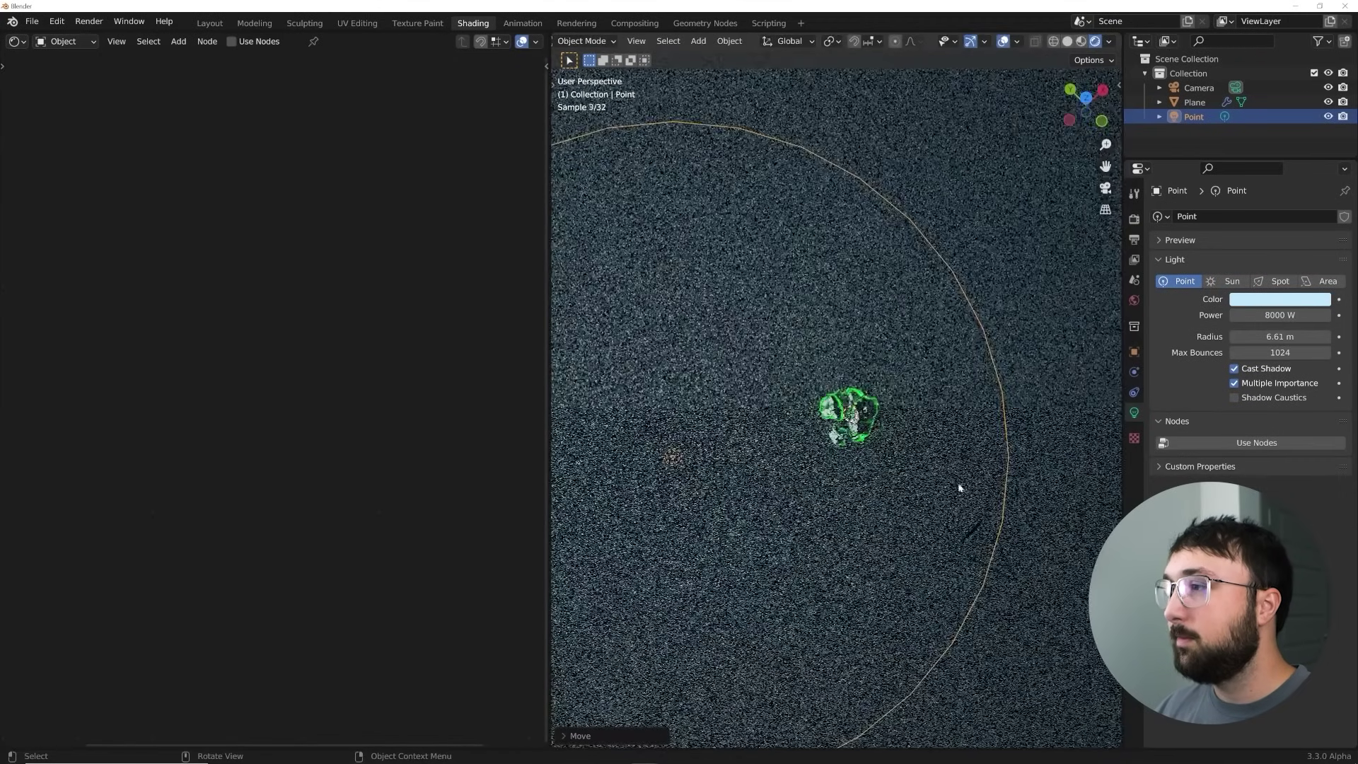
{"action": "left_click", "coordinate": [857, 315]}
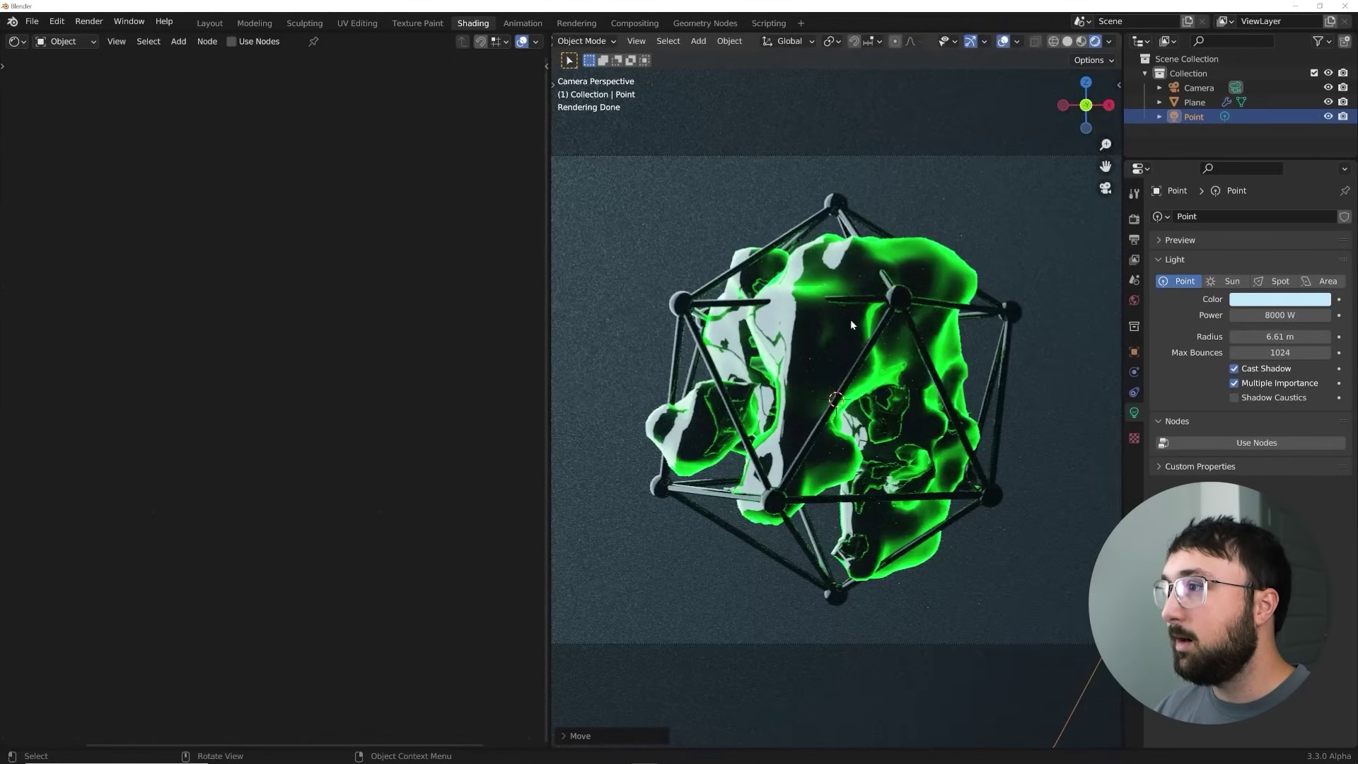
- Play the animation and stop at frame 110, and set the glowing material's Roughness to about 0.096
{"action": "key", "text": "space"}
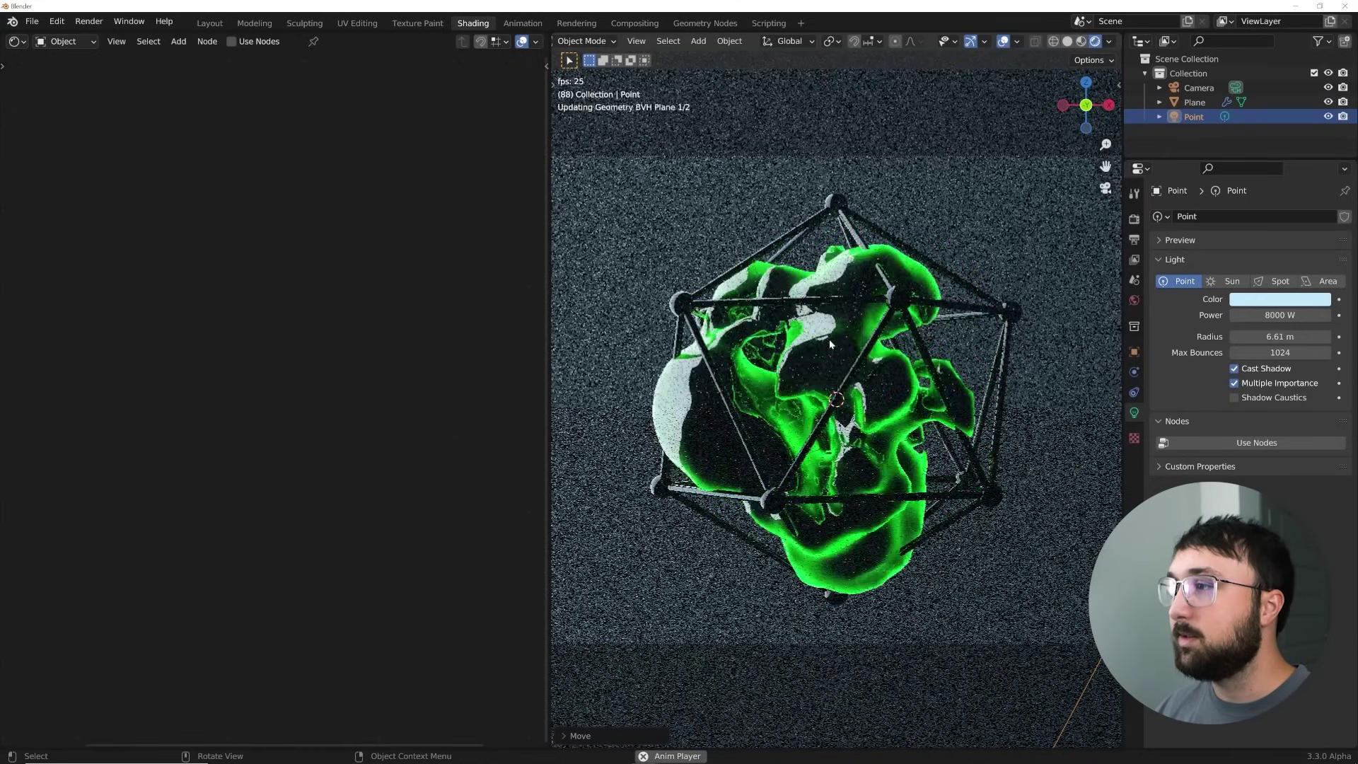
{"action": "key", "text": "space"}
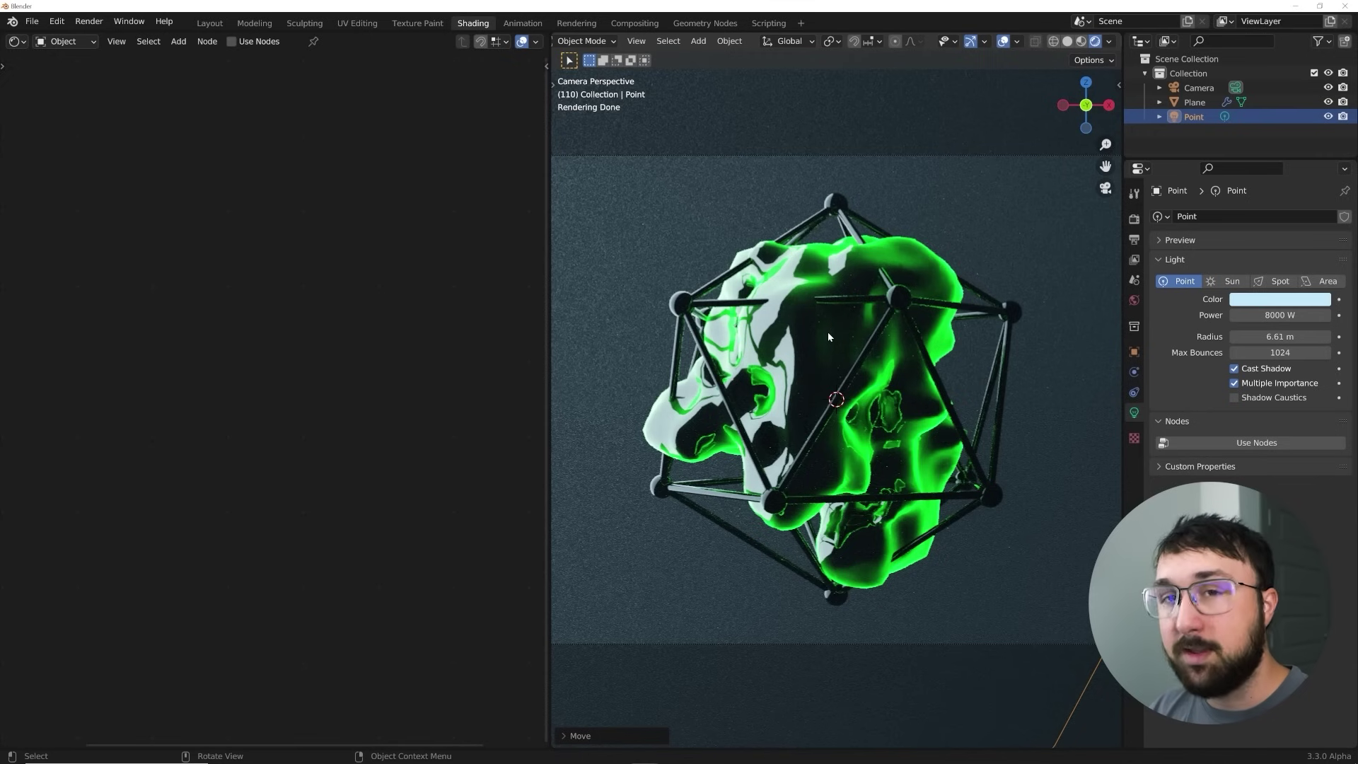
{"action": "left_click", "coordinate": [817, 327]}
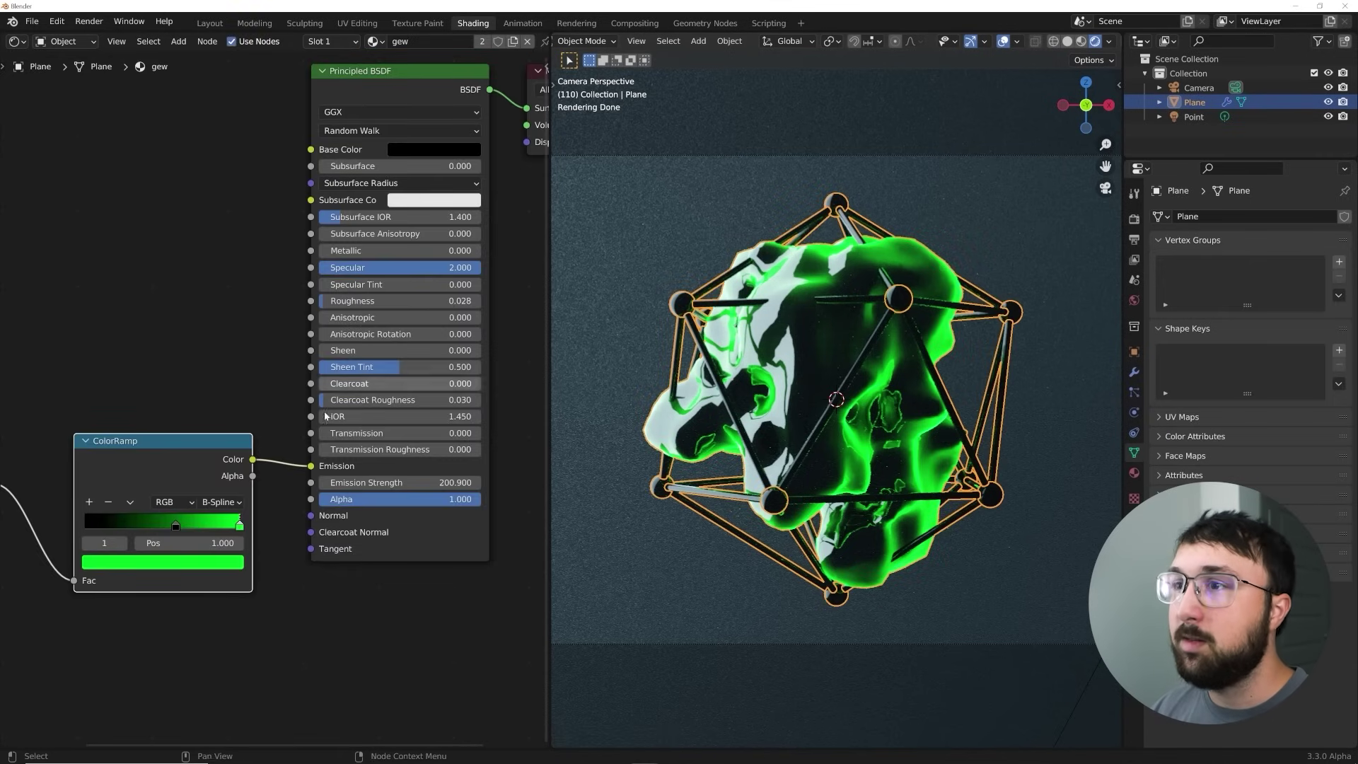
{"action": "left_click_drag", "start_coordinate": [461, 300], "coordinate": [472, 300]}
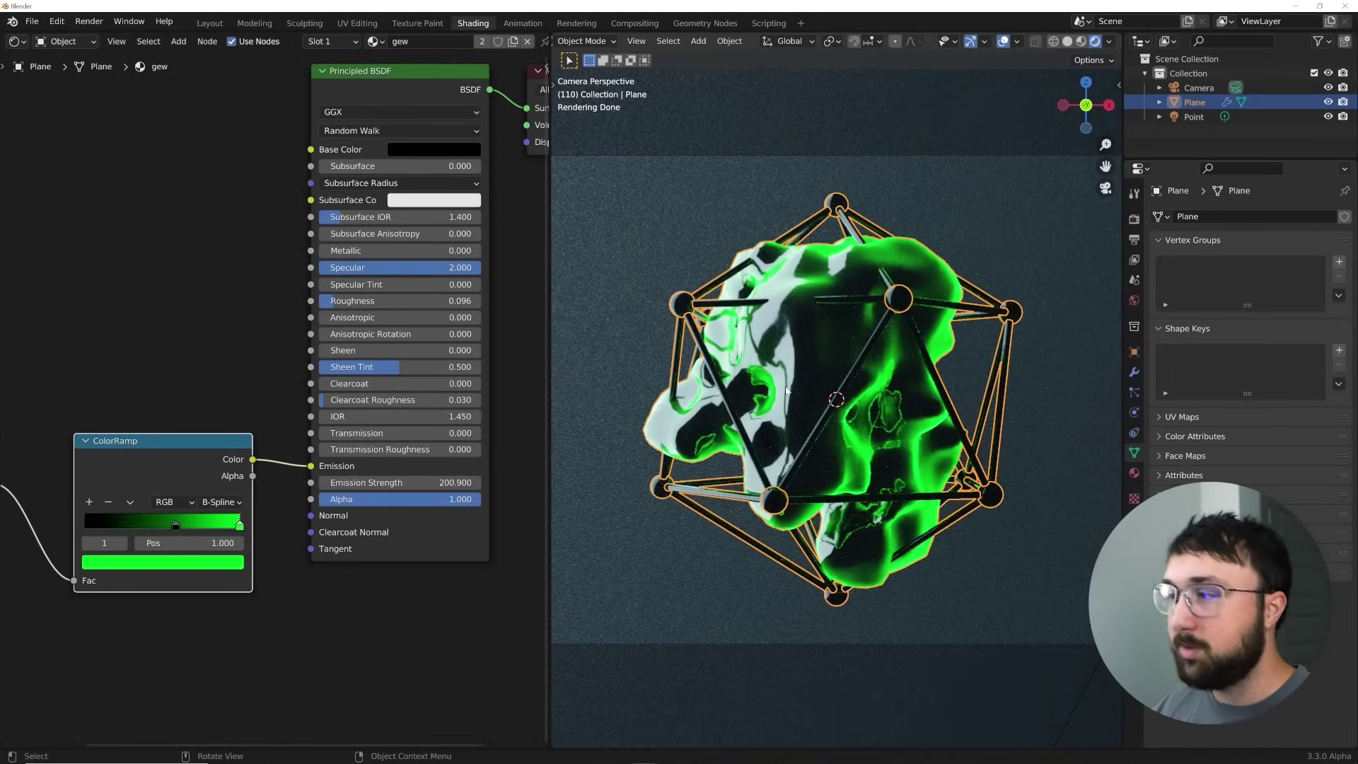
{"action": "left_click", "coordinate": [698, 242]}
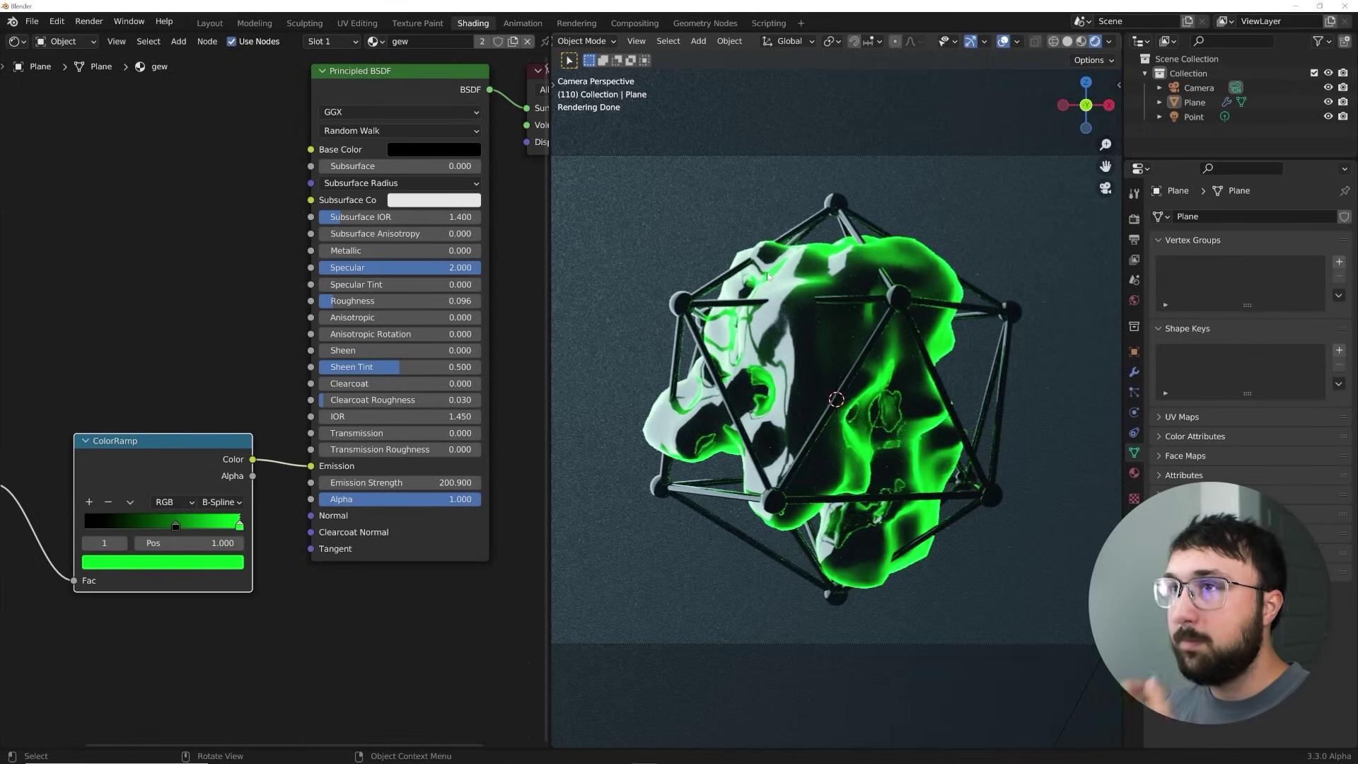
- Switch to the Layout workspace with Solid shading and show the scene's output settings
{"action": "left_click", "coordinate": [210, 24]}
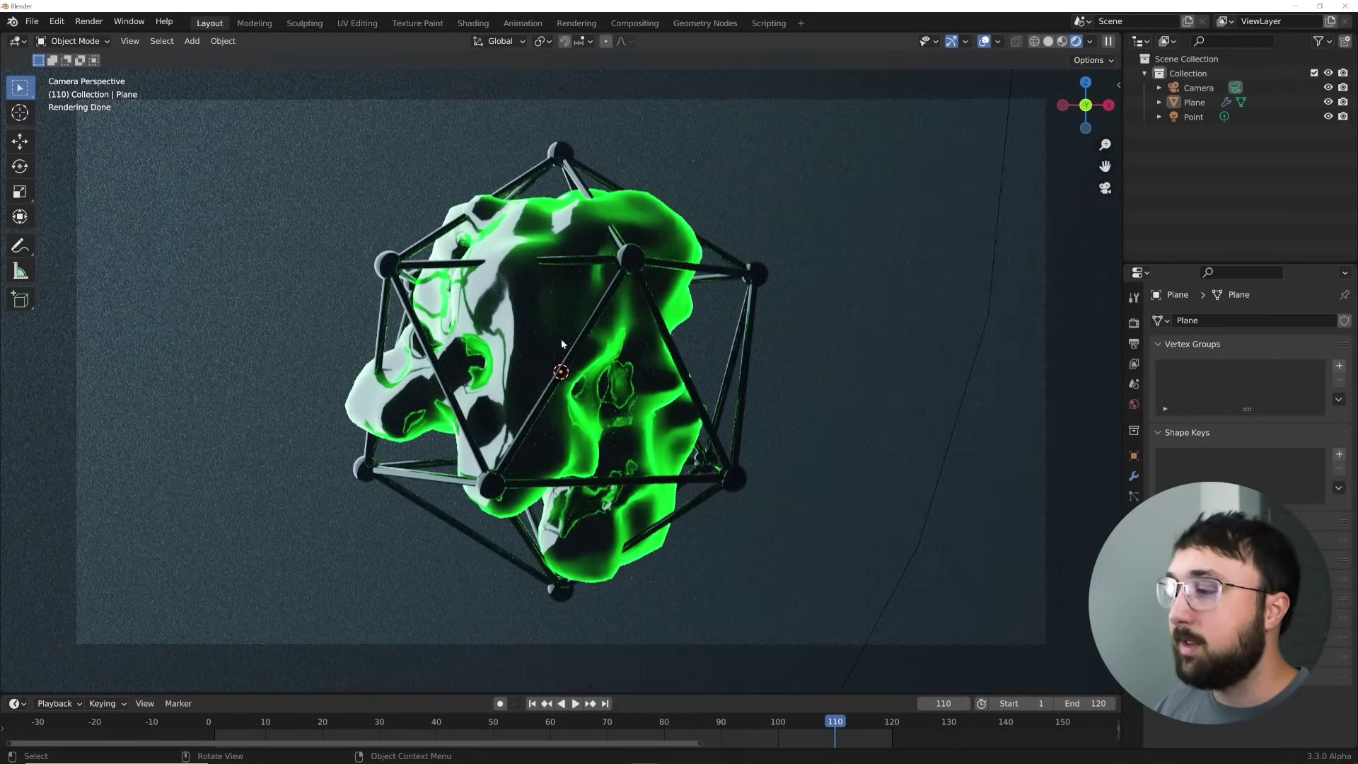
{"action": "left_click", "coordinate": [1049, 41]}
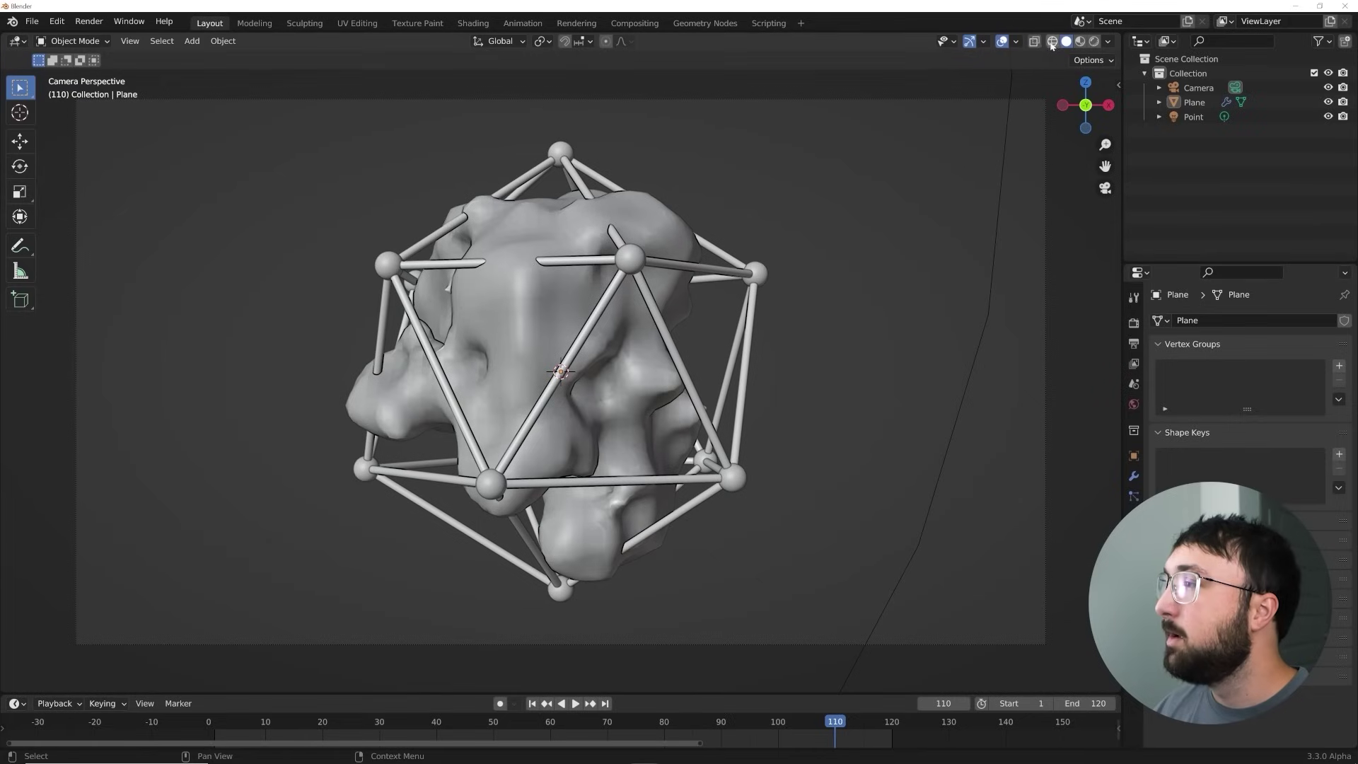
{"action": "left_click", "coordinate": [1134, 343]}
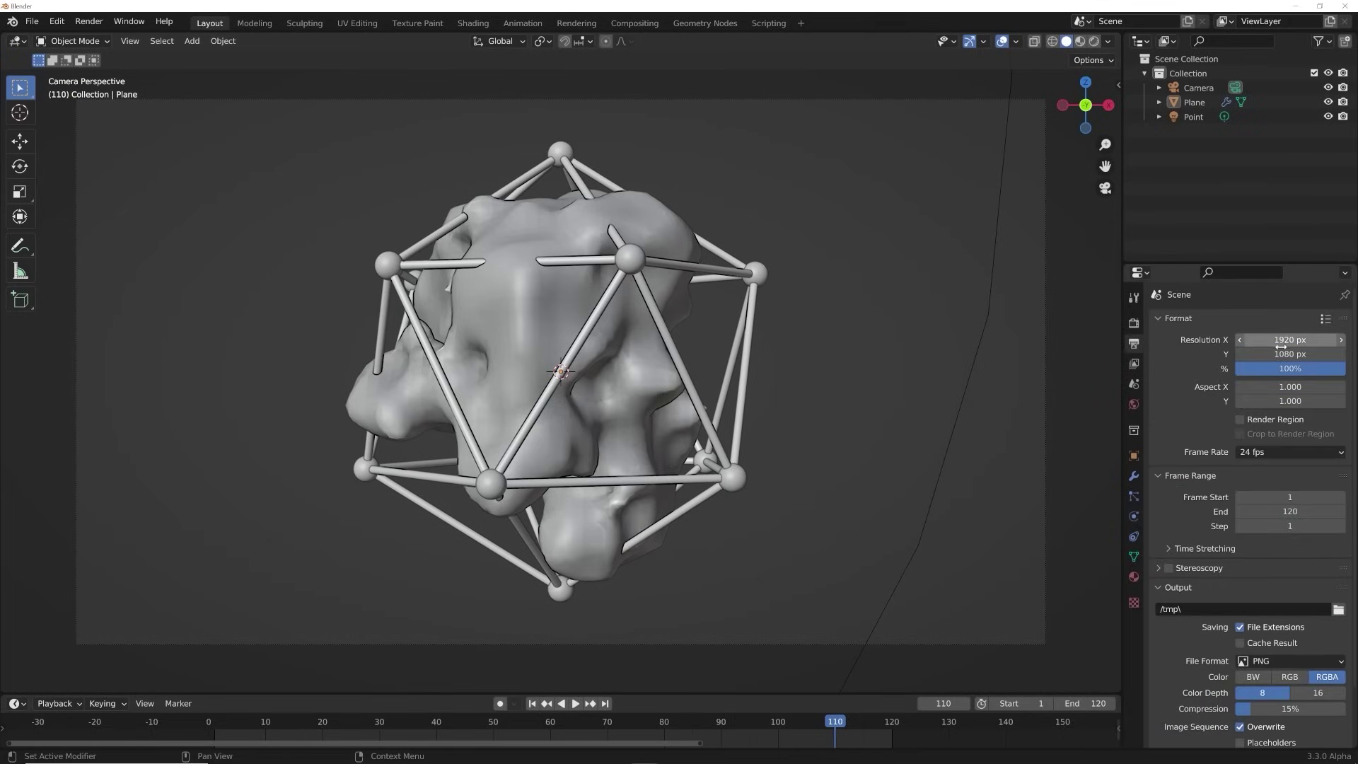
- Try a render resolution scale of 200%
{"action": "left_click", "coordinate": [1287, 369]}
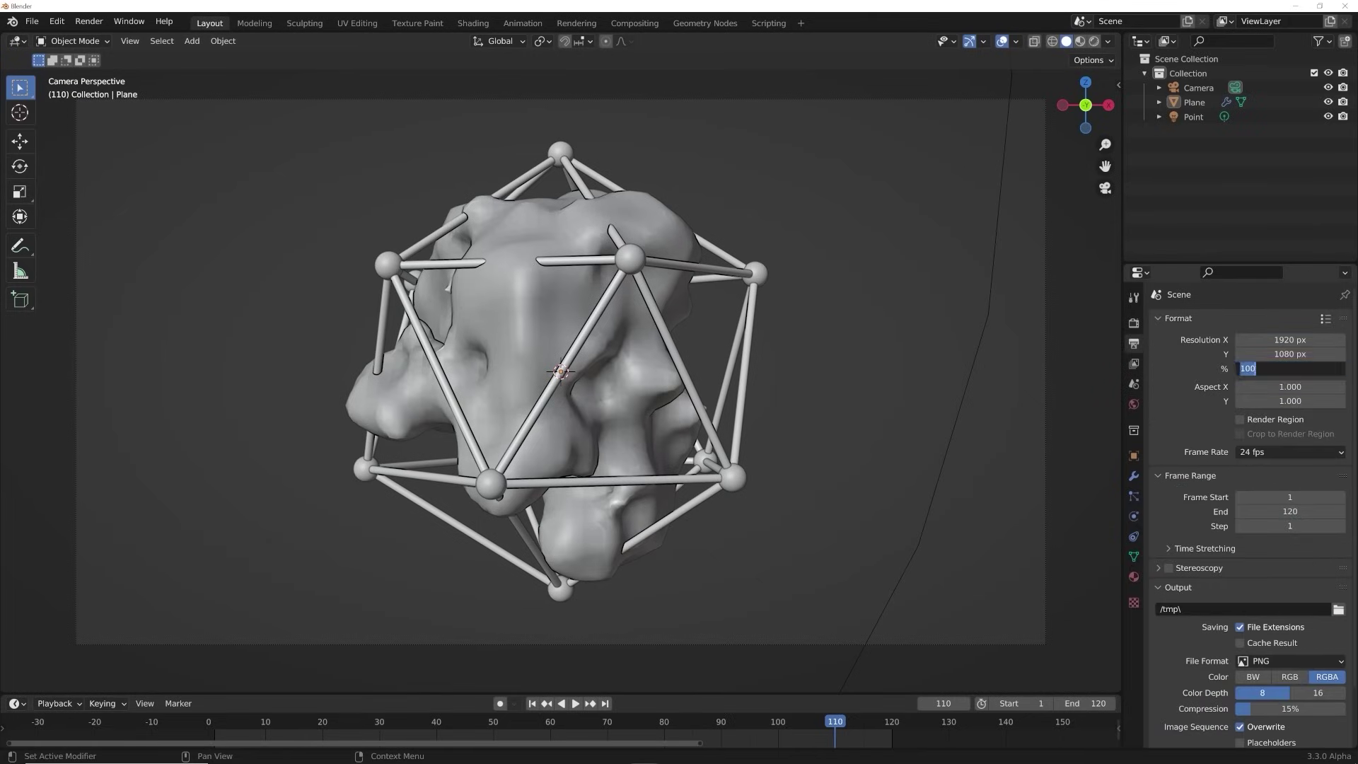
{"action": "type", "text": "200"}
{"action": "key", "text": "Return"}
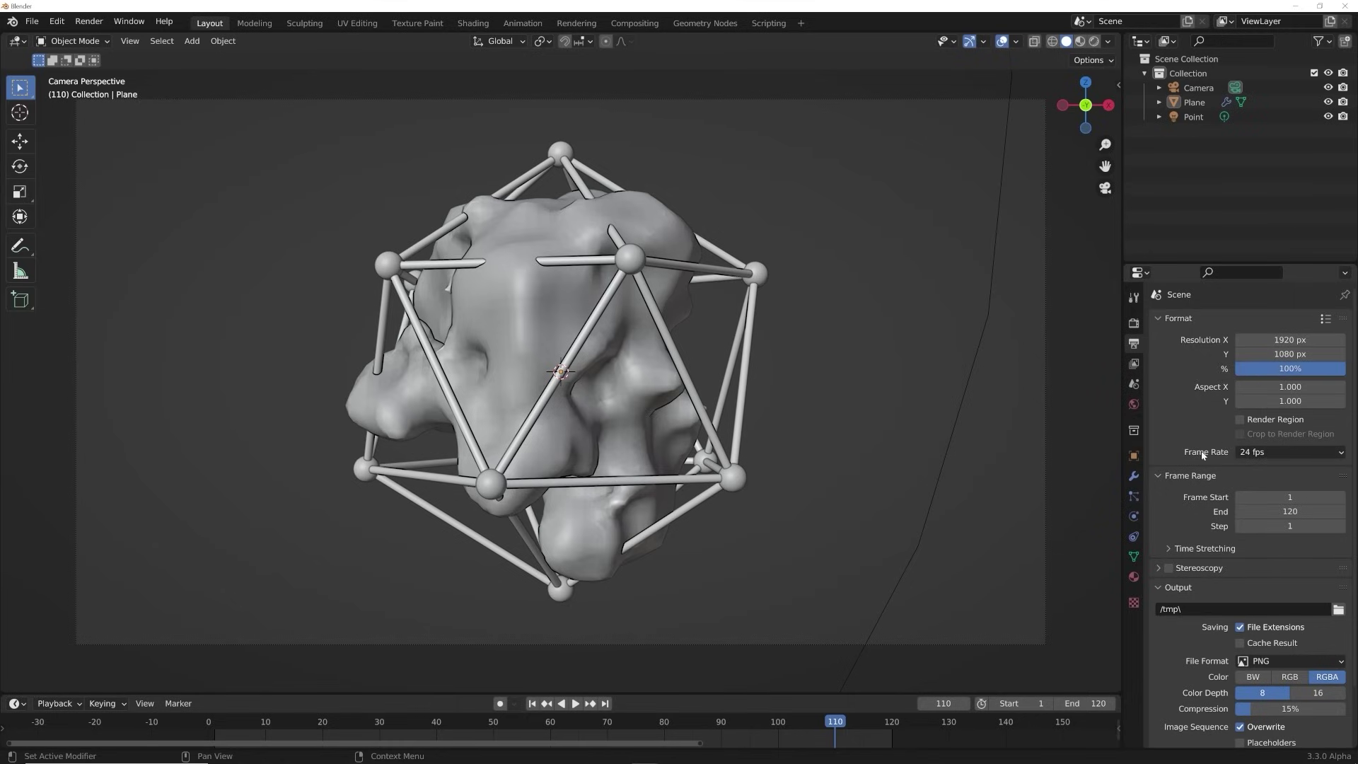
- Create a folder named gewppp on the Desktop and set it as the render output location
{"action": "scroll", "coordinate": [1249, 458], "scroll_direction": "down", "scroll_amount": 3}
{"action": "left_click", "coordinate": [1338, 543]}
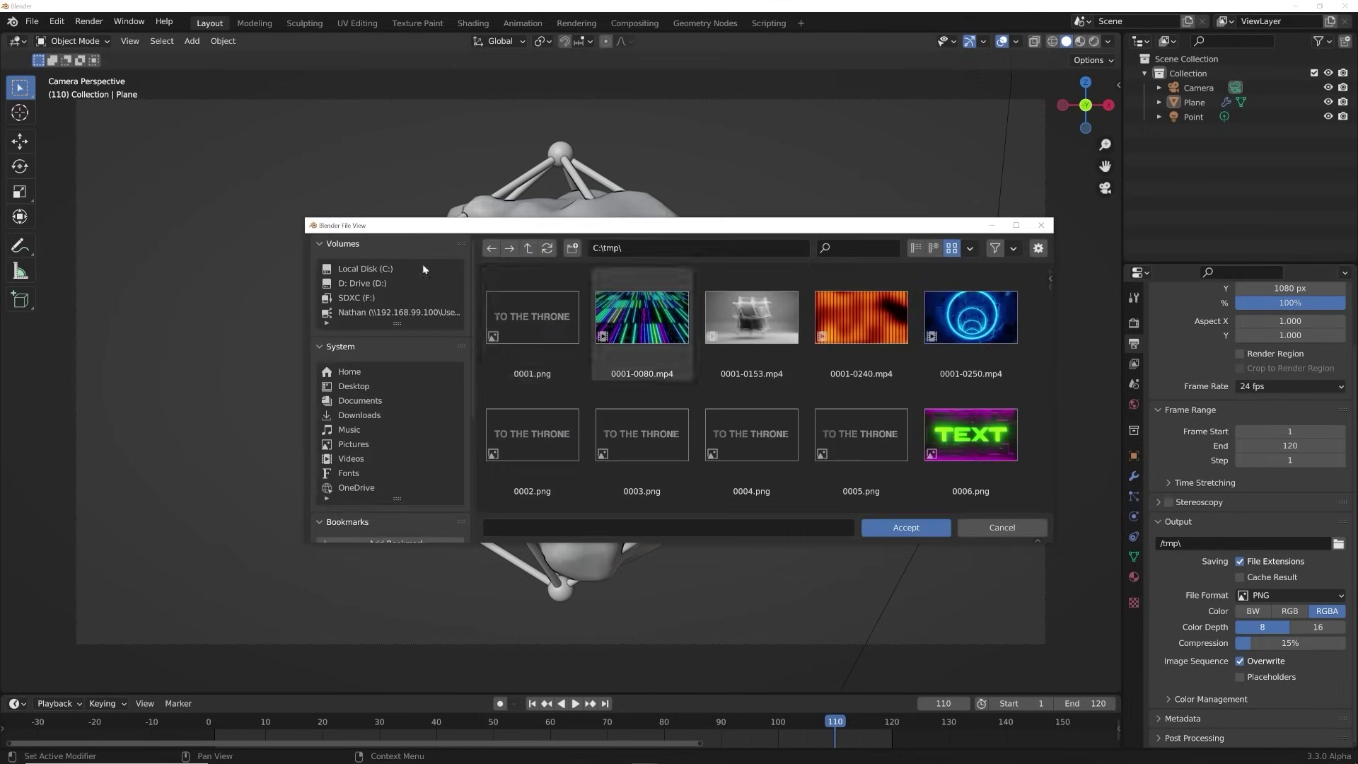
{"action": "left_click", "coordinate": [367, 390]}
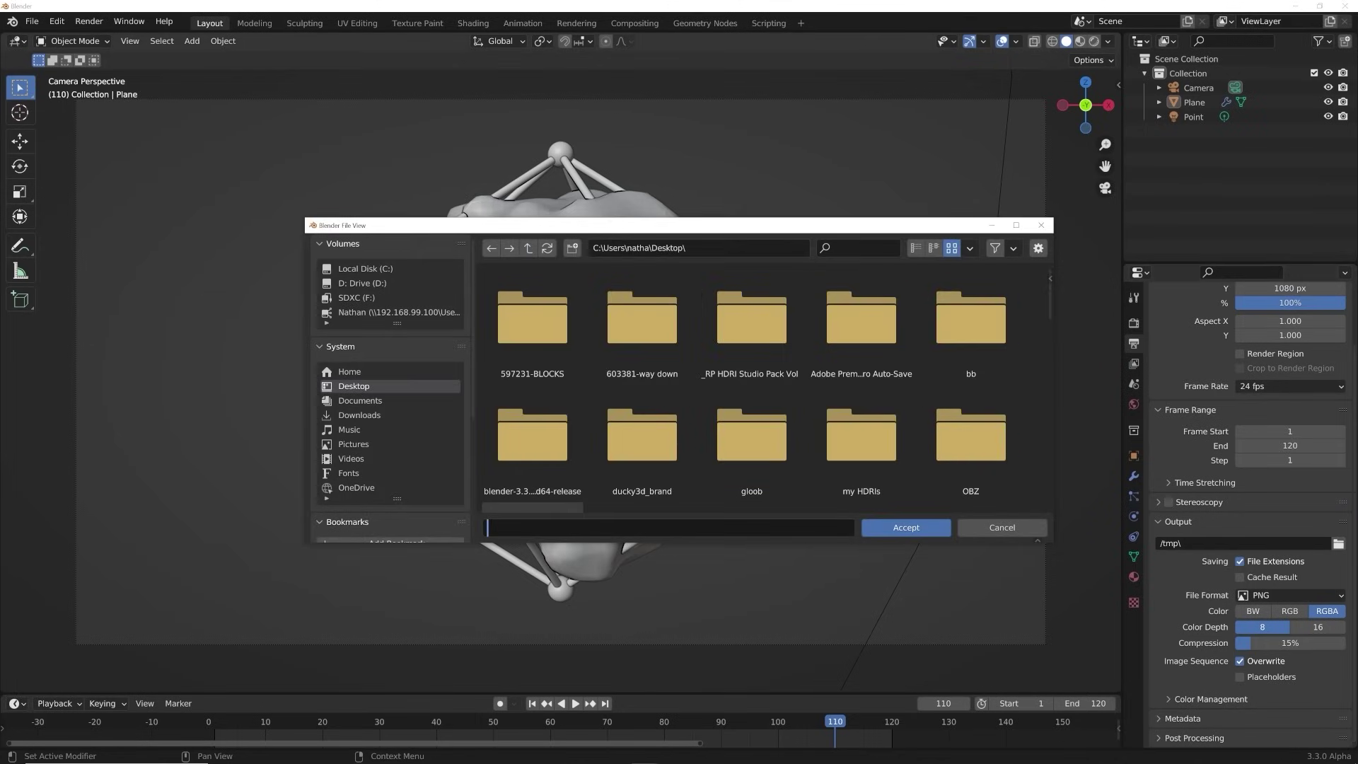
{"action": "left_click", "coordinate": [573, 247]}
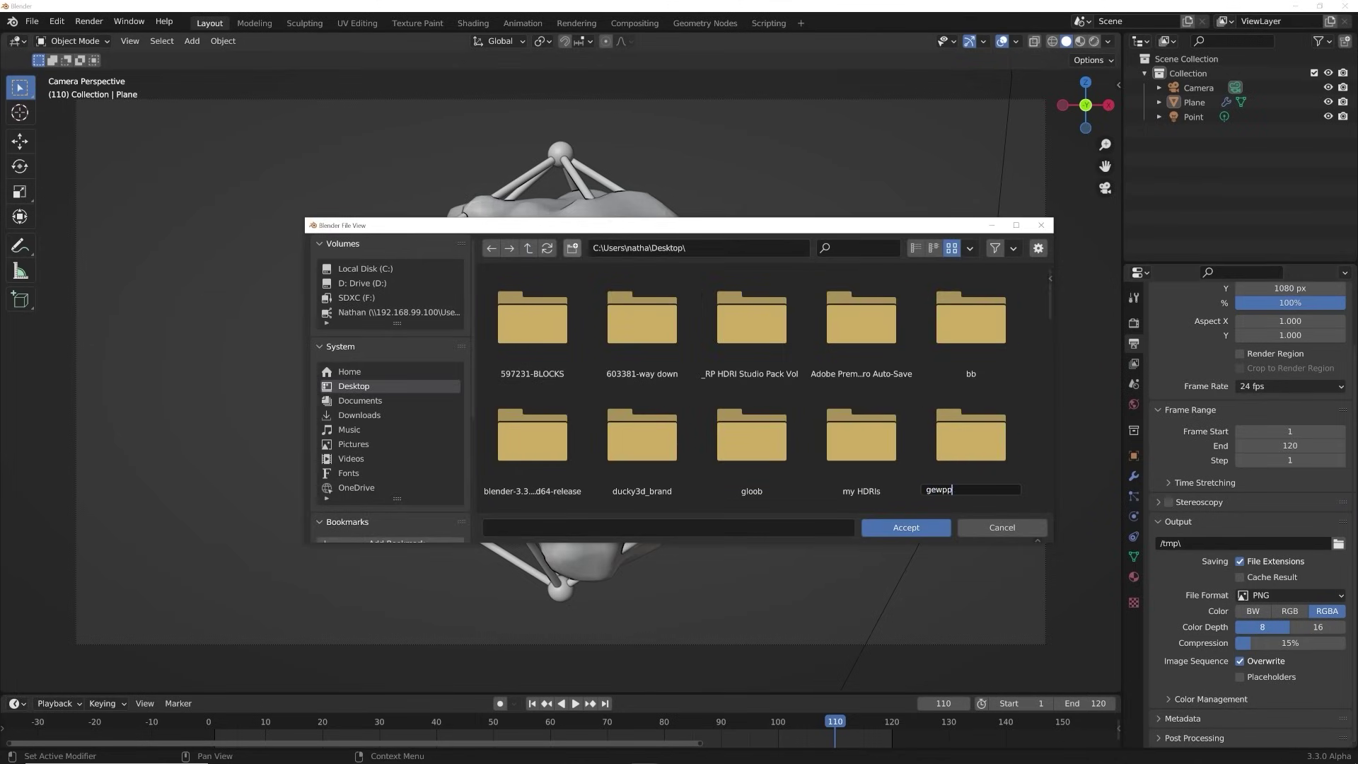
{"action": "type", "text": "gewppp"}
{"action": "key", "text": "Return"}
{"action": "double_click", "coordinate": [762, 432]}
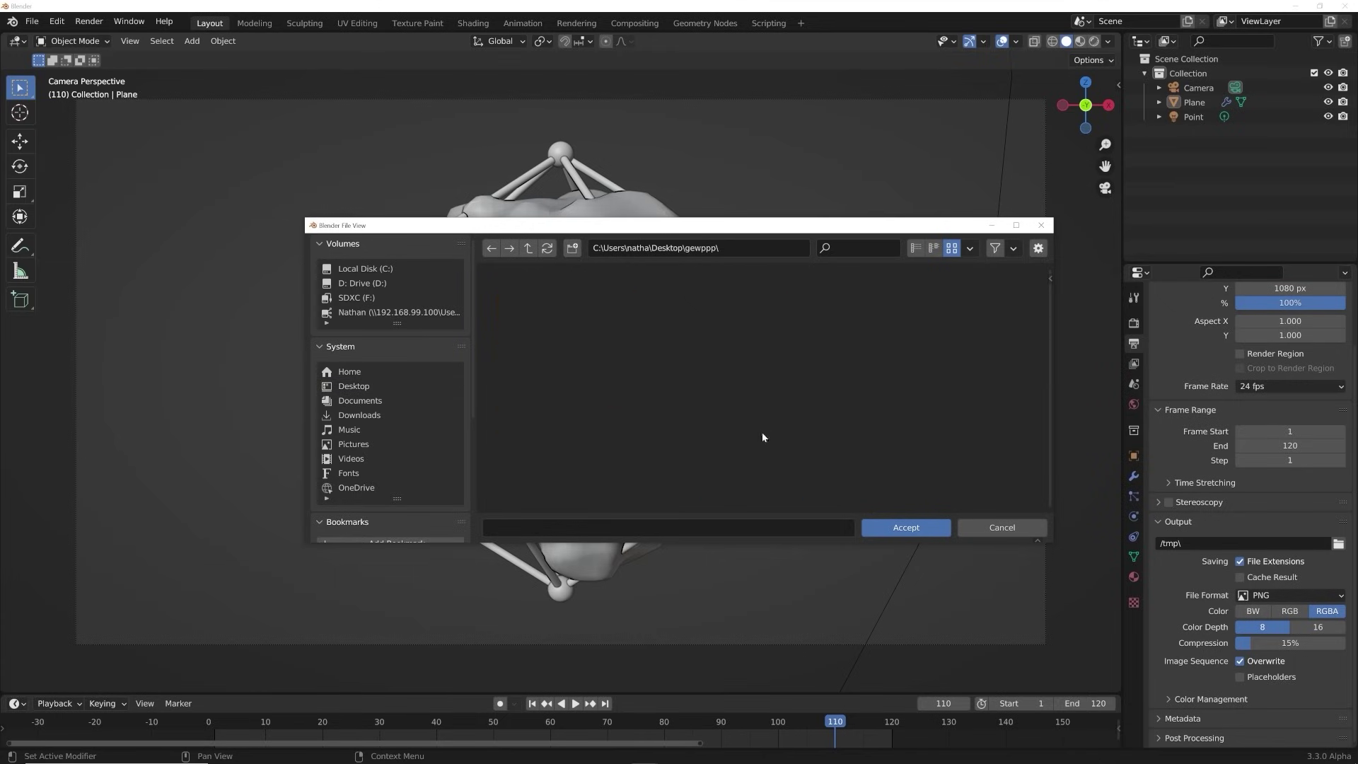
{"action": "left_click", "coordinate": [913, 525]}
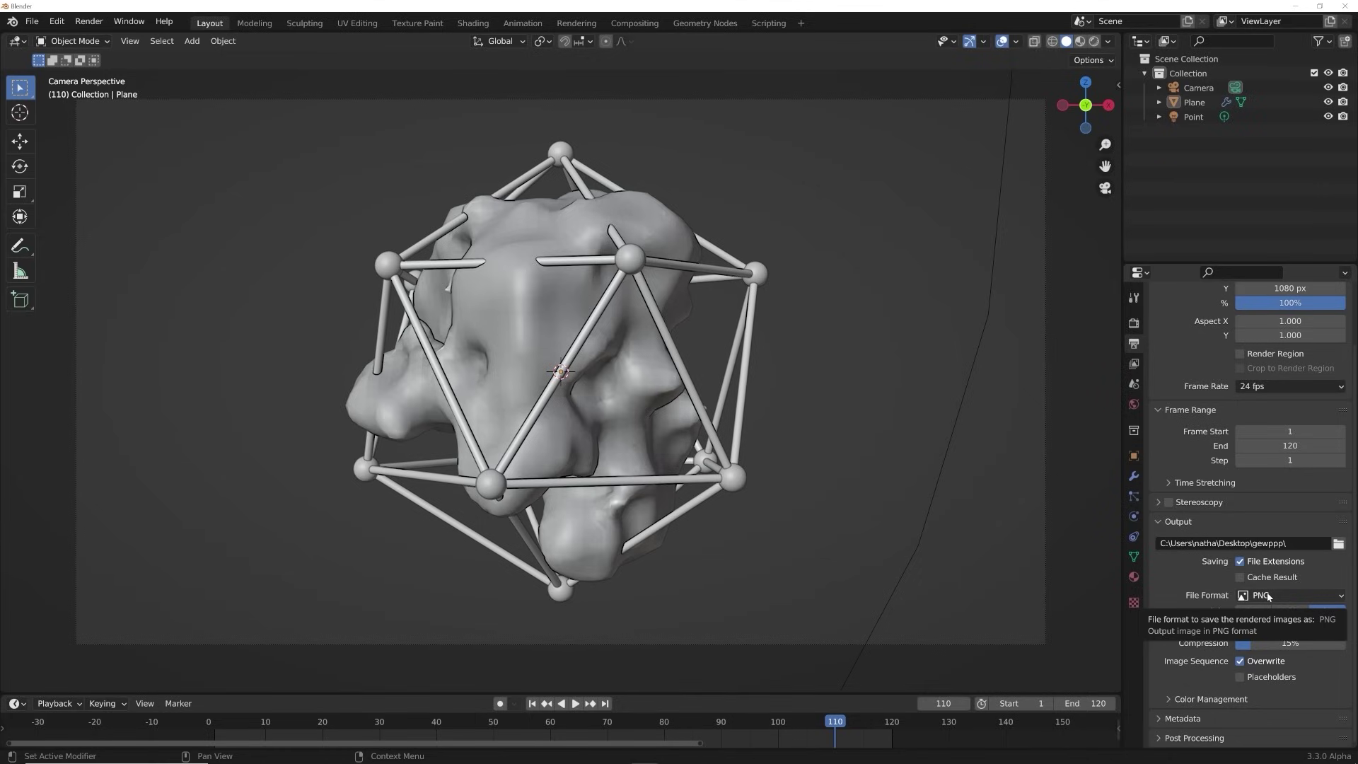
{"action": "left_click", "coordinate": [106, 22]}
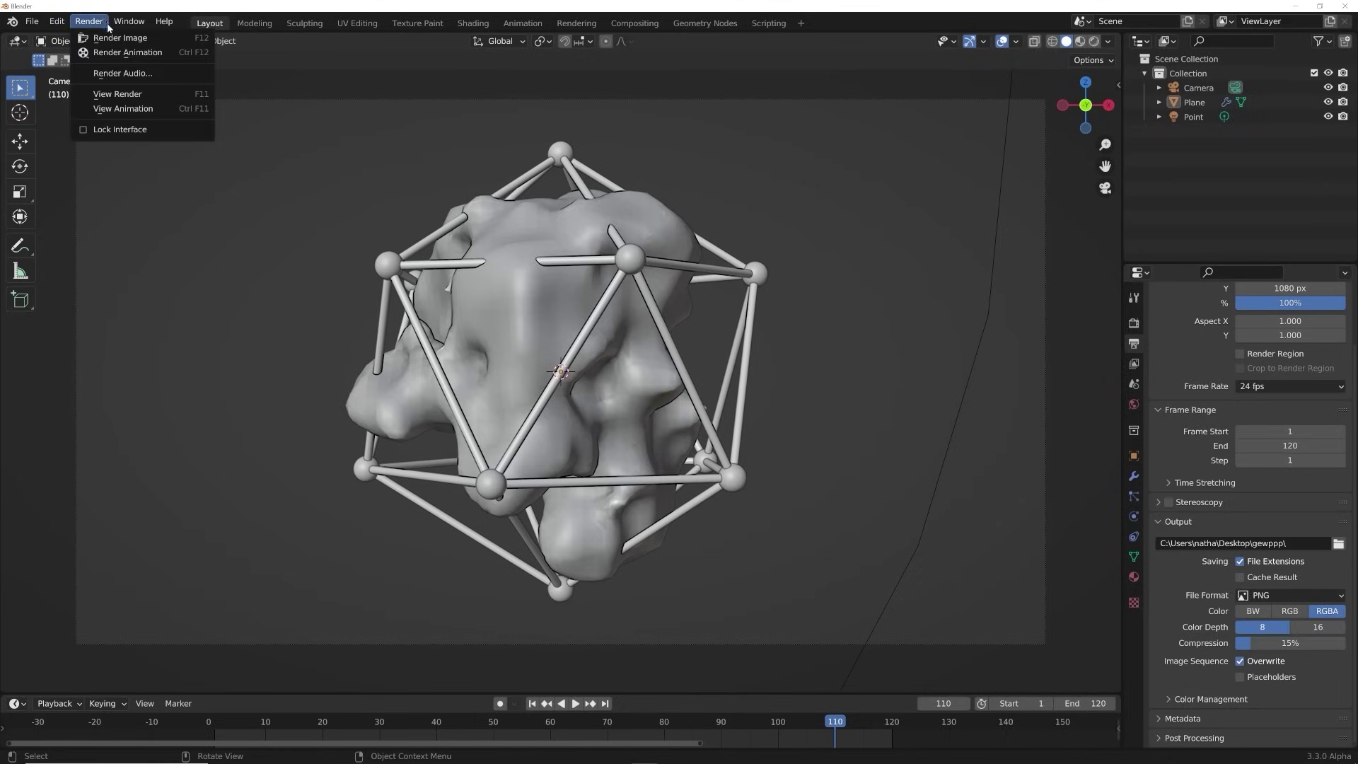
{"action": "left_click", "coordinate": [106, 54]}
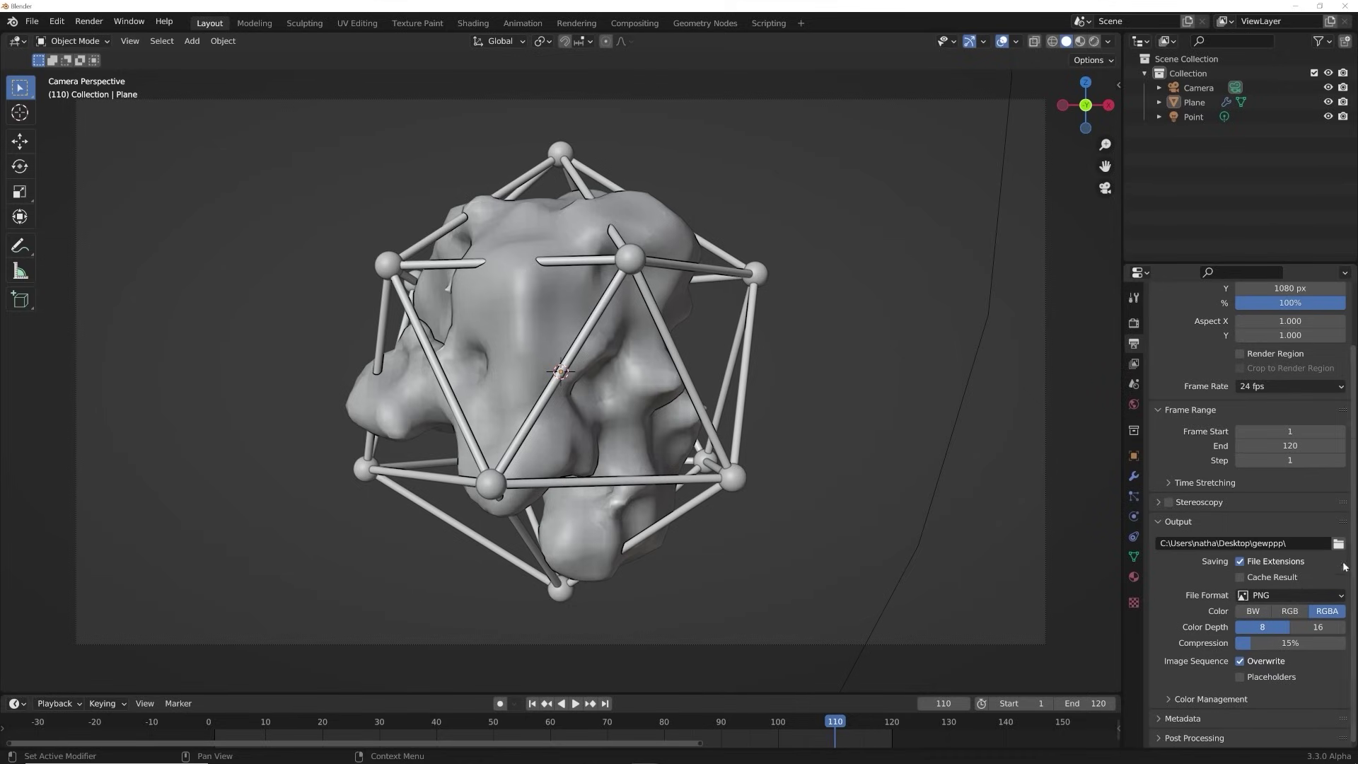
- Set the output file format to FFmpeg Video and expand its encoding settings
{"action": "left_click", "coordinate": [1256, 596]}
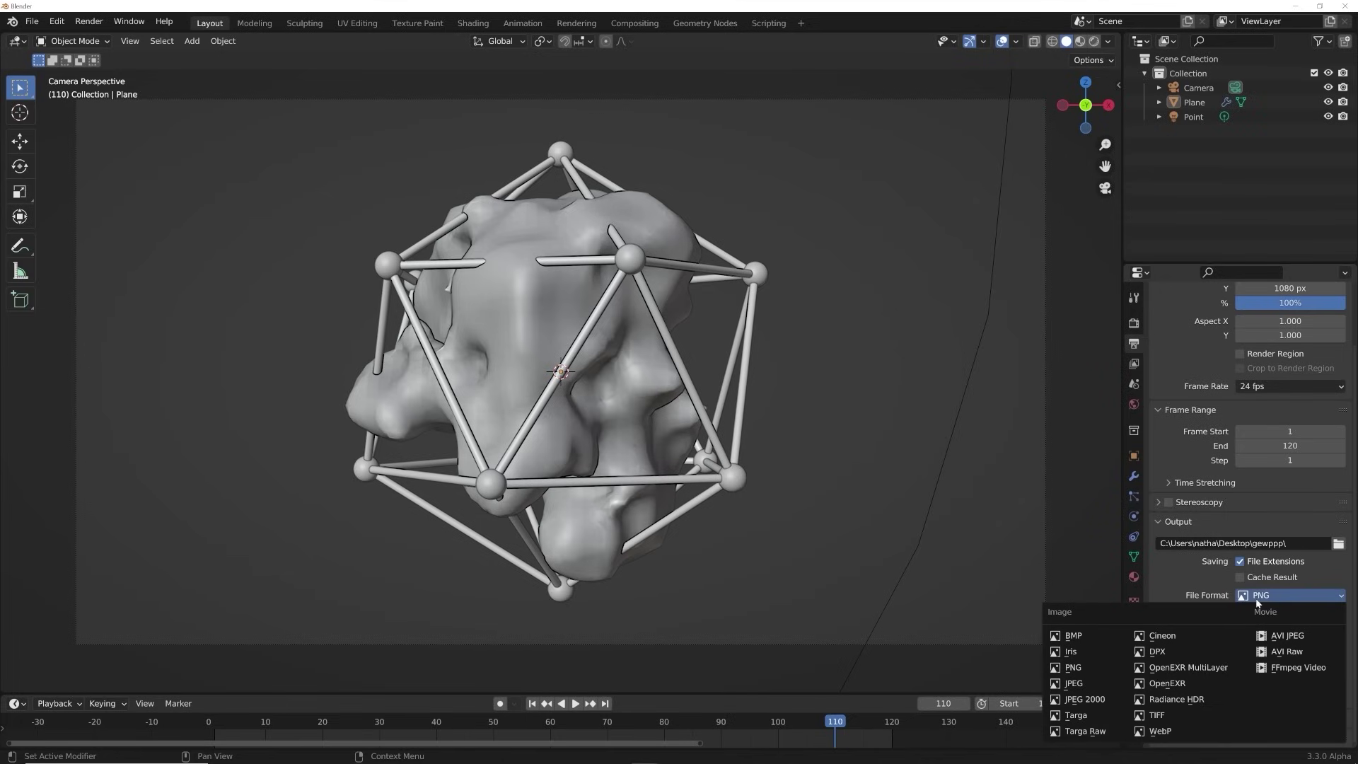
{"action": "left_click", "coordinate": [1298, 667]}
{"action": "scroll", "coordinate": [1237, 558], "scroll_direction": "up", "scroll_amount": 2}
{"action": "left_click", "coordinate": [1202, 699]}
{"action": "scroll", "coordinate": [1268, 640], "scroll_direction": "down", "scroll_amount": 4}
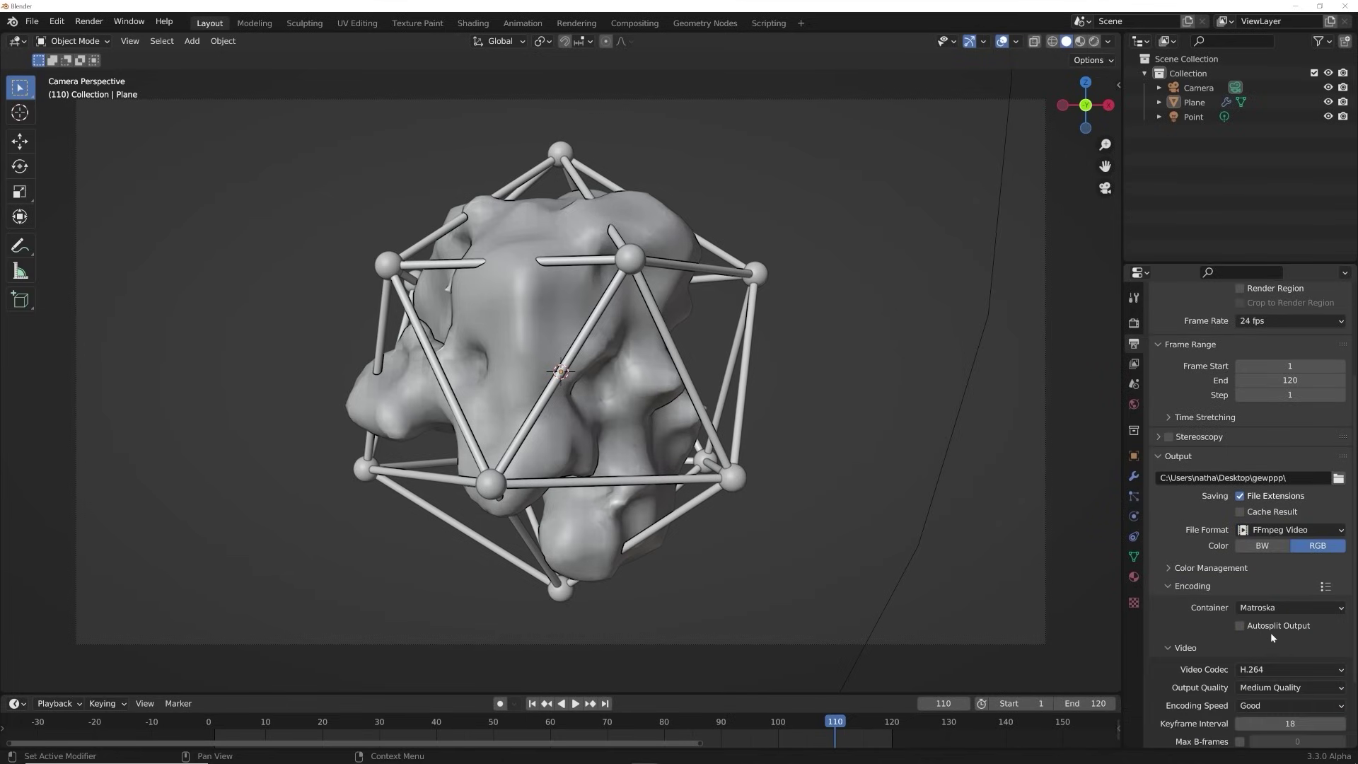
- Set the video encoding container to MPEG-4 and the output quality to Perceptually Lossless
{"action": "left_click", "coordinate": [1275, 611]}
{"action": "left_click", "coordinate": [1274, 558]}
{"action": "scroll", "coordinate": [1279, 580], "scroll_direction": "down", "scroll_amount": 3}
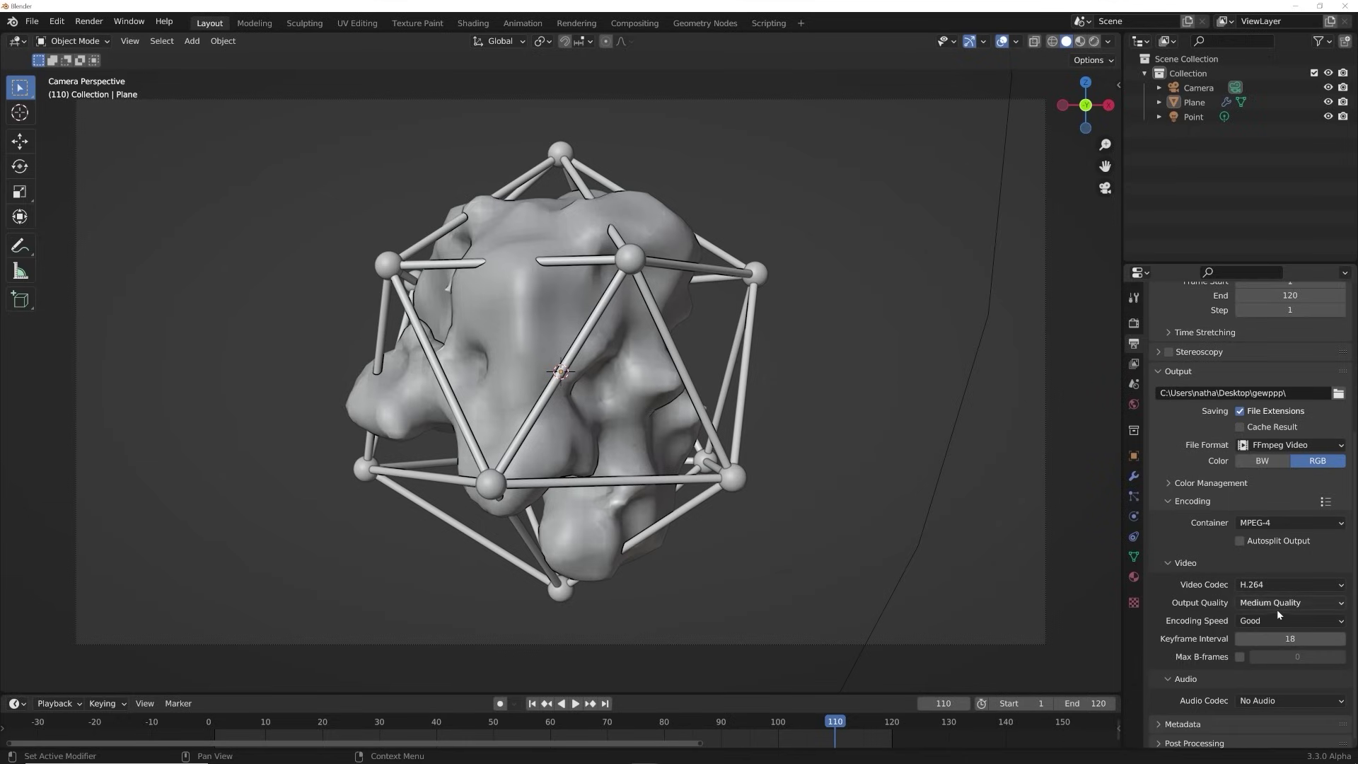
{"action": "left_click", "coordinate": [1263, 605]}
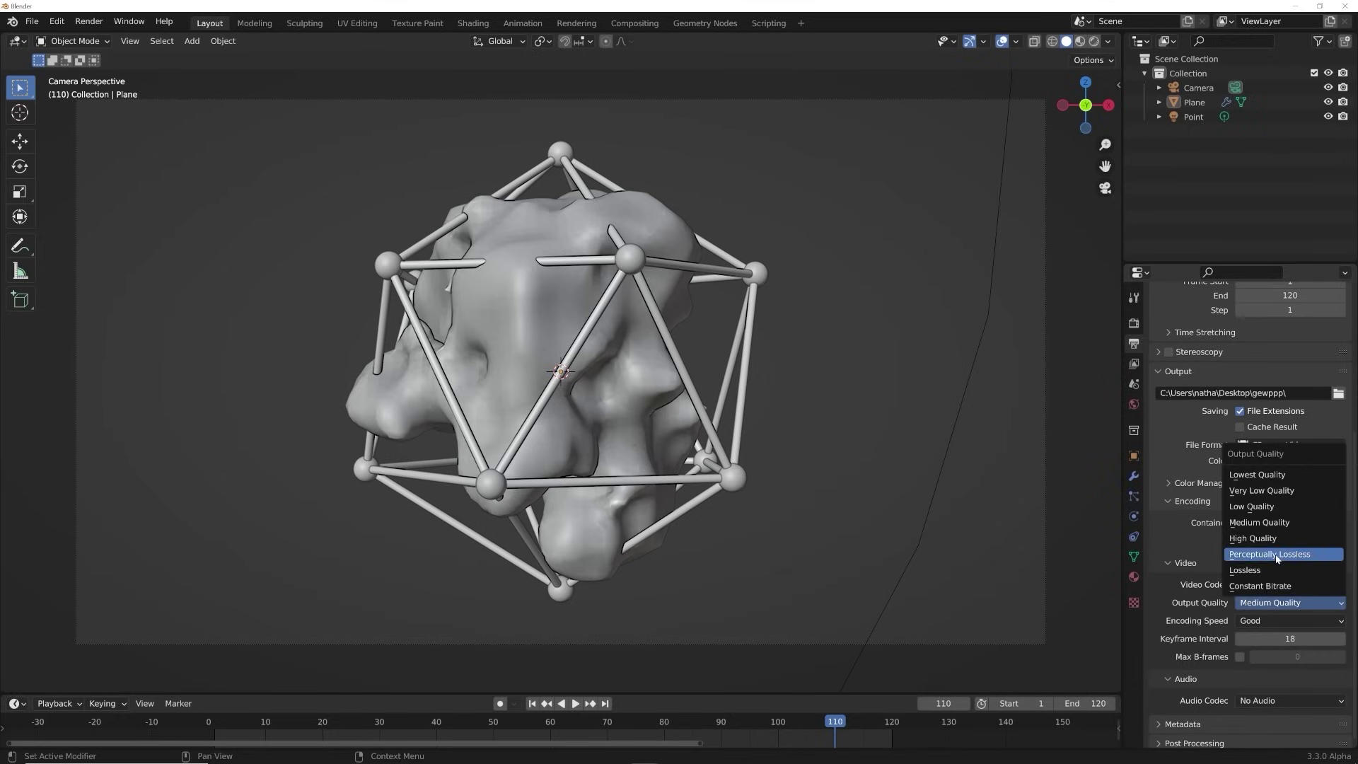
{"action": "left_click", "coordinate": [1266, 555]}
- Start rendering the full animation with the configured video output settings
{"action": "left_click", "coordinate": [90, 22]}
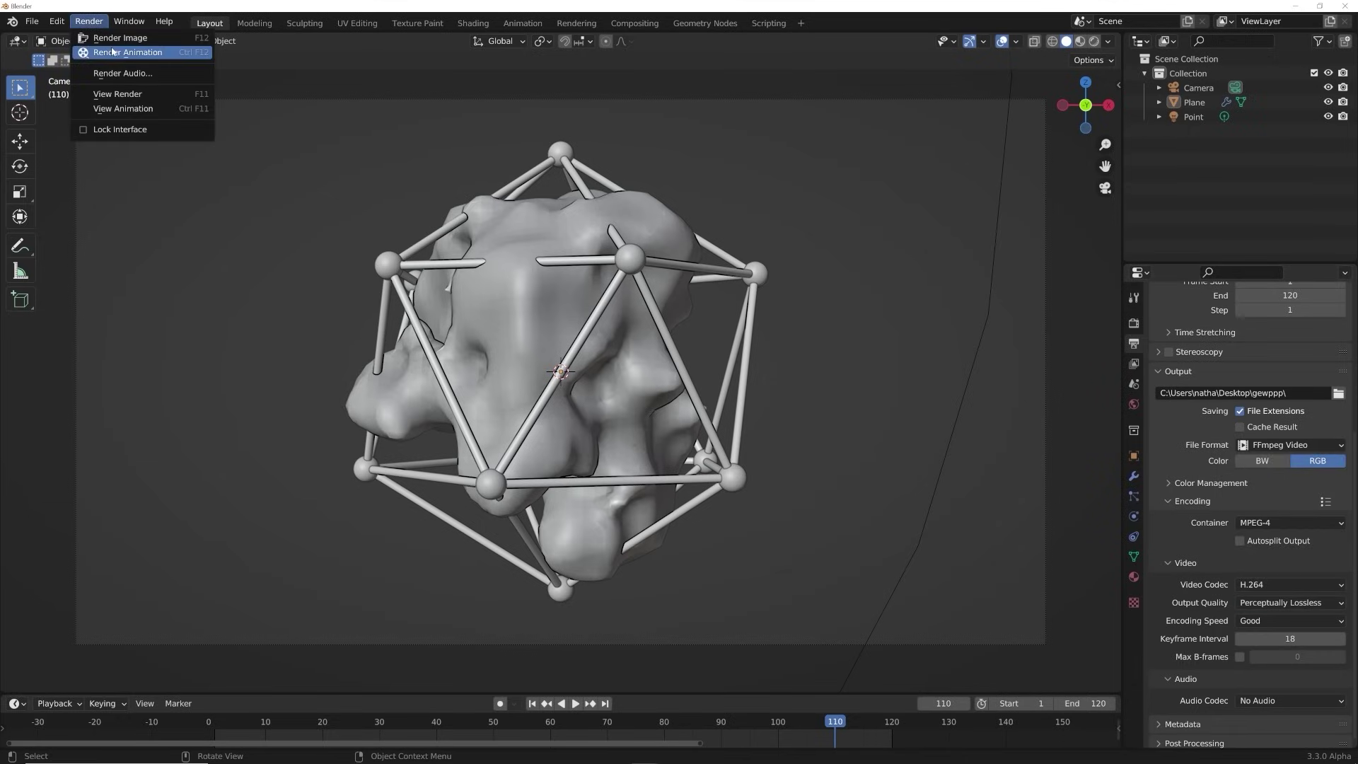
{"action": "left_click", "coordinate": [112, 51]}
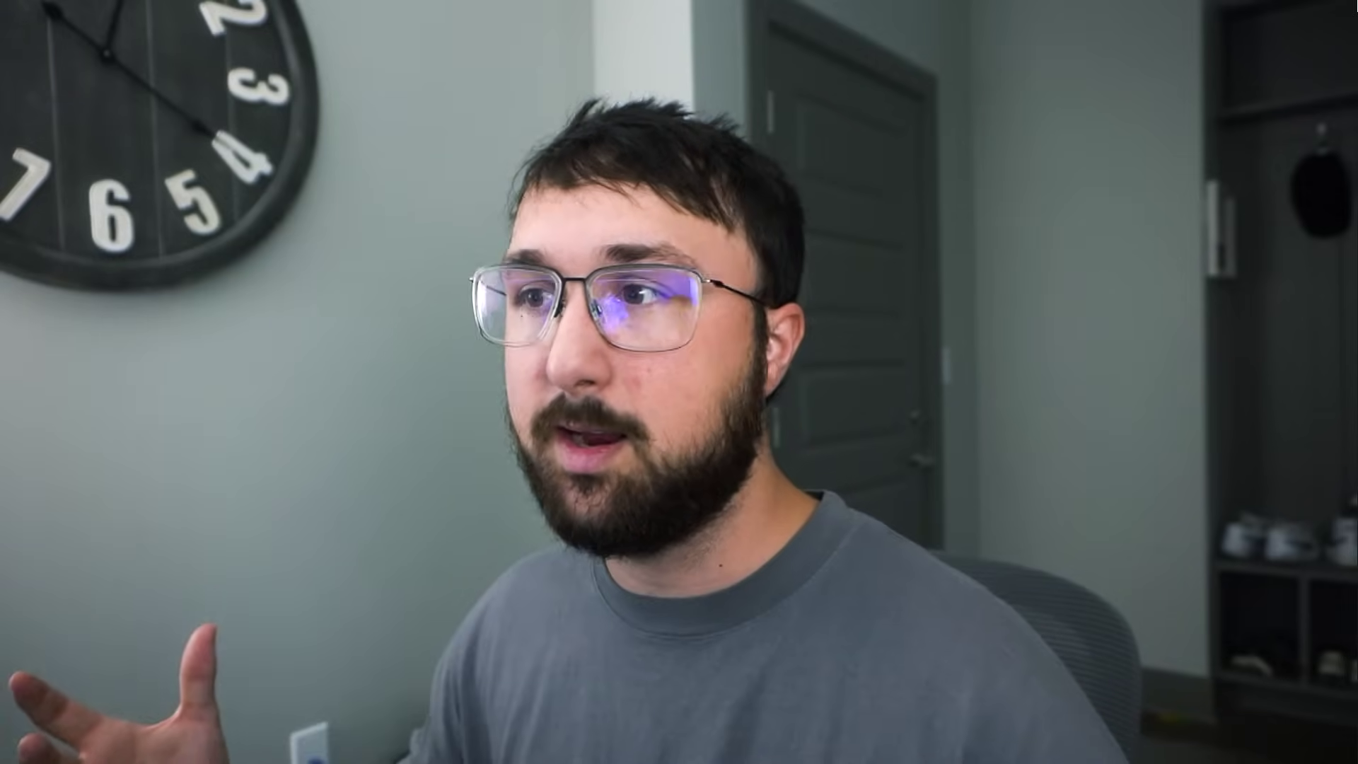